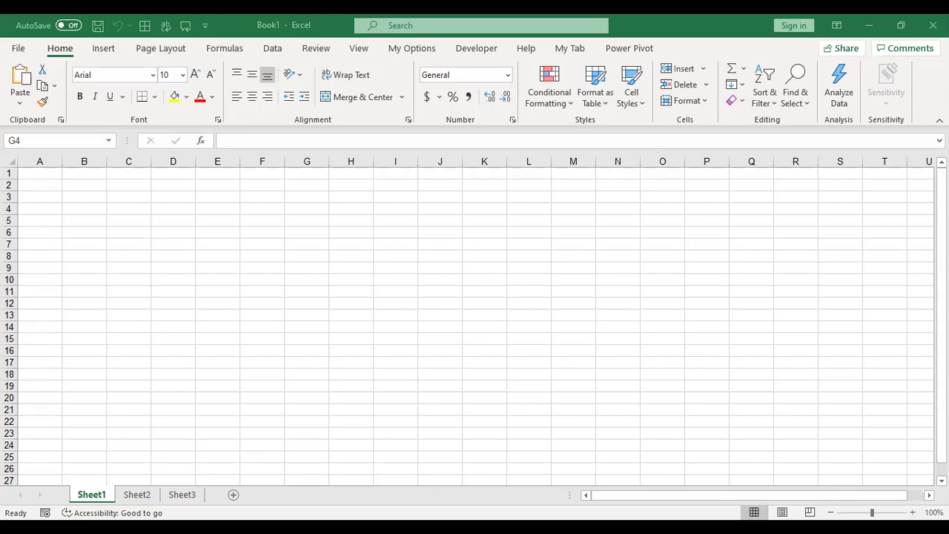
Step: Select cell E6 on Sheet1 of the blank Book1 workbook
{"action": "left_click", "coordinate": [196, 231]}
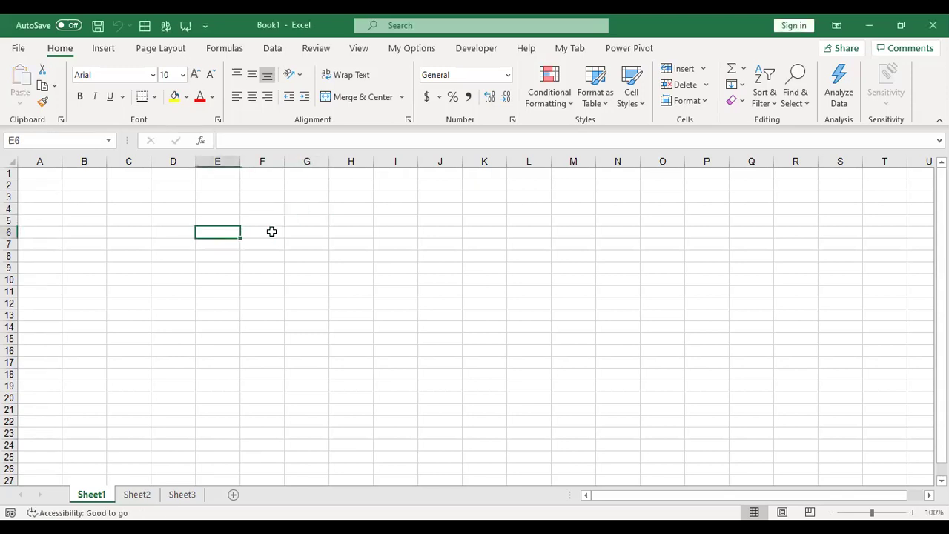
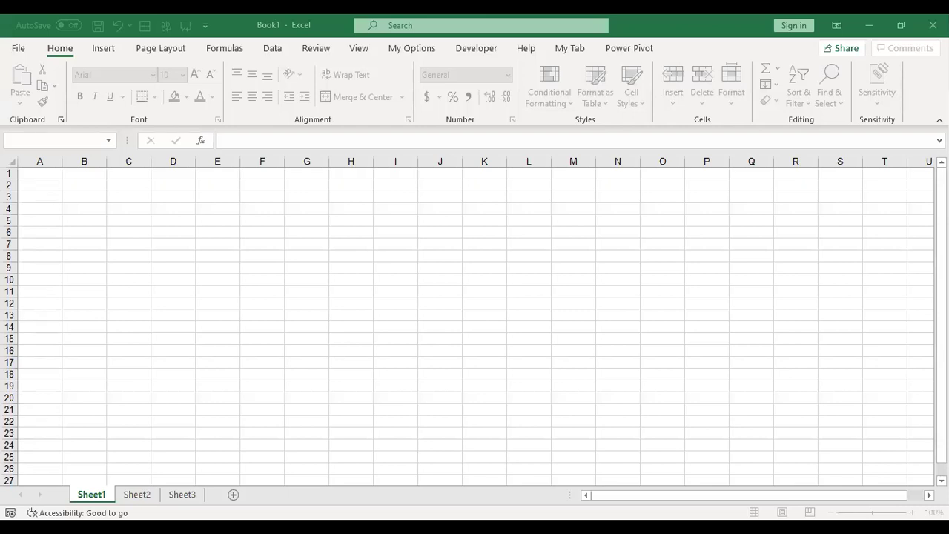
Step: Bring the Excel Training - Feb 2021 workbook to the front instead of Book1
{"action": "key", "text": "ctrl+v"}
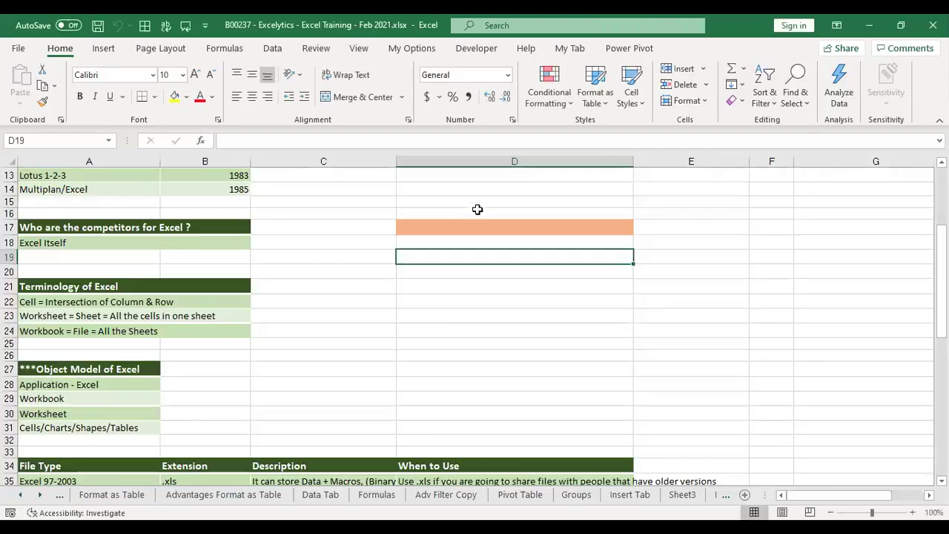
{"action": "left_click", "coordinate": [477, 209]}
{"action": "left_click", "coordinate": [486, 229]}
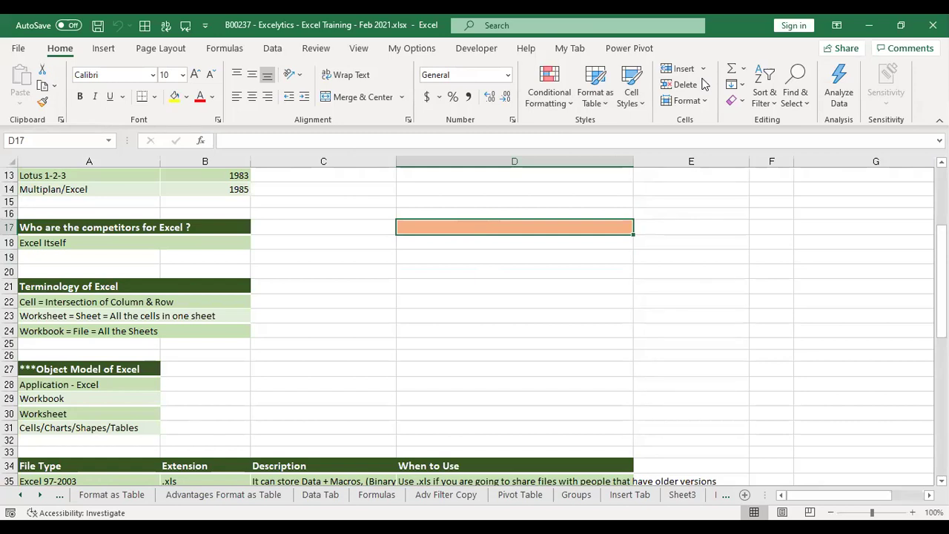
{"action": "left_click", "coordinate": [489, 225]}
Step: Select columns D, C, B and A, then rows 16, 15 and 17, one at a time
{"action": "left_click", "coordinate": [469, 154]}
{"action": "left_click", "coordinate": [308, 154]}
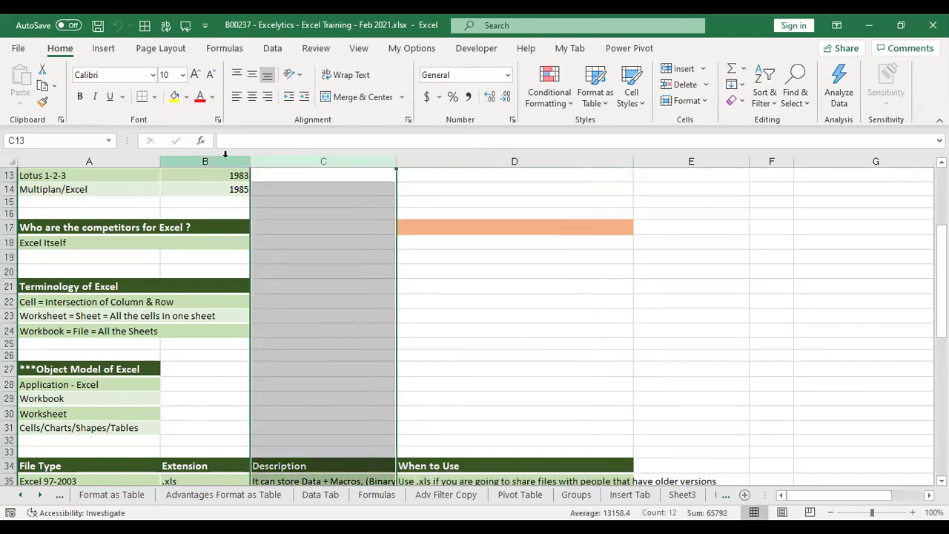
{"action": "left_click", "coordinate": [225, 155]}
{"action": "left_click", "coordinate": [145, 156]}
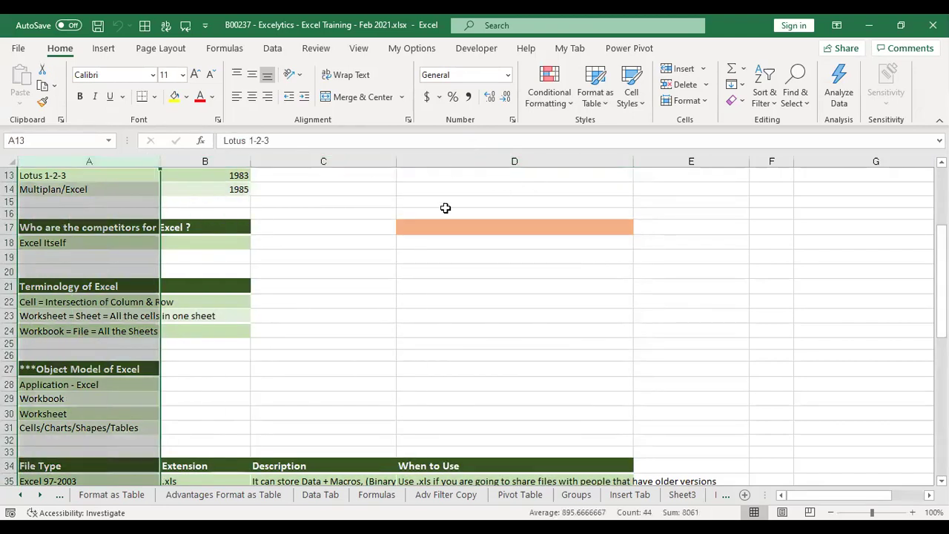
{"action": "left_click", "coordinate": [10, 213]}
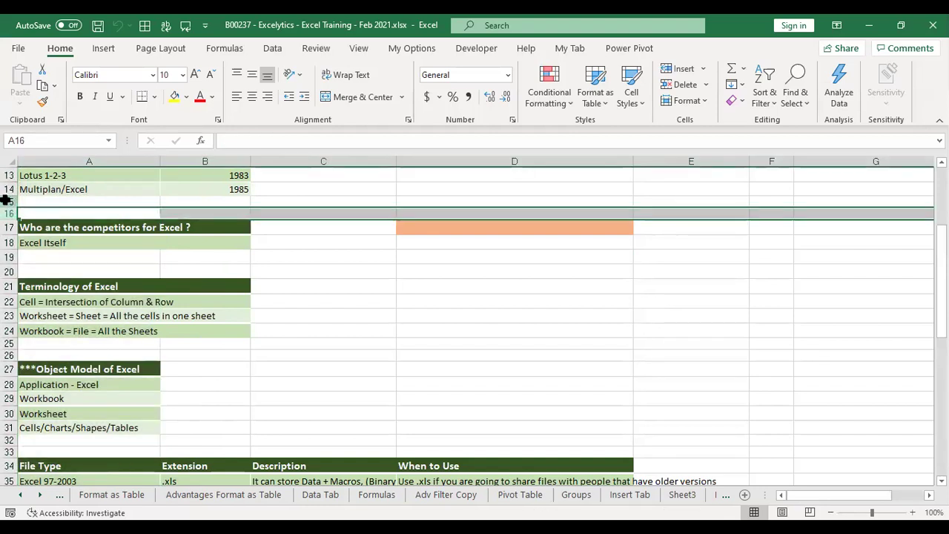
{"action": "left_click", "coordinate": [7, 201]}
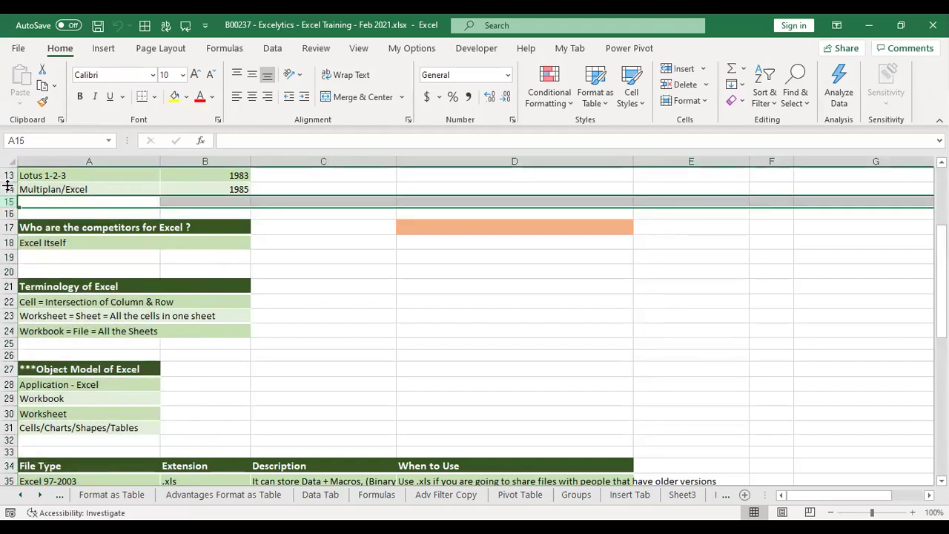
{"action": "left_click", "coordinate": [10, 227]}
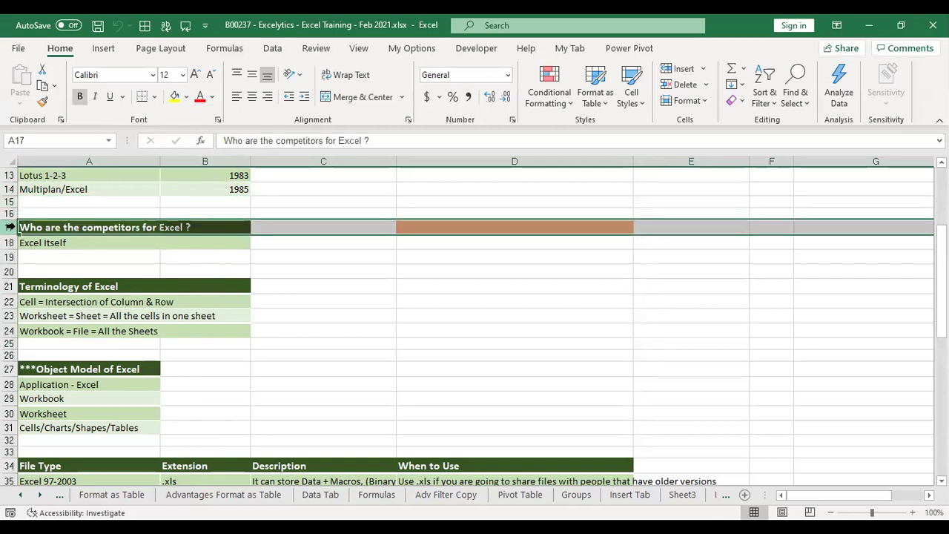
Step: Select cell D17, where column D meets row 17
{"action": "left_click", "coordinate": [416, 227]}
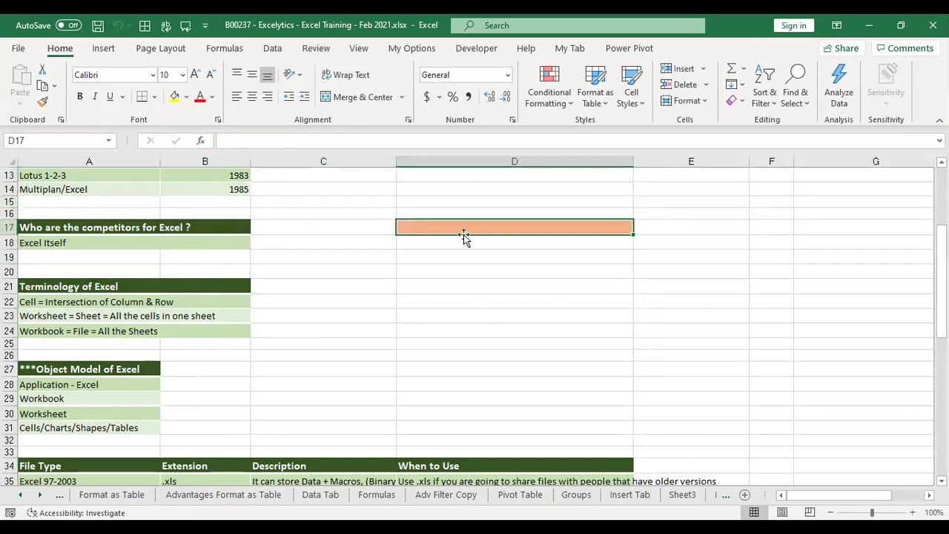
{"action": "left_click", "coordinate": [517, 160]}
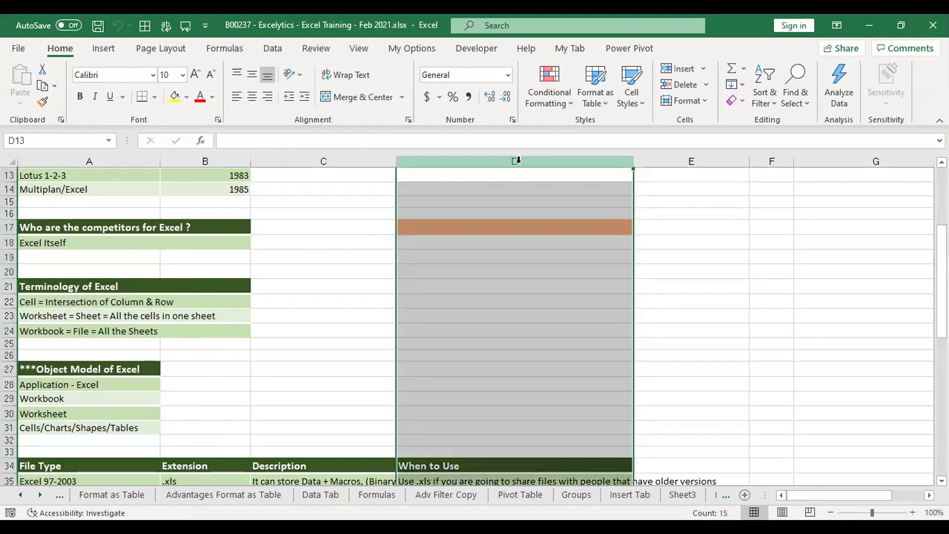
{"action": "left_click", "coordinate": [10, 227], "text": "ctrl"}
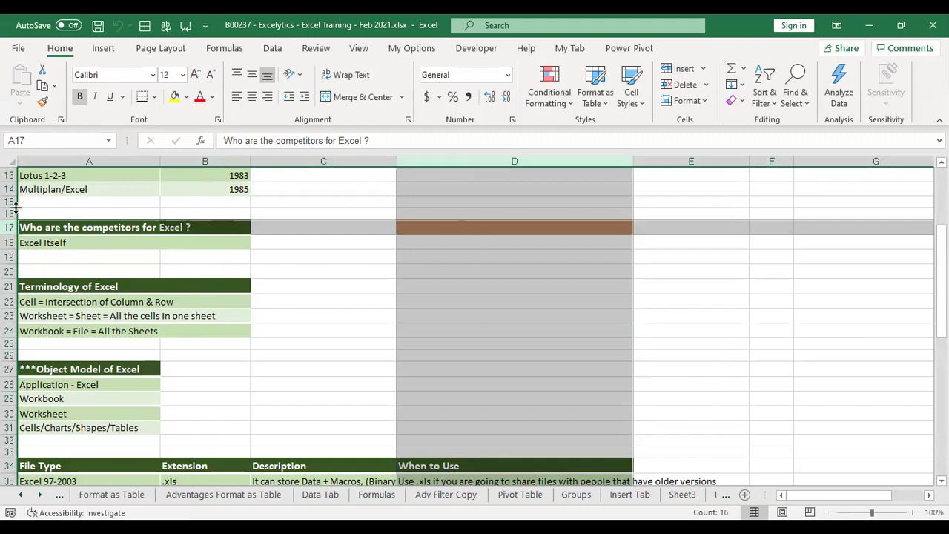
{"action": "left_click", "coordinate": [475, 229]}
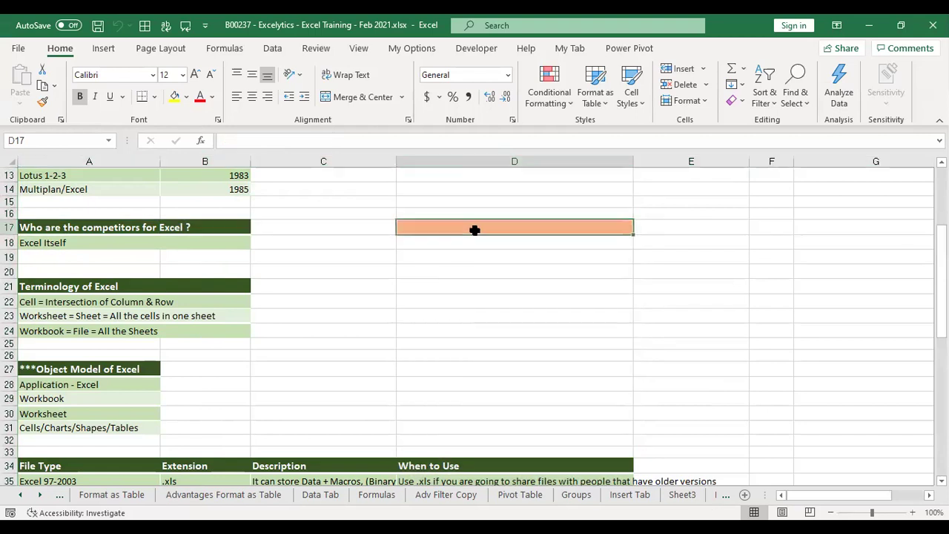
{"action": "left_click", "coordinate": [47, 140]}
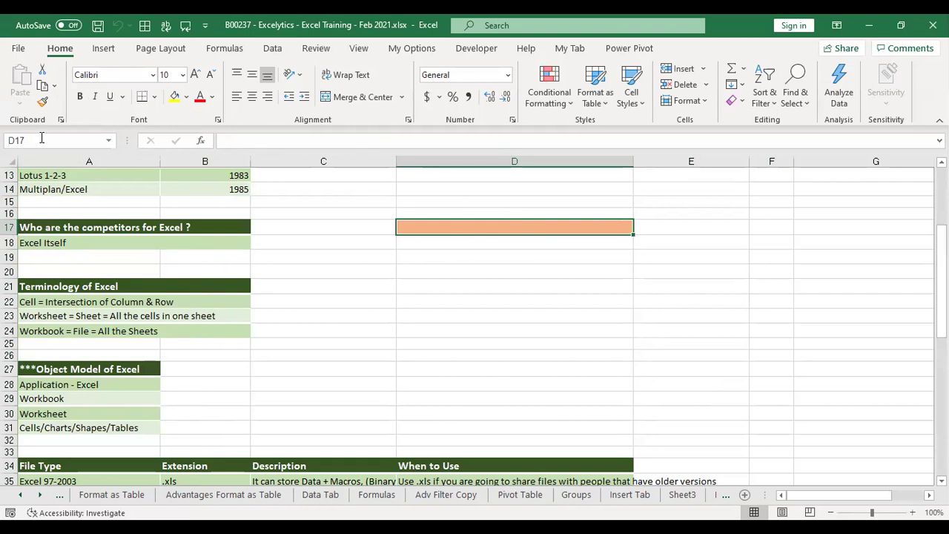
{"action": "left_click", "coordinate": [519, 291]}
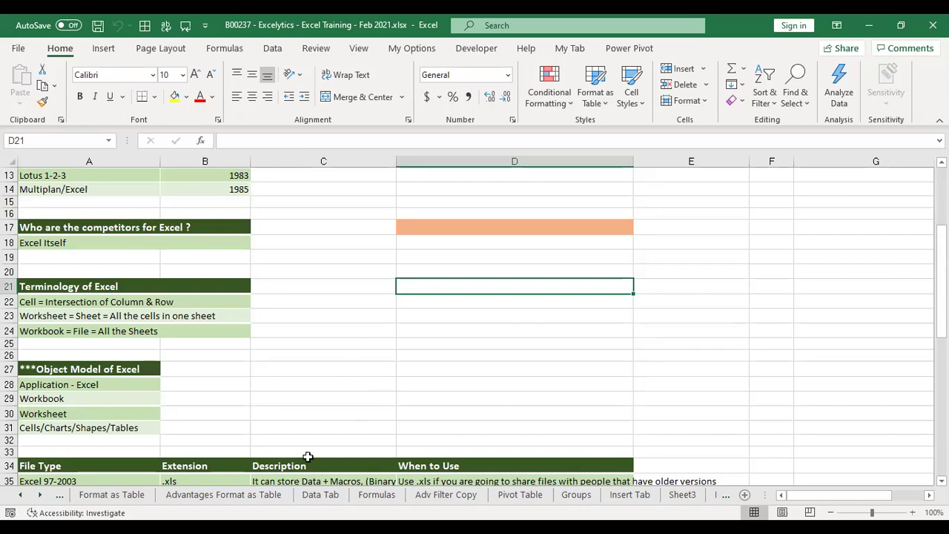
{"action": "left_click", "coordinate": [466, 341]}
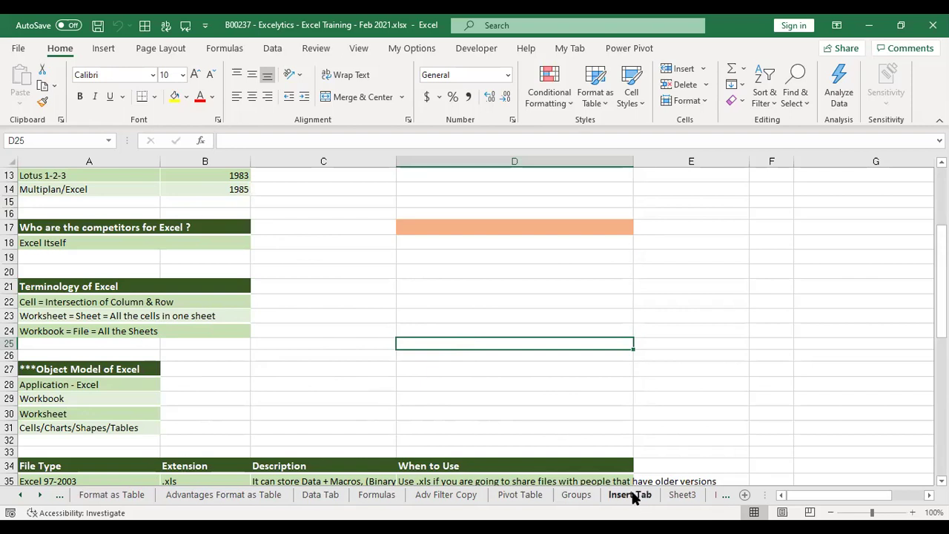
{"action": "left_click", "coordinate": [568, 334]}
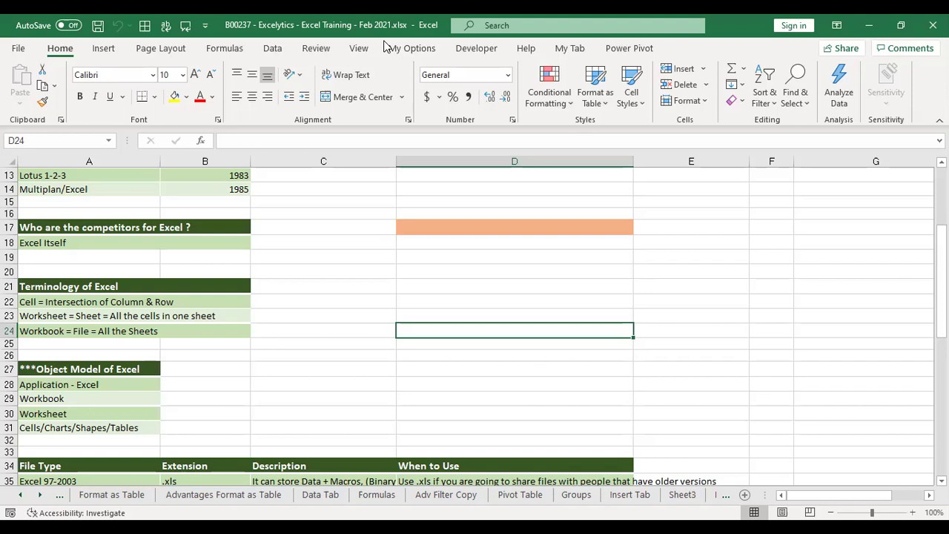
{"action": "left_click", "coordinate": [516, 287]}
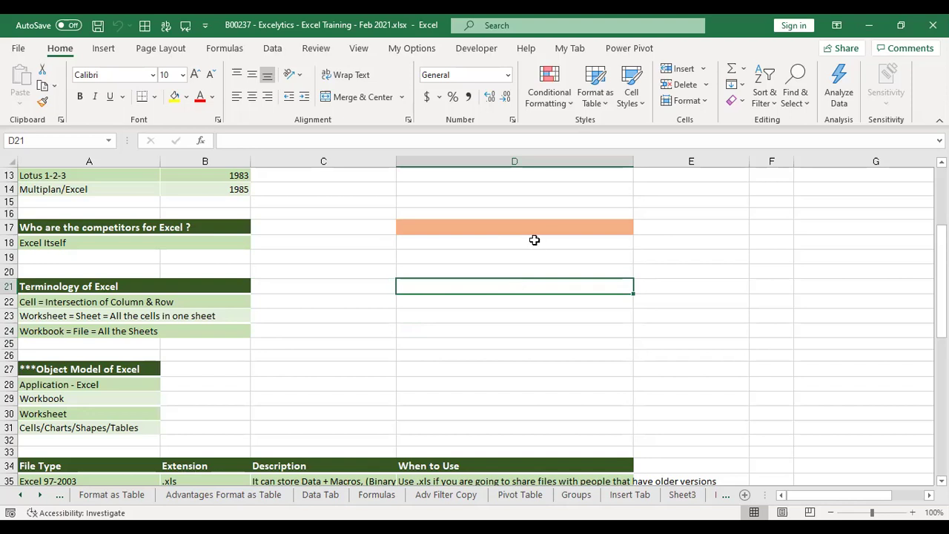
{"action": "left_click", "coordinate": [530, 261]}
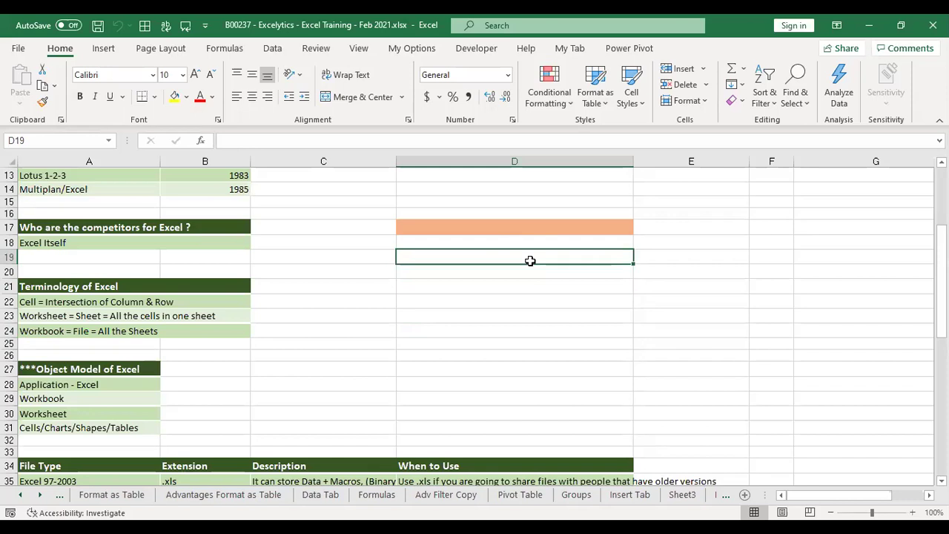
Step: Scroll down to the file-type, version-limit and worksheet-size tables, selecting B29 and B26 on the way
{"action": "scroll", "coordinate": [437, 321], "scroll_direction": "down", "scroll_amount": 1}
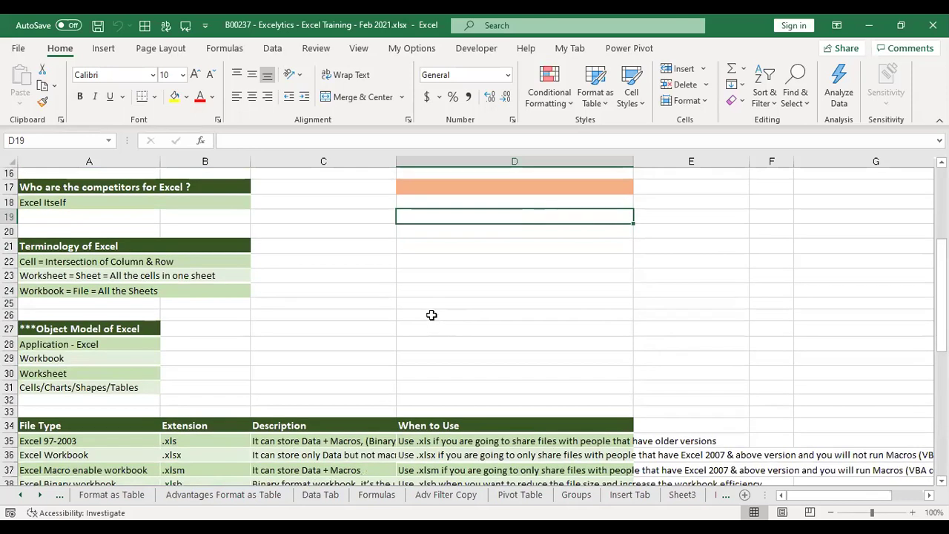
{"action": "scroll", "coordinate": [430, 314], "scroll_direction": "down", "scroll_amount": 2}
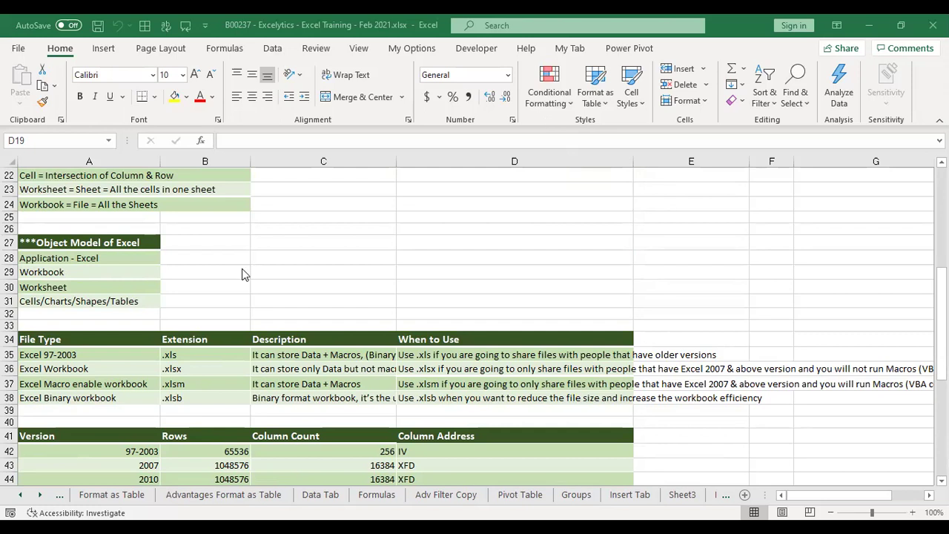
{"action": "left_click", "coordinate": [222, 273]}
{"action": "left_click", "coordinate": [209, 228]}
{"action": "scroll", "coordinate": [319, 248], "scroll_direction": "down", "scroll_amount": 2}
{"action": "scroll", "coordinate": [320, 248], "scroll_direction": "down", "scroll_amount": 1}
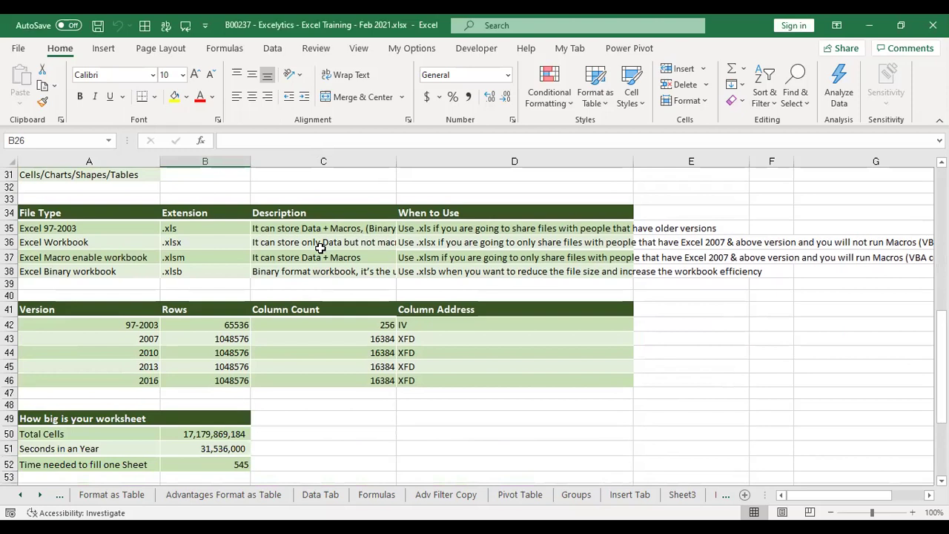
Step: After selecting B35 and D49, switch to the blank Book1 workbook and open its File menu
{"action": "left_click", "coordinate": [185, 226]}
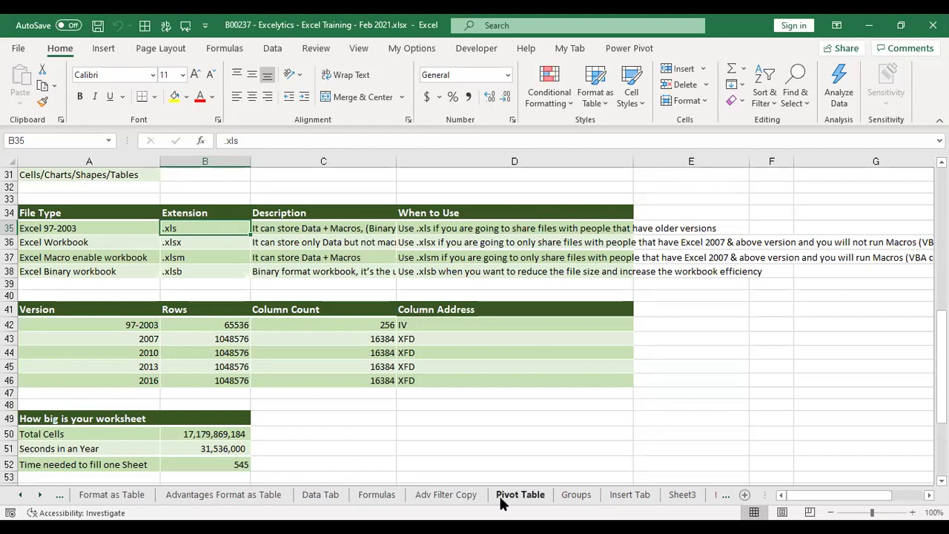
{"action": "left_click", "coordinate": [462, 421]}
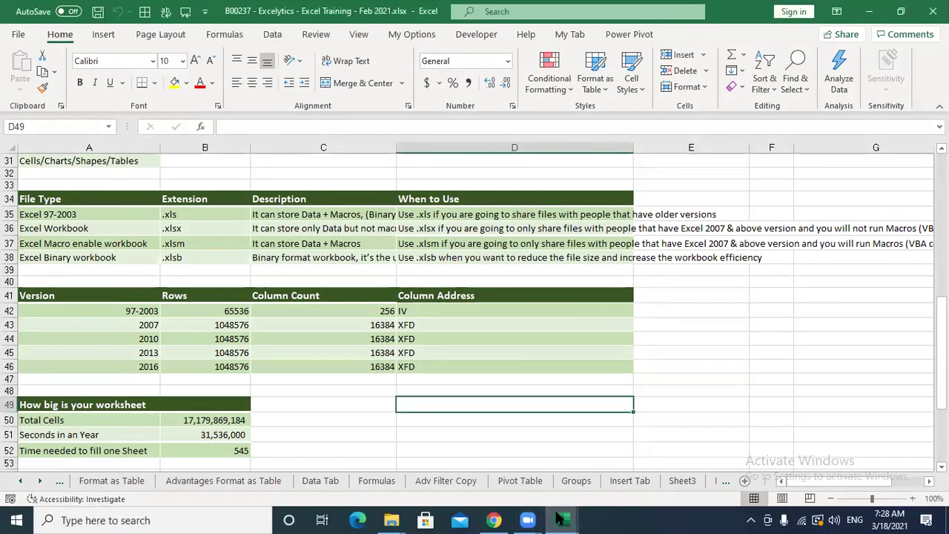
{"action": "mouse_move", "coordinate": [560, 520]}
{"action": "left_click", "coordinate": [502, 464]}
{"action": "left_click", "coordinate": [314, 252]}
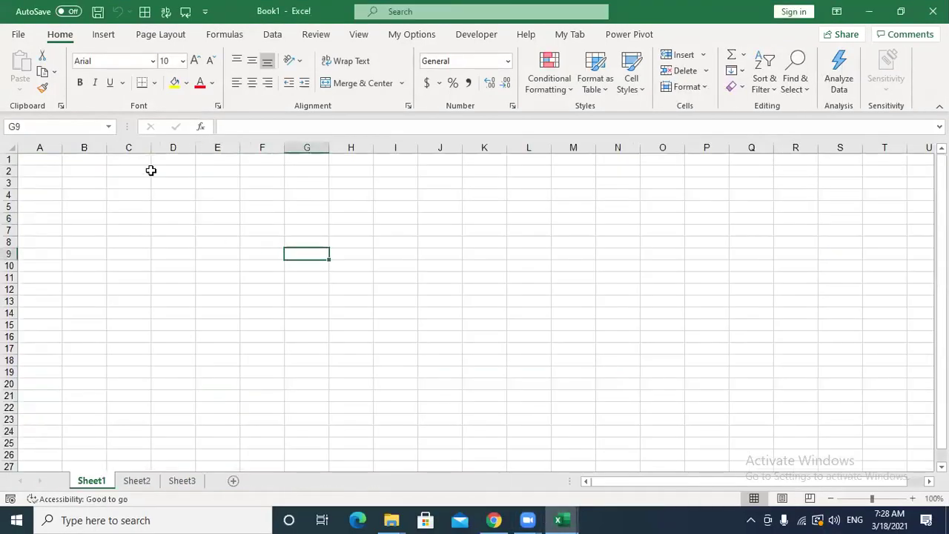
{"action": "key", "text": "alt+f"}
Step: Review Book1's Save as type formats in the Save As dialog, then cancel without saving
{"action": "key", "text": "a"}
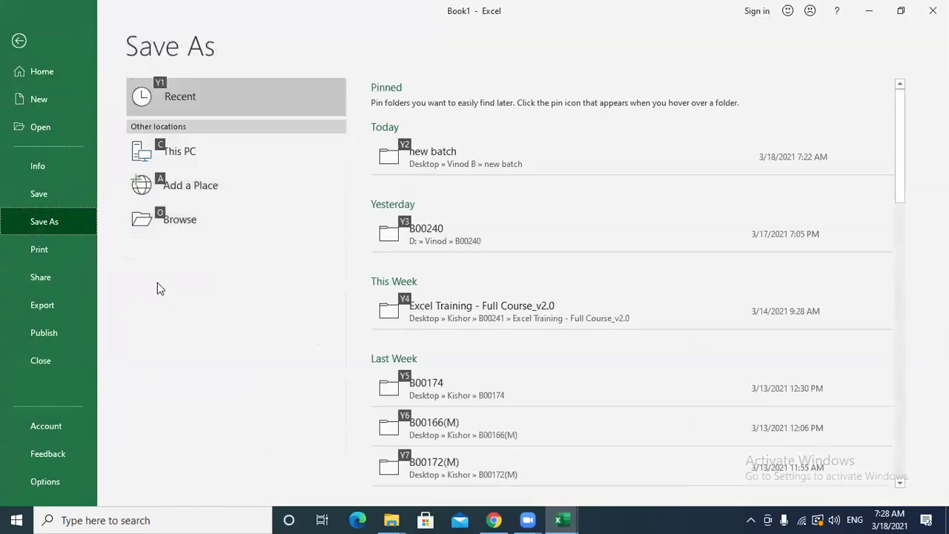
{"action": "left_click", "coordinate": [189, 217]}
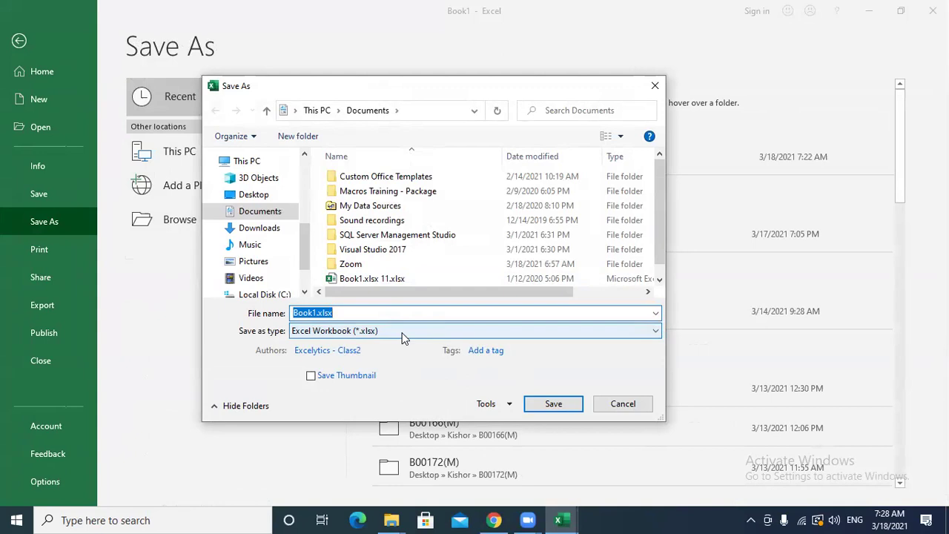
{"action": "left_click", "coordinate": [404, 338]}
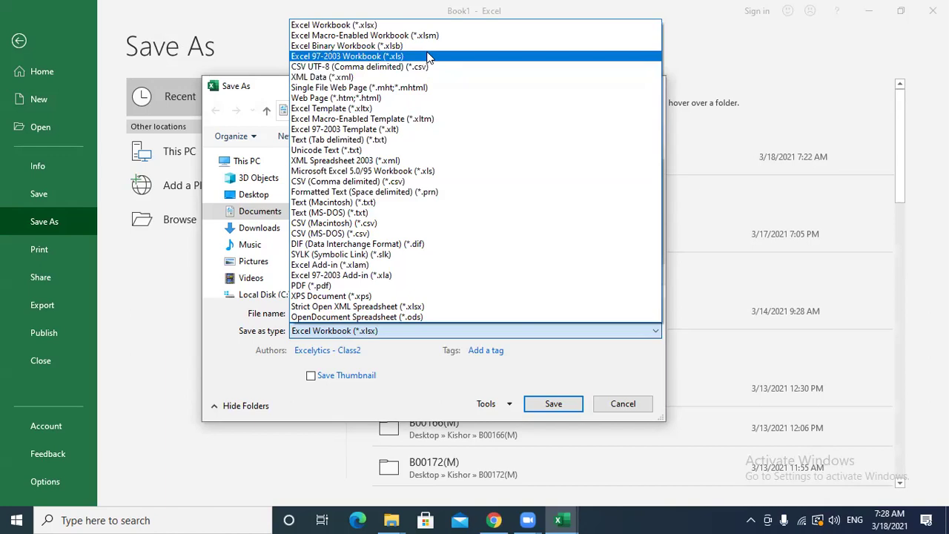
{"action": "key", "text": "Escape"}
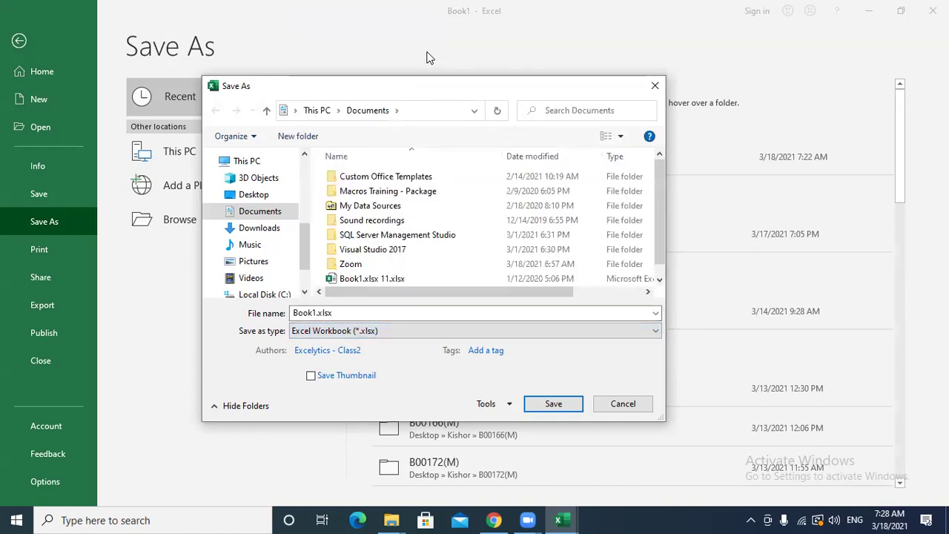
{"action": "key", "text": "Escape"}
{"action": "key", "text": "Escape"}
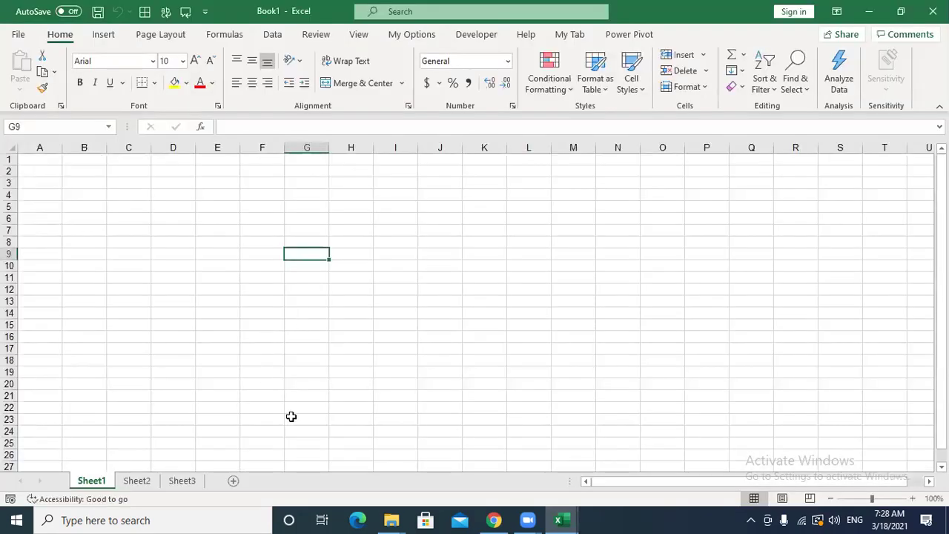
Step: Return to the training workbook and step through the .xls, Excel 97-2003 and .xlsx file-type cells
{"action": "key", "text": "ctrl+w"}
{"action": "left_click_drag", "start_coordinate": [207, 214], "coordinate": [206, 258]}
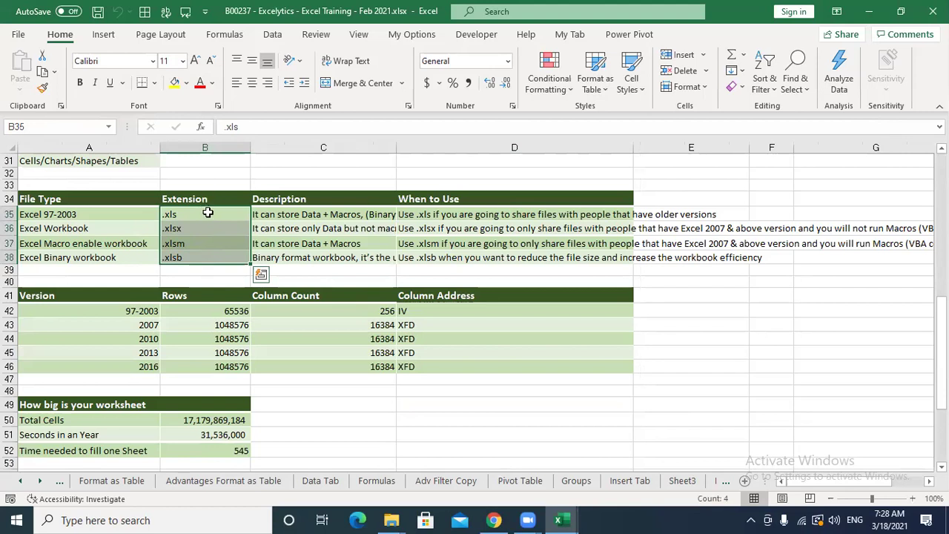
{"action": "left_click", "coordinate": [209, 214]}
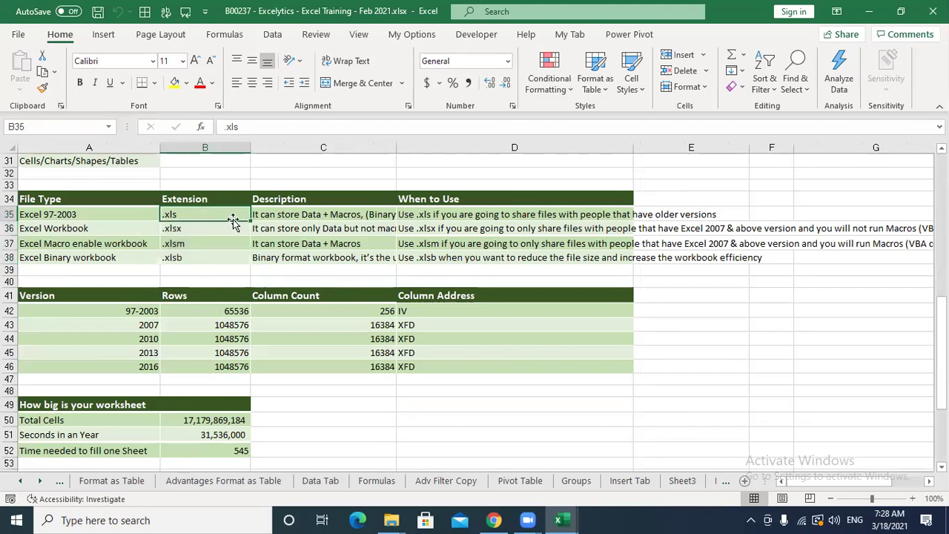
{"action": "left_click", "coordinate": [267, 214]}
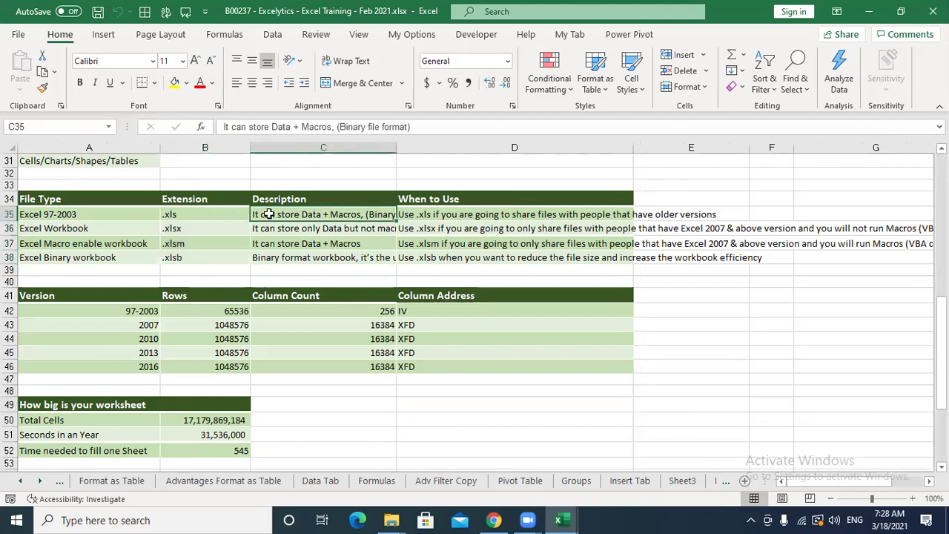
{"action": "left_click", "coordinate": [135, 213]}
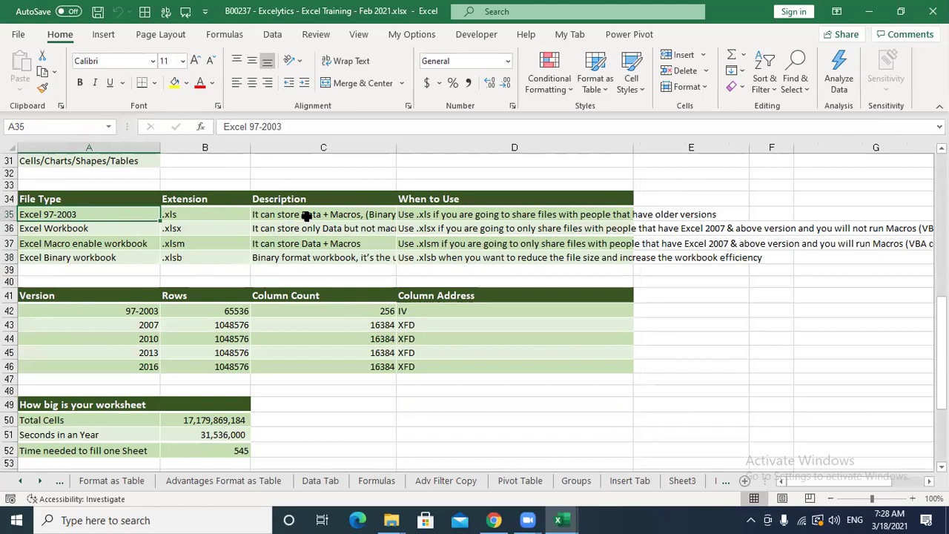
{"action": "left_click", "coordinate": [214, 217]}
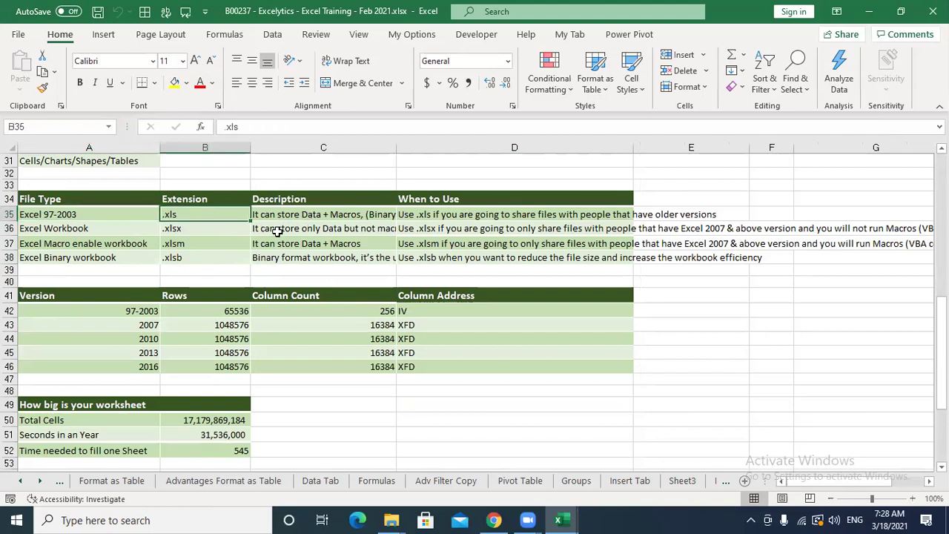
{"action": "left_click", "coordinate": [212, 232]}
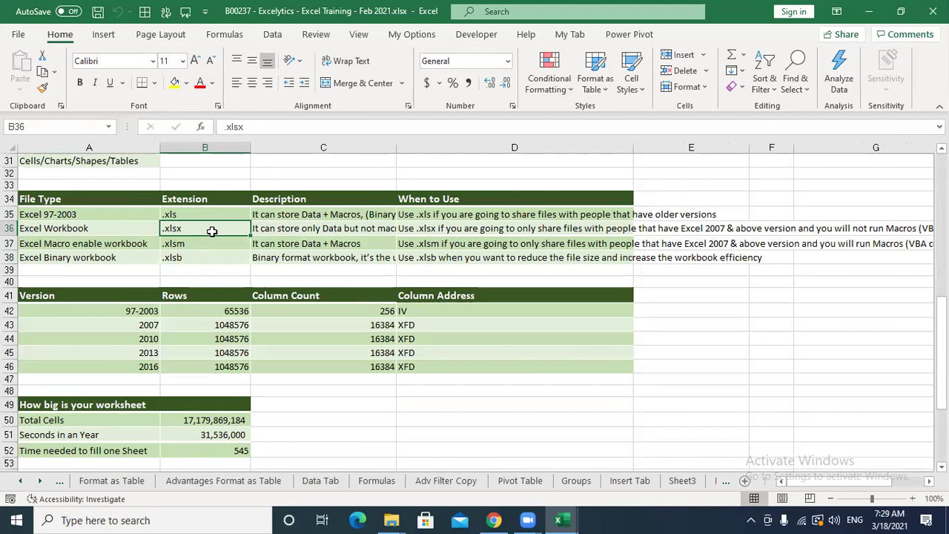
{"action": "left_click", "coordinate": [204, 211]}
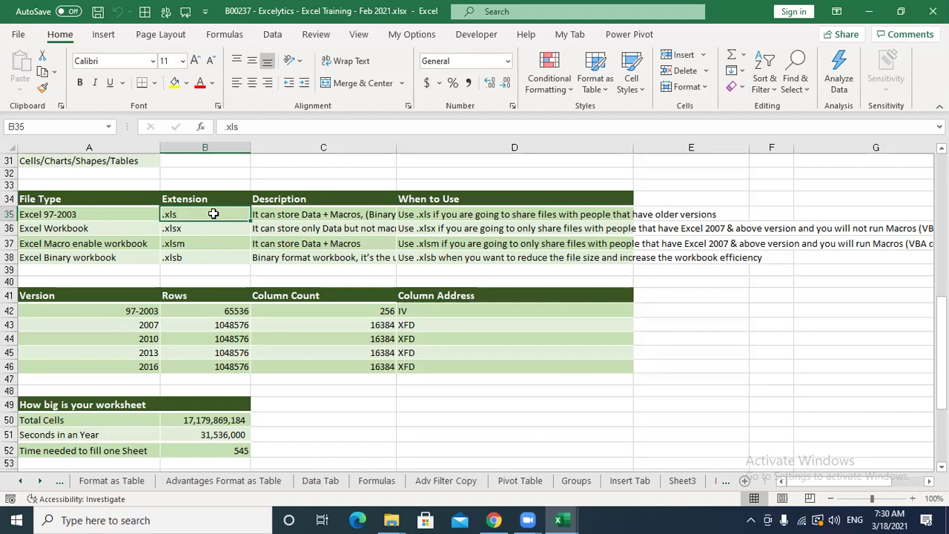
{"action": "left_click", "coordinate": [211, 230]}
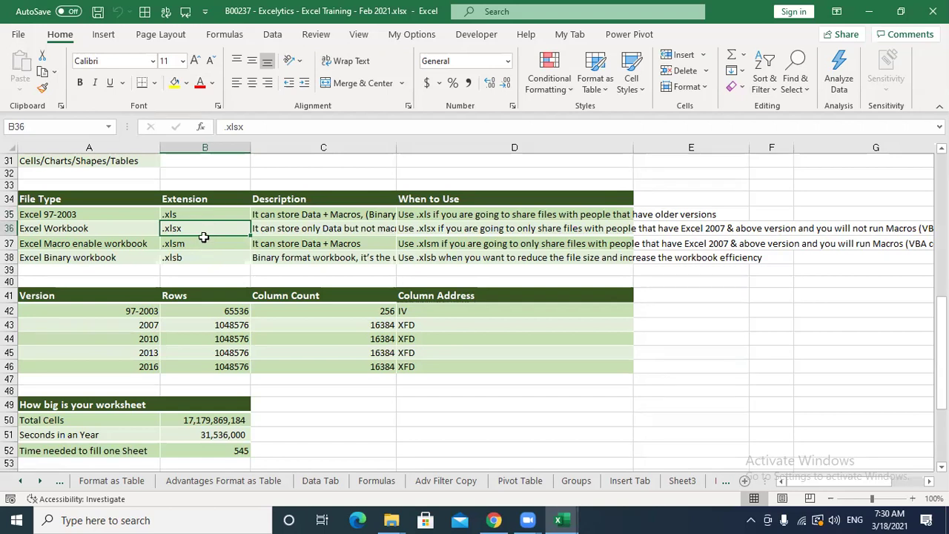
{"action": "left_click", "coordinate": [211, 243]}
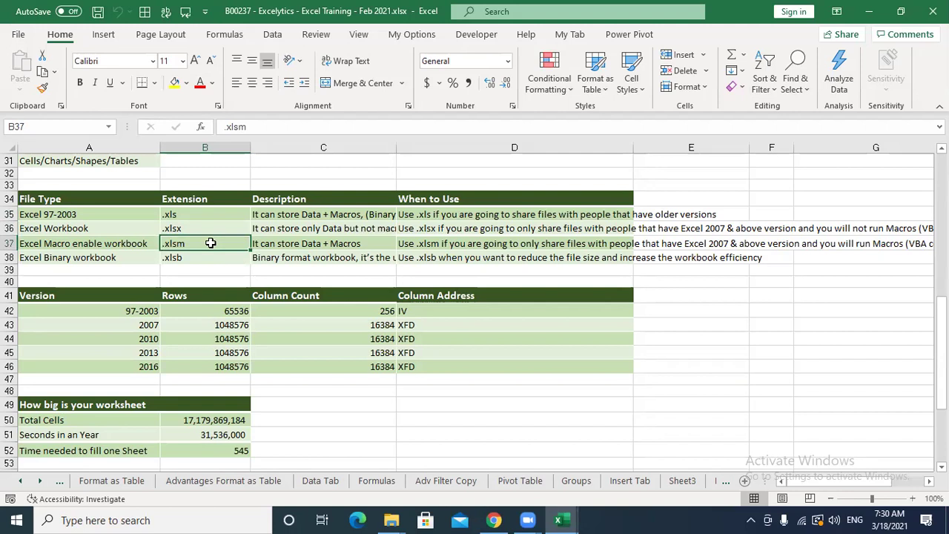
{"action": "left_click_drag", "start_coordinate": [210, 243], "coordinate": [211, 231]}
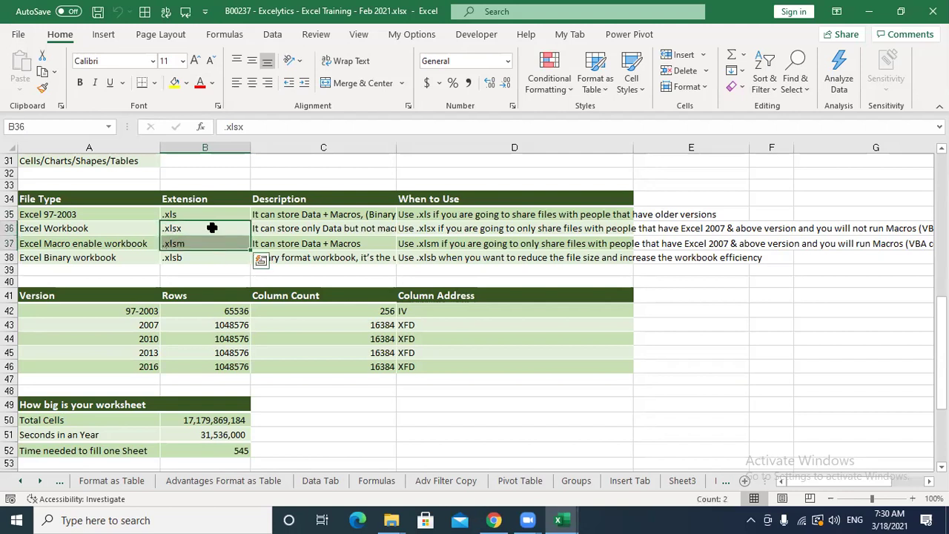
{"action": "left_click", "coordinate": [212, 229]}
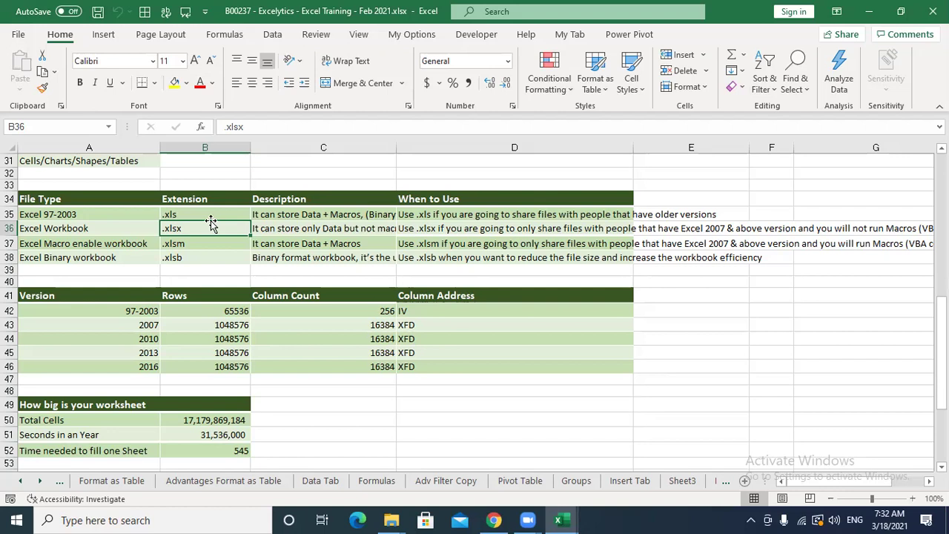
{"action": "left_click", "coordinate": [212, 258]}
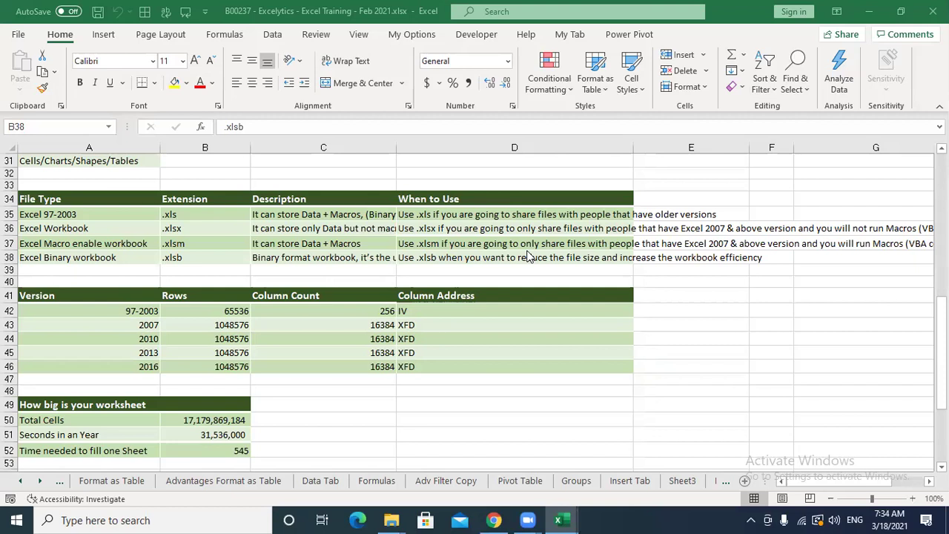
Step: Select the 2007 entry in the version table
{"action": "left_click", "coordinate": [135, 325]}
{"action": "scroll", "coordinate": [254, 338], "scroll_direction": "down", "scroll_amount": 2}
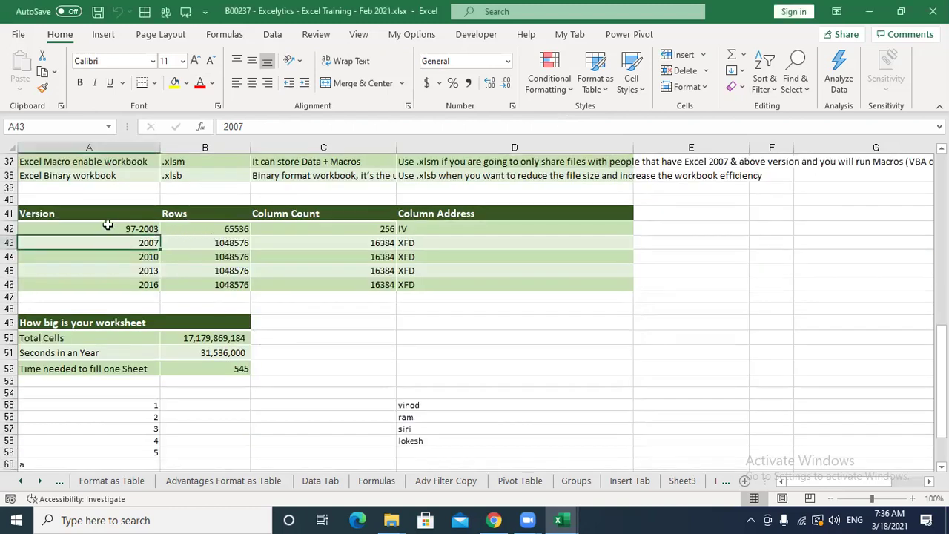
{"action": "left_click_drag", "start_coordinate": [97, 215], "coordinate": [118, 282]}
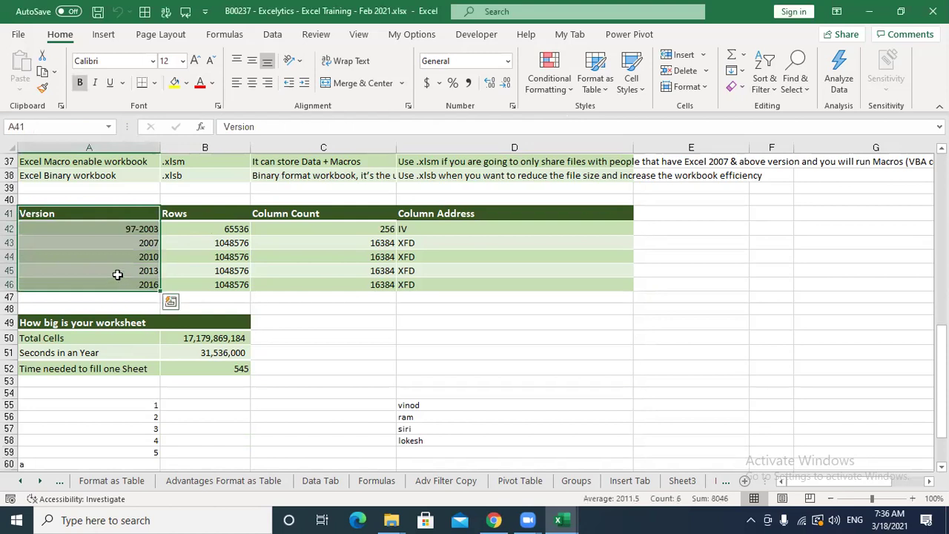
{"action": "left_click_drag", "start_coordinate": [134, 227], "coordinate": [132, 284]}
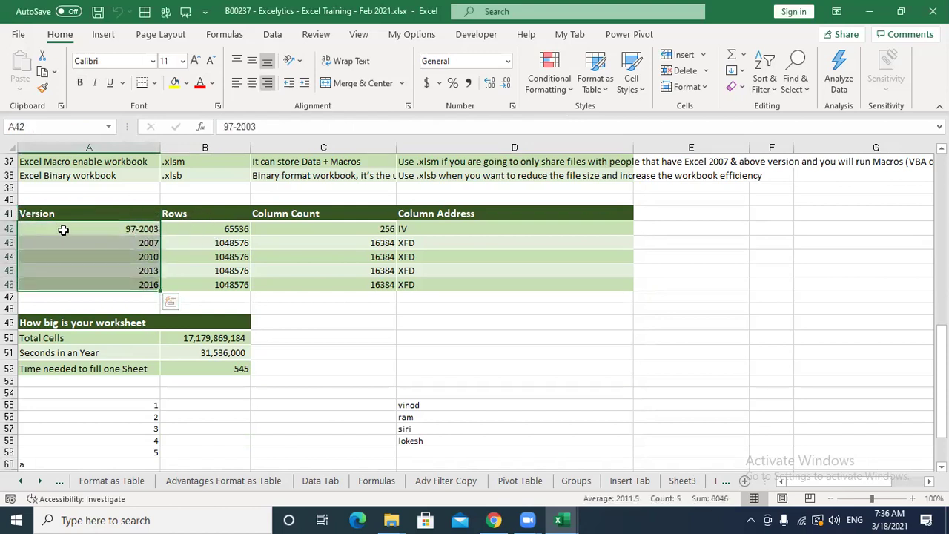
{"action": "left_click", "coordinate": [90, 230]}
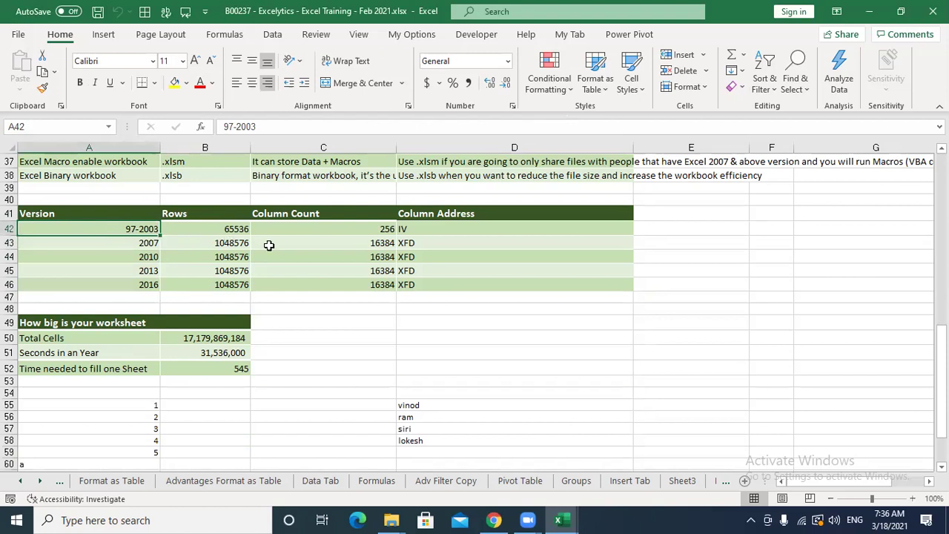
{"action": "left_click", "coordinate": [230, 227]}
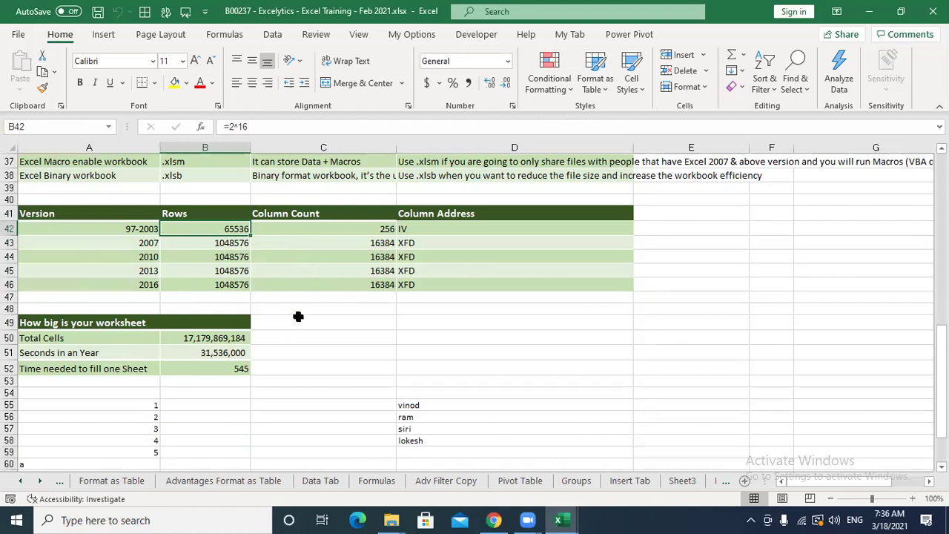
{"action": "left_click", "coordinate": [294, 349]}
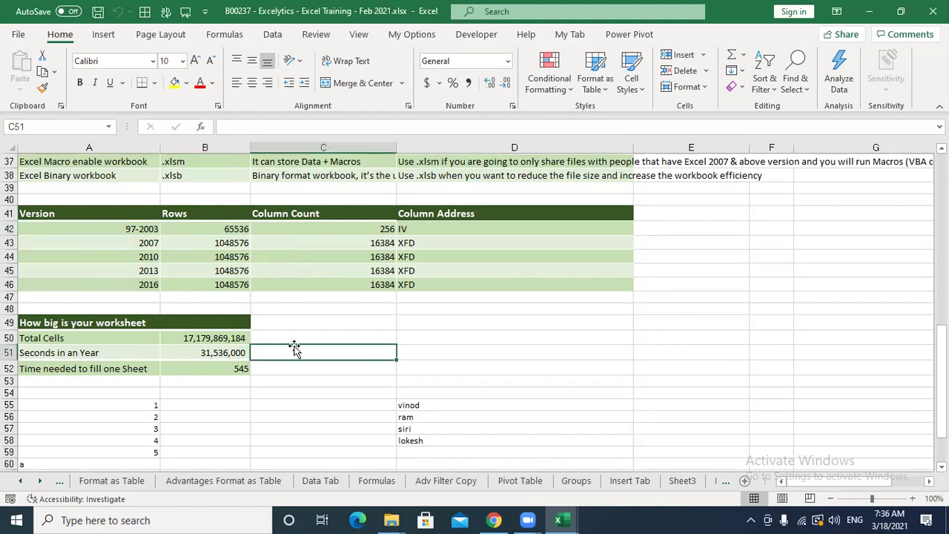
{"action": "left_click", "coordinate": [206, 247]}
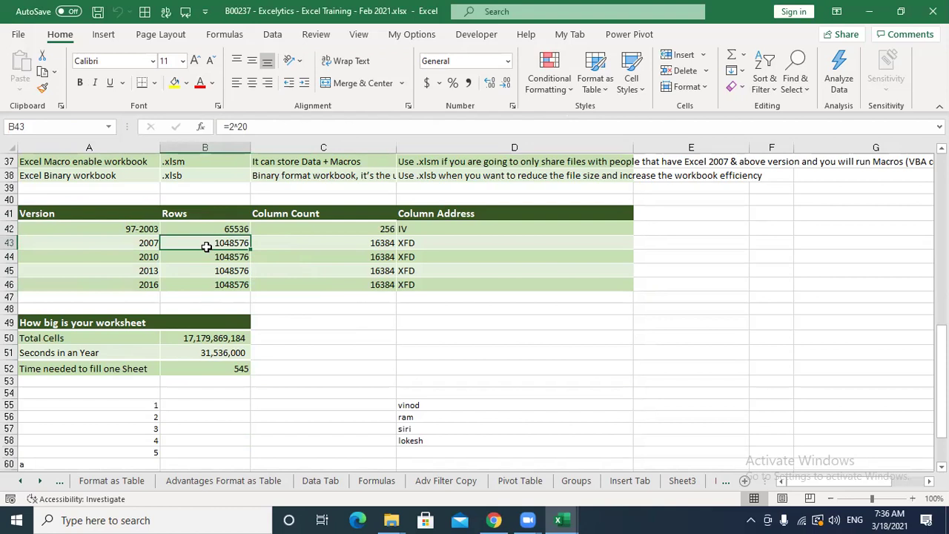
{"action": "left_click", "coordinate": [313, 340]}
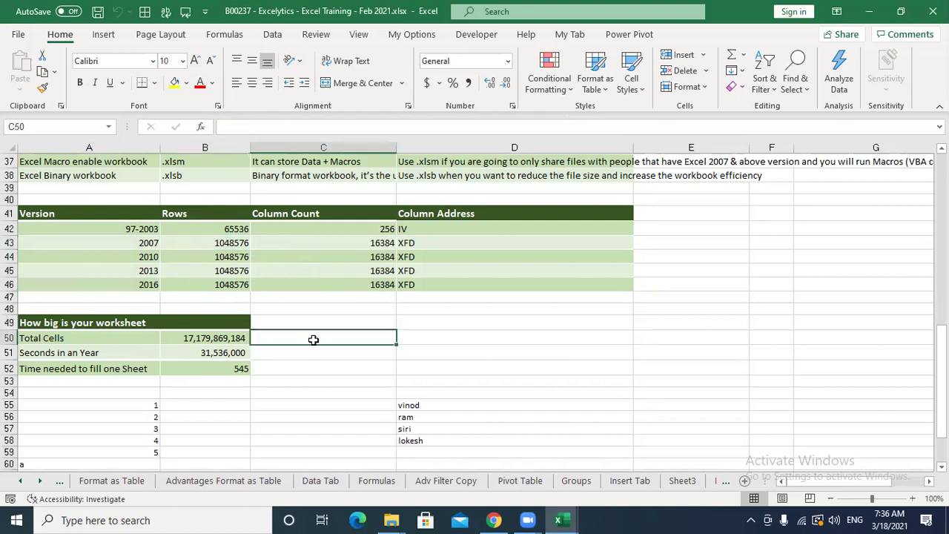
{"action": "key", "text": "ctrl+Down"}
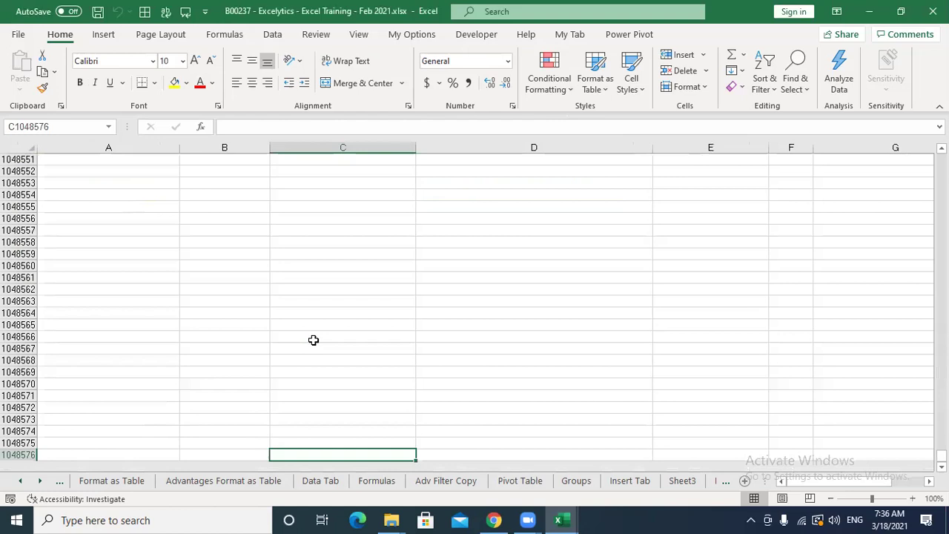
{"action": "key", "text": "ctrl+Left"}
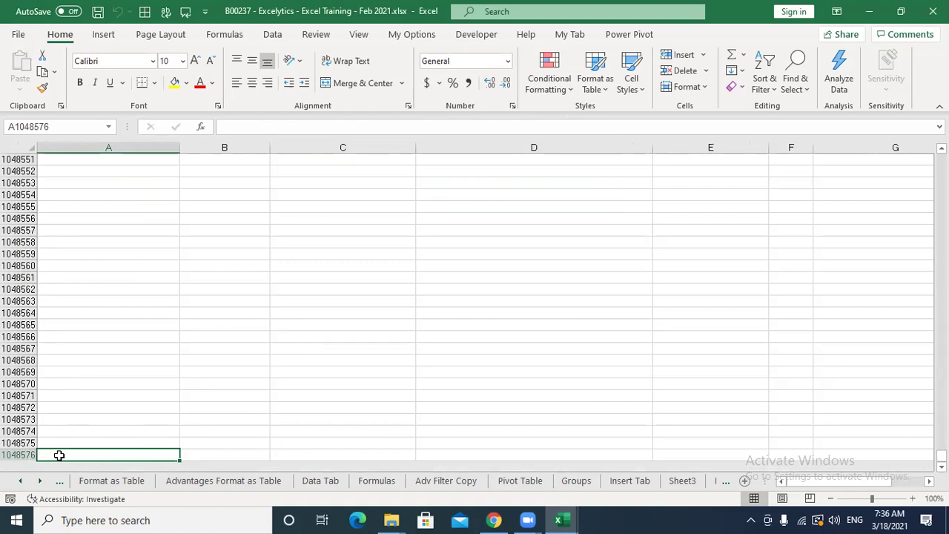
{"action": "key", "text": "ctrl+Right"}
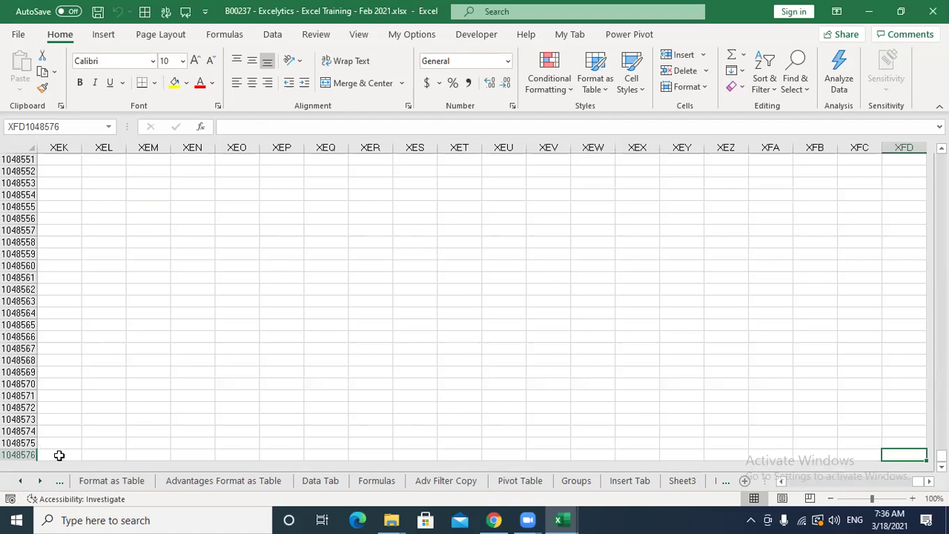
{"action": "left_click", "coordinate": [906, 146]}
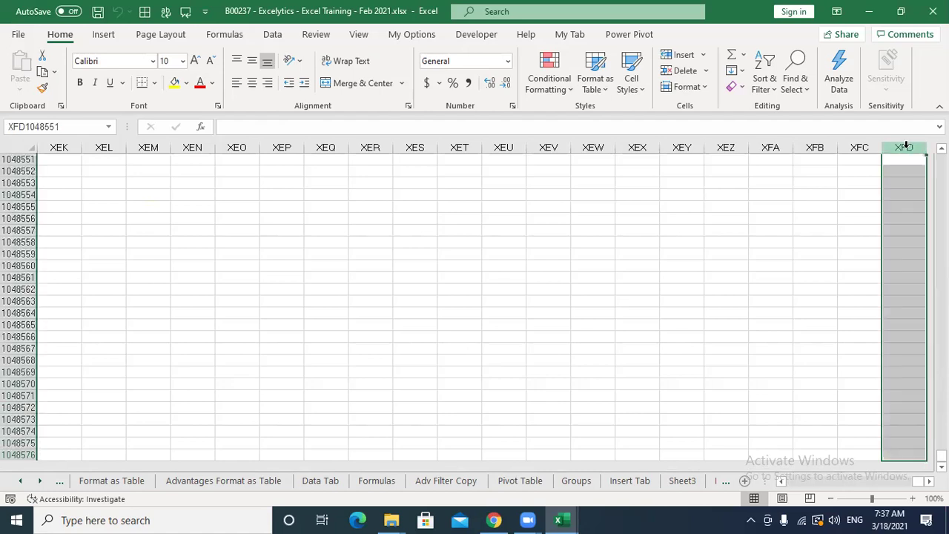
{"action": "left_click", "coordinate": [448, 404]}
{"action": "key", "text": "ctrl+Left"}
{"action": "key", "text": "ctrl+Up"}
{"action": "key", "text": "Up"}
{"action": "key", "text": "Up"}
{"action": "key", "text": "Up"}
{"action": "key", "text": "ctrl+Up"}
{"action": "key", "text": "ctrl+Up"}
{"action": "key", "text": "ctrl+Up"}
{"action": "key", "text": "ctrl+Up"}
{"action": "key", "text": "ctrl+Up"}
{"action": "key", "text": "ctrl+Up"}
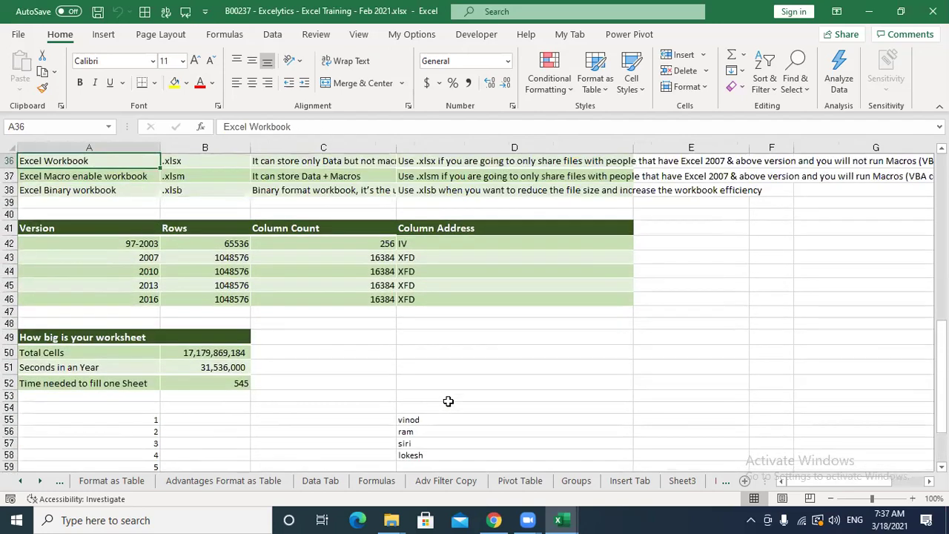
Step: Inspect the 2007 row count, column count and XFD column address in B43:D43
{"action": "left_click", "coordinate": [232, 257]}
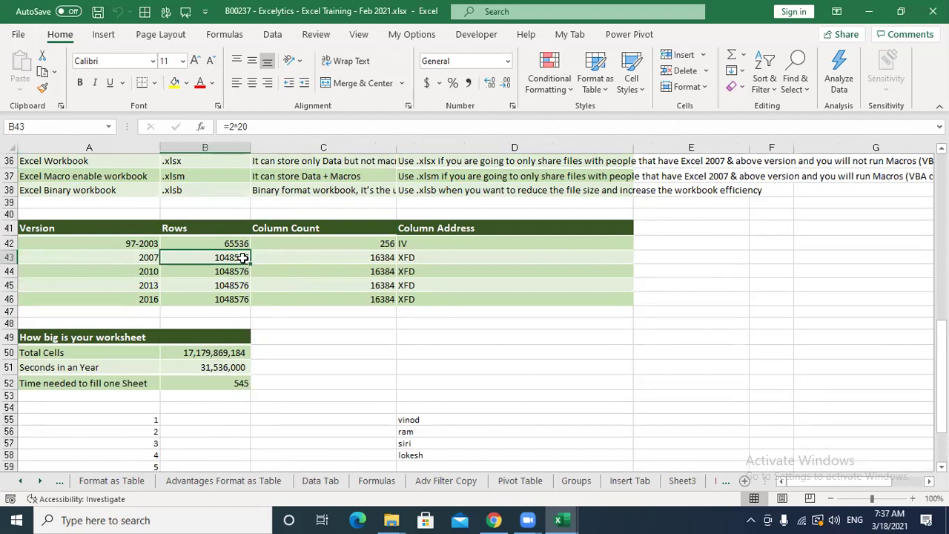
{"action": "left_click", "coordinate": [308, 257]}
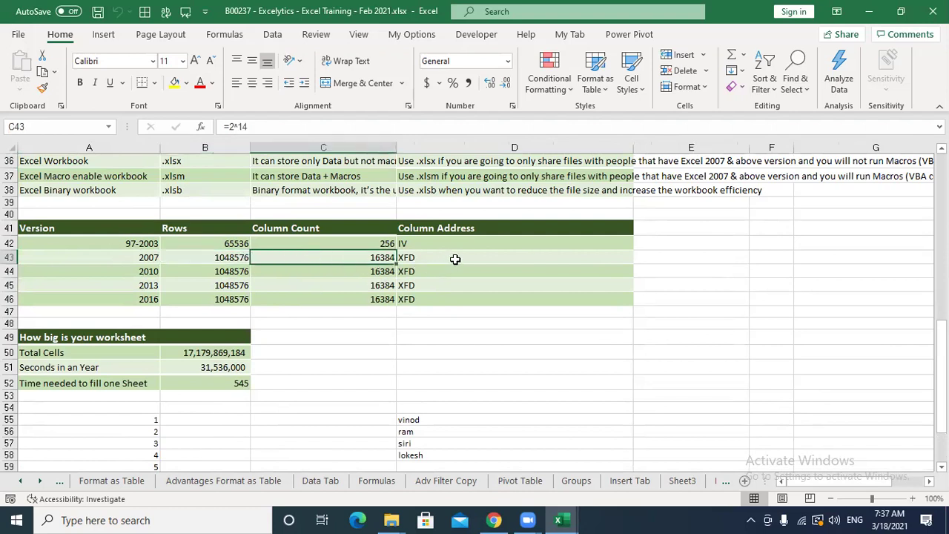
{"action": "left_click", "coordinate": [455, 259]}
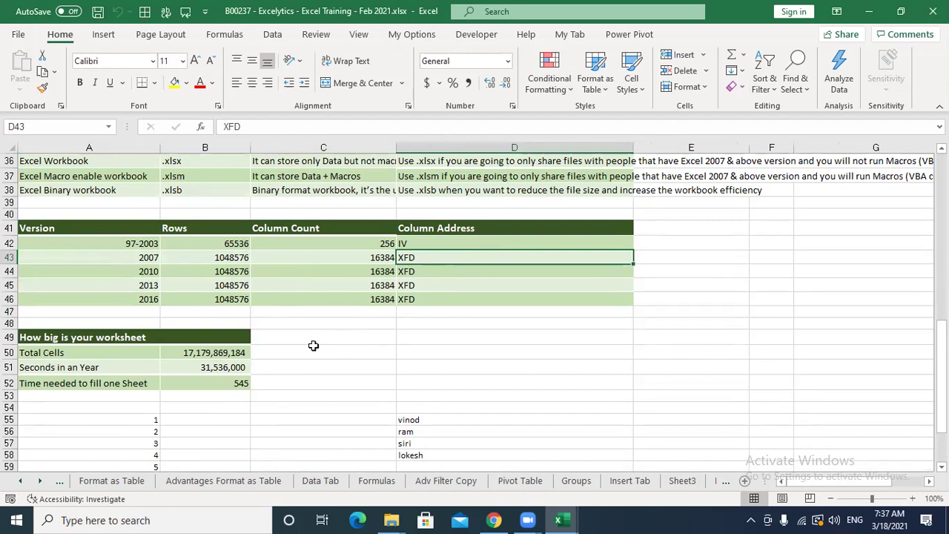
Step: Delete the worksheet-size values in B50:C52, then click C49 and D49
{"action": "left_click_drag", "start_coordinate": [301, 352], "coordinate": [232, 383]}
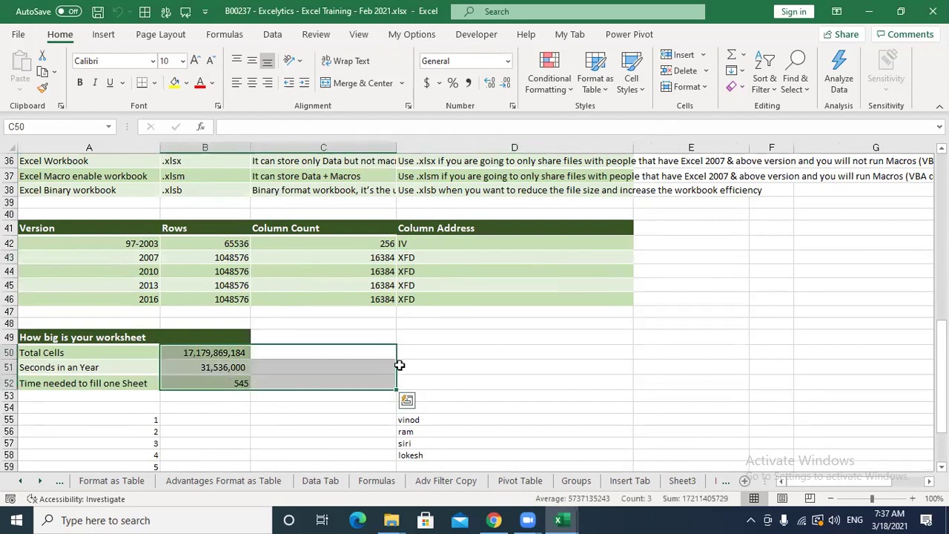
{"action": "key", "text": "Delete"}
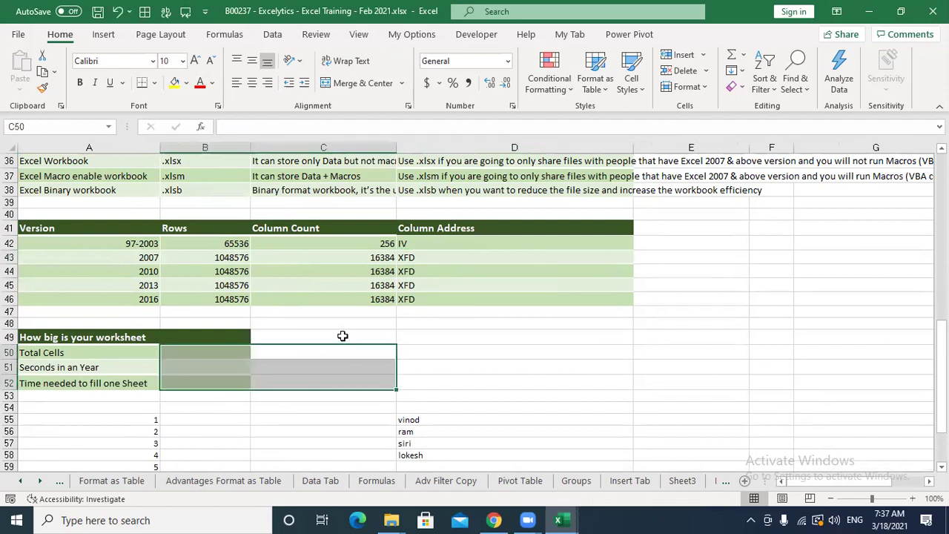
{"action": "left_click", "coordinate": [341, 336]}
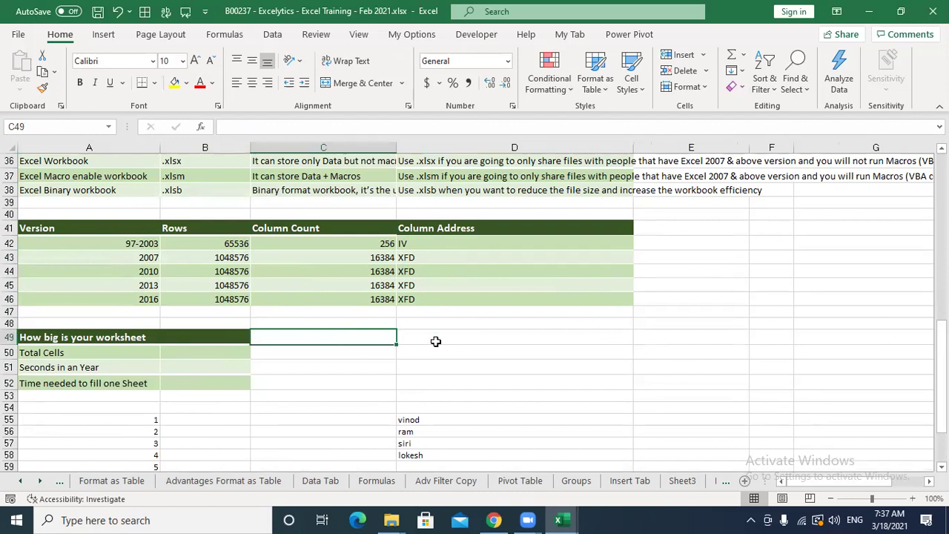
{"action": "left_click", "coordinate": [497, 345]}
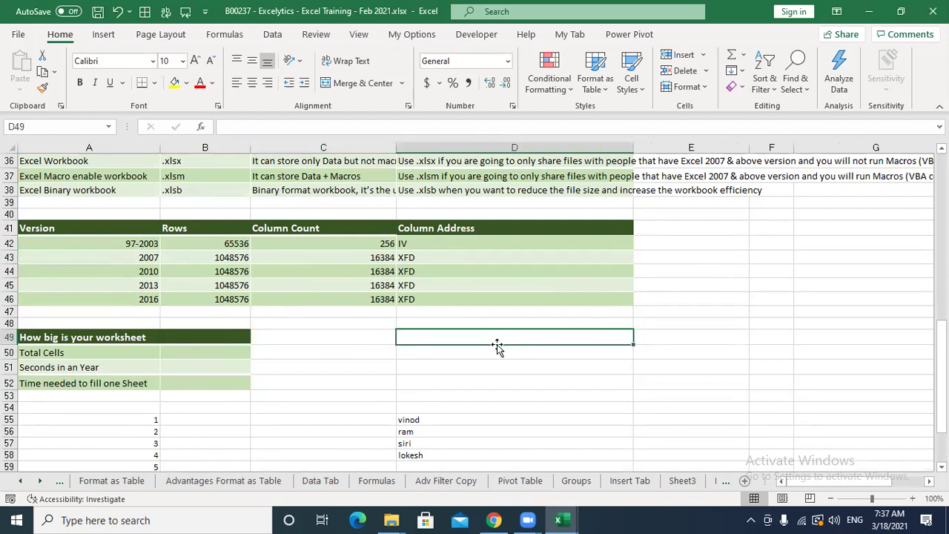
Step: Type 1, 2, 3 across C50:E50 and 4, 5, 6 across C51:E51, then reselect C50
{"action": "left_click", "coordinate": [326, 359]}
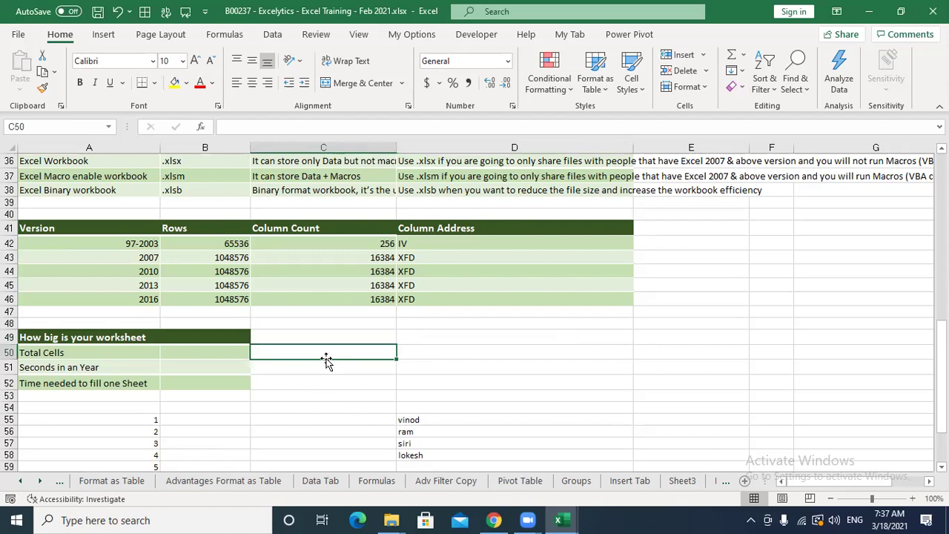
{"action": "type", "text": "1"}
{"action": "key", "text": "Tab"}
{"action": "type", "text": "2"}
{"action": "key", "text": "Tab"}
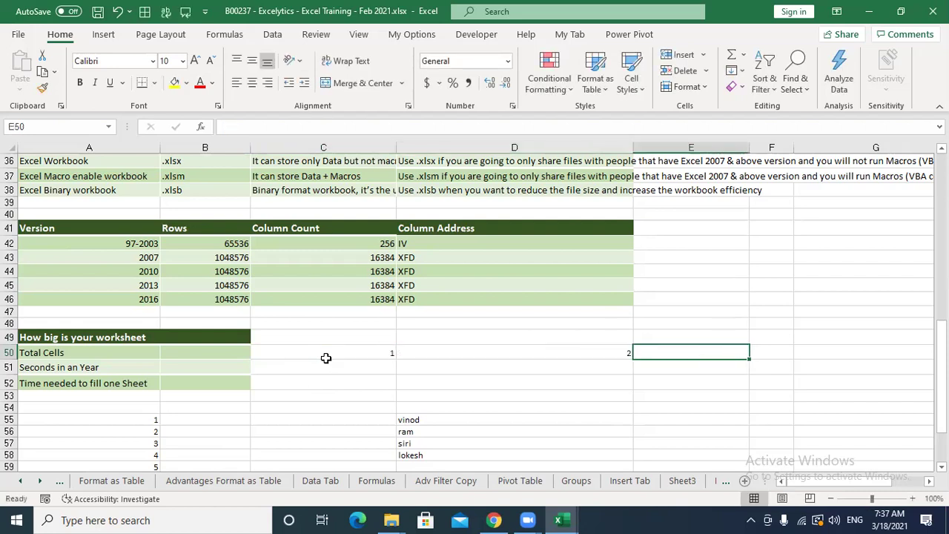
{"action": "type", "text": "3"}
{"action": "key", "text": "Return"}
{"action": "type", "text": "4"}
{"action": "key", "text": "Tab"}
{"action": "type", "text": "5"}
{"action": "key", "text": "Tab"}
{"action": "type", "text": "6"}
{"action": "key", "text": "Tab"}
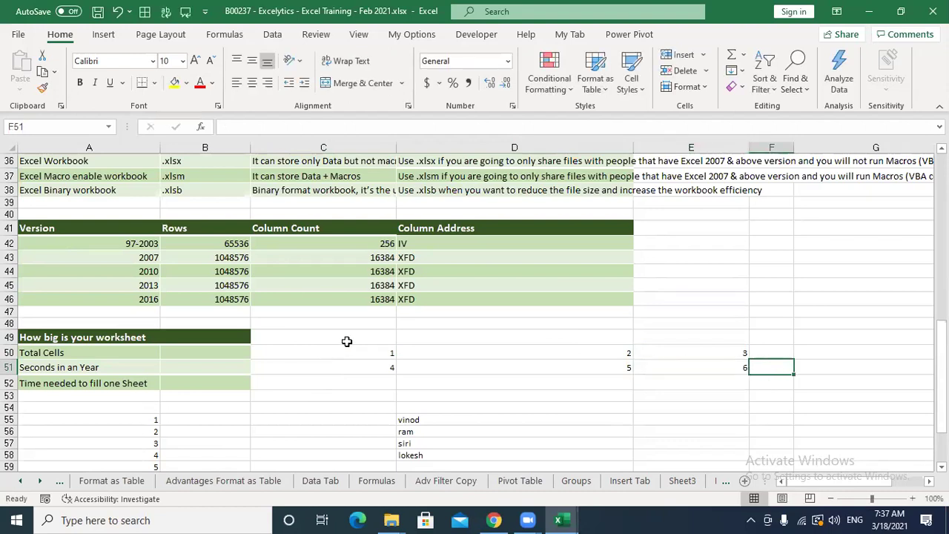
{"action": "left_click", "coordinate": [343, 353]}
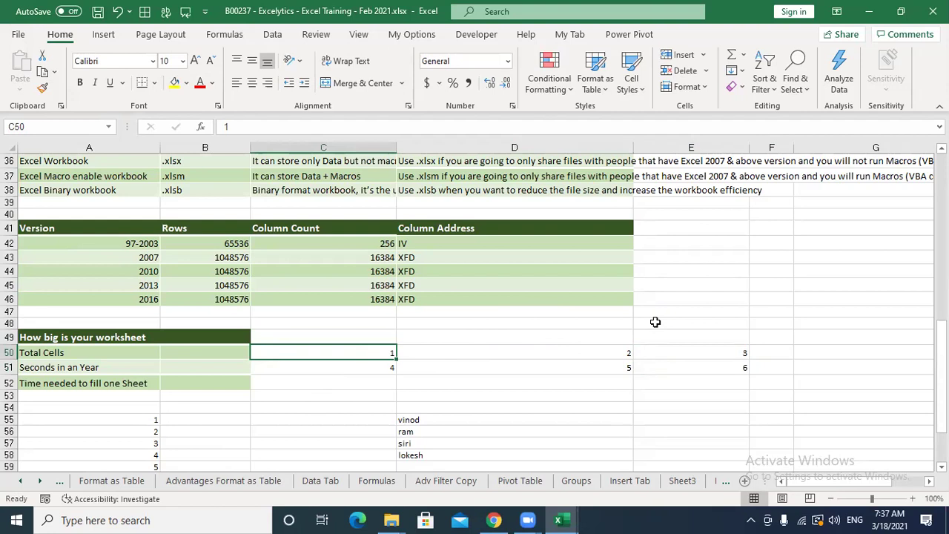
{"action": "left_click", "coordinate": [656, 322]}
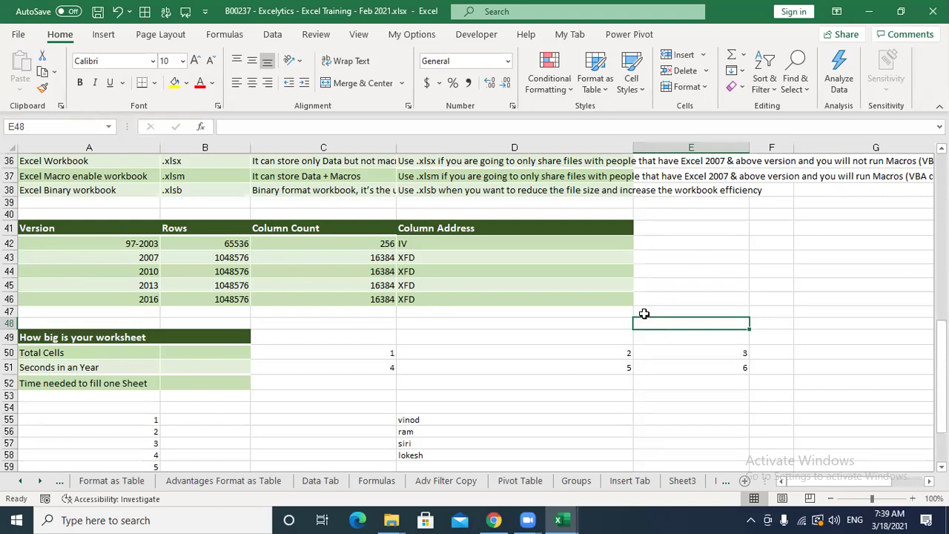
Step: Switch to the blank Book1 workbook, select the whole sheet, then return to cell A1
{"action": "scroll", "coordinate": [512, 354], "scroll_direction": "up", "scroll_amount": 1}
{"action": "mouse_move", "coordinate": [560, 519]}
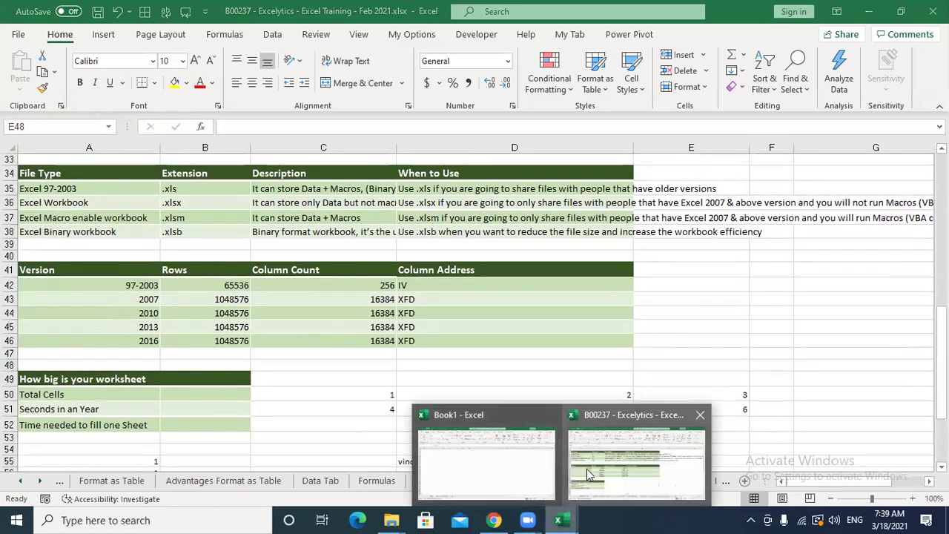
{"action": "left_click", "coordinate": [486, 459]}
{"action": "left_click", "coordinate": [10, 148]}
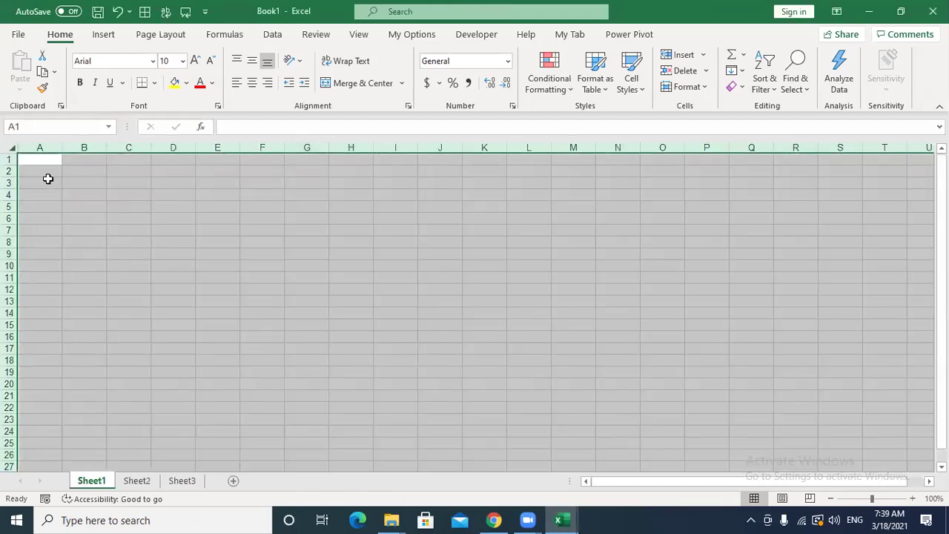
{"action": "left_click", "coordinate": [49, 160]}
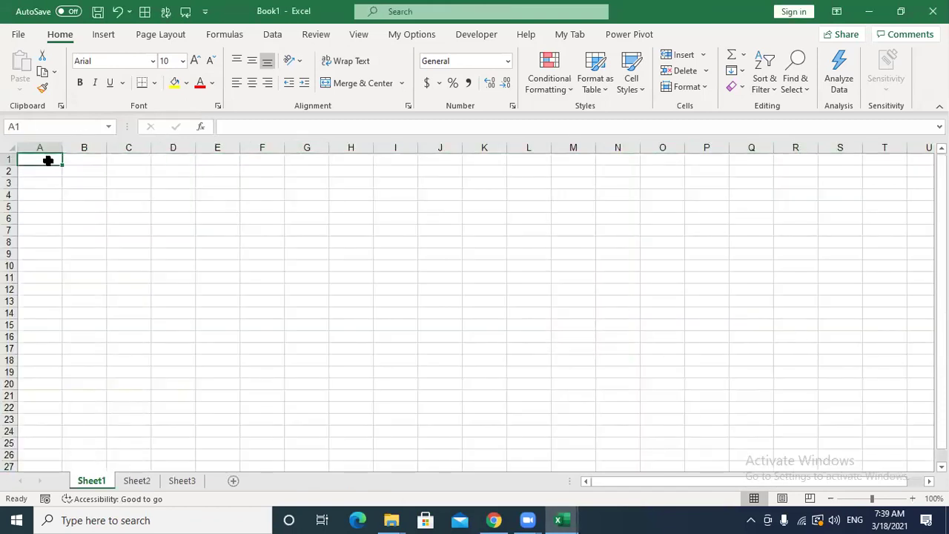
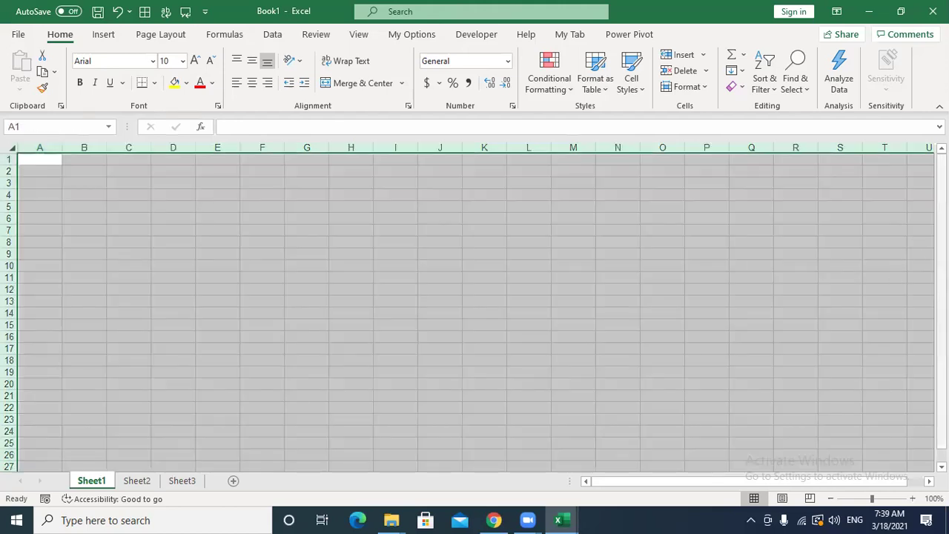
Step: Scroll across the blank Book1 sheet, then return to cell A1
{"action": "scroll", "coordinate": [791, 446], "scroll_direction": "down", "scroll_amount": 1}
{"action": "scroll", "coordinate": [880, 478], "scroll_direction": "right", "scroll_amount": 1}
{"action": "scroll", "coordinate": [292, 388], "scroll_direction": "down", "scroll_amount": 10}
{"action": "scroll", "coordinate": [708, 341], "scroll_direction": "down", "scroll_amount": 11}
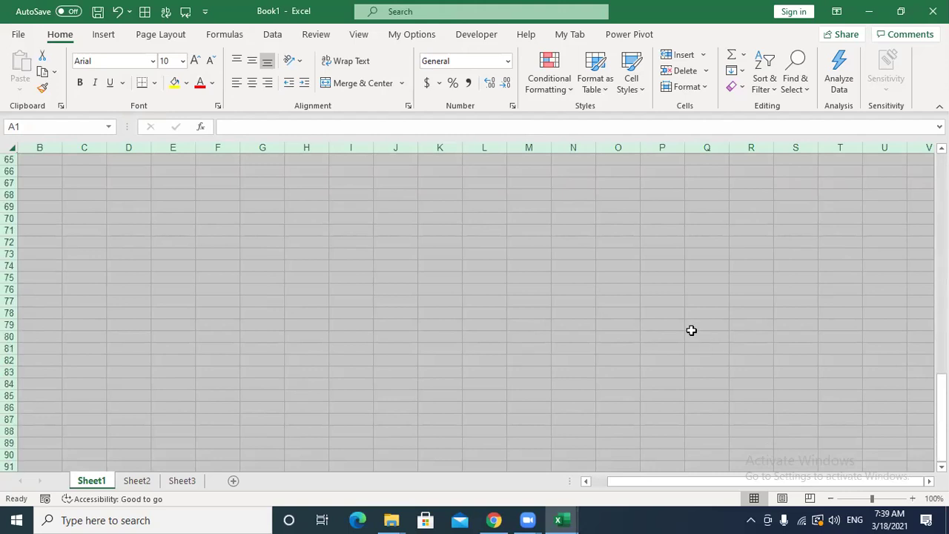
{"action": "key", "text": "ctrl+Home"}
Step: Jump to the sheet's last row 1048576 and last column XFD, then switch to the Training workbook
{"action": "key", "text": "ctrl+Down"}
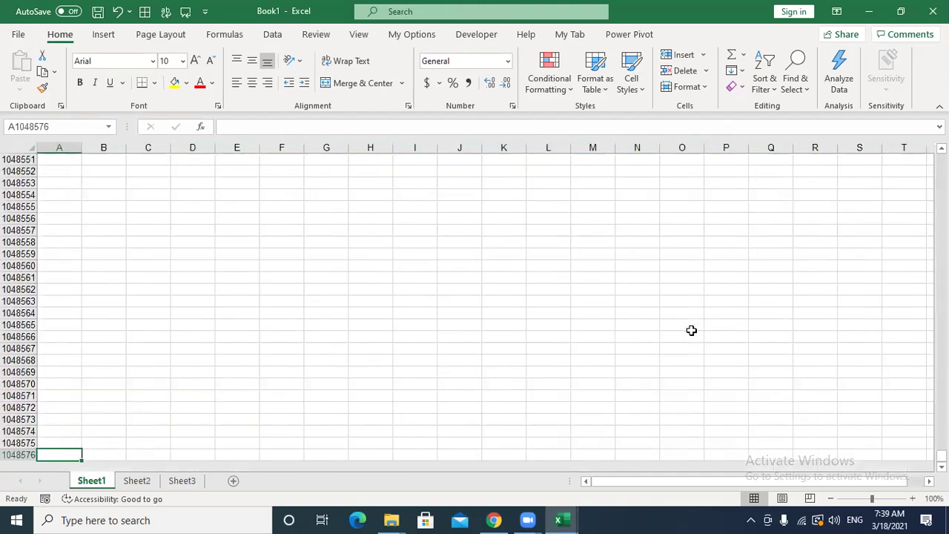
{"action": "key", "text": "ctrl+Right"}
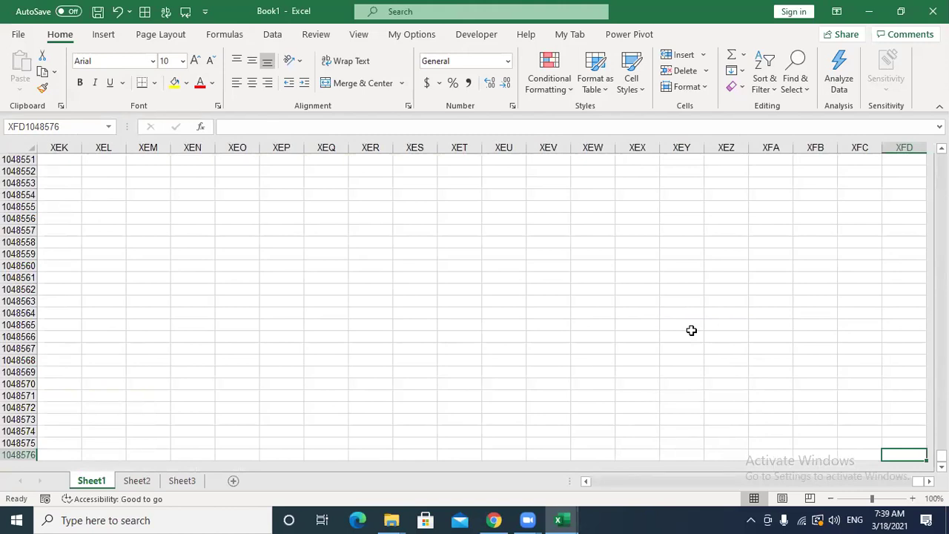
{"action": "key", "text": "ctrl+Up"}
{"action": "key", "text": "ctrl+Left"}
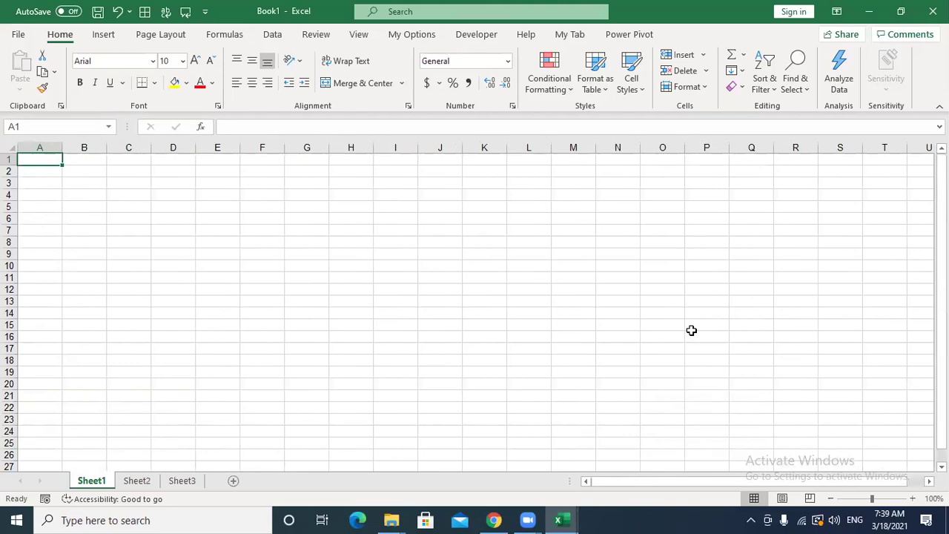
{"action": "key", "text": "alt+Tab"}
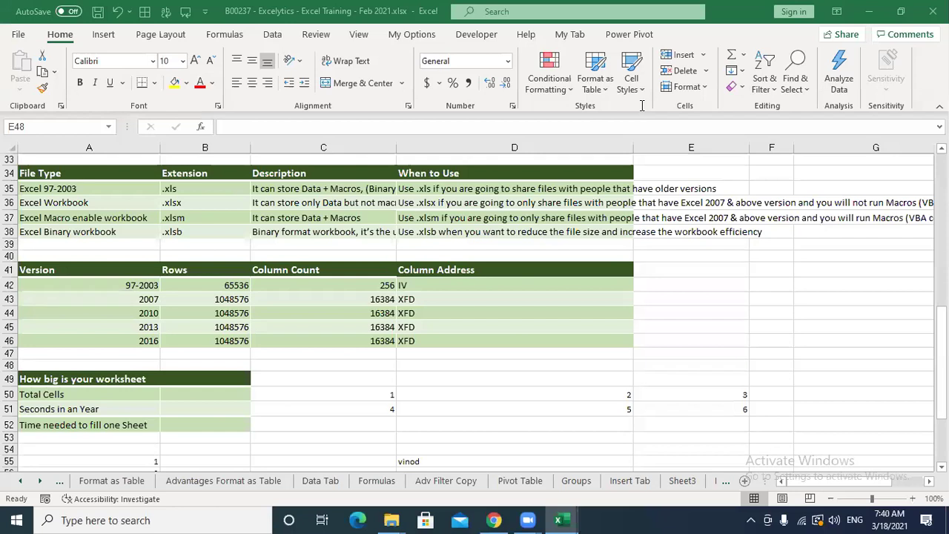
{"action": "left_click", "coordinate": [336, 283]}
{"action": "scroll", "coordinate": [291, 360], "scroll_direction": "down", "scroll_amount": 2}
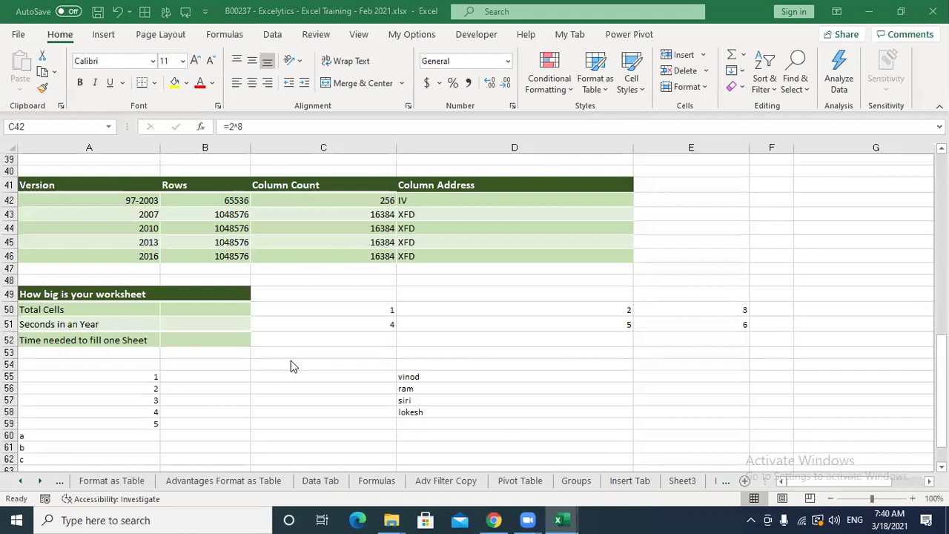
{"action": "left_click", "coordinate": [214, 311]}
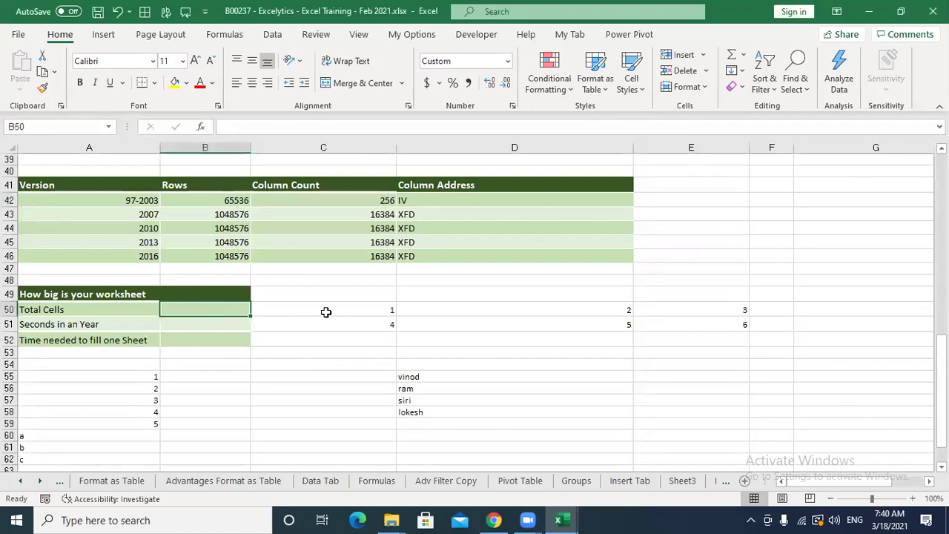
{"action": "left_click_drag", "start_coordinate": [328, 312], "coordinate": [642, 319]}
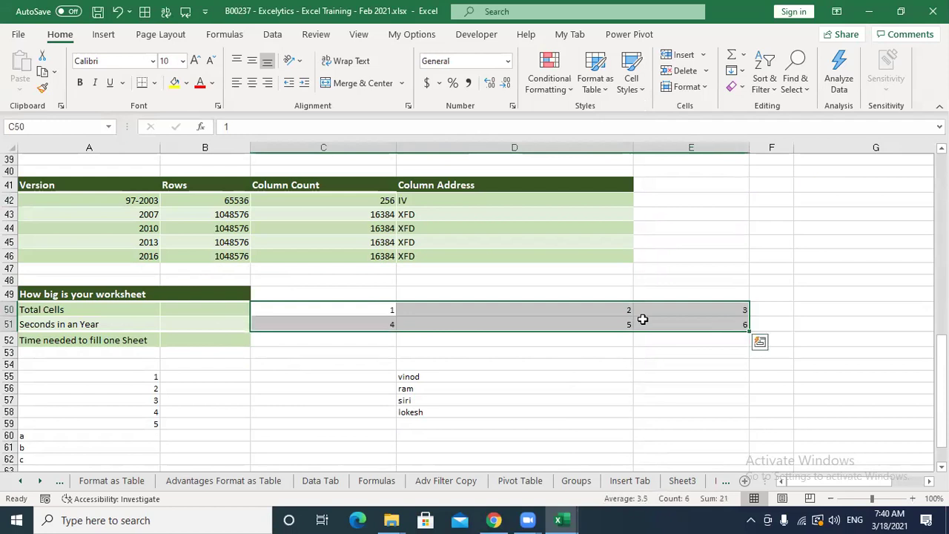
{"action": "key", "text": "Delete"}
{"action": "left_click", "coordinate": [342, 312]}
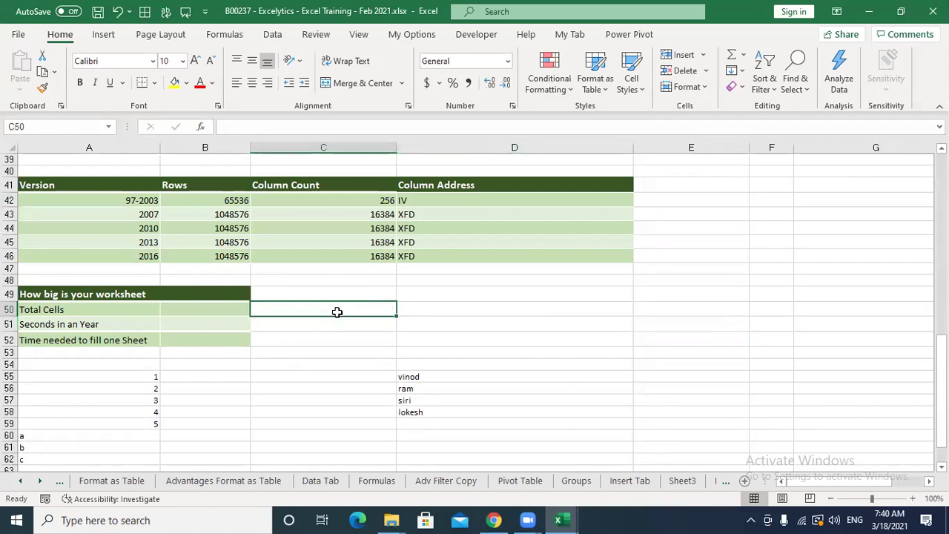
{"action": "left_click", "coordinate": [199, 308]}
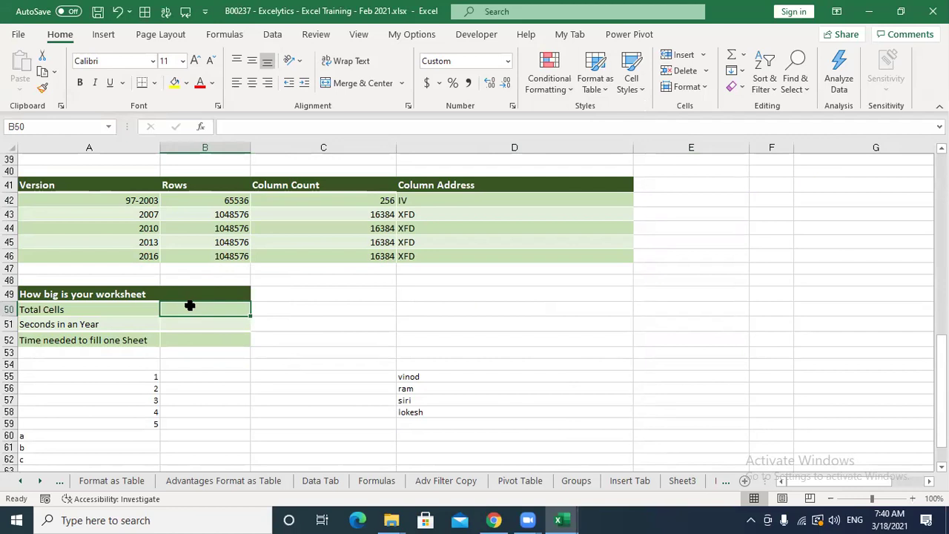
{"action": "type", "text": "="}
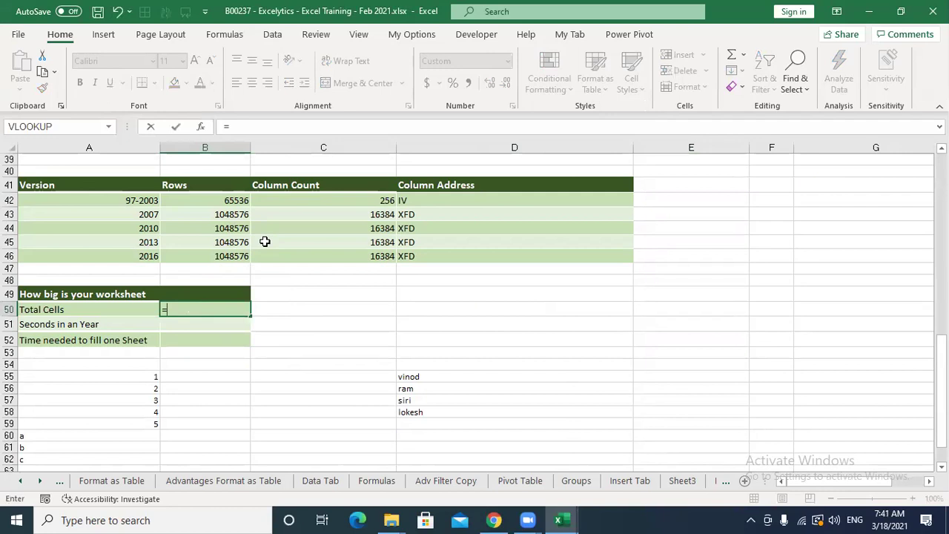
{"action": "key", "text": "Escape"}
{"action": "left_click", "coordinate": [287, 312]}
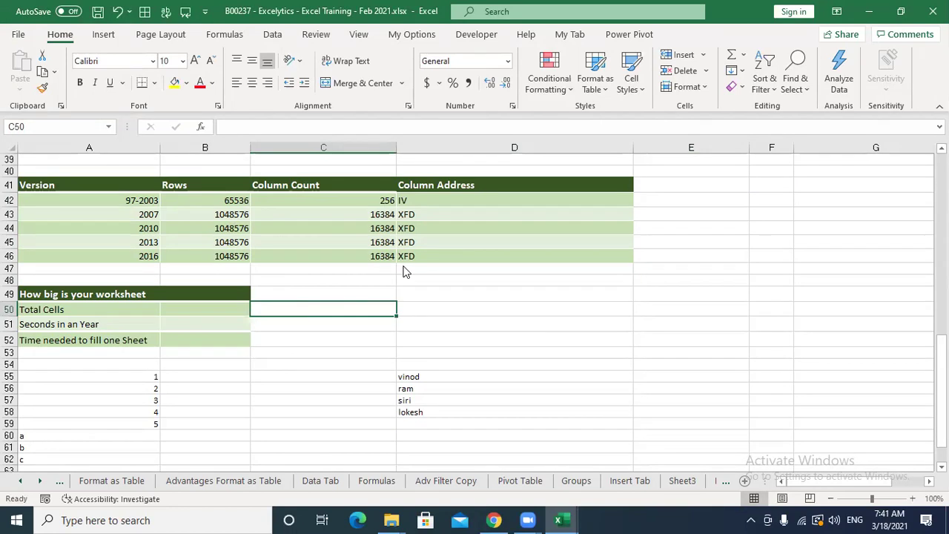
{"action": "left_click", "coordinate": [221, 309]}
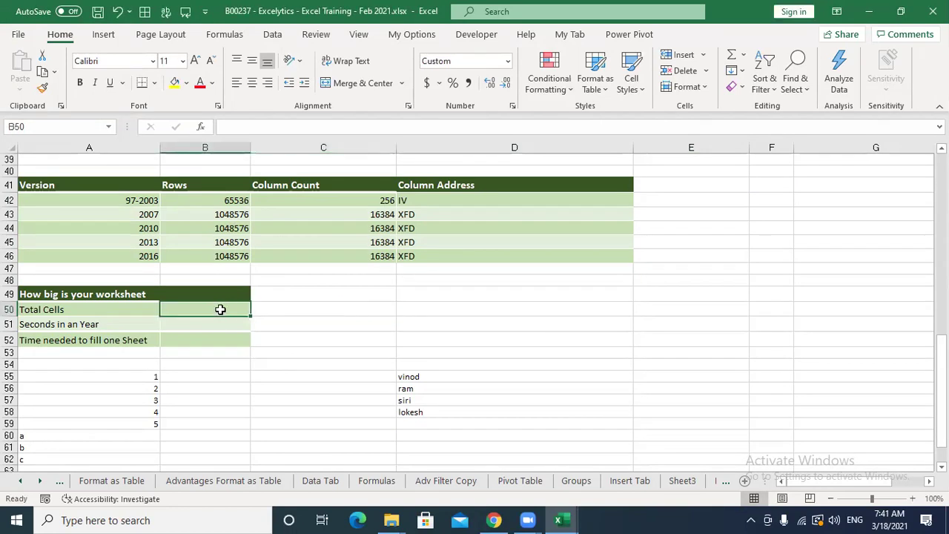
{"action": "scroll", "coordinate": [231, 342], "scroll_direction": "down", "scroll_amount": 1}
{"action": "scroll", "coordinate": [233, 343], "scroll_direction": "down", "scroll_amount": 1}
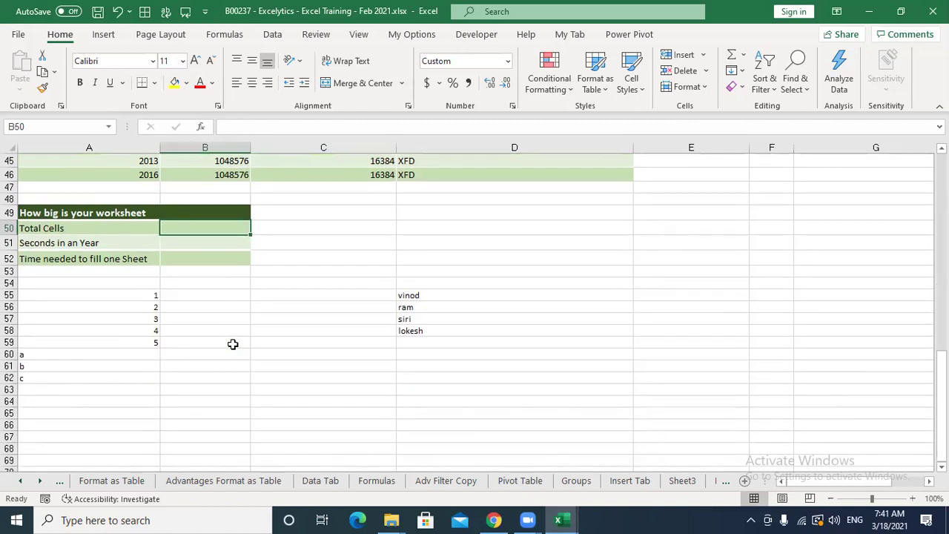
{"action": "left_click", "coordinate": [291, 229]}
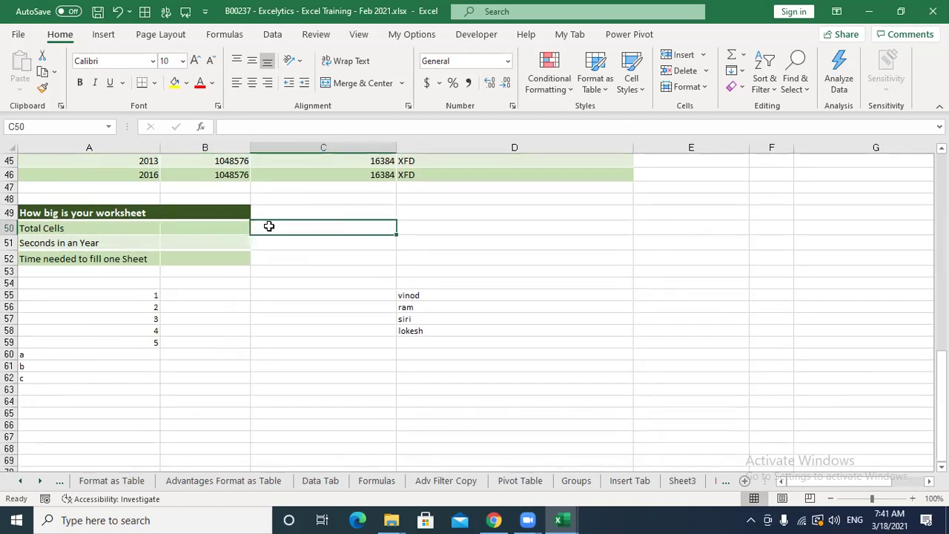
{"action": "key", "text": "Left"}
{"action": "key", "text": "Left"}
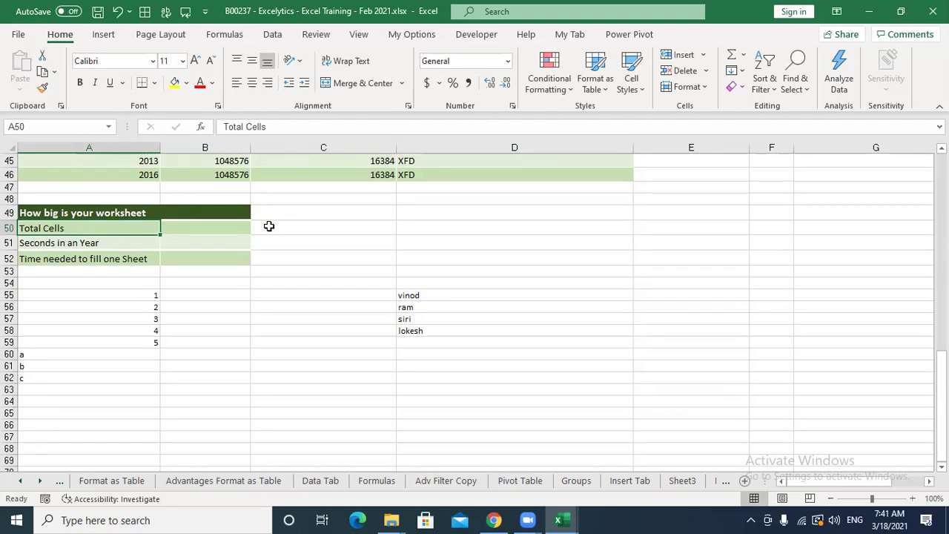
Step: Enter =B46*C46 as Total Cells, multiplying 2016 rows by columns to get 17,179,869,184
{"action": "key", "text": "Right"}
{"action": "type", "text": "="}
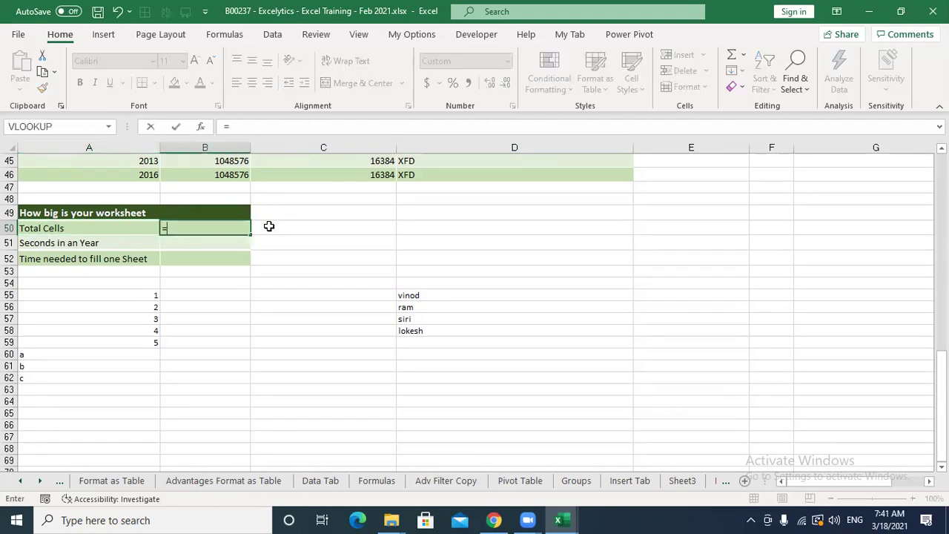
{"action": "scroll", "coordinate": [282, 298], "scroll_direction": "up", "scroll_amount": 2}
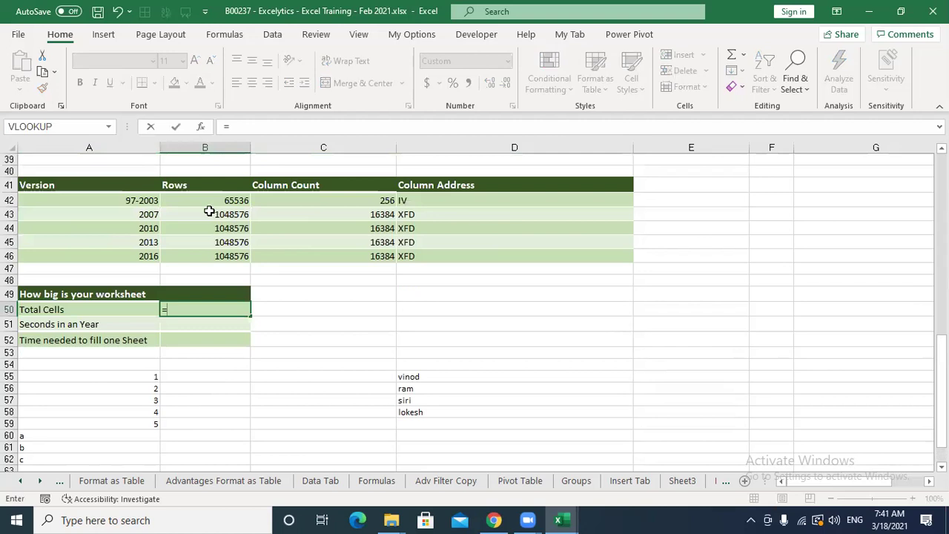
{"action": "left_click", "coordinate": [183, 255]}
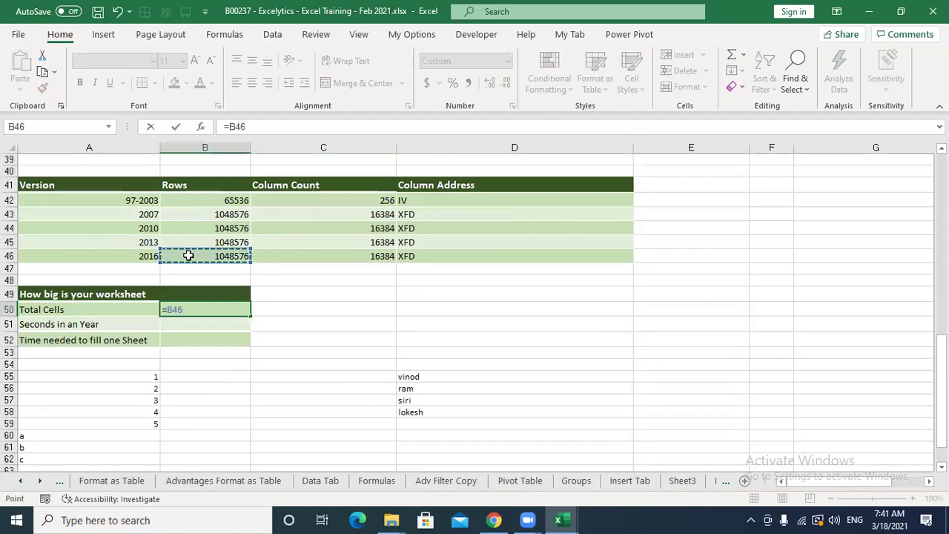
{"action": "type", "text": "*"}
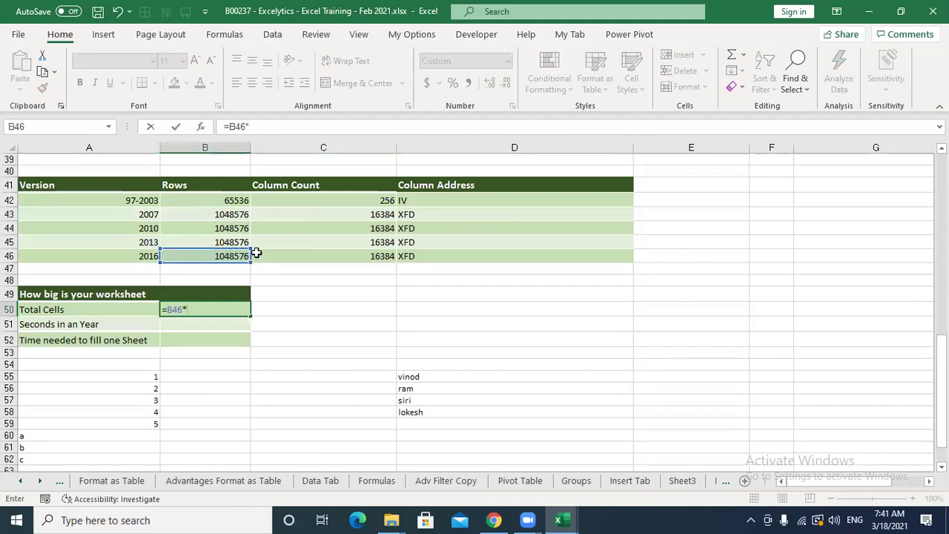
{"action": "left_click", "coordinate": [301, 257]}
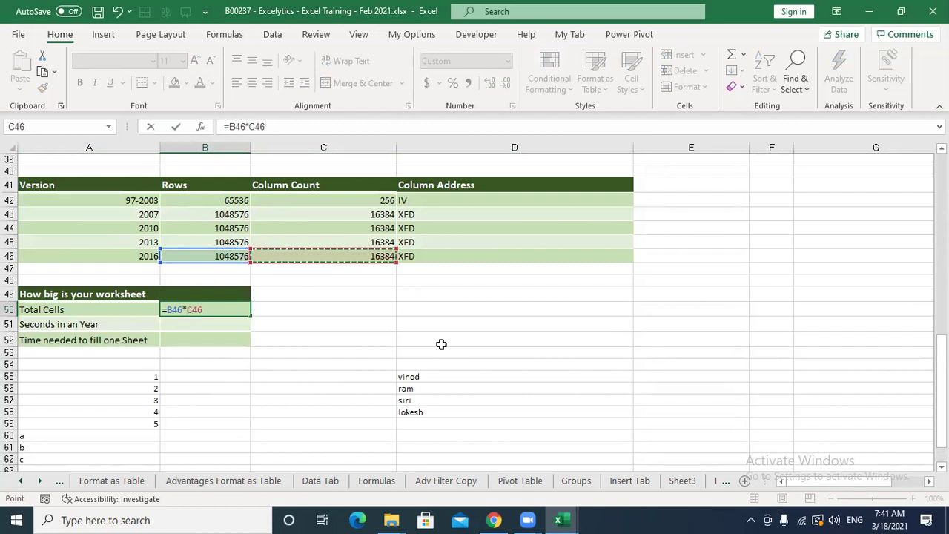
{"action": "key", "text": "Return"}
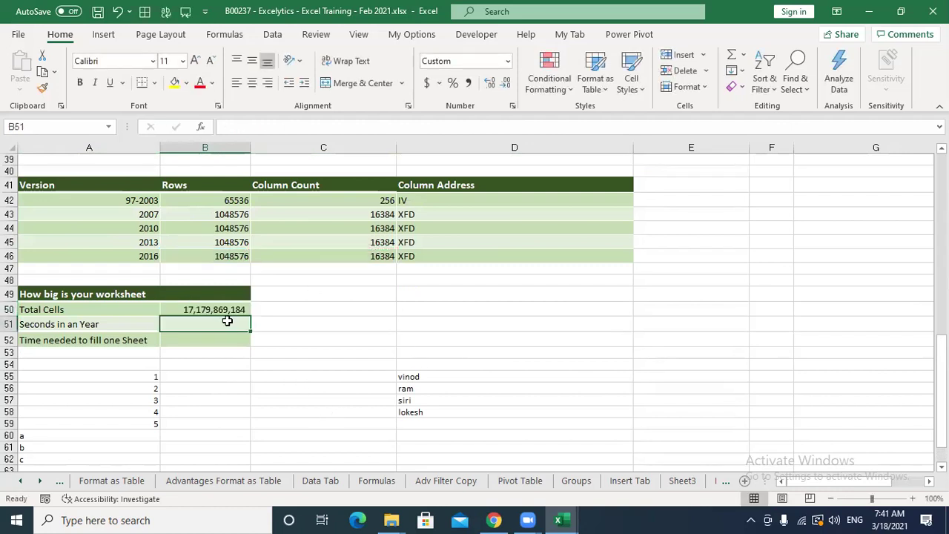
{"action": "left_click", "coordinate": [227, 311]}
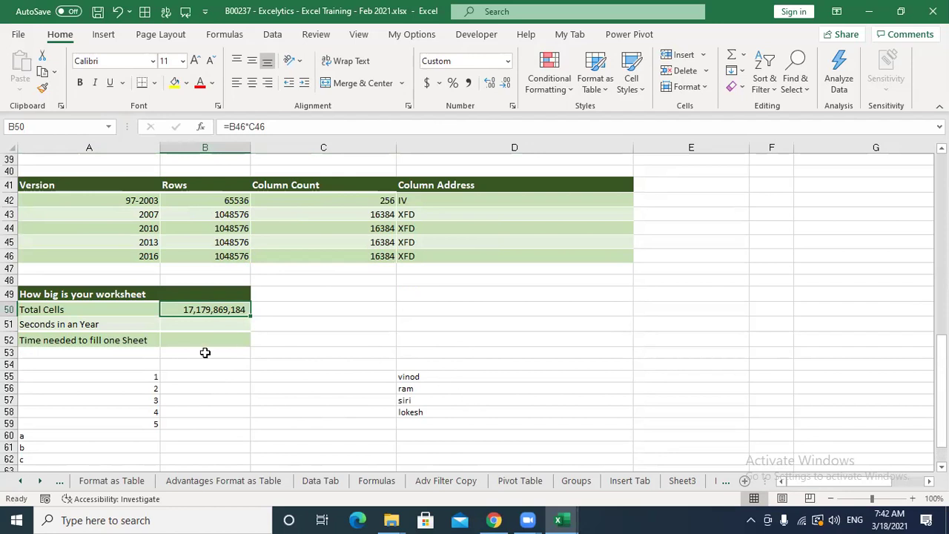
{"action": "left_click", "coordinate": [212, 325]}
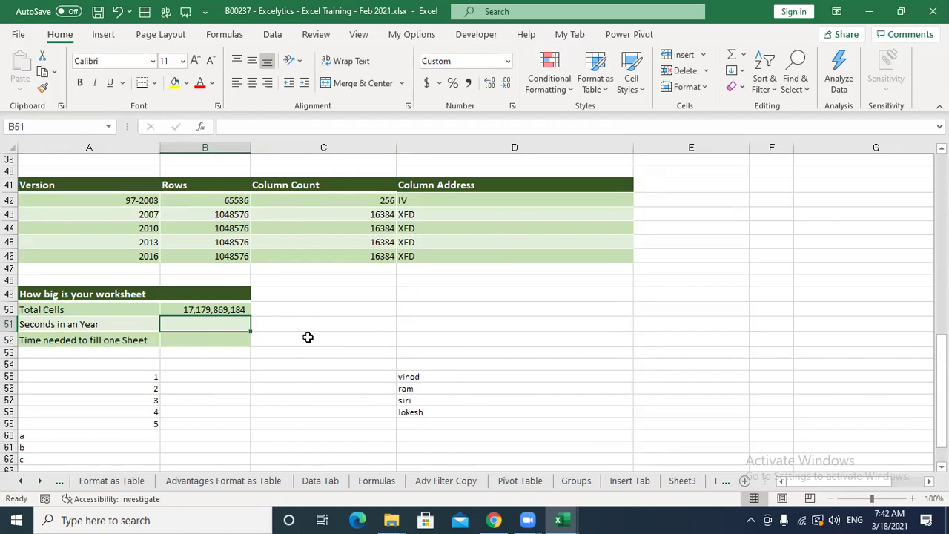
Step: Enter =365*24*60*60 in the Seconds in an Year cell, giving 31,536,000
{"action": "type", "text": "="}
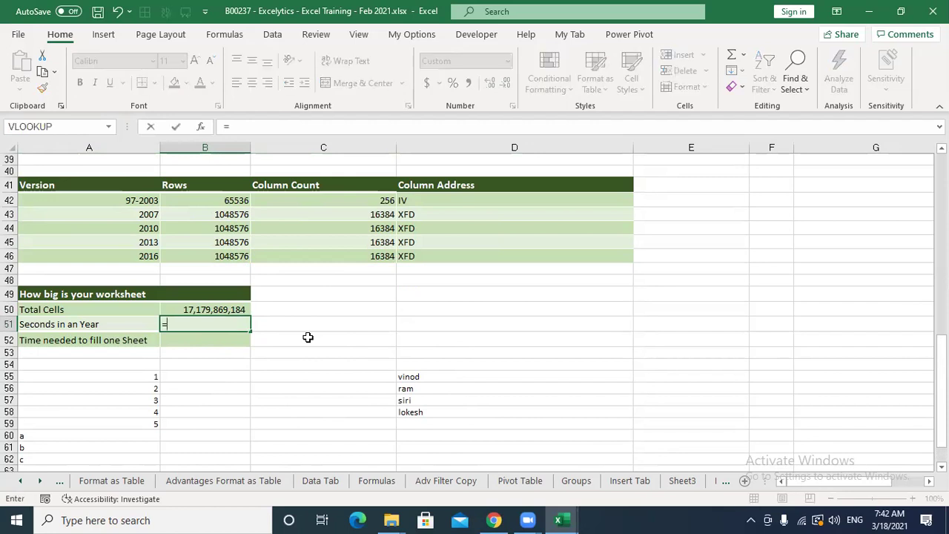
{"action": "type", "text": "365*"}
{"action": "type", "text": "24*"}
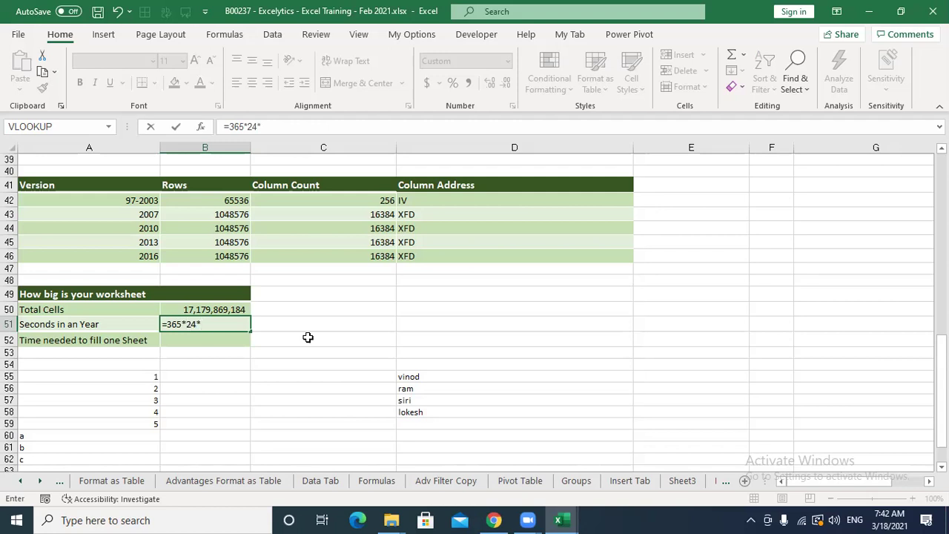
{"action": "type", "text": "60*"}
{"action": "type", "text": "60"}
{"action": "key", "text": "Return"}
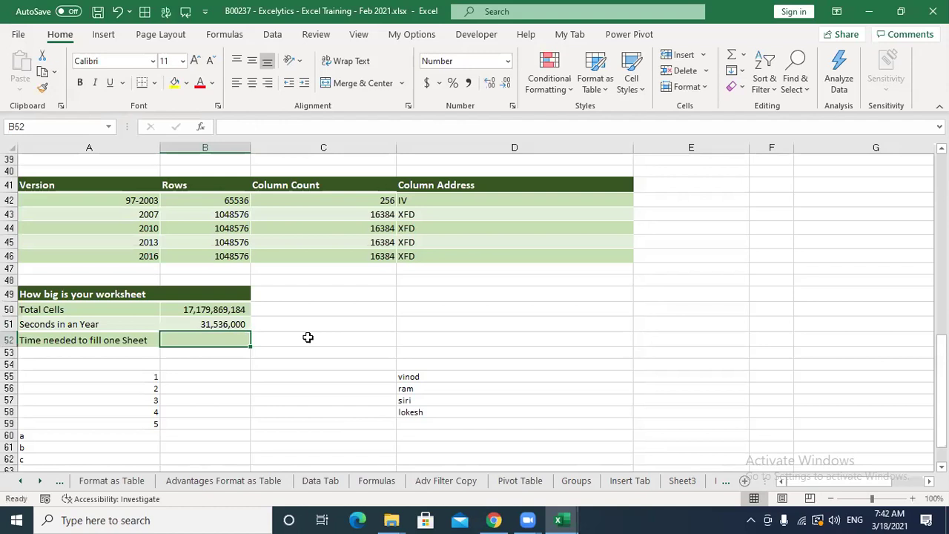
{"action": "left_click", "coordinate": [223, 326]}
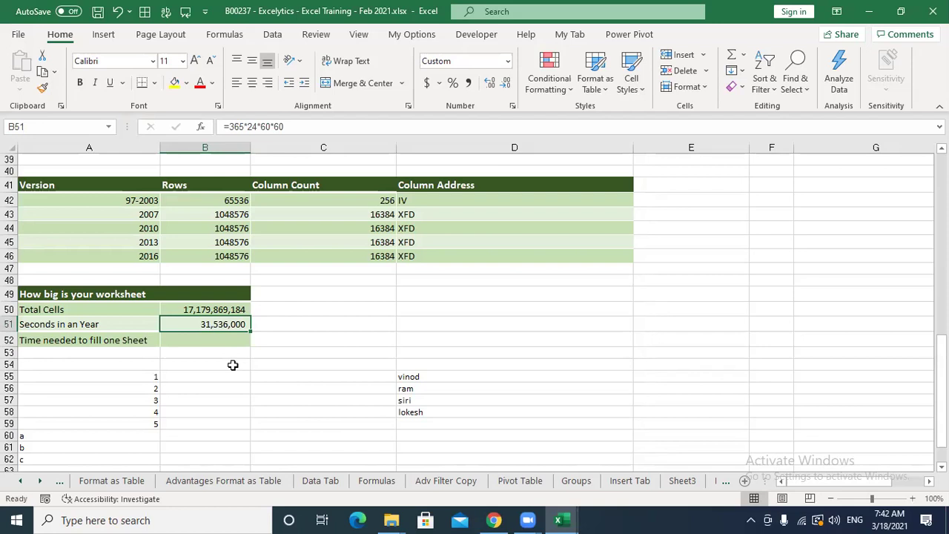
Step: Enter =B50/B51 in Time needed to fill one Sheet, dividing total cells by seconds per year to get 545
{"action": "left_click", "coordinate": [202, 310]}
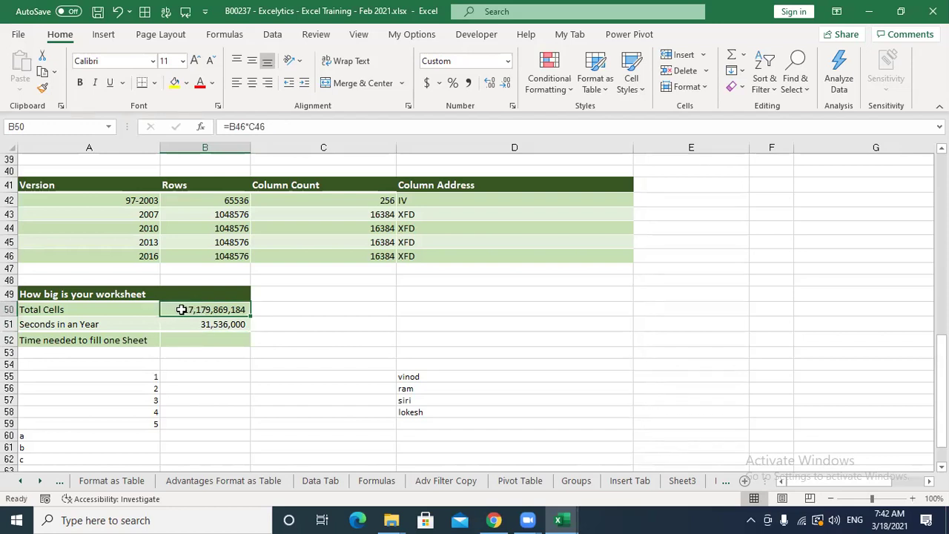
{"action": "left_click", "coordinate": [182, 322]}
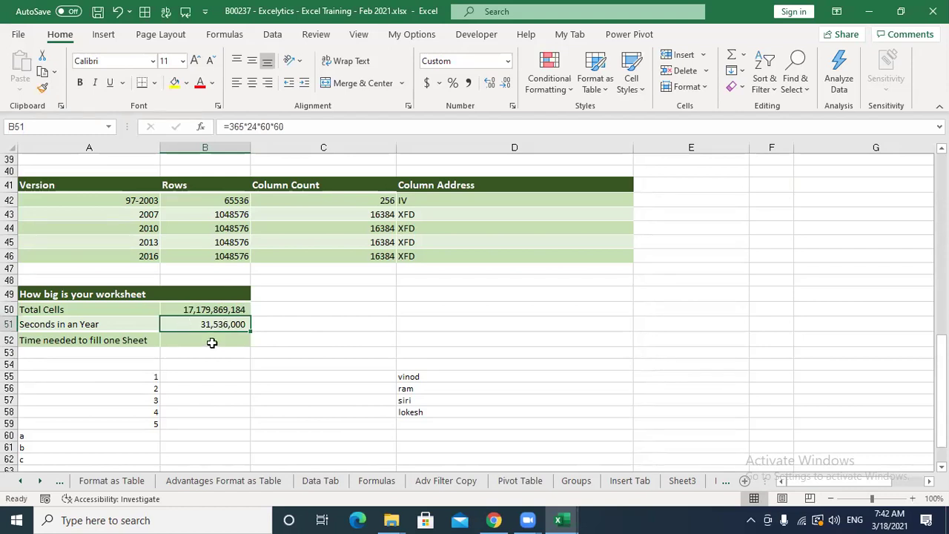
{"action": "left_click", "coordinate": [211, 340]}
{"action": "type", "text": "="}
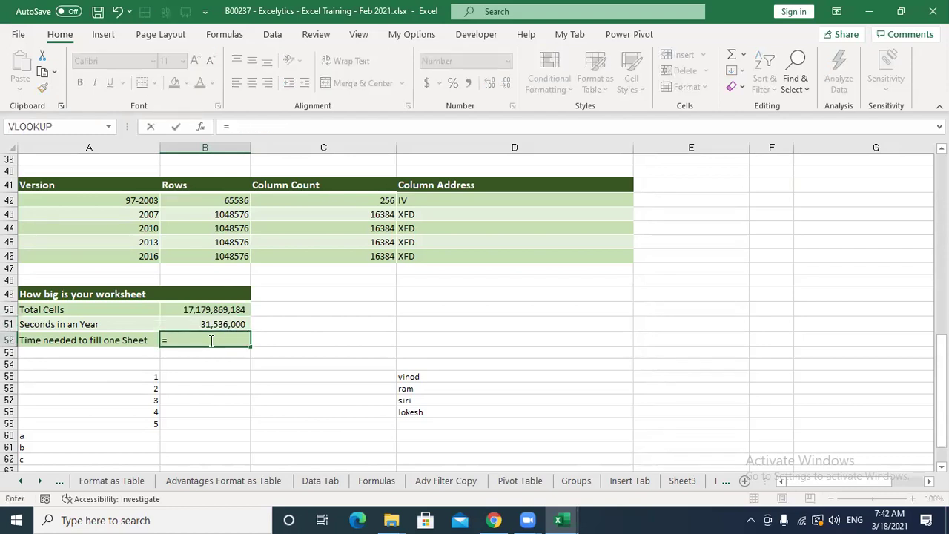
{"action": "left_click", "coordinate": [187, 315]}
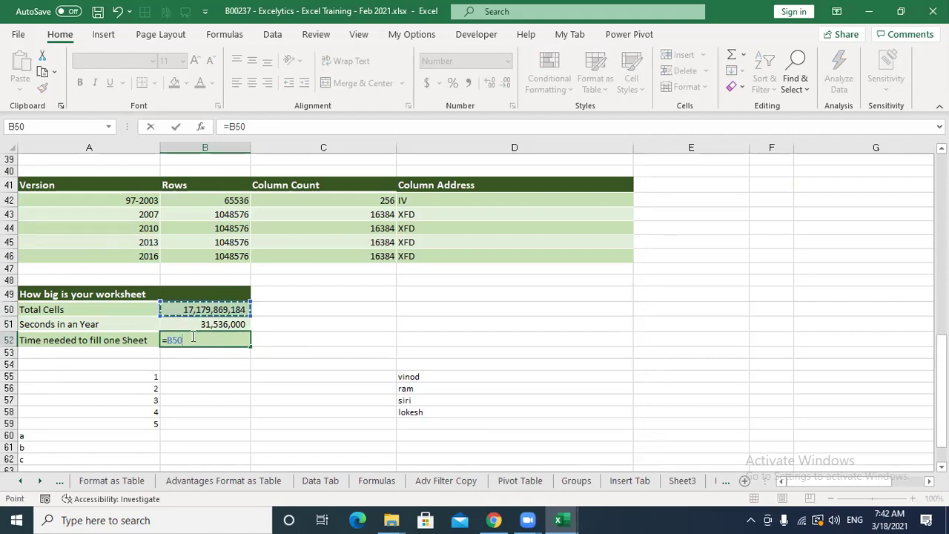
{"action": "type", "text": "/"}
{"action": "left_click", "coordinate": [226, 324]}
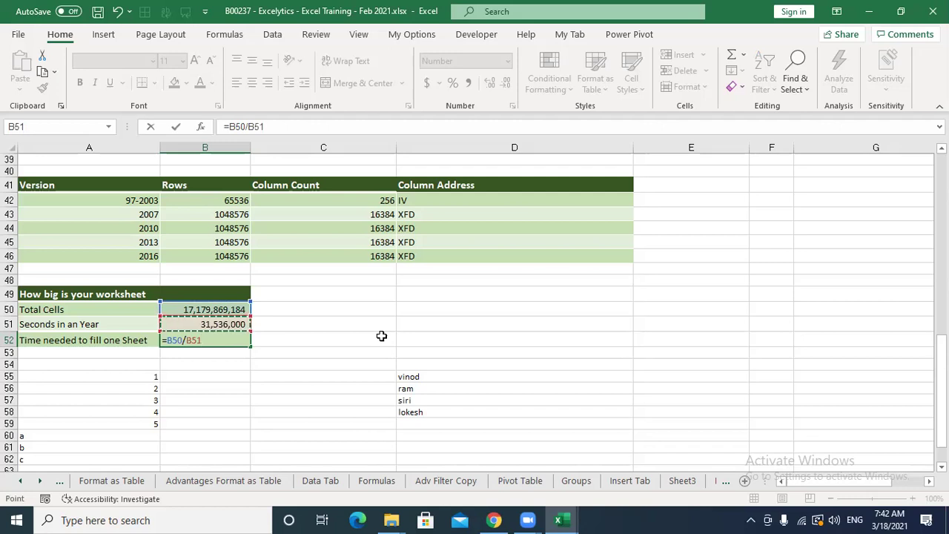
{"action": "key", "text": "Return"}
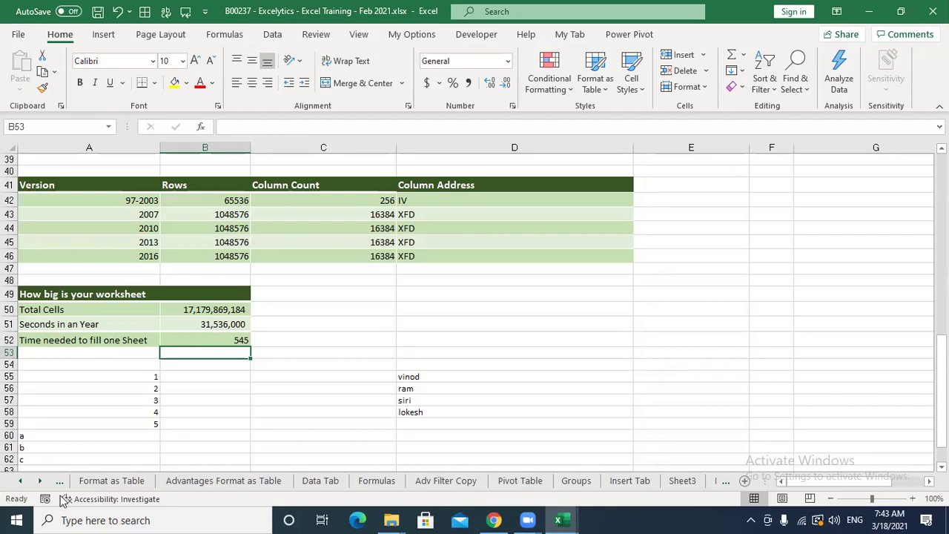
{"action": "left_click", "coordinate": [21, 482]}
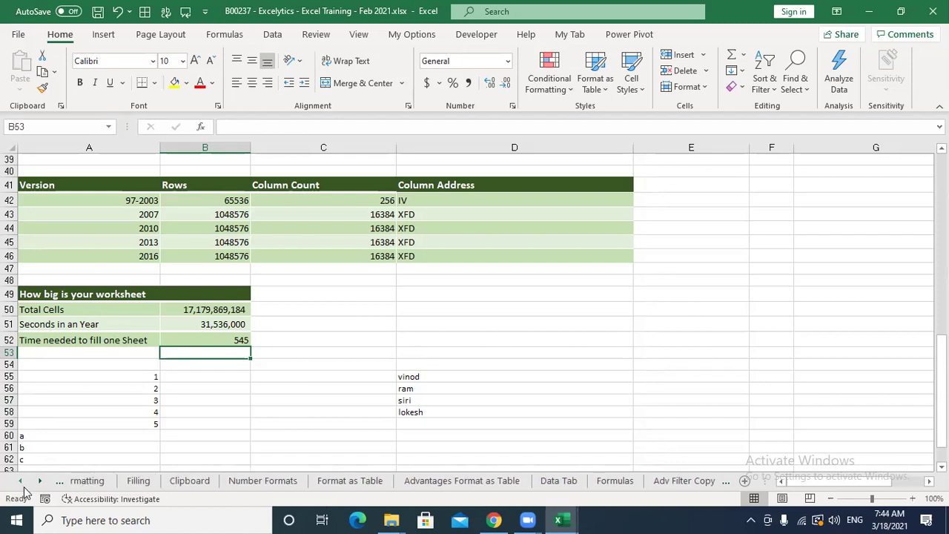
{"action": "left_click", "coordinate": [21, 482]}
{"action": "left_click", "coordinate": [21, 482]}
{"action": "left_click", "coordinate": [20, 482]}
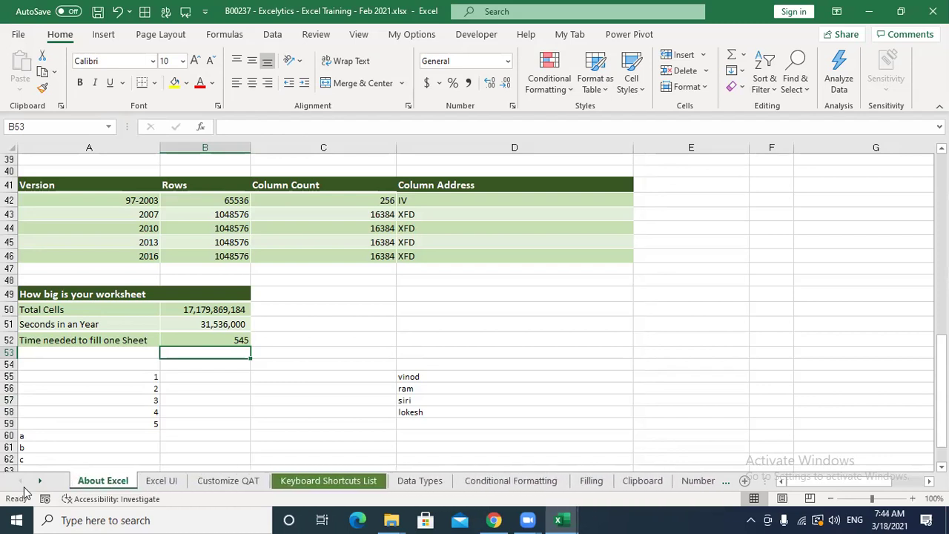
{"action": "left_click", "coordinate": [166, 365]}
{"action": "left_click", "coordinate": [189, 379]}
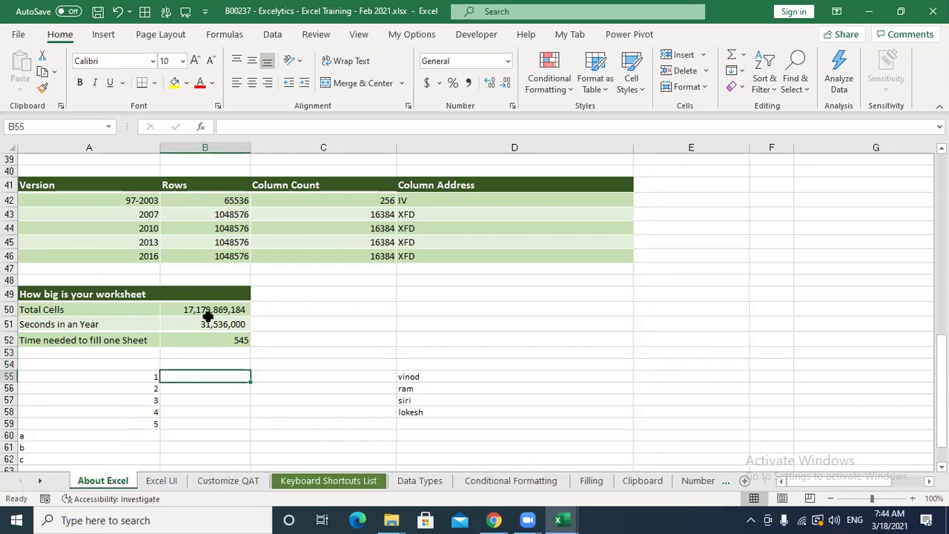
{"action": "left_click", "coordinate": [416, 308]}
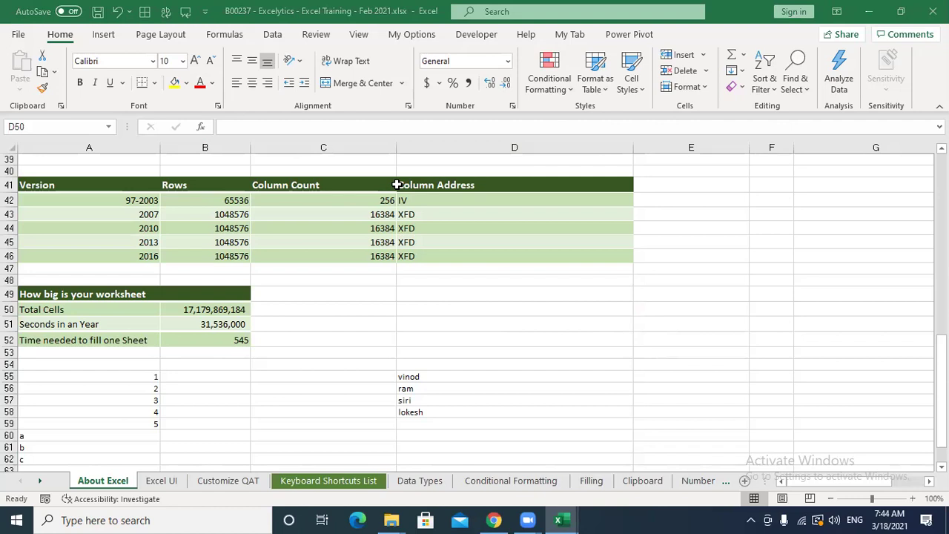
{"action": "key", "text": "super"}
{"action": "type", "text": "advance"}
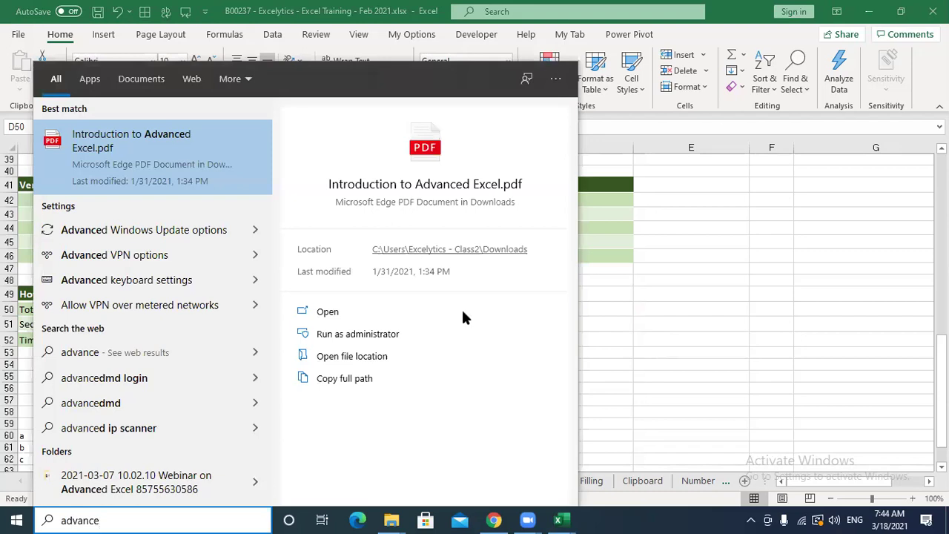
{"action": "scroll", "coordinate": [191, 282], "scroll_direction": "down", "scroll_amount": 1}
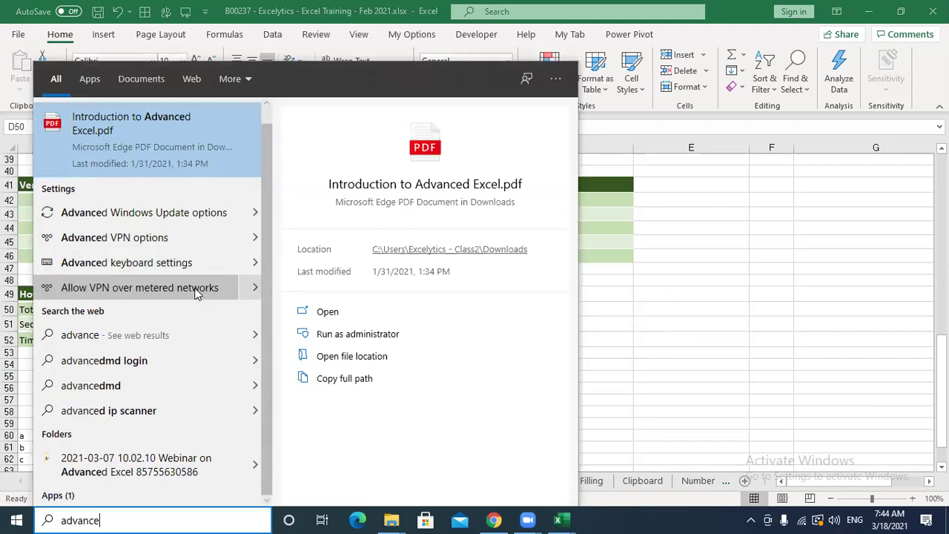
{"action": "scroll", "coordinate": [197, 290], "scroll_direction": "up", "scroll_amount": 1}
{"action": "left_click", "coordinate": [625, 286]}
{"action": "left_click", "coordinate": [625, 293]}
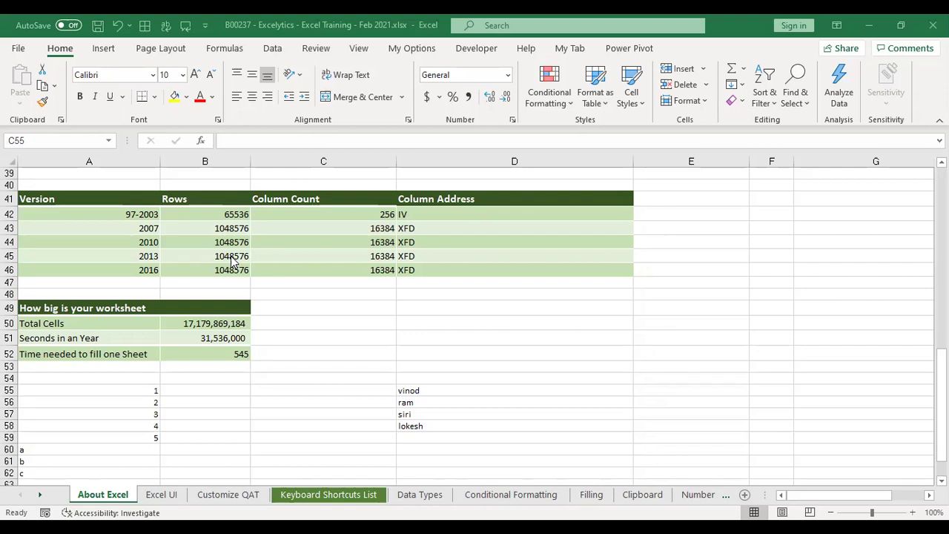
{"action": "left_click", "coordinate": [564, 242]}
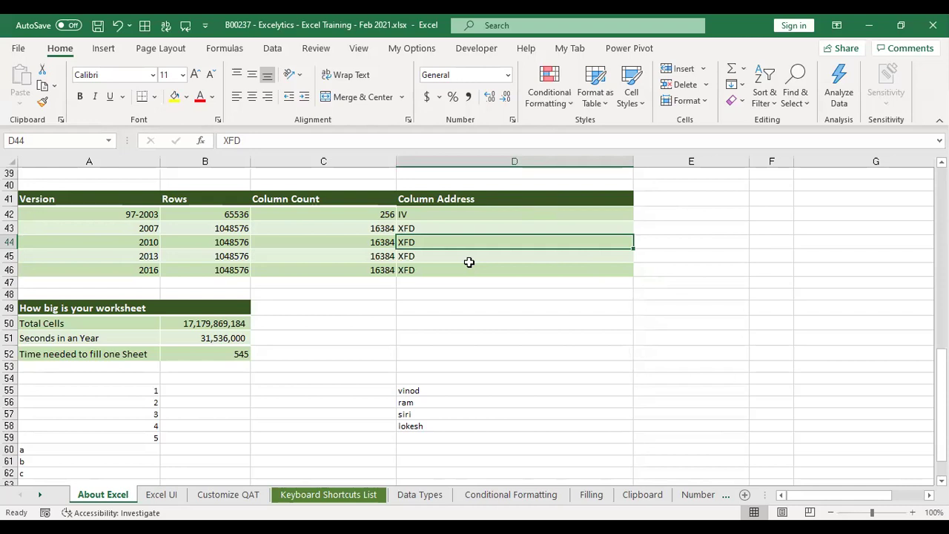
{"action": "left_click", "coordinate": [502, 229]}
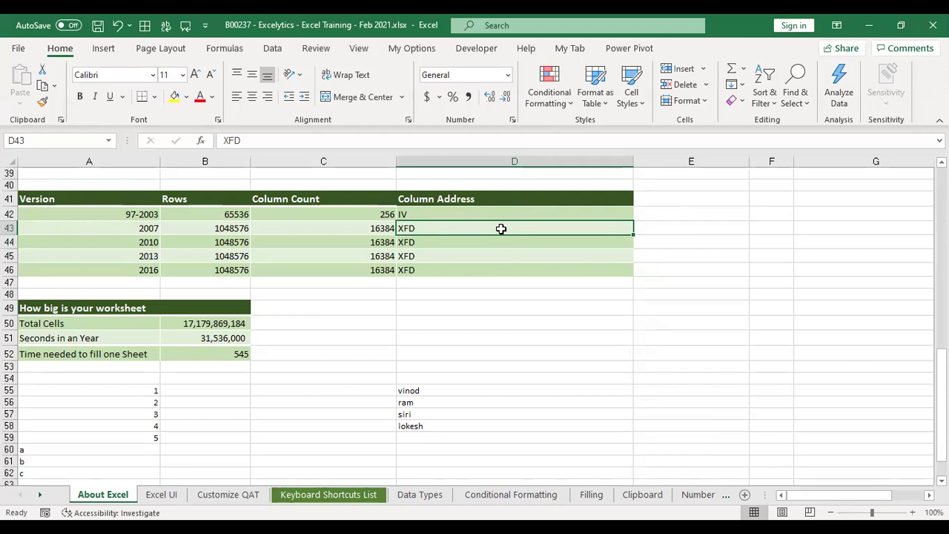
{"action": "left_click", "coordinate": [513, 215]}
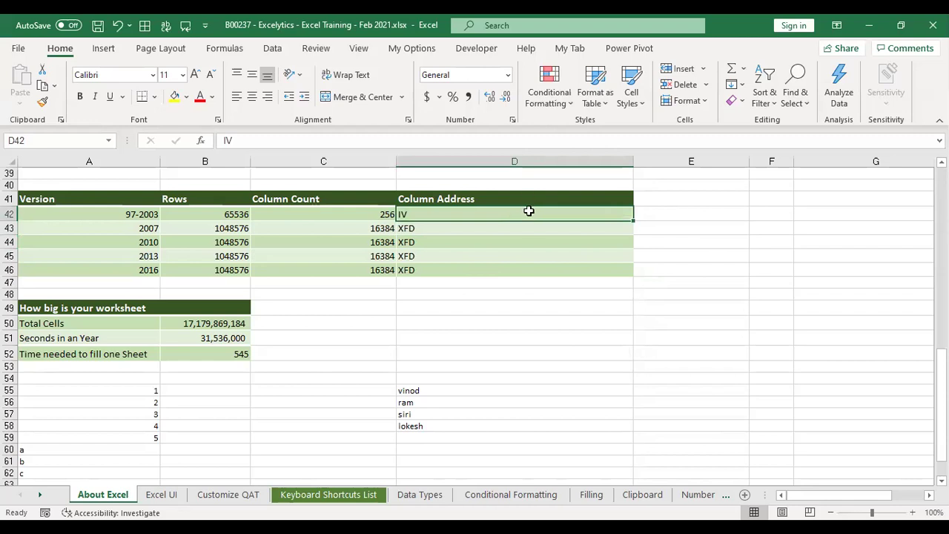
{"action": "left_click", "coordinate": [368, 215]}
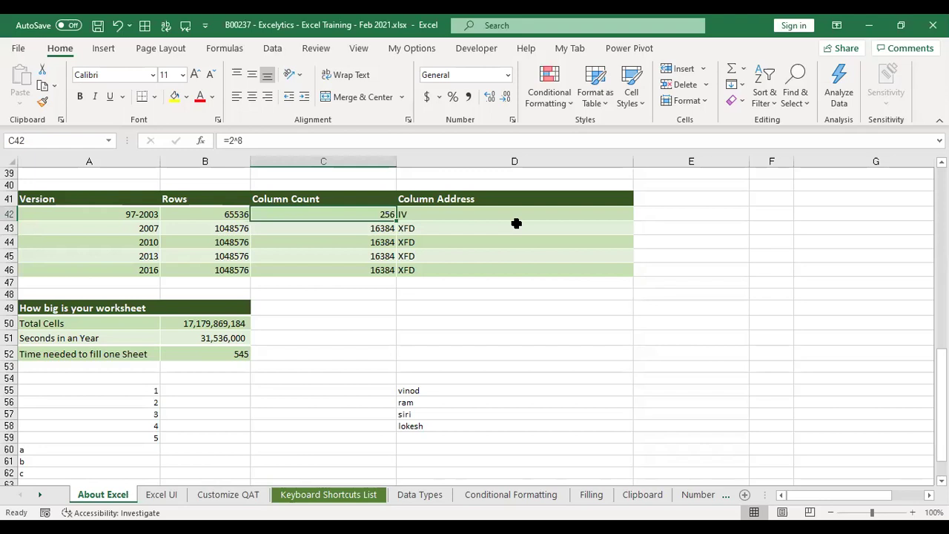
Step: Check cells D42 and C50 on the About Excel sheet, then move to the Excel UI sheet
{"action": "left_click", "coordinate": [513, 215]}
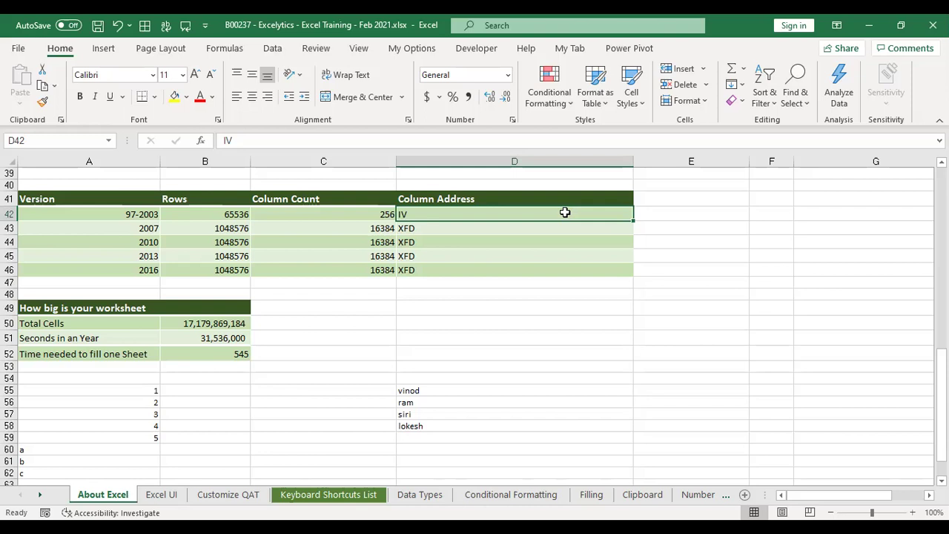
{"action": "left_click", "coordinate": [362, 320]}
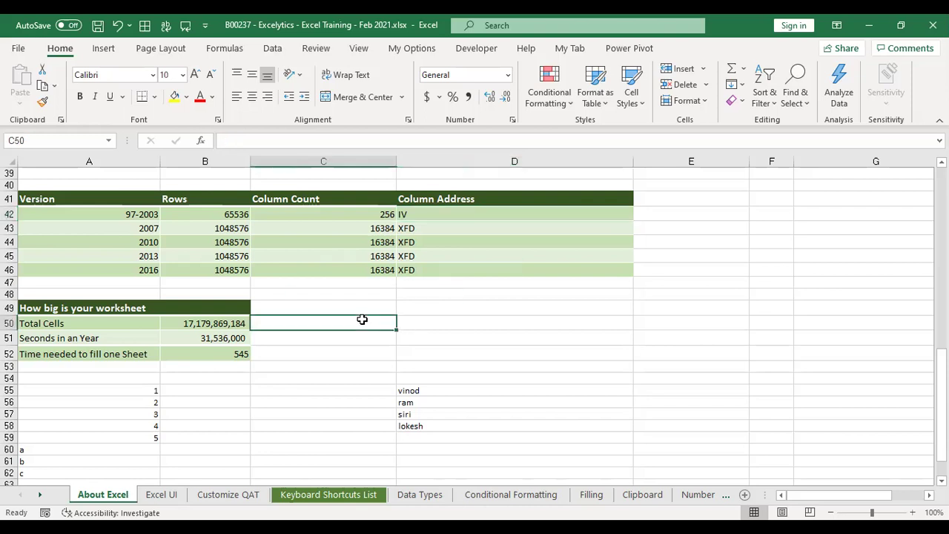
{"action": "left_click", "coordinate": [153, 497]}
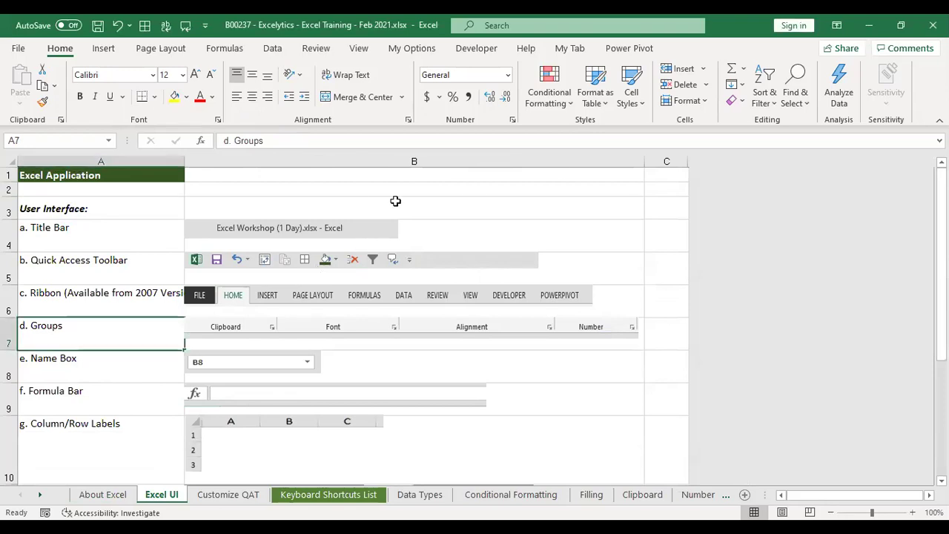
Step: Select merged cell B3 and the ribbon picture on the Excel UI sheet, then return to B3
{"action": "left_click", "coordinate": [318, 204]}
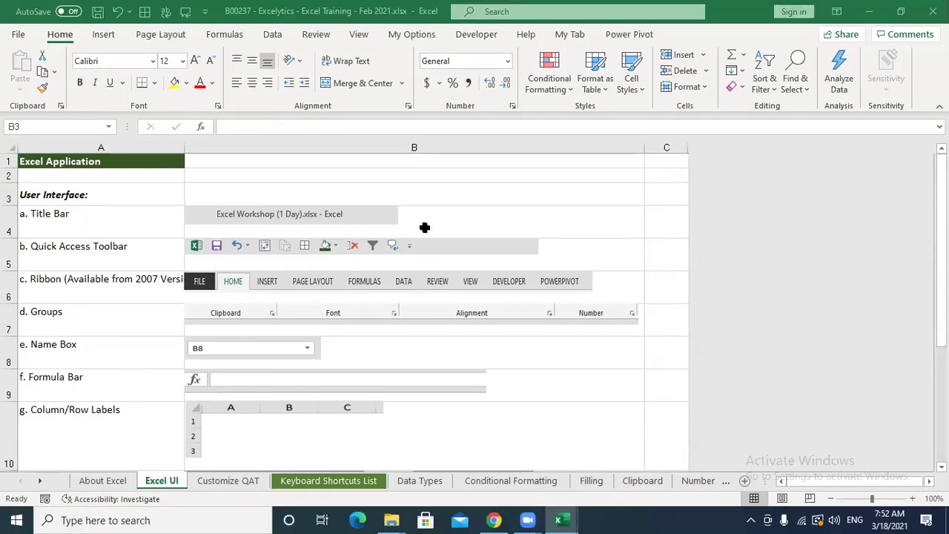
{"action": "left_click", "coordinate": [434, 276]}
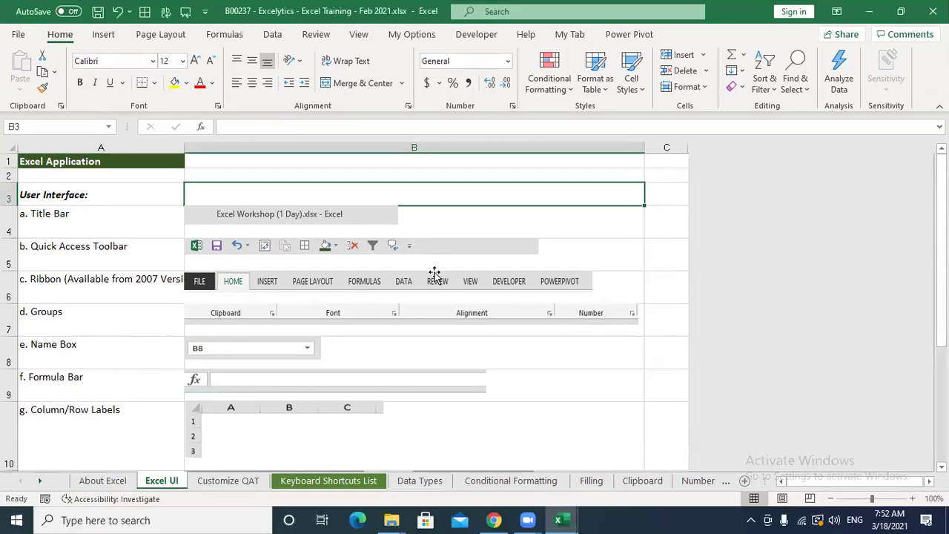
{"action": "left_click", "coordinate": [578, 193]}
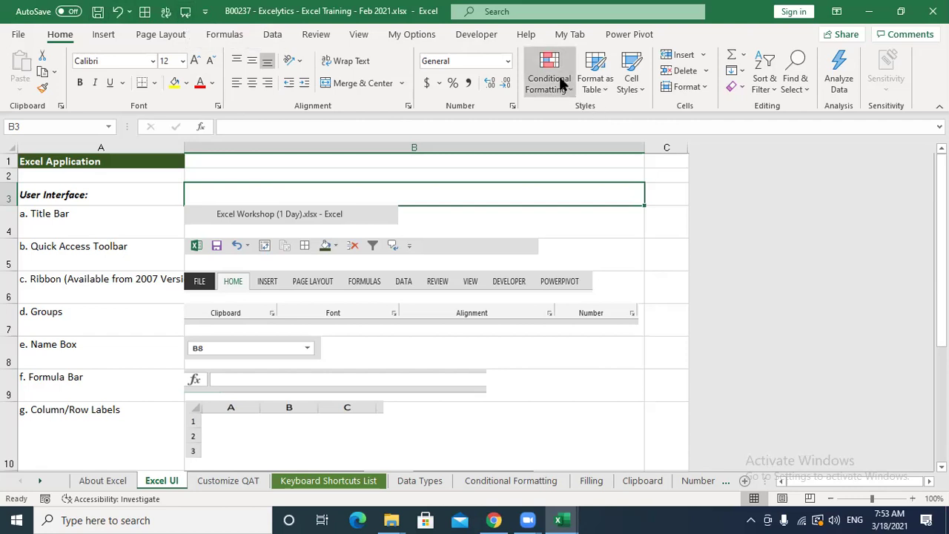
Step: Add the Format as Table command to the Quick Access Toolbar
{"action": "right_click", "coordinate": [586, 79]}
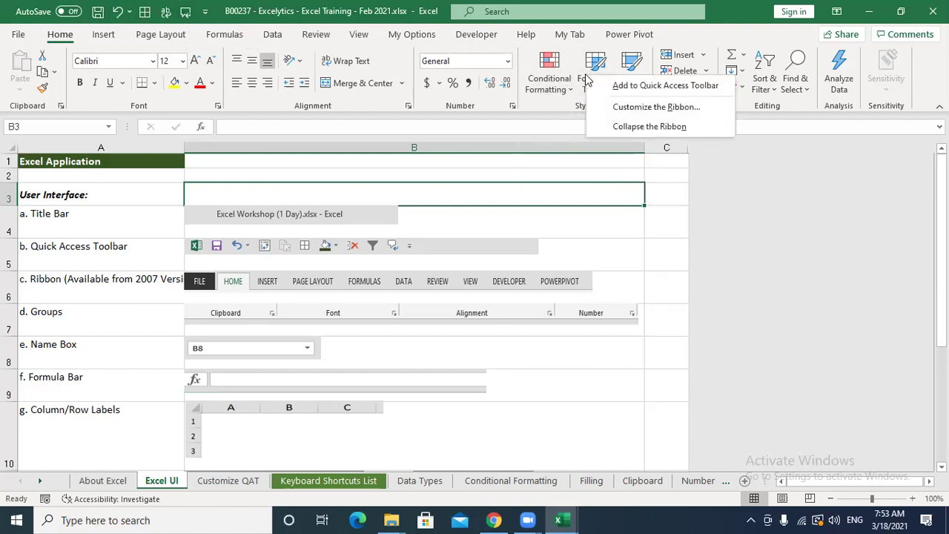
{"action": "left_click", "coordinate": [619, 86]}
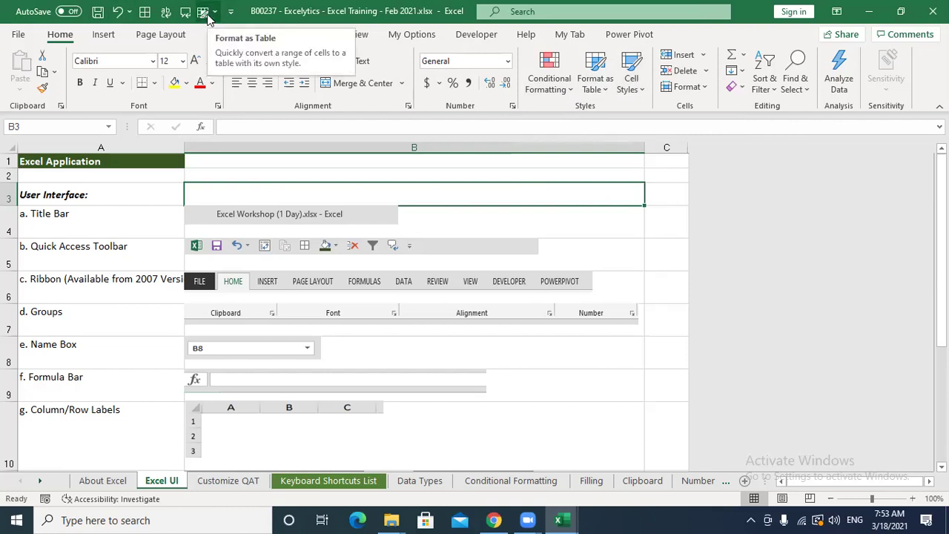
{"action": "left_click", "coordinate": [445, 178]}
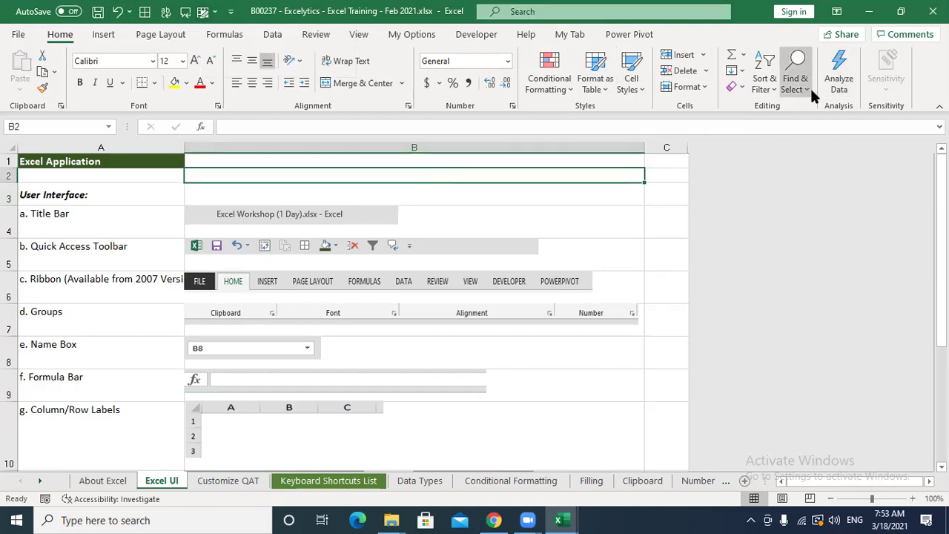
Step: Add New Note from Review > Notes to the Quick Access Toolbar, then return to Home
{"action": "left_click", "coordinate": [427, 35]}
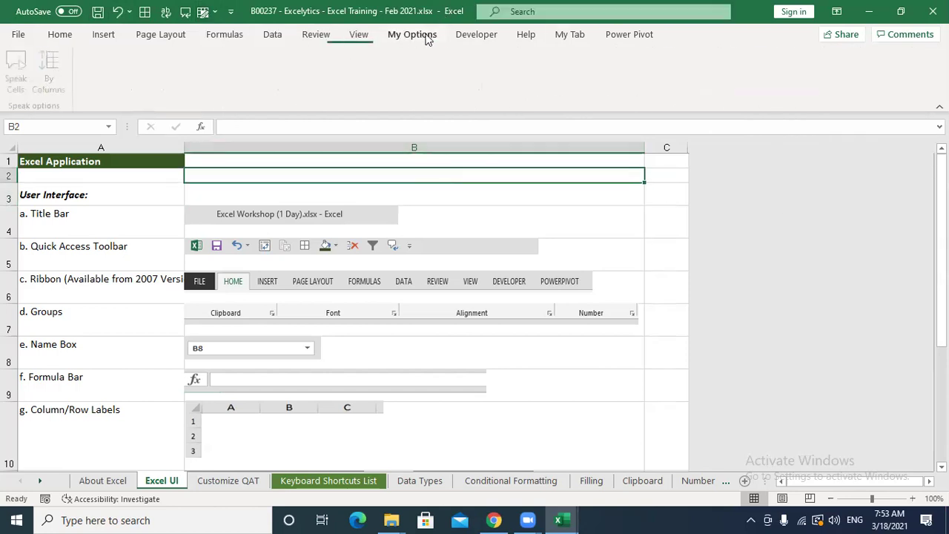
{"action": "left_click", "coordinate": [317, 37]}
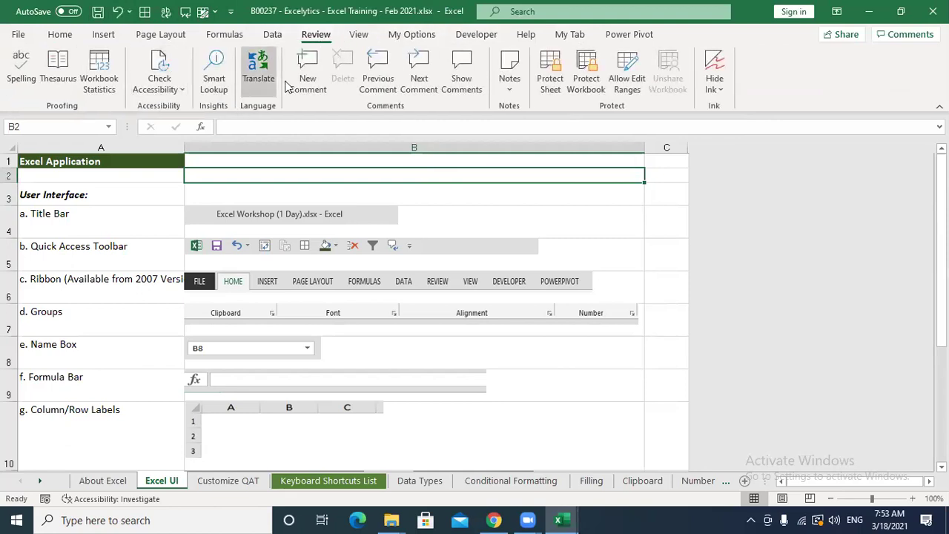
{"action": "left_click", "coordinate": [510, 83]}
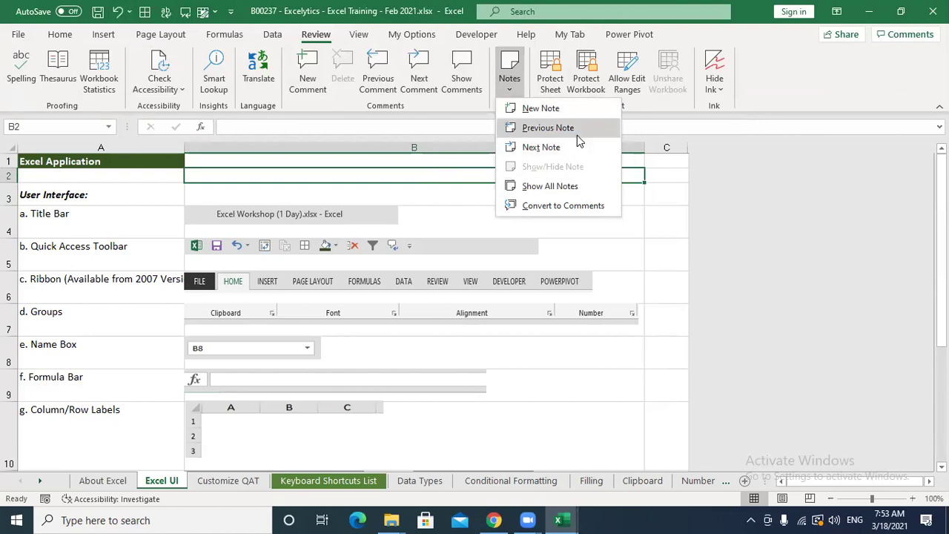
{"action": "right_click", "coordinate": [581, 113]}
{"action": "left_click", "coordinate": [633, 121]}
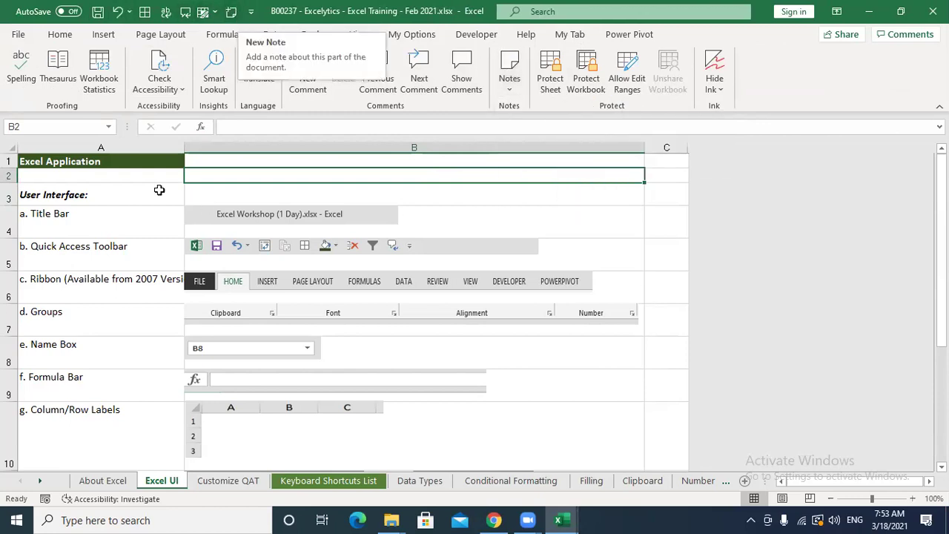
{"action": "left_click", "coordinate": [59, 35]}
{"action": "left_click", "coordinate": [568, 191]}
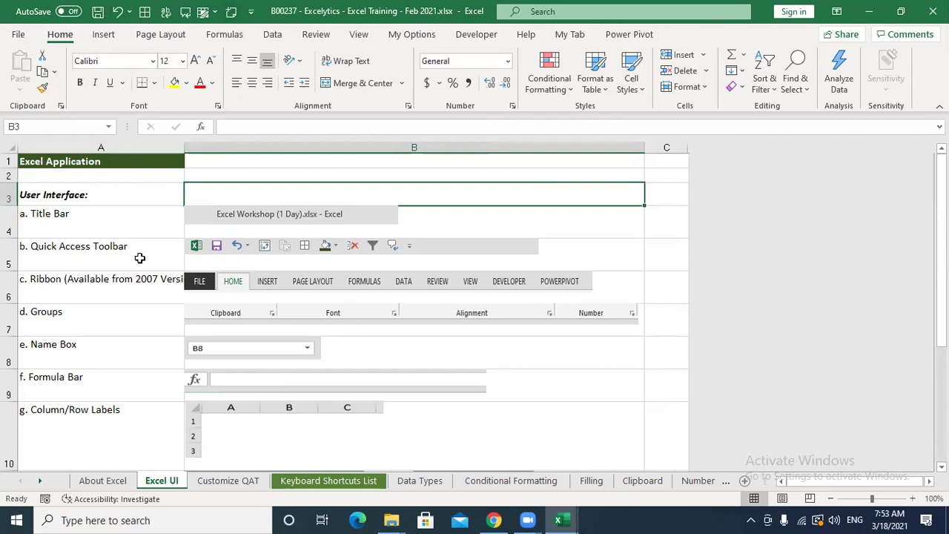
Step: Select A6 and browse the Insert, Page Layout, Formulas, Home and Data ribbon tabs
{"action": "left_click", "coordinate": [119, 282]}
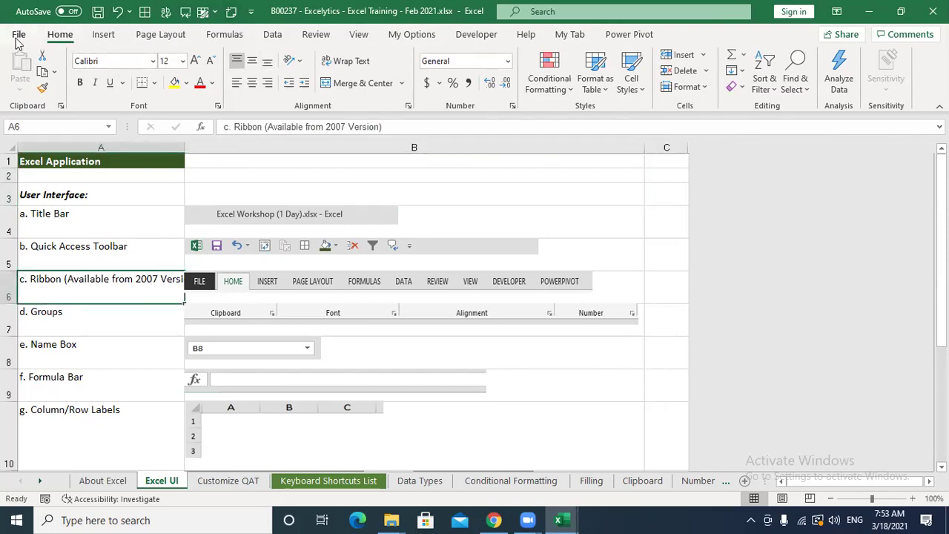
{"action": "left_click", "coordinate": [107, 34]}
{"action": "left_click", "coordinate": [185, 34]}
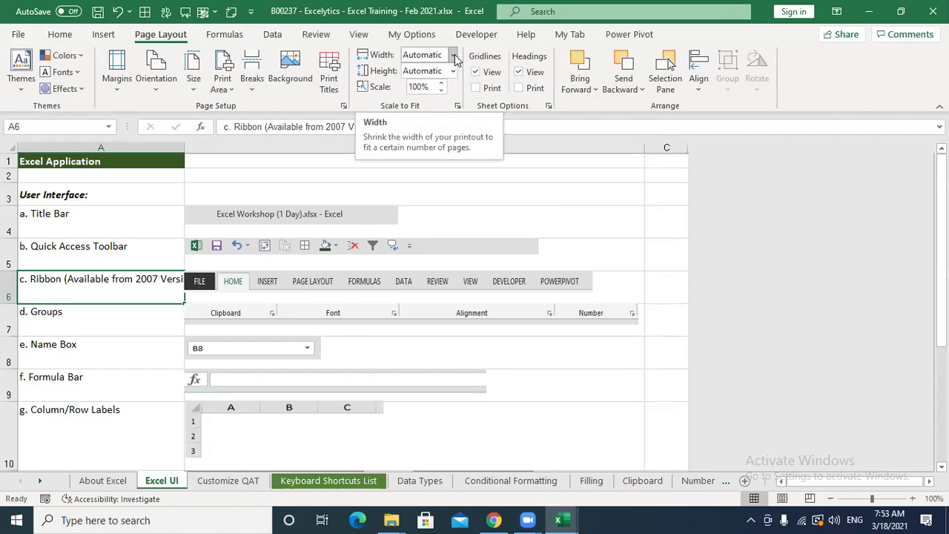
{"action": "left_click", "coordinate": [217, 34]}
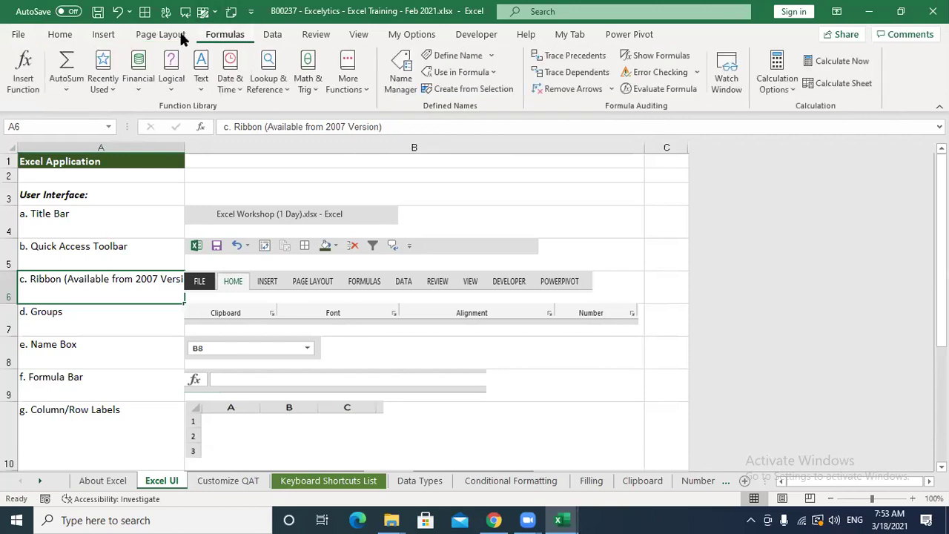
{"action": "left_click", "coordinate": [70, 40]}
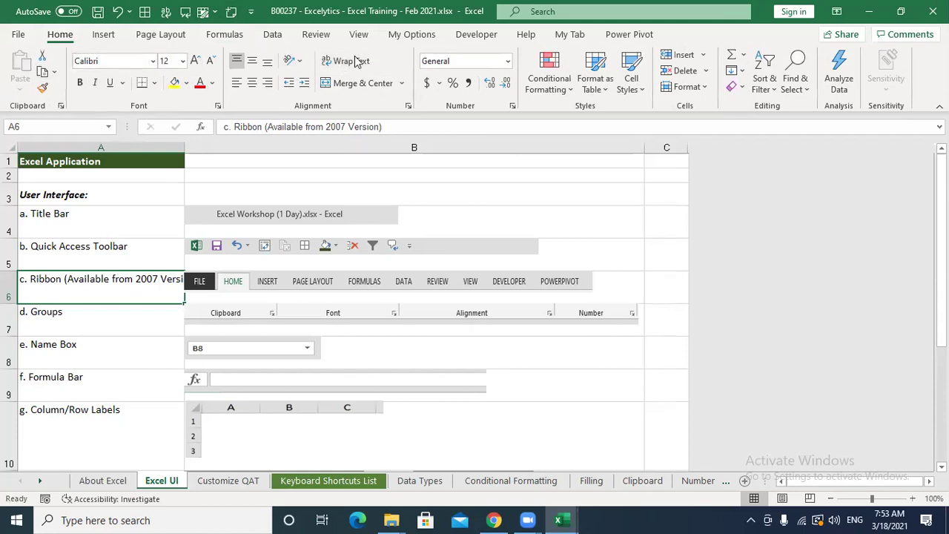
{"action": "left_click", "coordinate": [273, 35]}
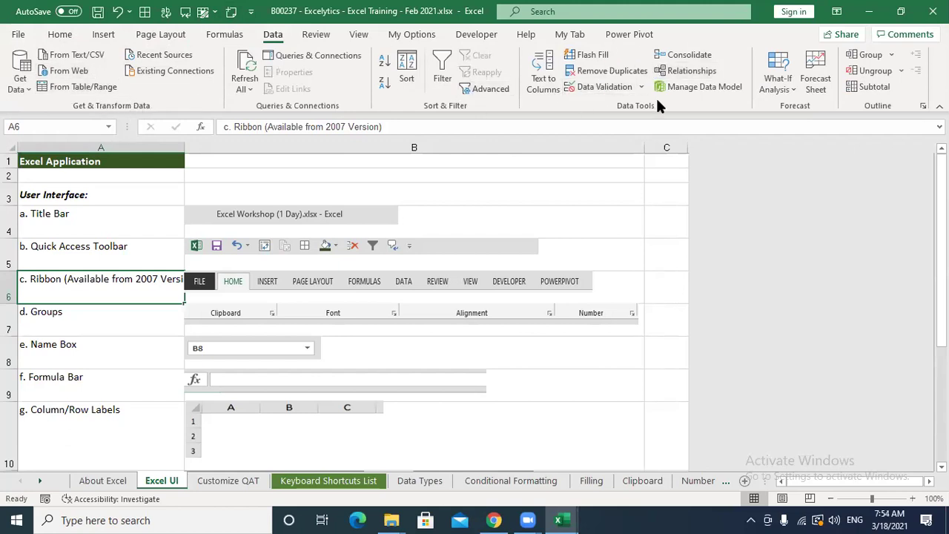
{"action": "left_click", "coordinate": [438, 212]}
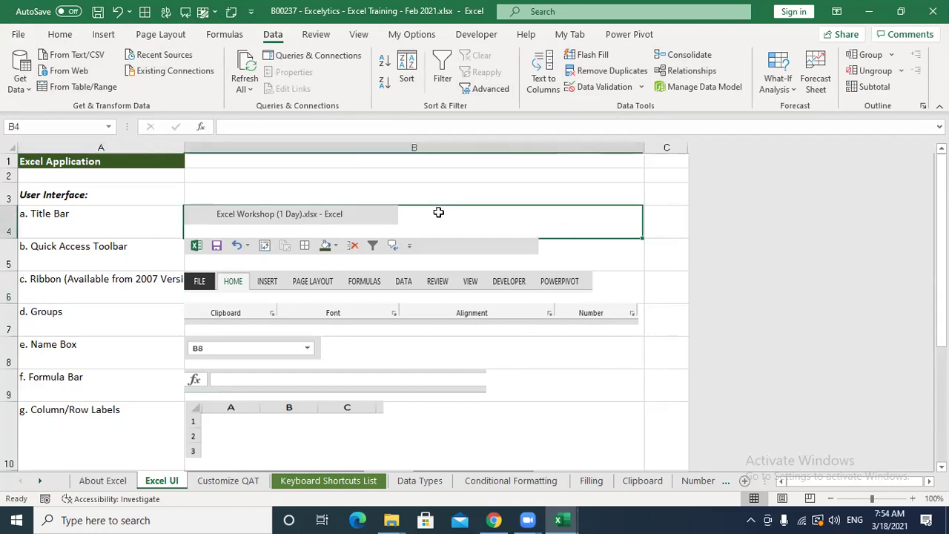
{"action": "left_click", "coordinate": [33, 127]}
{"action": "left_click", "coordinate": [205, 172]}
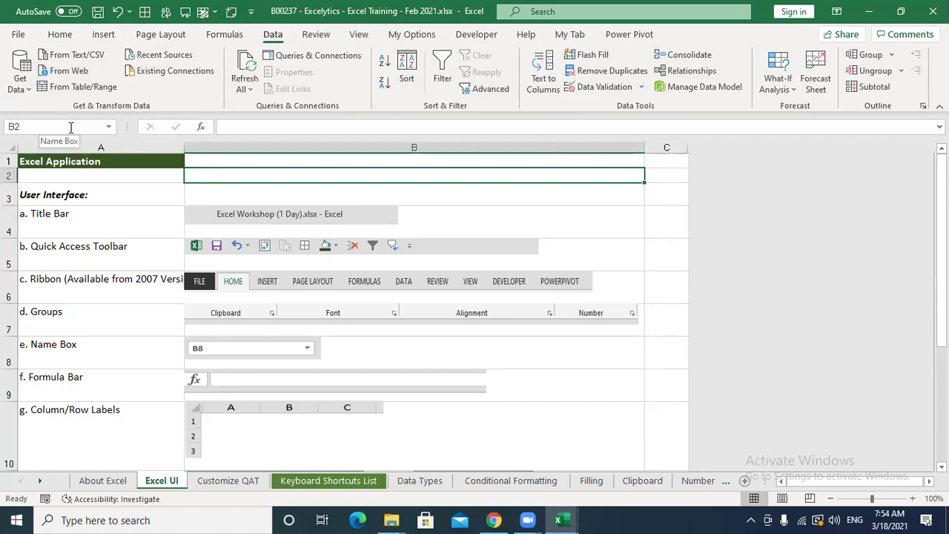
{"action": "left_click", "coordinate": [523, 197]}
{"action": "scroll", "coordinate": [566, 263], "scroll_direction": "down", "scroll_amount": 2}
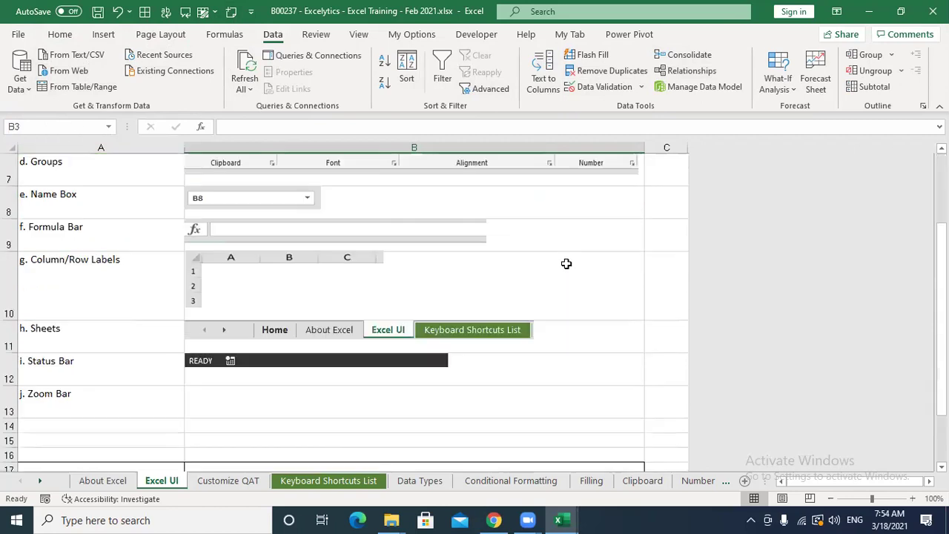
{"action": "scroll", "coordinate": [566, 263], "scroll_direction": "down", "scroll_amount": 3}
{"action": "left_click", "coordinate": [457, 293]}
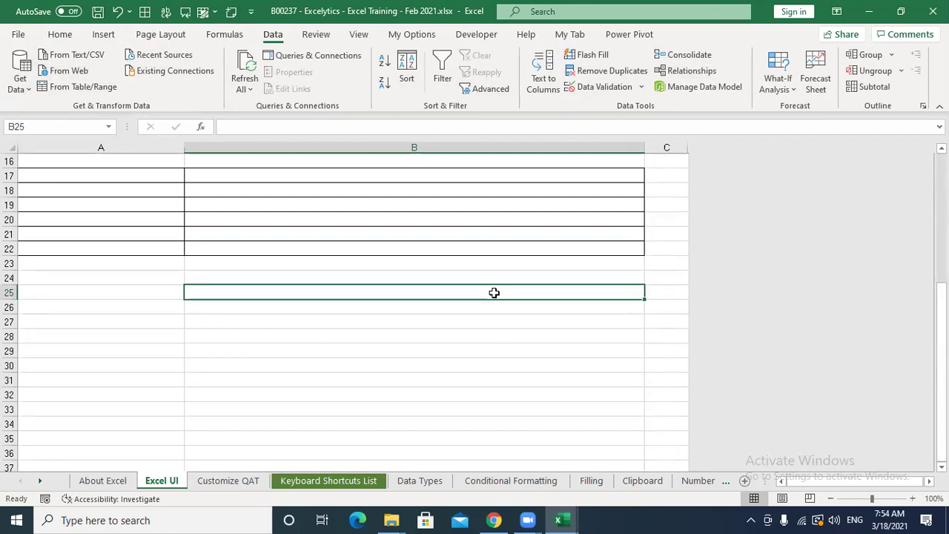
{"action": "left_click", "coordinate": [390, 364]}
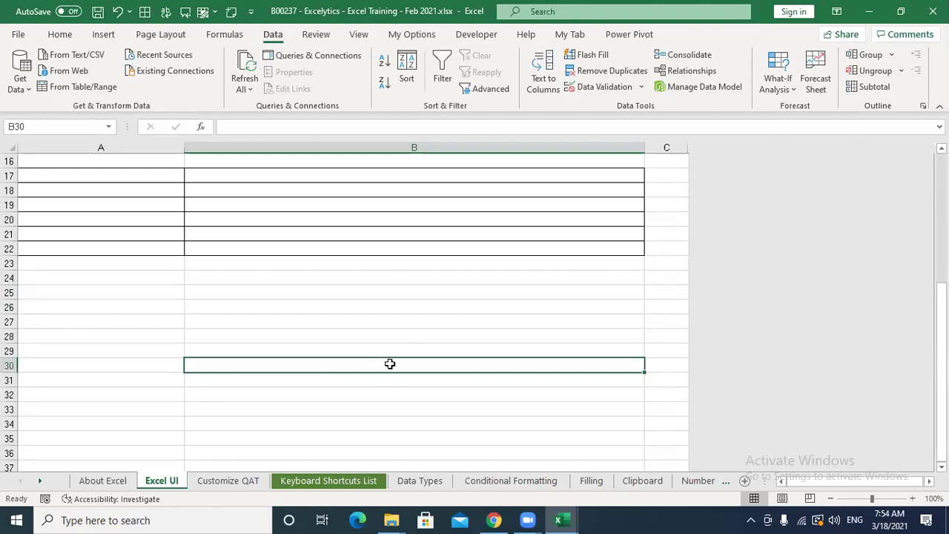
{"action": "left_click", "coordinate": [383, 311]}
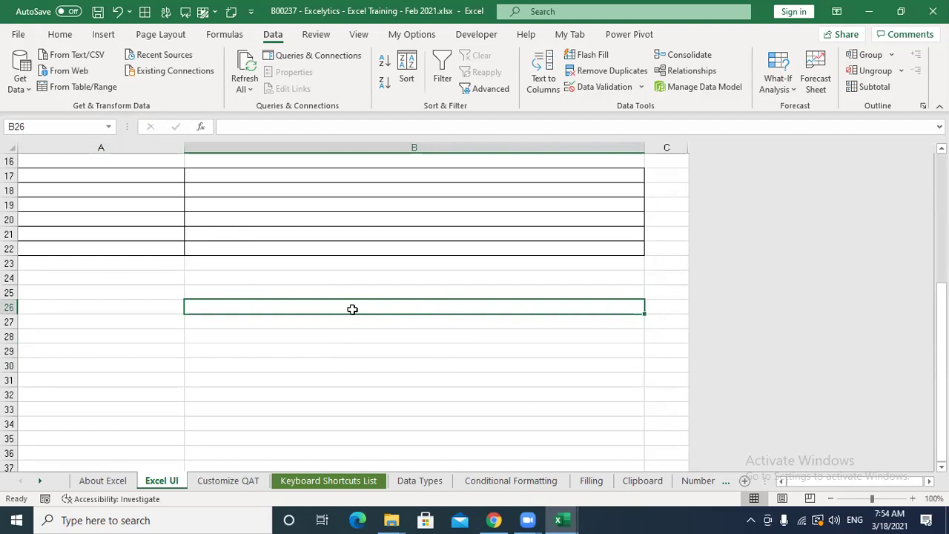
{"action": "left_click", "coordinate": [128, 394]}
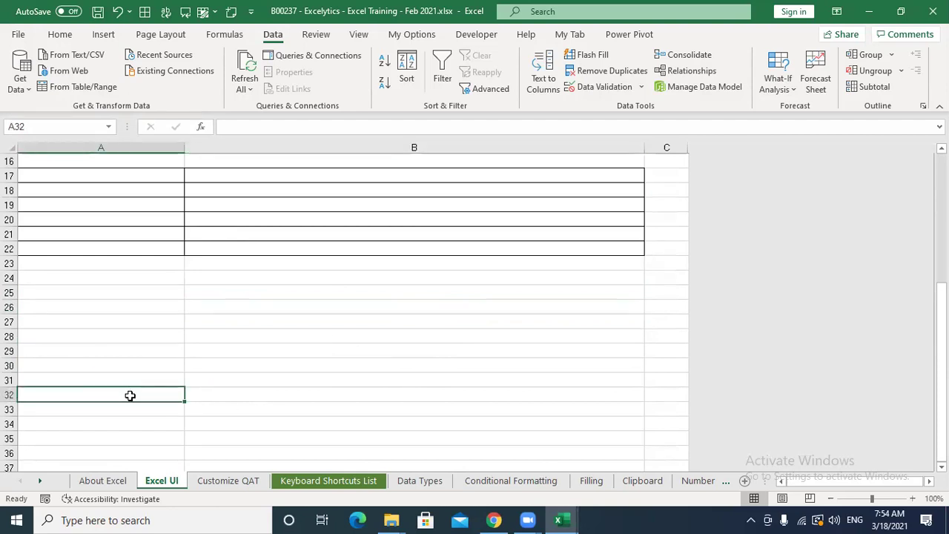
{"action": "left_click_drag", "start_coordinate": [223, 271], "coordinate": [664, 396]}
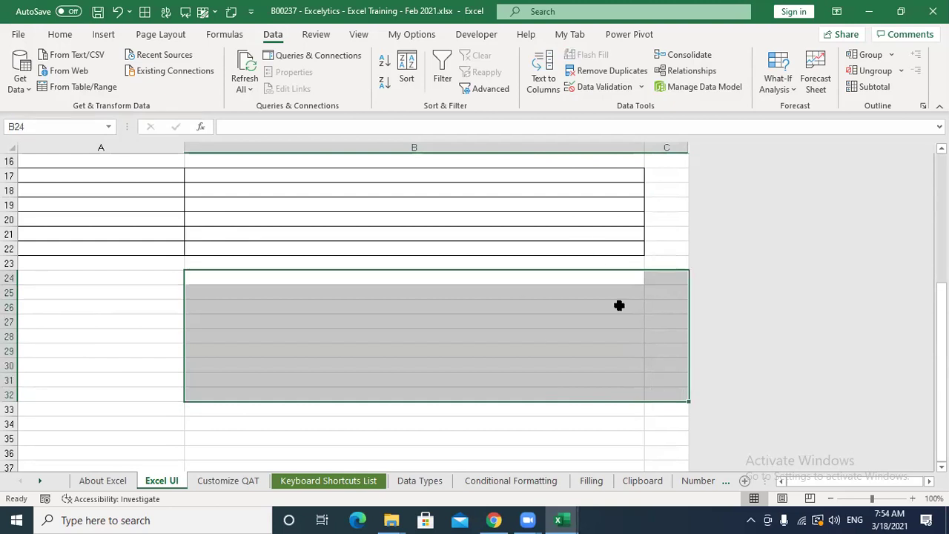
{"action": "left_click", "coordinate": [350, 277]}
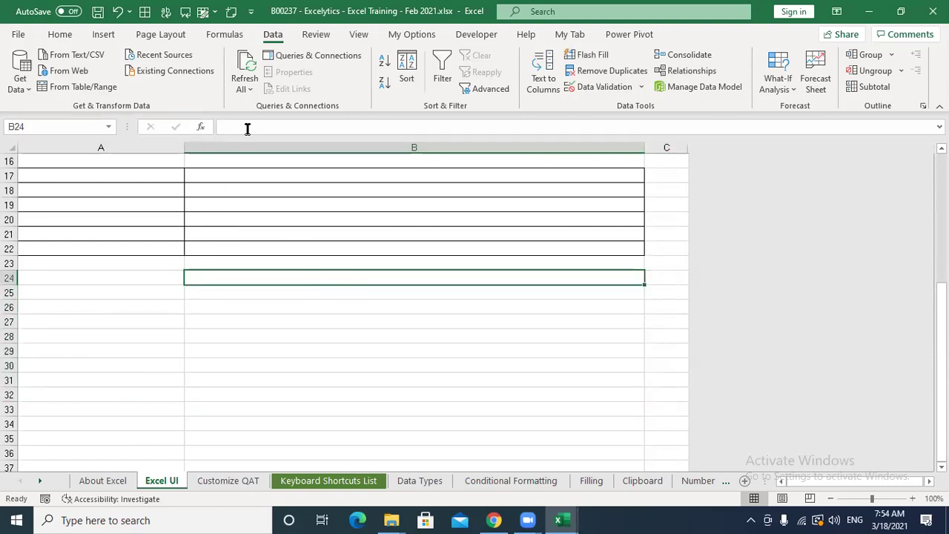
{"action": "scroll", "coordinate": [254, 352], "scroll_direction": "up", "scroll_amount": 5}
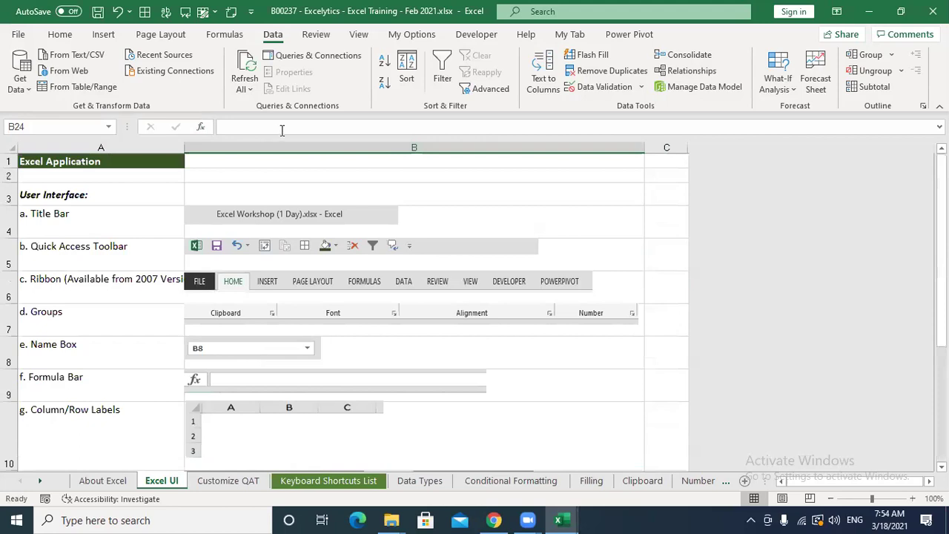
{"action": "left_click", "coordinate": [222, 127]}
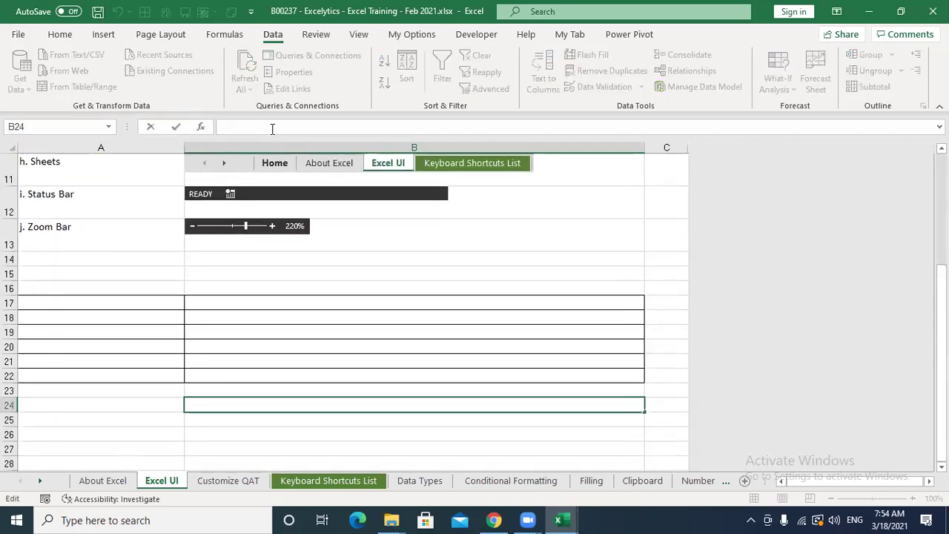
{"action": "left_click", "coordinate": [270, 304]}
{"action": "scroll", "coordinate": [347, 386], "scroll_direction": "up", "scroll_amount": 3}
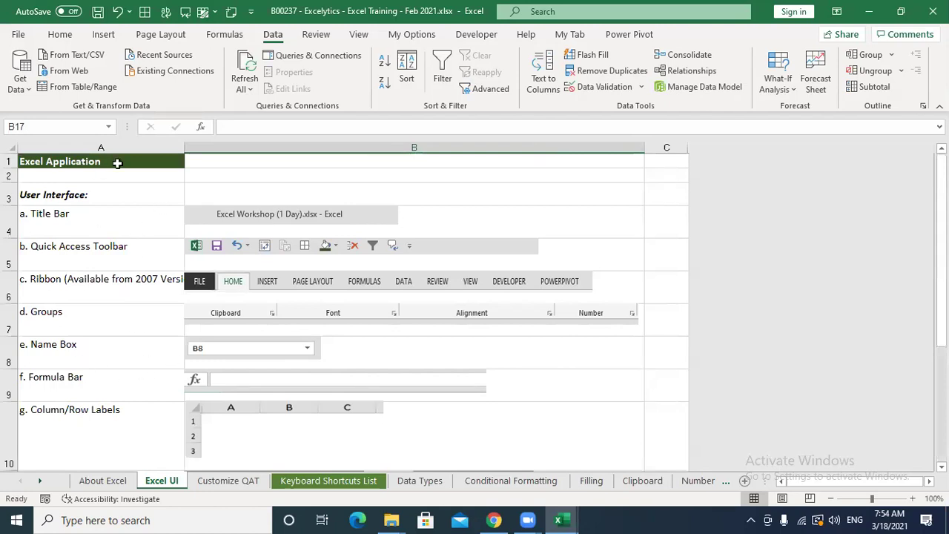
{"action": "left_click_drag", "start_coordinate": [152, 148], "coordinate": [275, 147]}
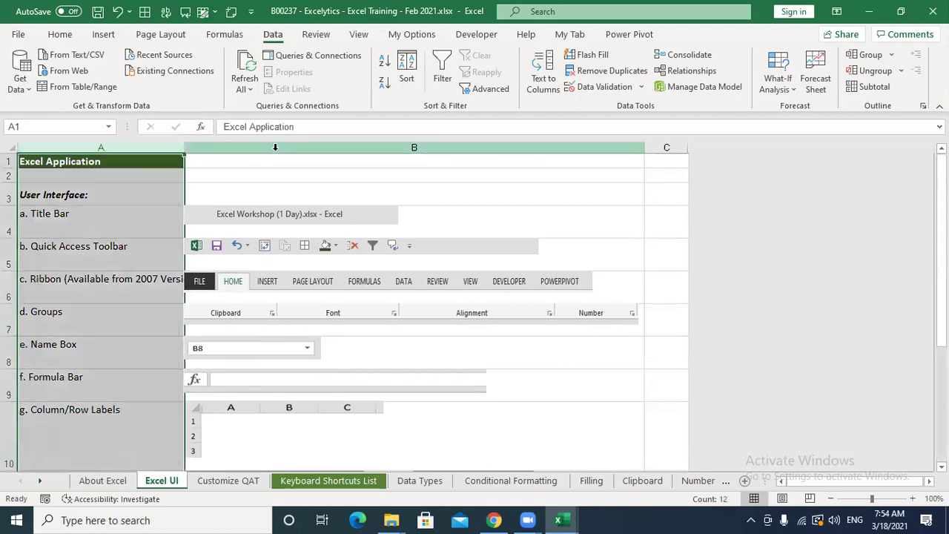
{"action": "left_click", "coordinate": [275, 147]}
{"action": "left_click", "coordinate": [661, 147]}
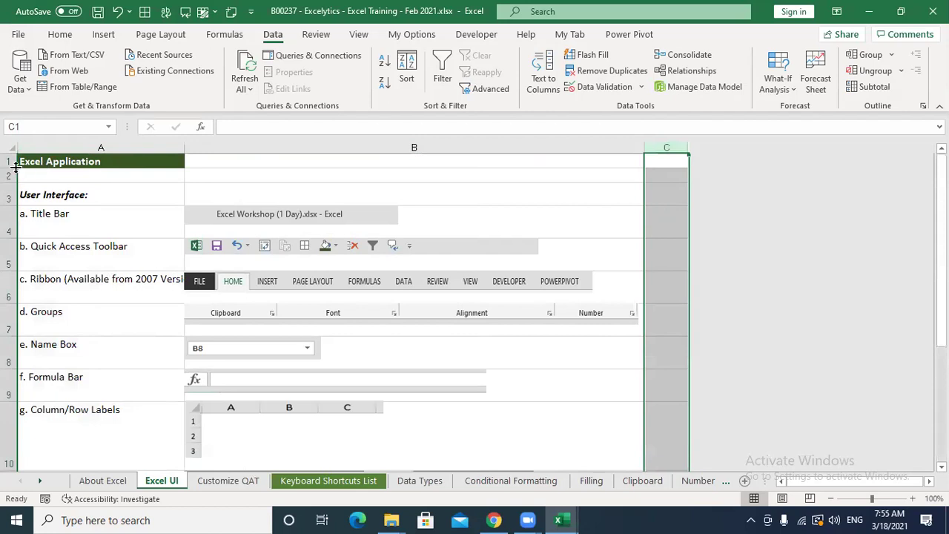
{"action": "left_click", "coordinate": [8, 162]}
{"action": "left_click", "coordinate": [9, 178]}
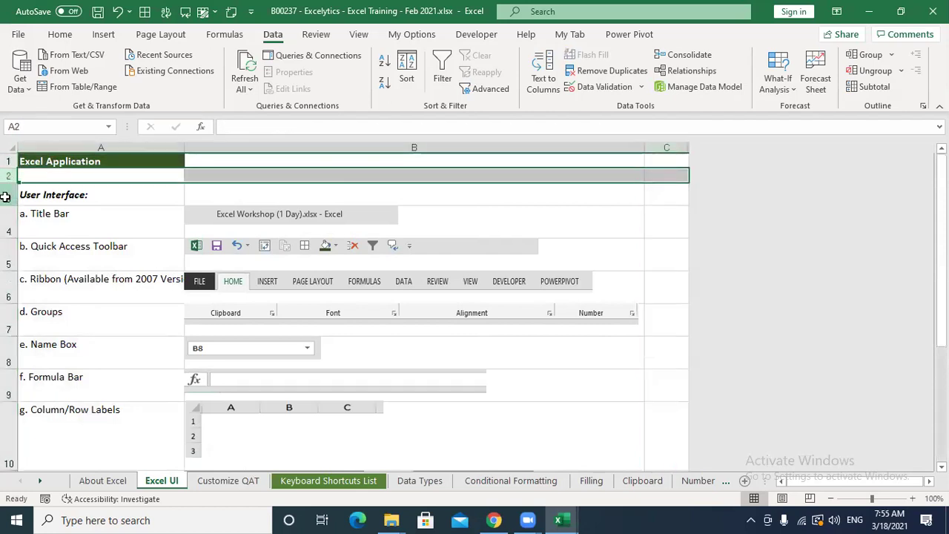
{"action": "left_click", "coordinate": [5, 197]}
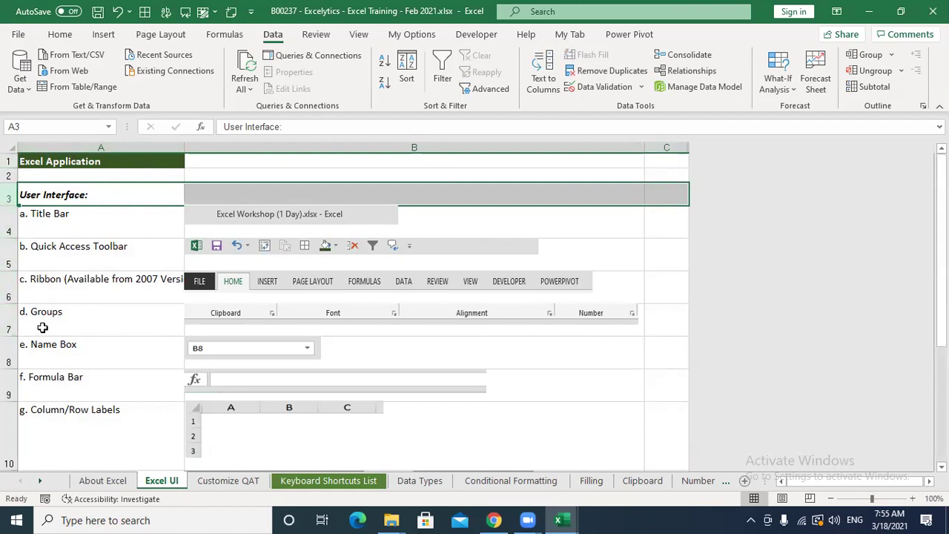
{"action": "left_click", "coordinate": [79, 325]}
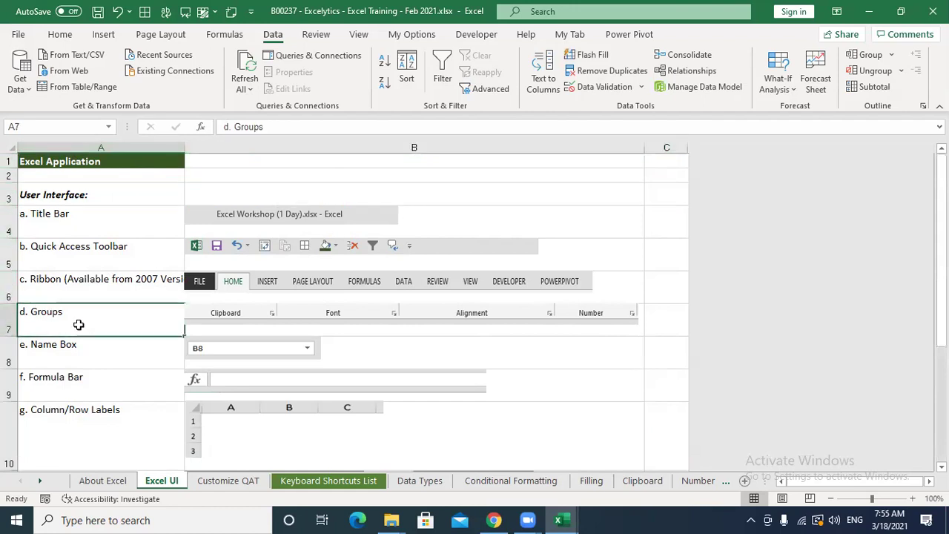
{"action": "scroll", "coordinate": [78, 325], "scroll_direction": "down", "scroll_amount": 1}
{"action": "scroll", "coordinate": [77, 324], "scroll_direction": "down", "scroll_amount": 1}
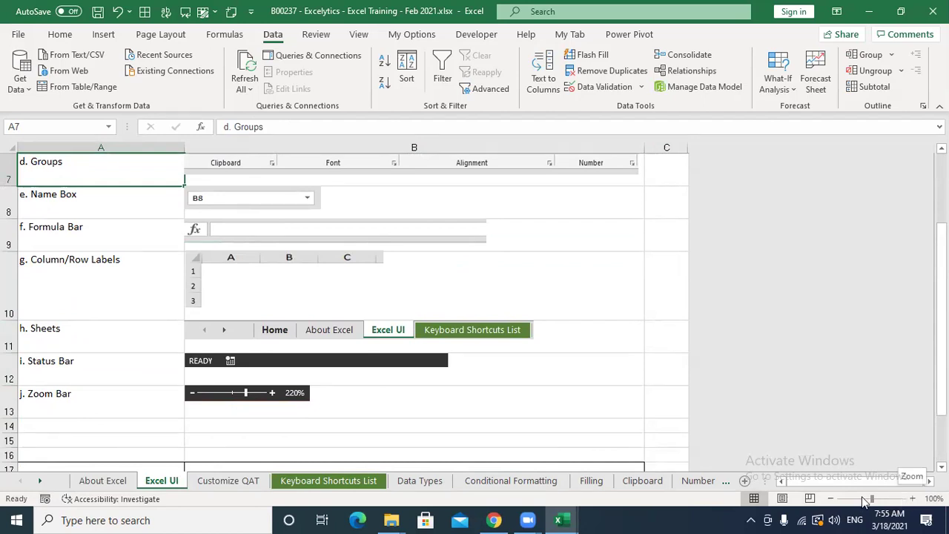
{"action": "left_click", "coordinate": [512, 392]}
{"action": "left_click", "coordinate": [500, 431]}
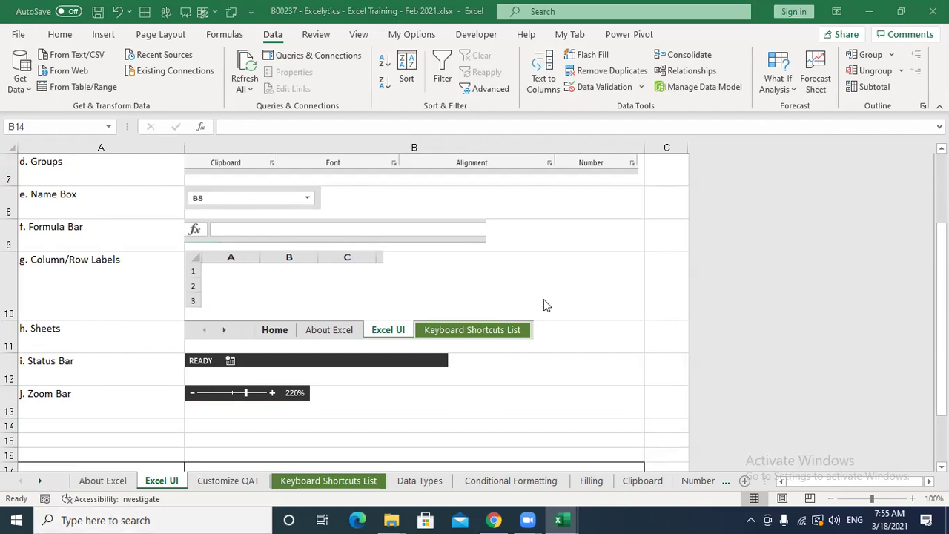
{"action": "scroll", "coordinate": [522, 354], "scroll_direction": "up", "scroll_amount": 2}
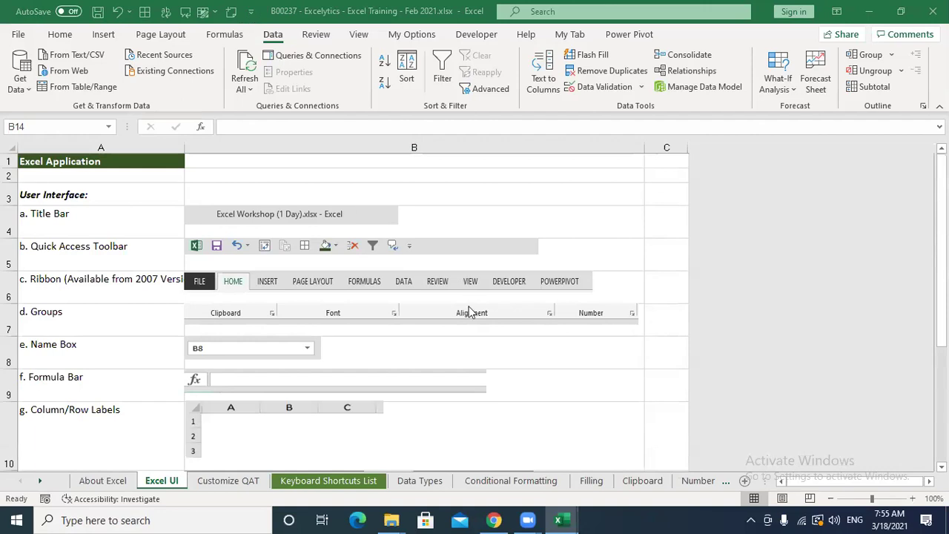
Step: Select cells B3, B4, B2 and B3, then move to the Customize QAT sheet
{"action": "left_click", "coordinate": [515, 197]}
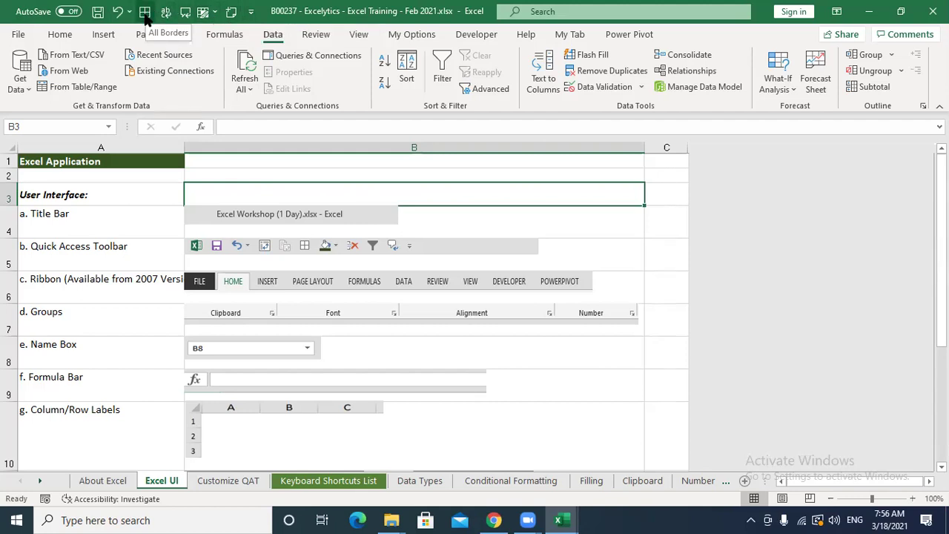
{"action": "left_click", "coordinate": [569, 223]}
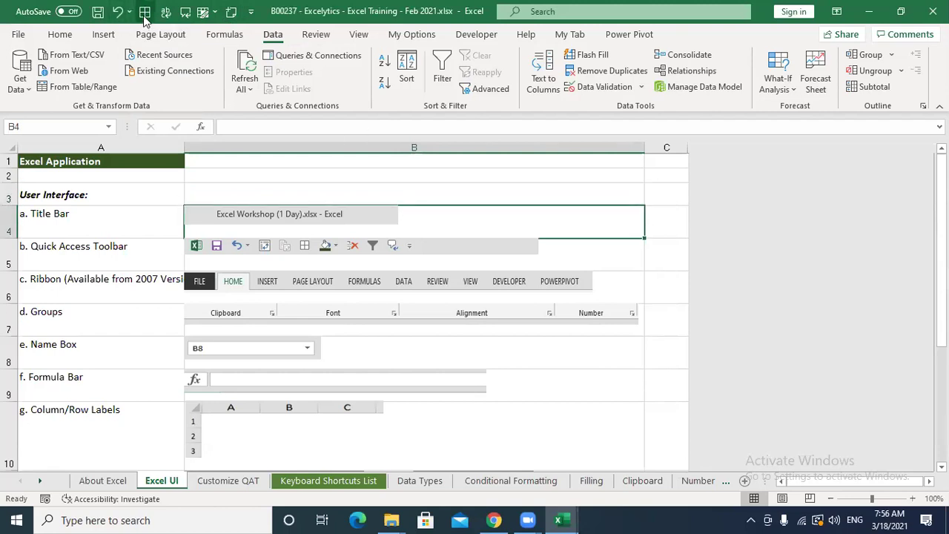
{"action": "left_click", "coordinate": [405, 178]}
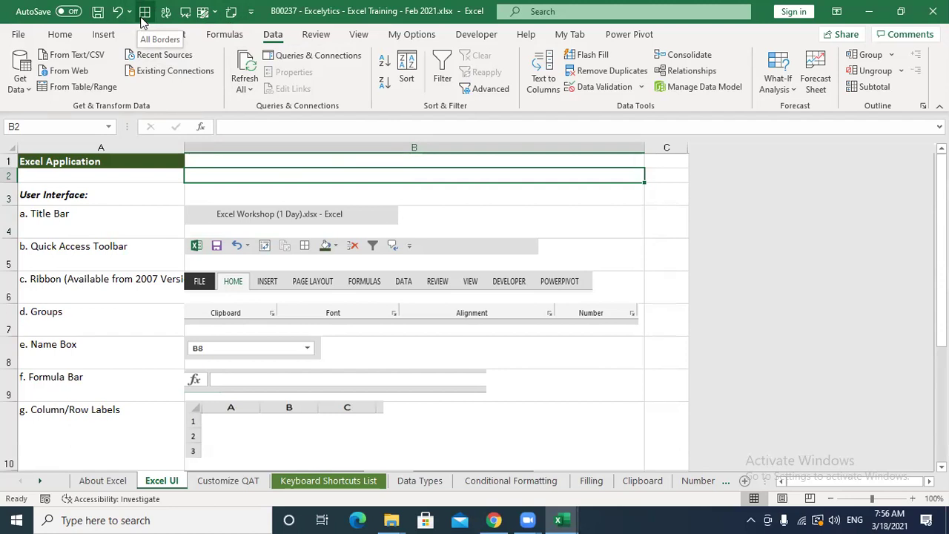
{"action": "left_click", "coordinate": [487, 198]}
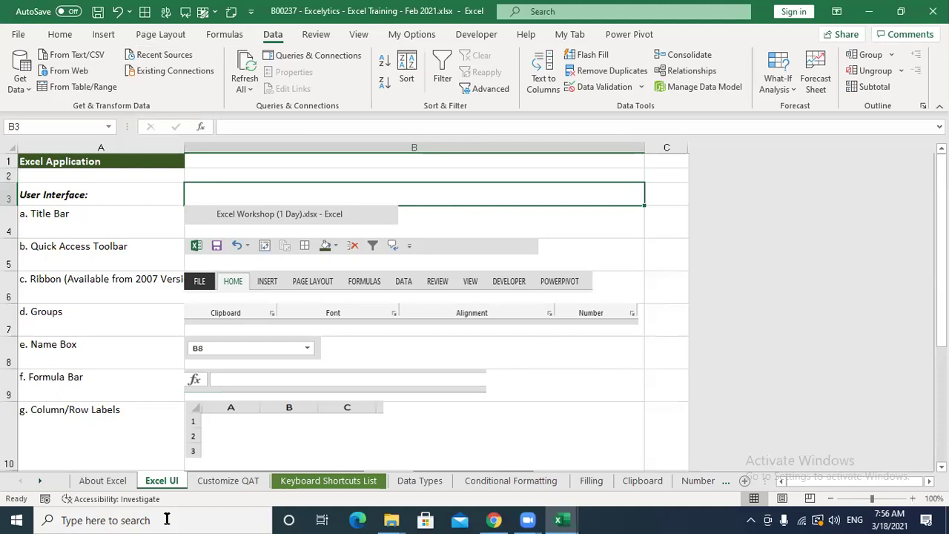
{"action": "key", "text": "ctrl+Page_Down"}
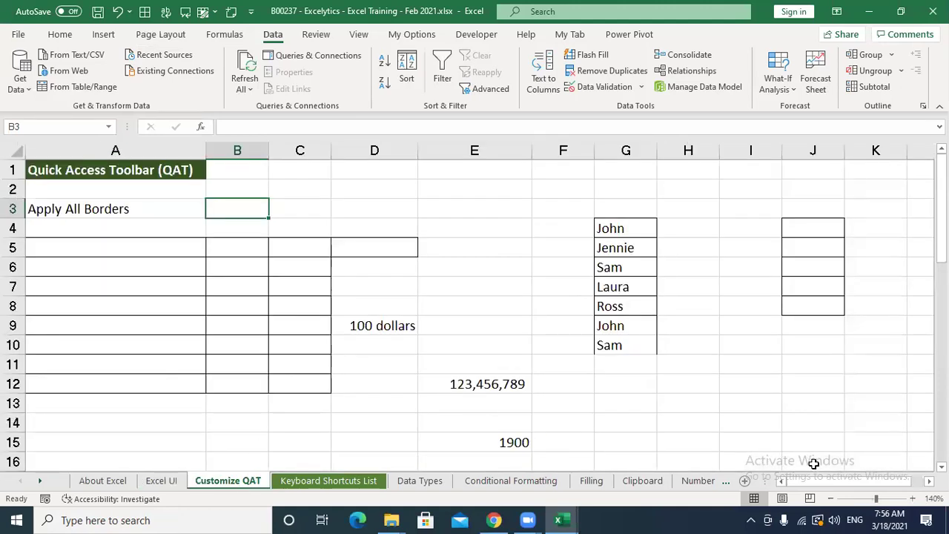
{"action": "left_click_drag", "start_coordinate": [843, 484], "coordinate": [842, 484]}
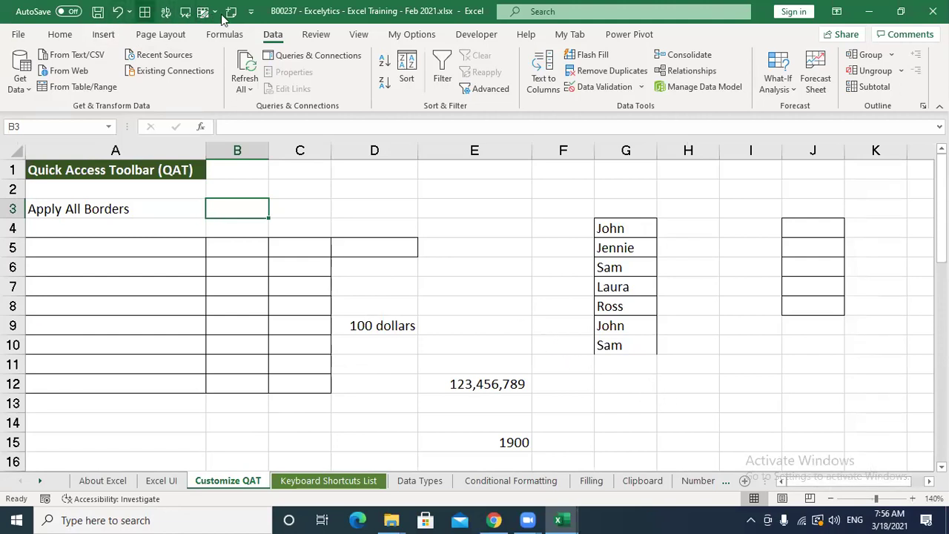
{"action": "right_click", "coordinate": [145, 16]}
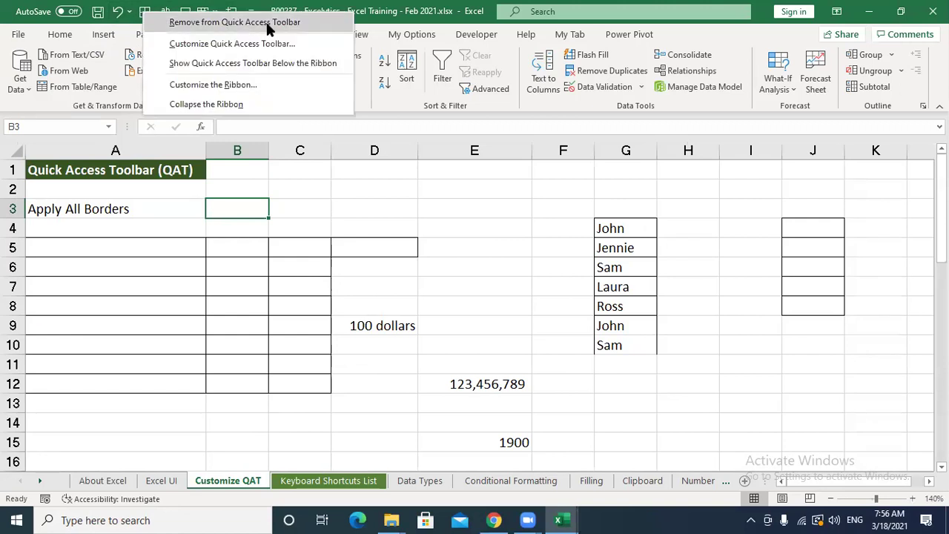
{"action": "left_click", "coordinate": [307, 195]}
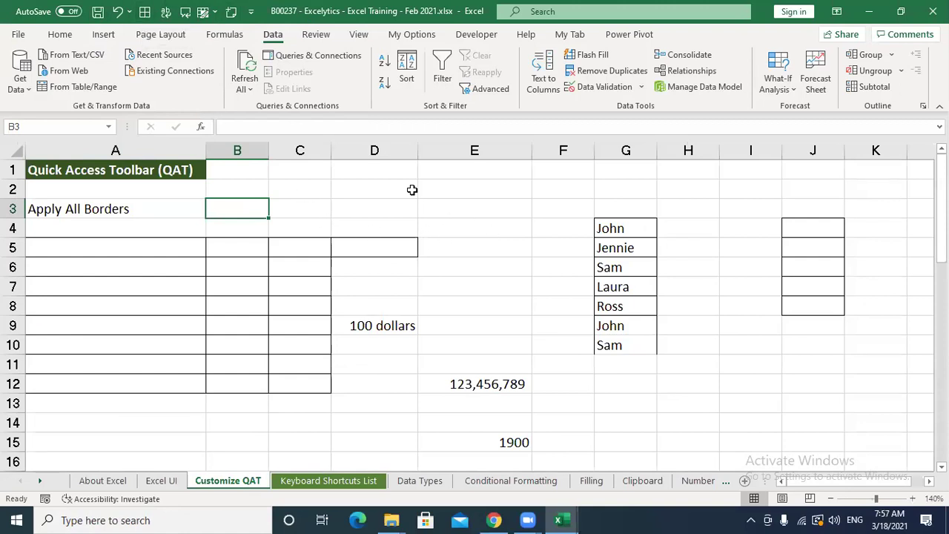
Step: Apply All Borders from the Quick Access Toolbar to the range D20:F27
{"action": "left_click_drag", "start_coordinate": [468, 208], "coordinate": [561, 304]}
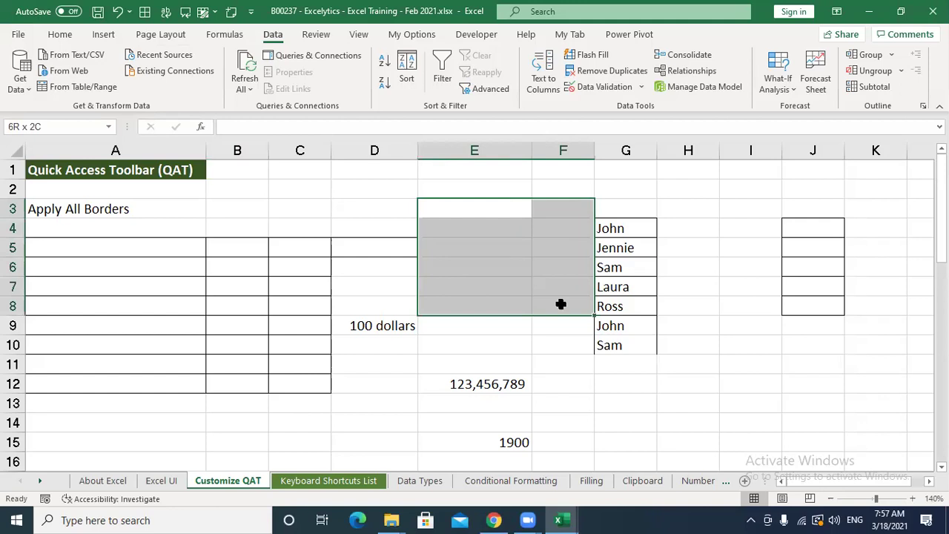
{"action": "left_click_drag", "start_coordinate": [151, 252], "coordinate": [281, 383]}
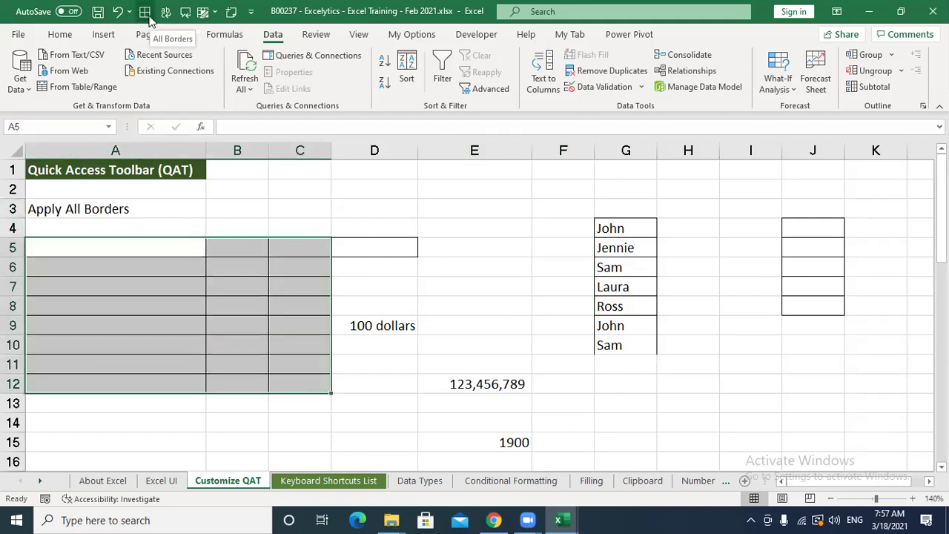
{"action": "scroll", "coordinate": [521, 315], "scroll_direction": "down", "scroll_amount": 5}
{"action": "left_click_drag", "start_coordinate": [373, 248], "coordinate": [568, 389]}
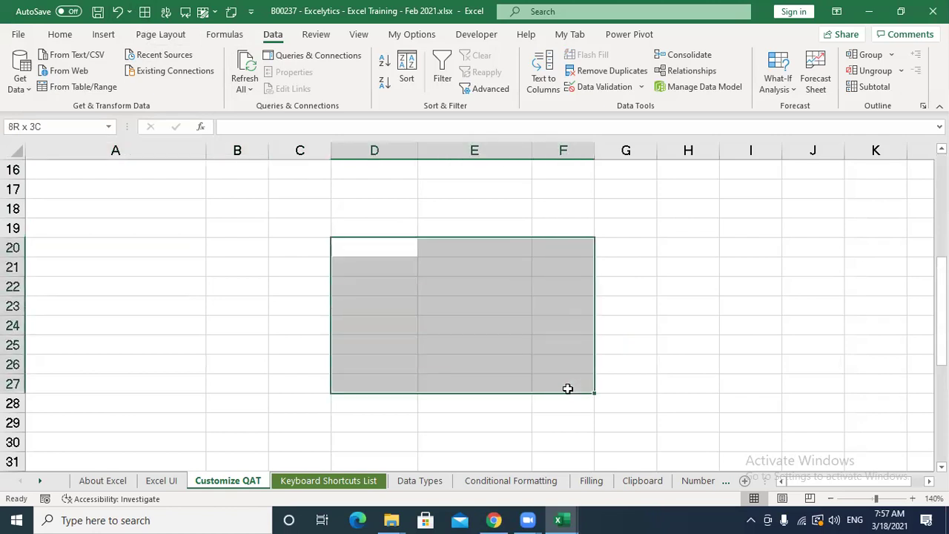
{"action": "left_click", "coordinate": [146, 12]}
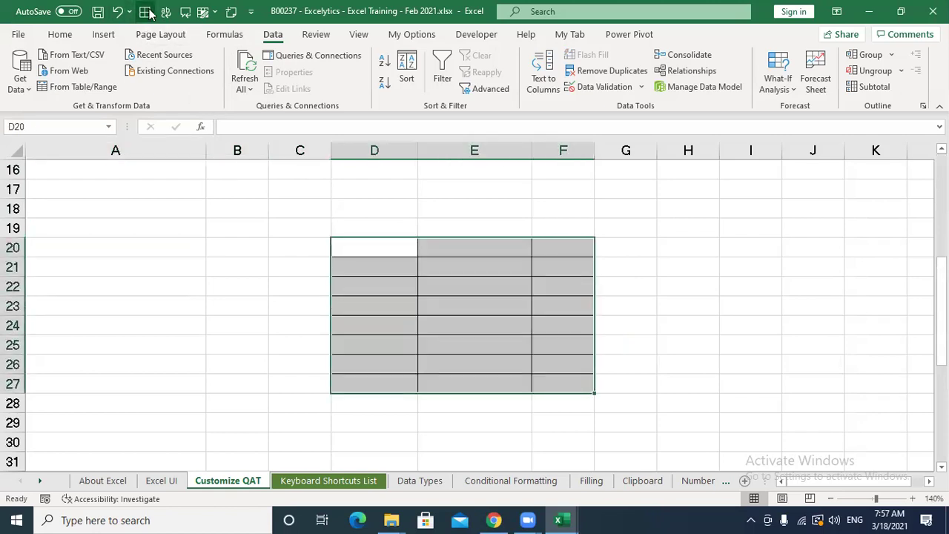
{"action": "left_click", "coordinate": [63, 35]}
{"action": "left_click", "coordinate": [295, 245]}
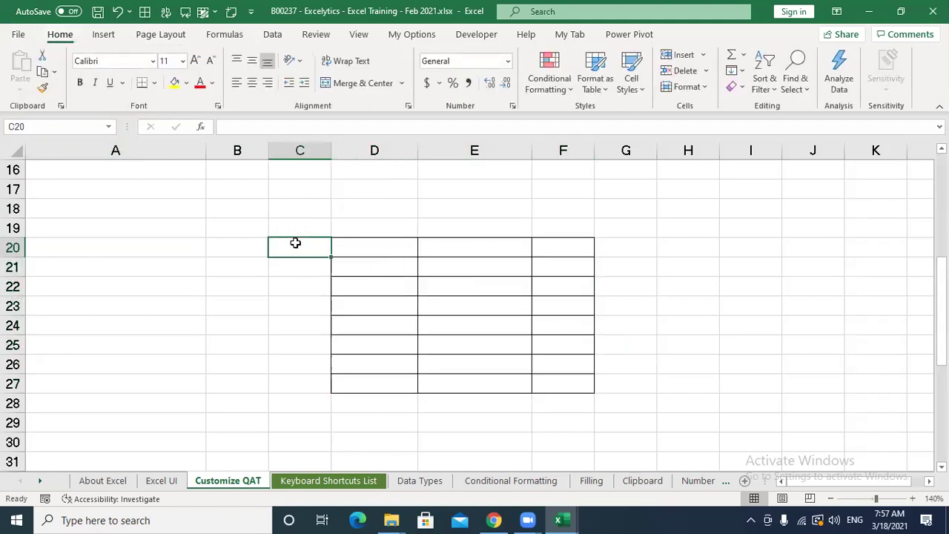
{"action": "scroll", "coordinate": [295, 243], "scroll_direction": "up", "scroll_amount": 5}
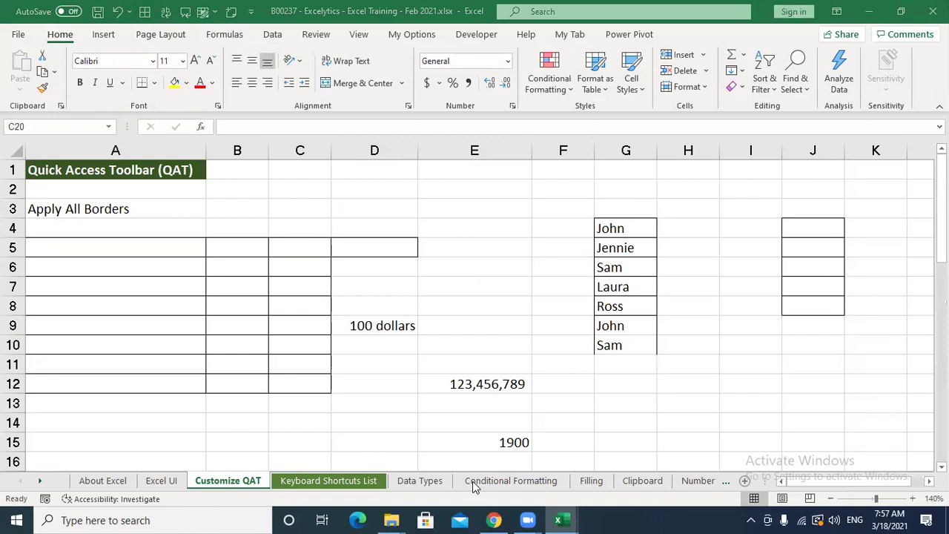
Step: Select cells C4, B2 and D10, then go to the Keyboard Shortcuts List sheet
{"action": "left_click", "coordinate": [283, 233]}
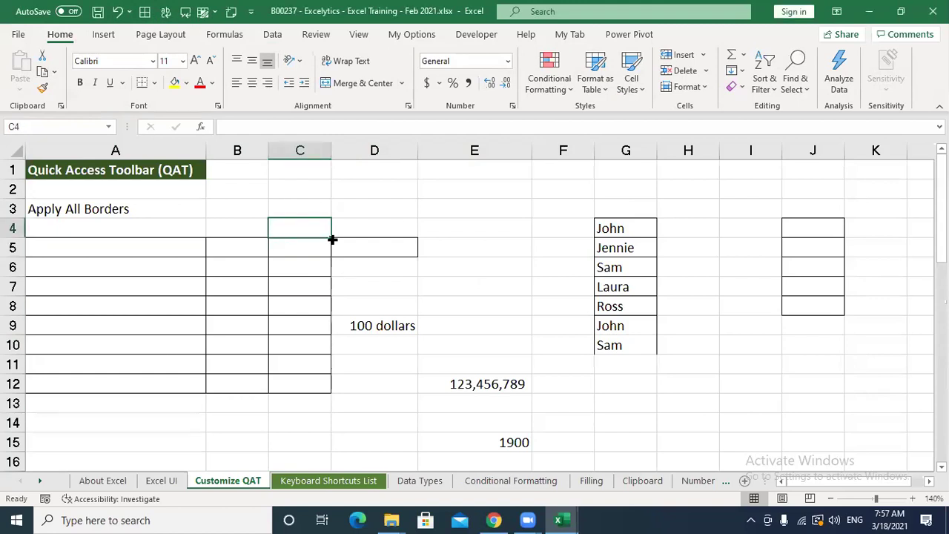
{"action": "left_click", "coordinate": [256, 194]}
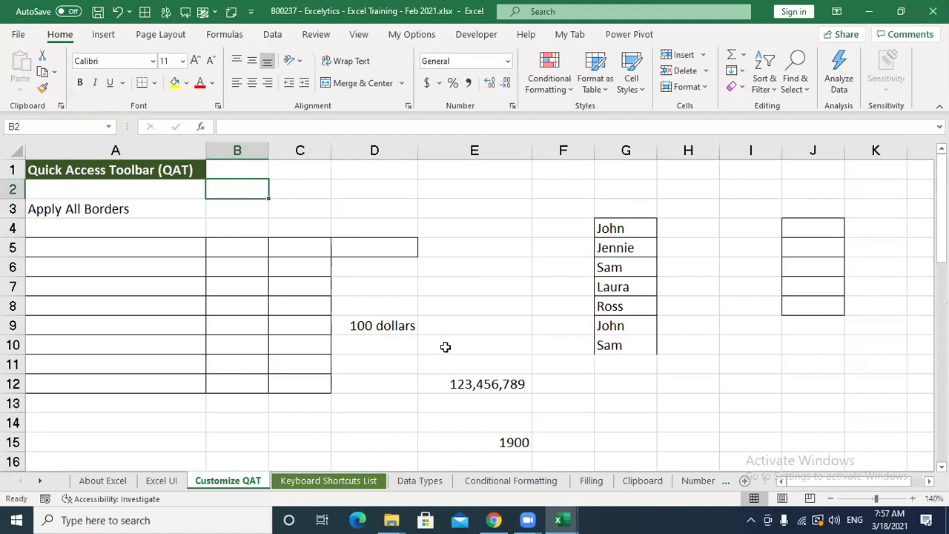
{"action": "left_click", "coordinate": [341, 347]}
{"action": "left_click", "coordinate": [323, 482]}
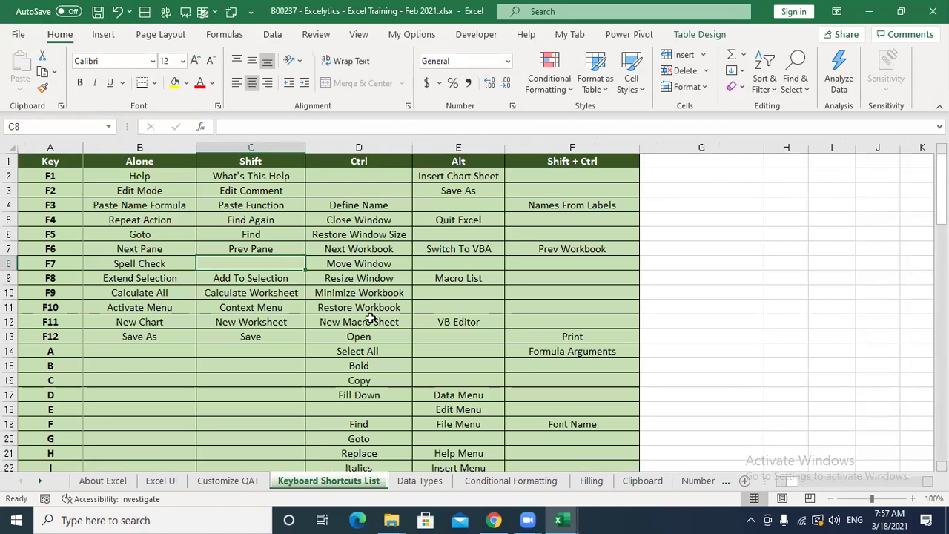
Step: Browse the shortcut table entries in D7, D5 and C5, then insert a blank worksheet with Shift+F11
{"action": "key", "text": "Up"}
{"action": "key", "text": "Right"}
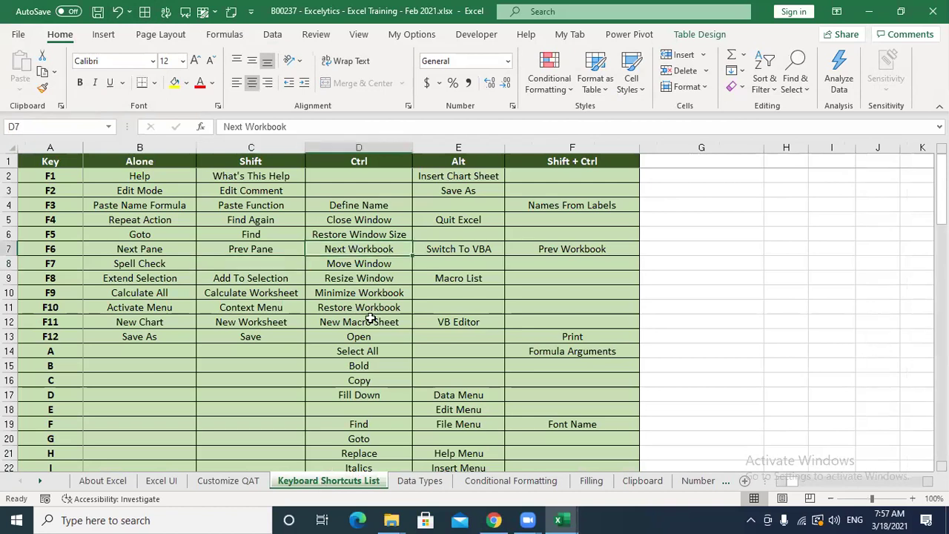
{"action": "left_click", "coordinate": [328, 215]}
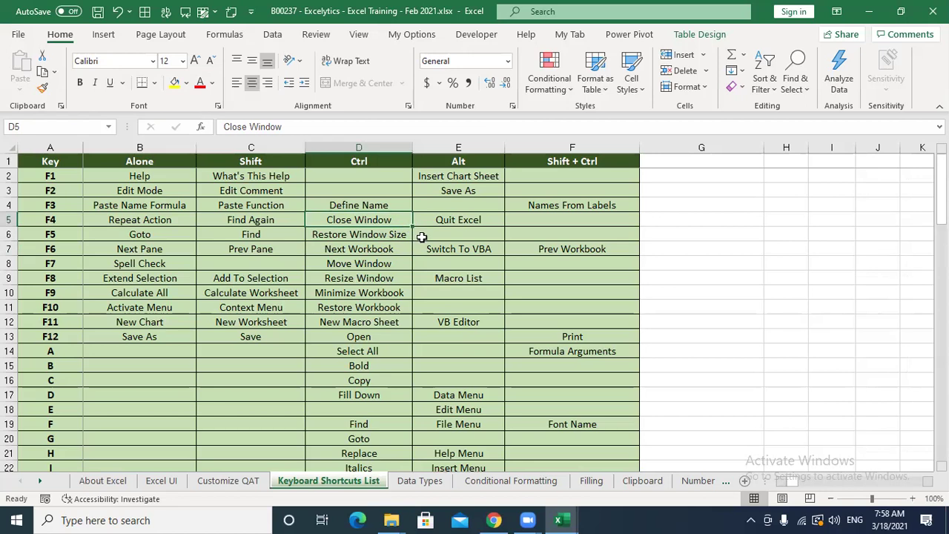
{"action": "scroll", "coordinate": [473, 262], "scroll_direction": "down", "scroll_amount": 4}
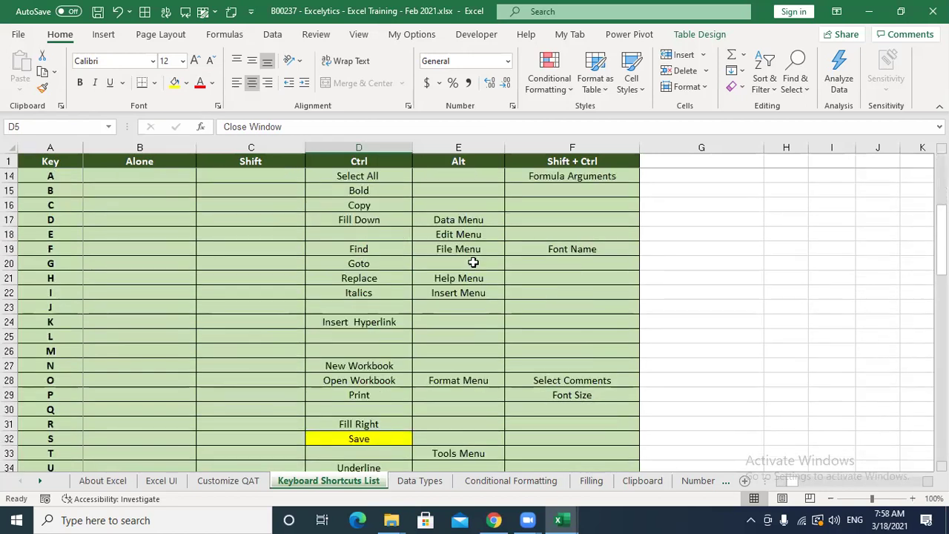
{"action": "scroll", "coordinate": [474, 262], "scroll_direction": "up", "scroll_amount": 4}
{"action": "left_click", "coordinate": [291, 215]}
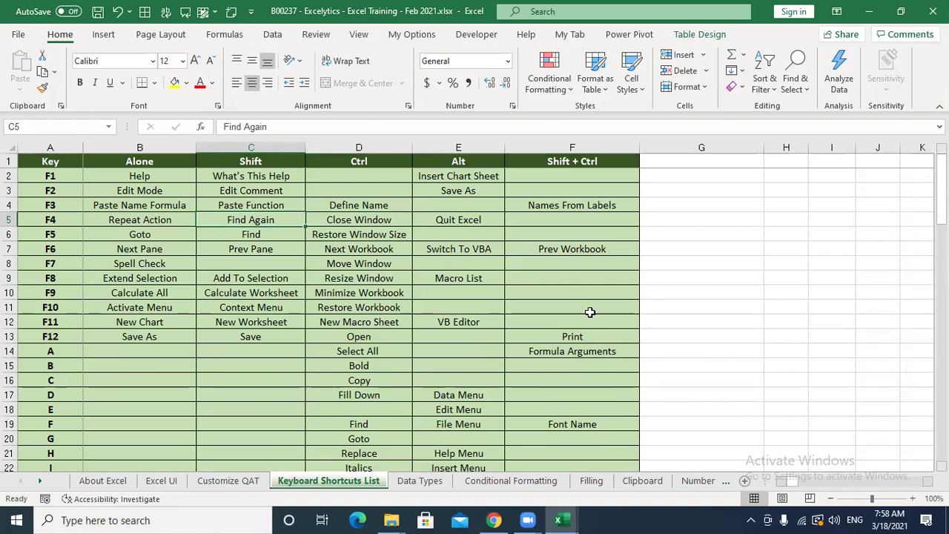
{"action": "key", "text": "shift+F11"}
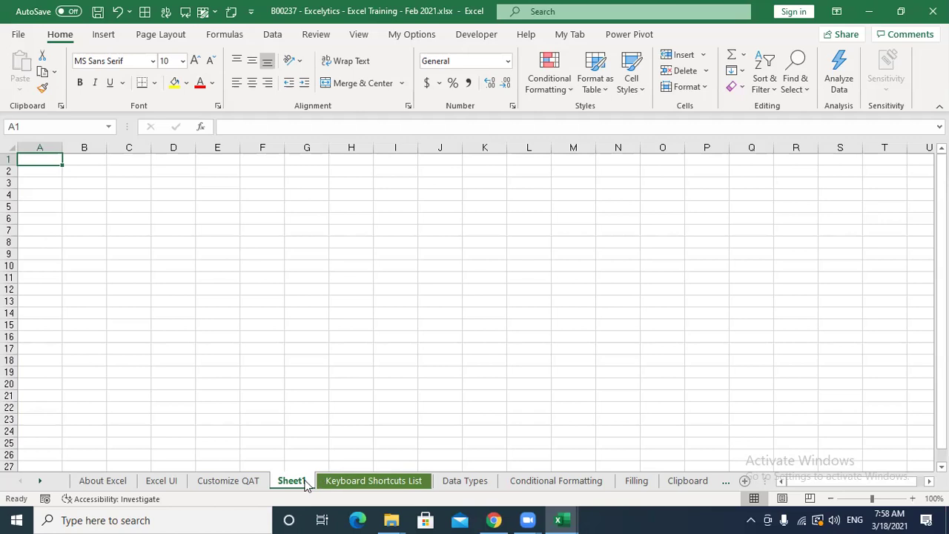
Step: Back on Keyboard Shortcuts List, jump around the table with Ctrl+arrow keys and select it whole
{"action": "left_click", "coordinate": [345, 481]}
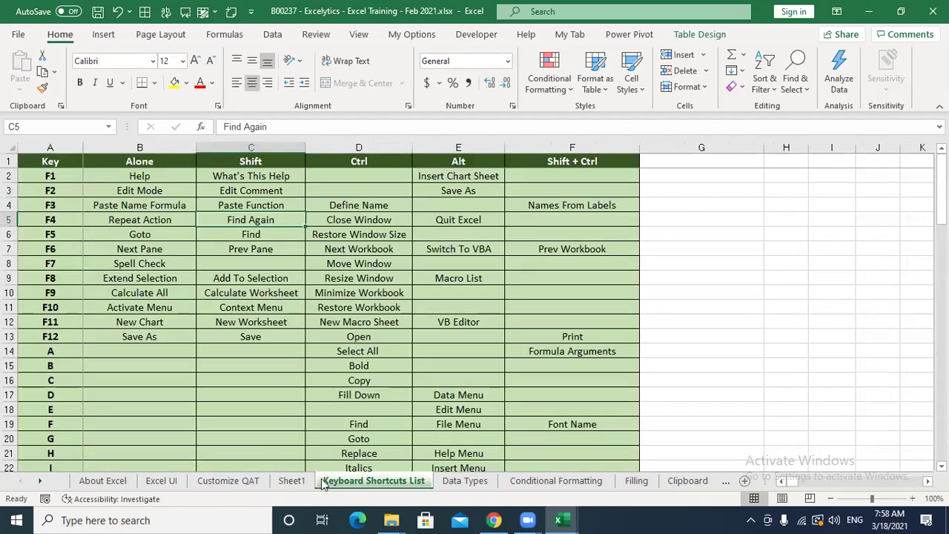
{"action": "left_click", "coordinate": [70, 278]}
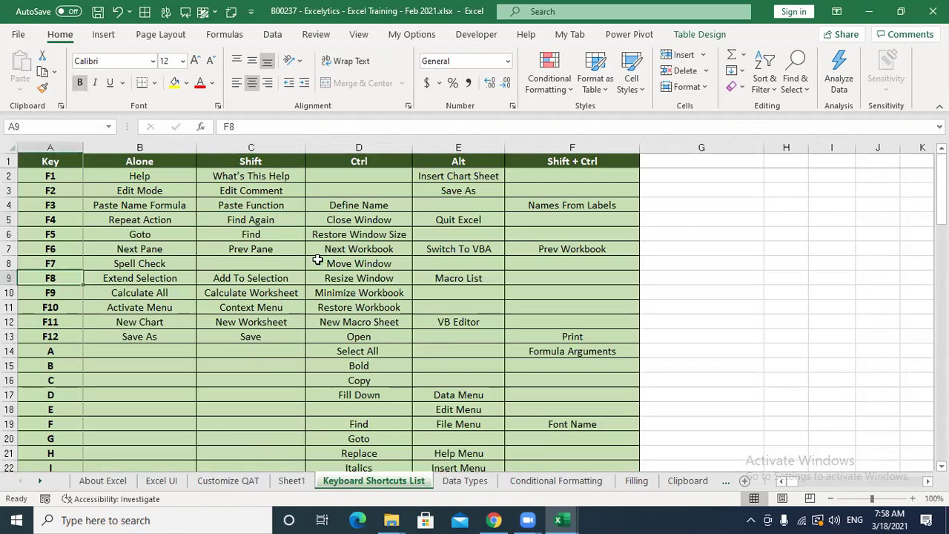
{"action": "key", "text": "ctrl+Down"}
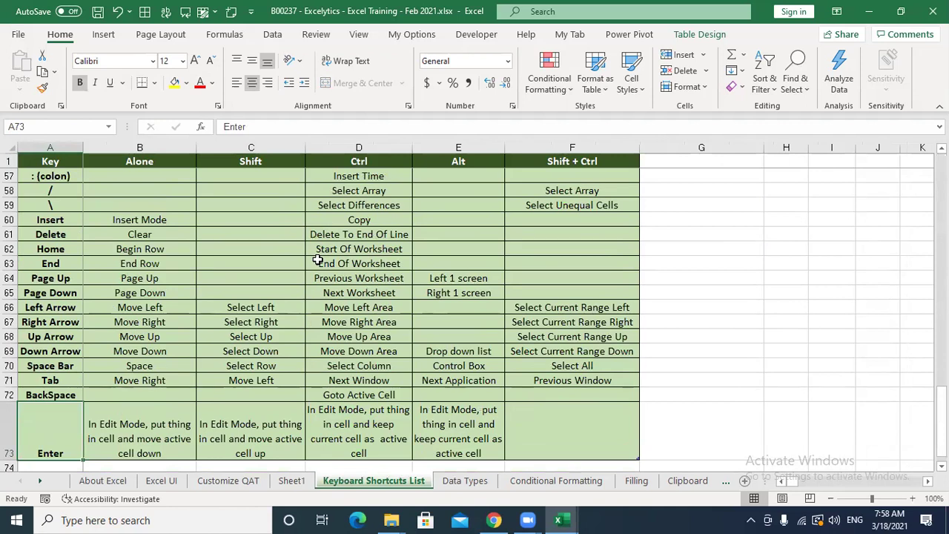
{"action": "key", "text": "ctrl+Up"}
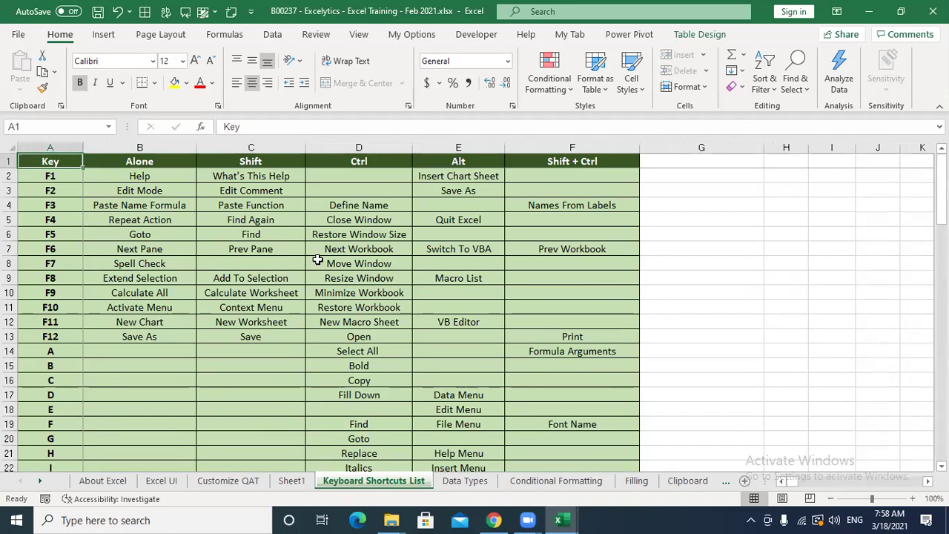
{"action": "key", "text": "ctrl+Right"}
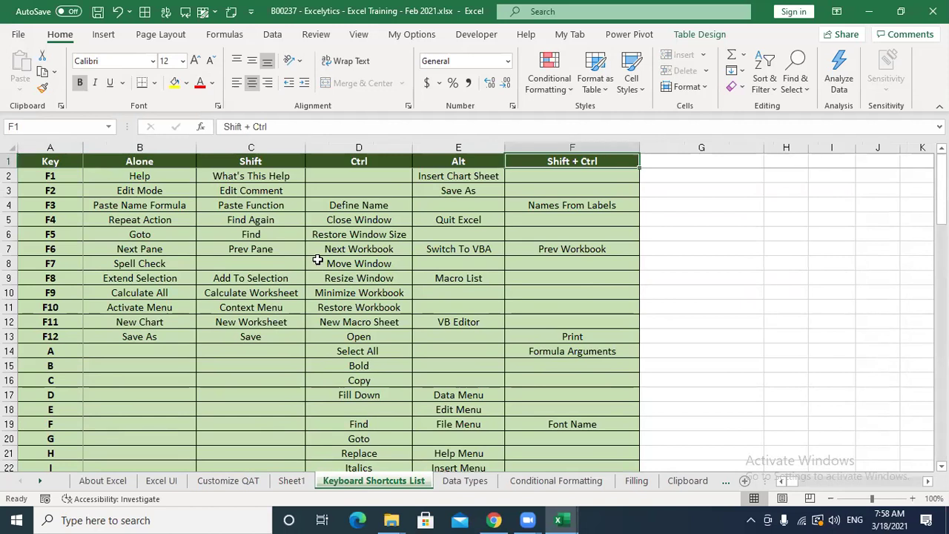
{"action": "key", "text": "ctrl+Left"}
{"action": "key", "text": "ctrl+shift+Right"}
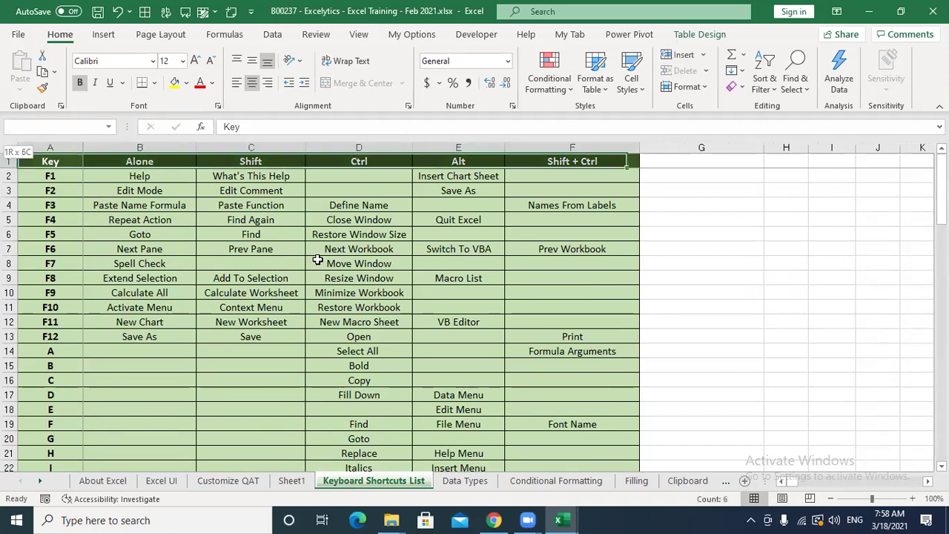
{"action": "key", "text": "ctrl+shift+Down"}
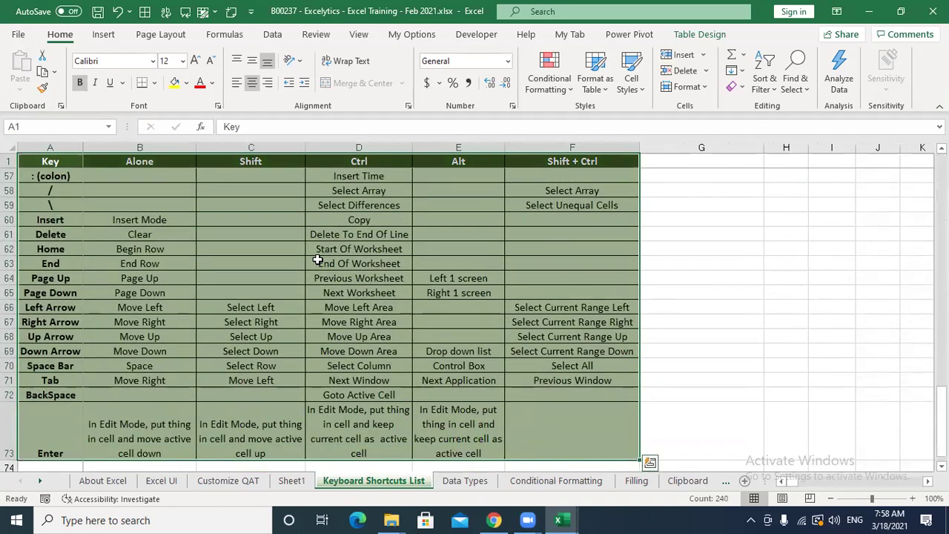
{"action": "key", "text": "ctrl+Home"}
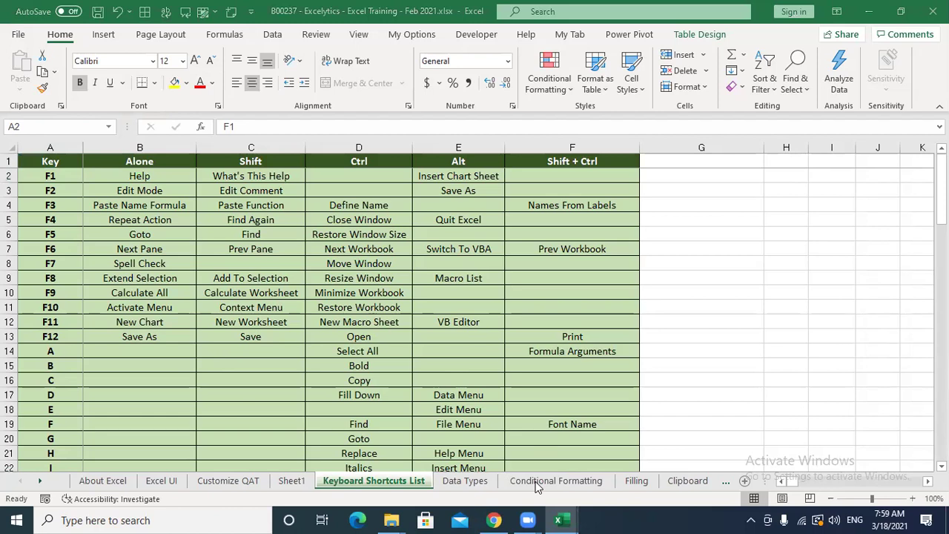
Step: Select the table entries D10, E10, D4, E7 and C5
{"action": "left_click", "coordinate": [379, 291]}
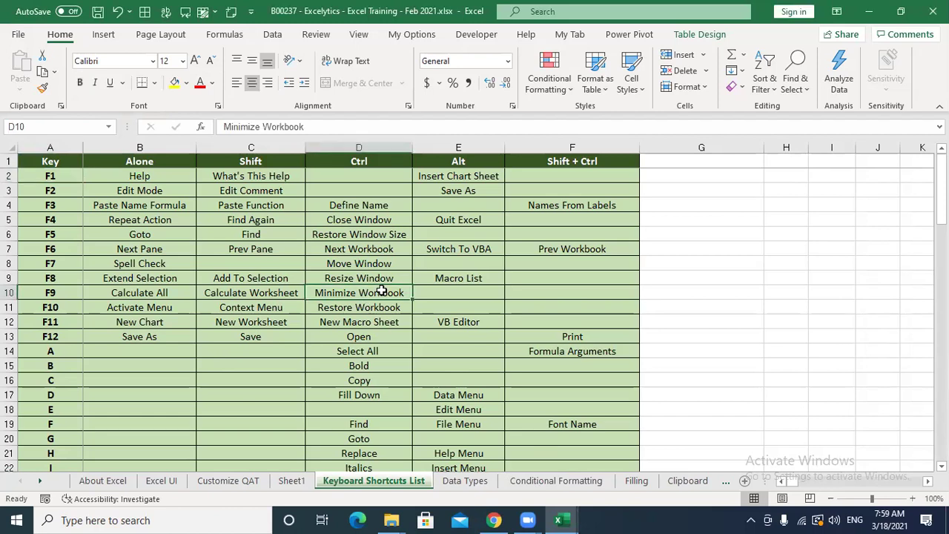
{"action": "left_click", "coordinate": [427, 290]}
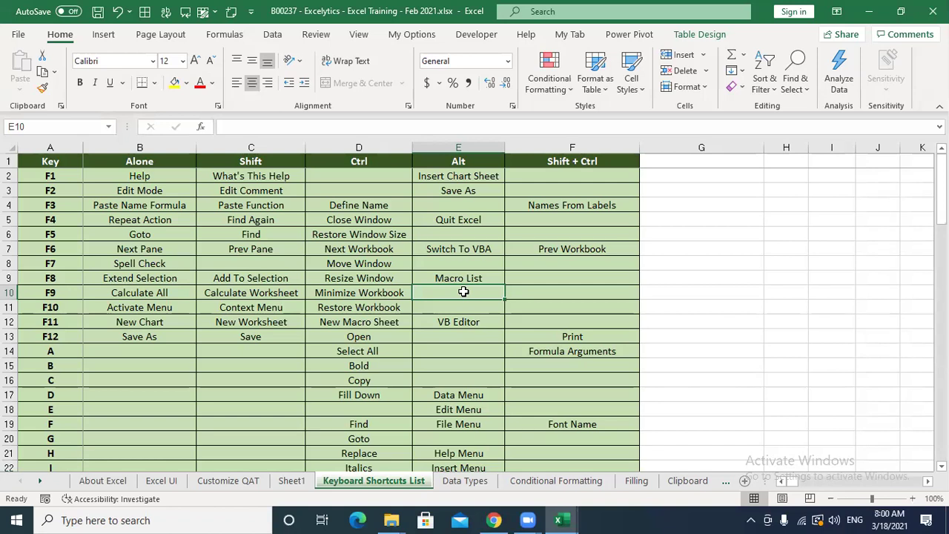
{"action": "left_click", "coordinate": [399, 481]}
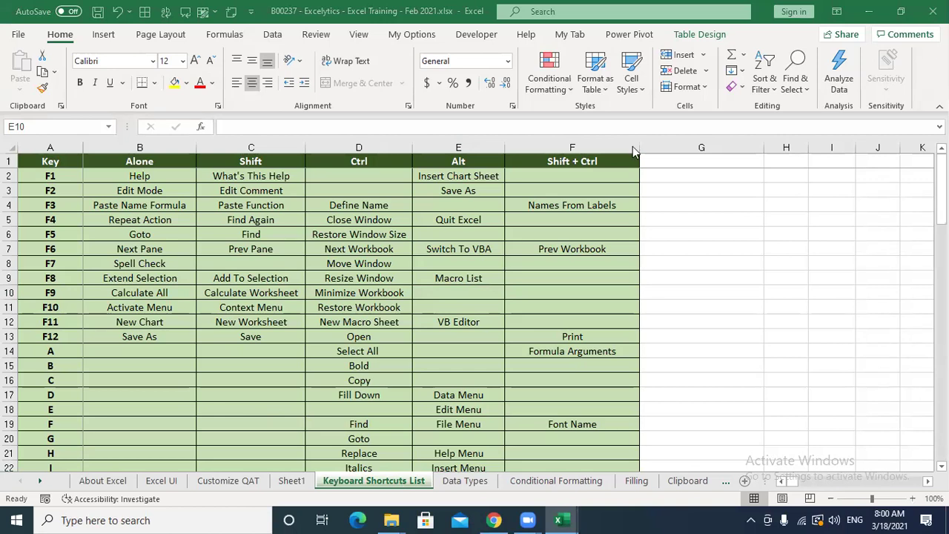
{"action": "left_click", "coordinate": [323, 205]}
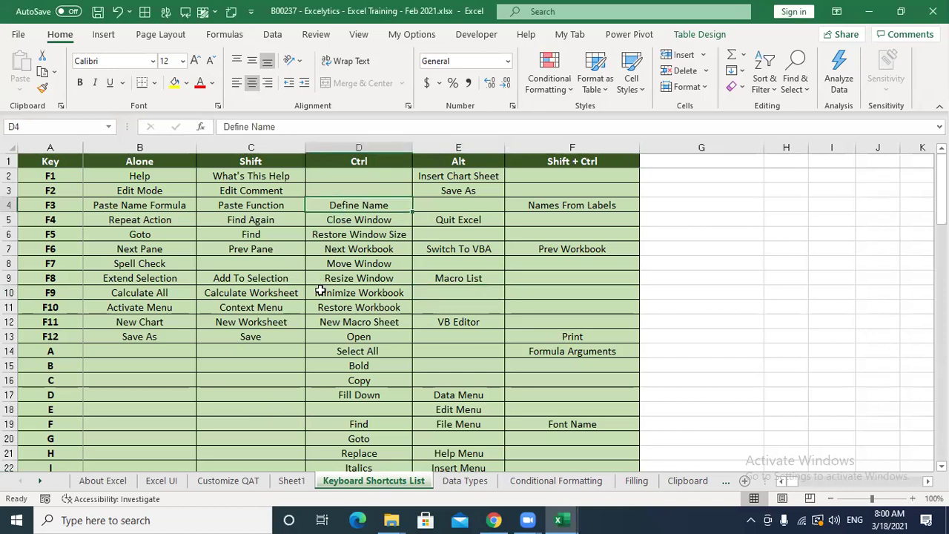
{"action": "left_click", "coordinate": [497, 252]}
{"action": "left_click", "coordinate": [231, 221]}
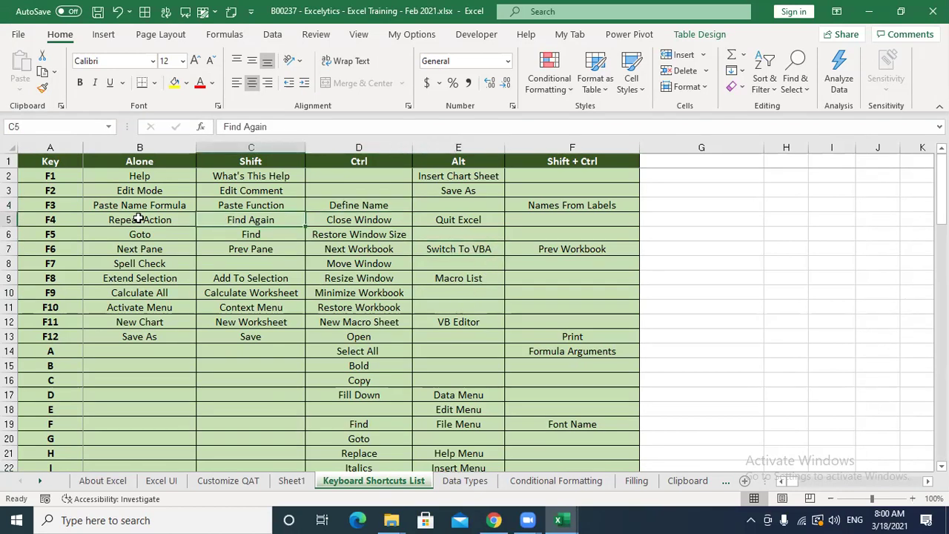
Step: Select the F3, F4, F5 key cells and entries D7, C7, D12, then open Data Types
{"action": "left_click", "coordinate": [66, 206]}
{"action": "left_click", "coordinate": [71, 222]}
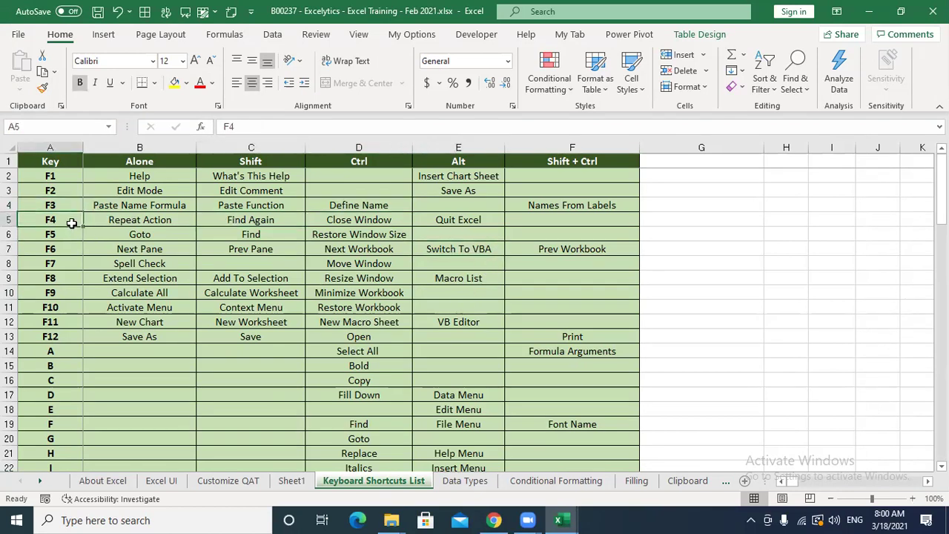
{"action": "left_click", "coordinate": [58, 238]}
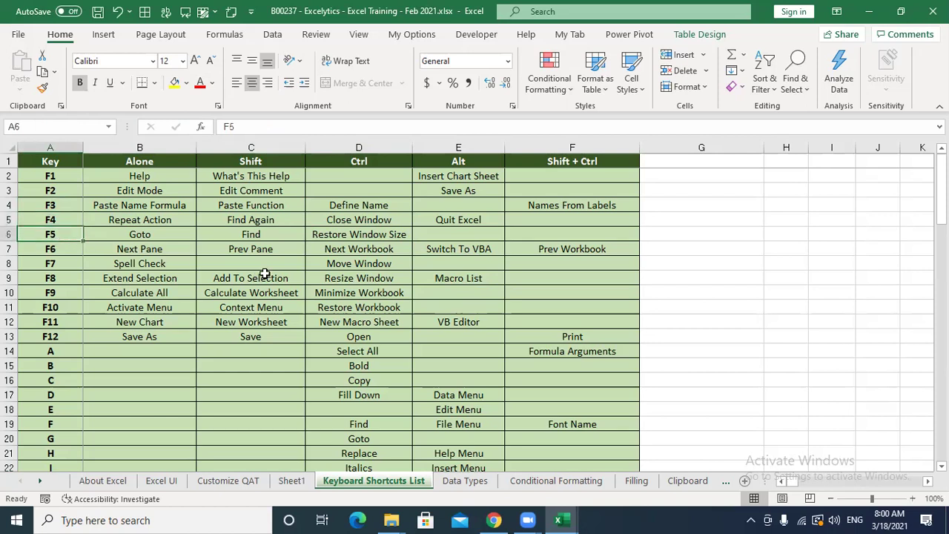
{"action": "left_click", "coordinate": [349, 253]}
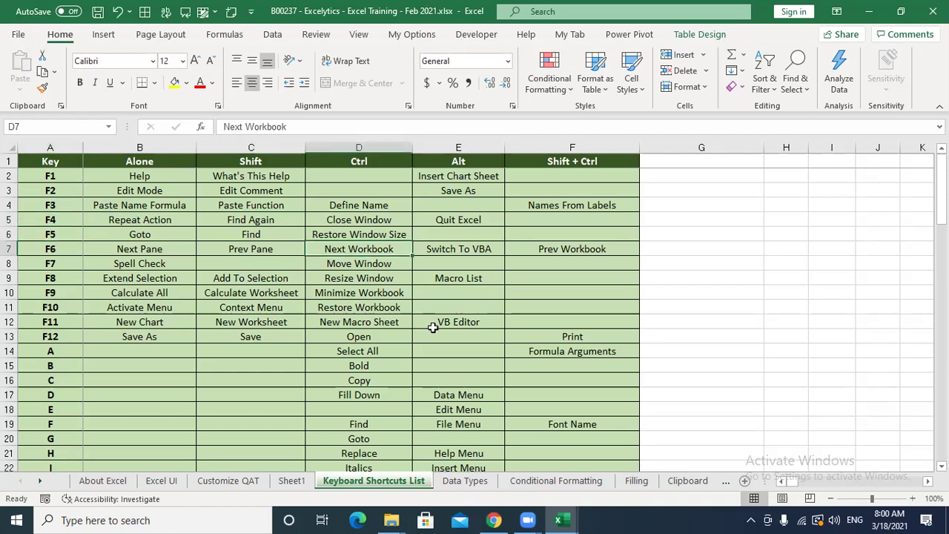
{"action": "left_click", "coordinate": [283, 252]}
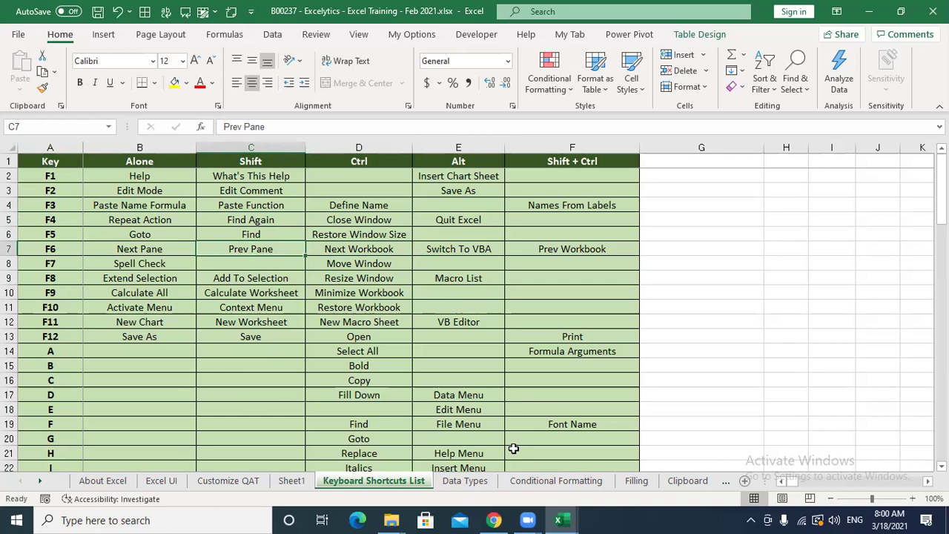
{"action": "left_click", "coordinate": [362, 322]}
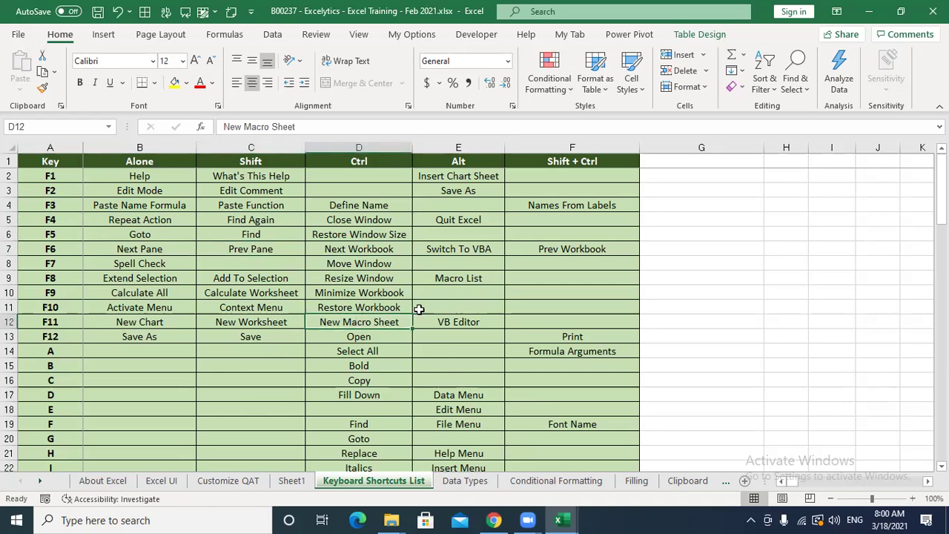
{"action": "left_click", "coordinate": [466, 482]}
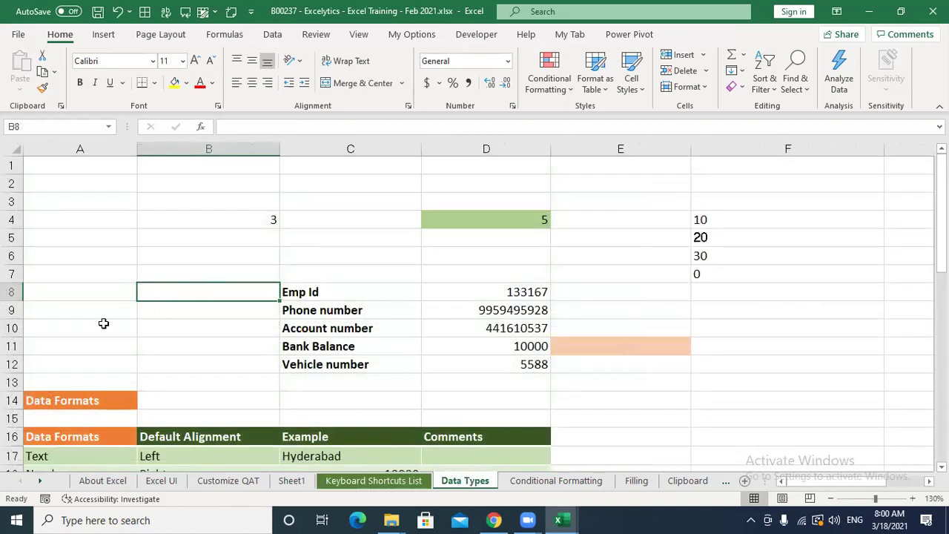
Step: Clear the values in F2:F9 and D4:E4, then pick D4 for a new formula
{"action": "left_click", "coordinate": [182, 180]}
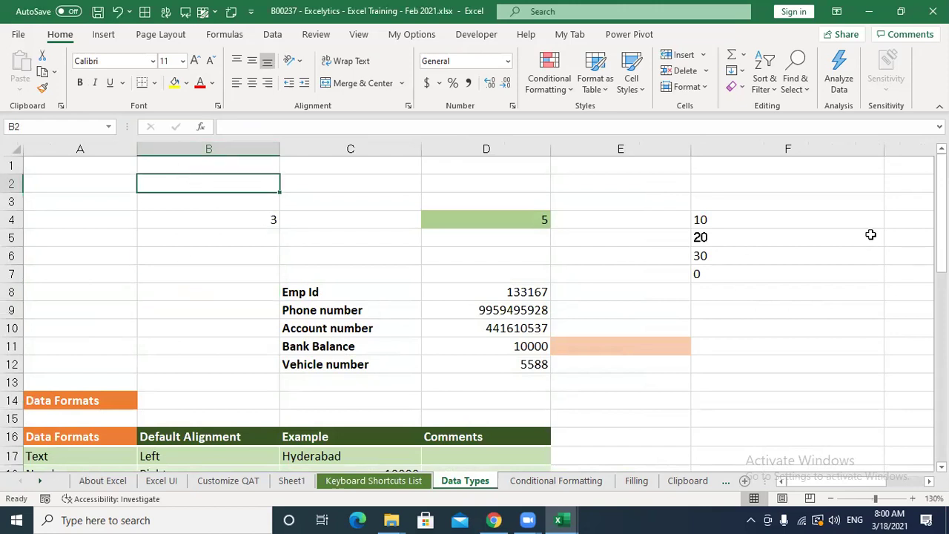
{"action": "left_click_drag", "start_coordinate": [834, 185], "coordinate": [780, 306]}
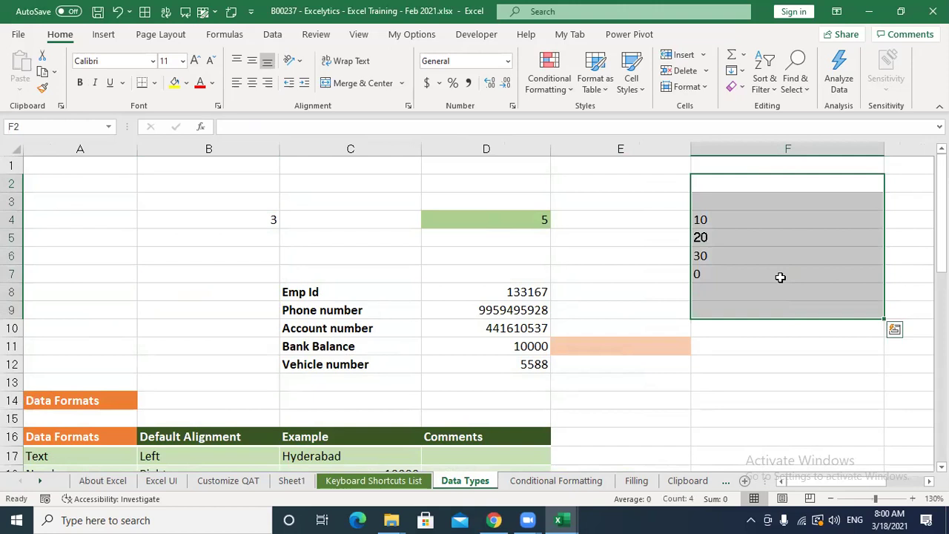
{"action": "key", "text": "Delete"}
{"action": "left_click", "coordinate": [668, 236]}
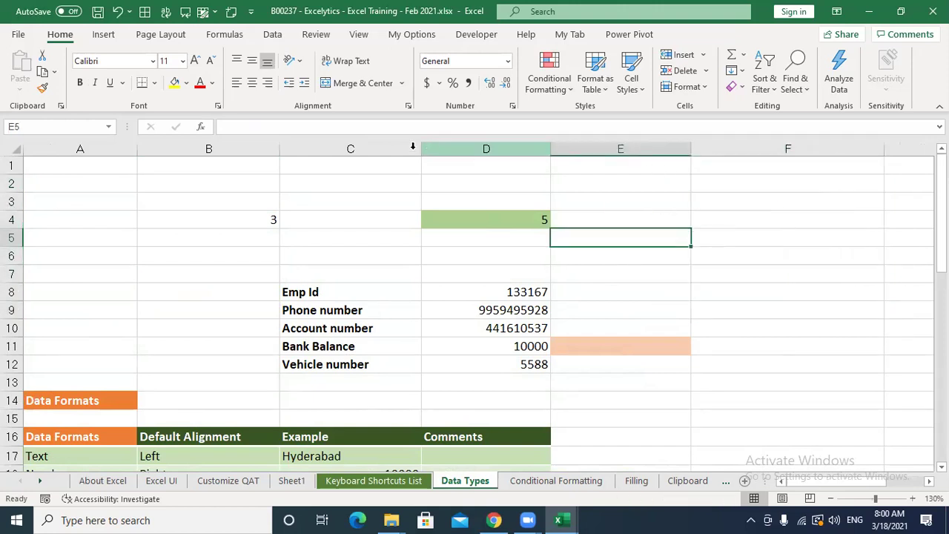
{"action": "left_click_drag", "start_coordinate": [611, 221], "coordinate": [522, 224]}
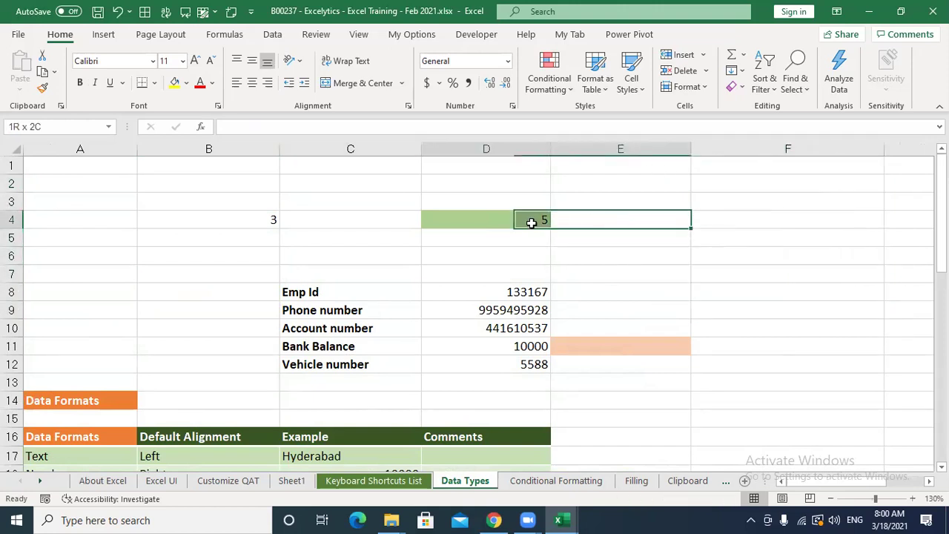
{"action": "key", "text": "Delete"}
{"action": "left_click", "coordinate": [637, 252]}
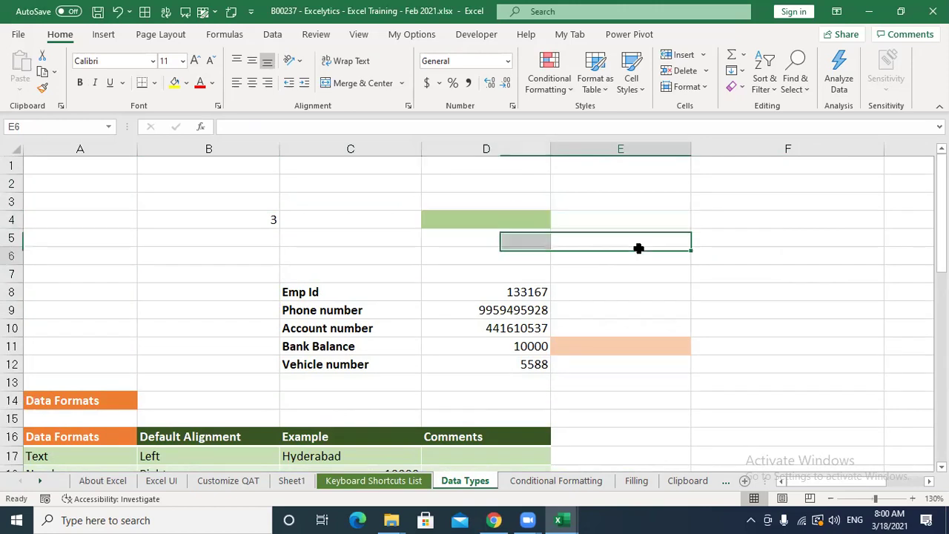
{"action": "left_click", "coordinate": [514, 220]}
{"action": "type", "text": "="}
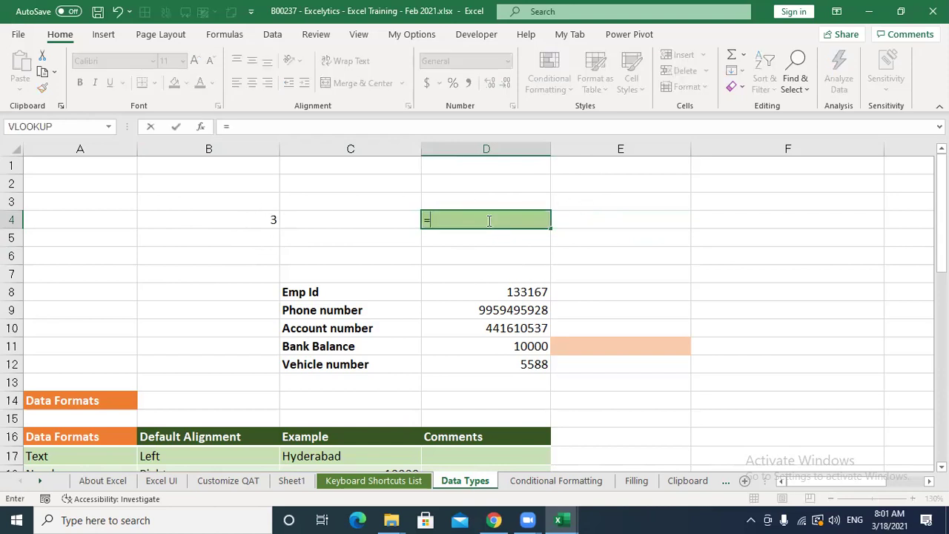
Step: Enter the formula =B4*2 in D4 and reselect D4 to check it in the formula bar
{"action": "left_click", "coordinate": [258, 221]}
{"action": "type", "text": "*2"}
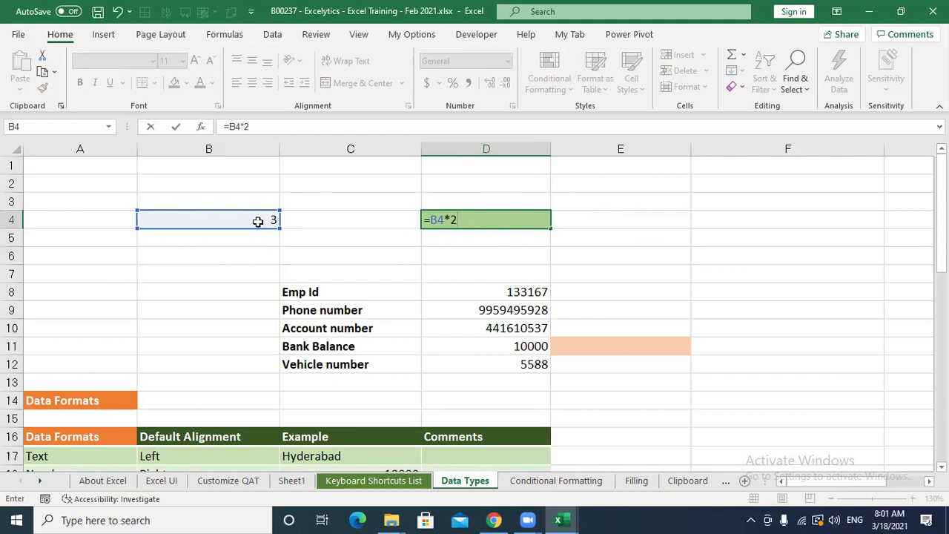
{"action": "key", "text": "Return"}
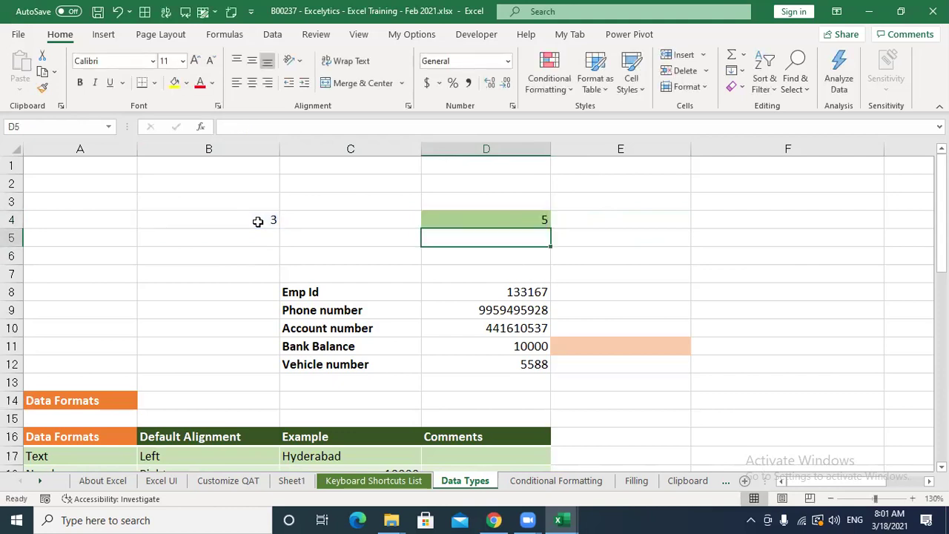
{"action": "left_click", "coordinate": [528, 218]}
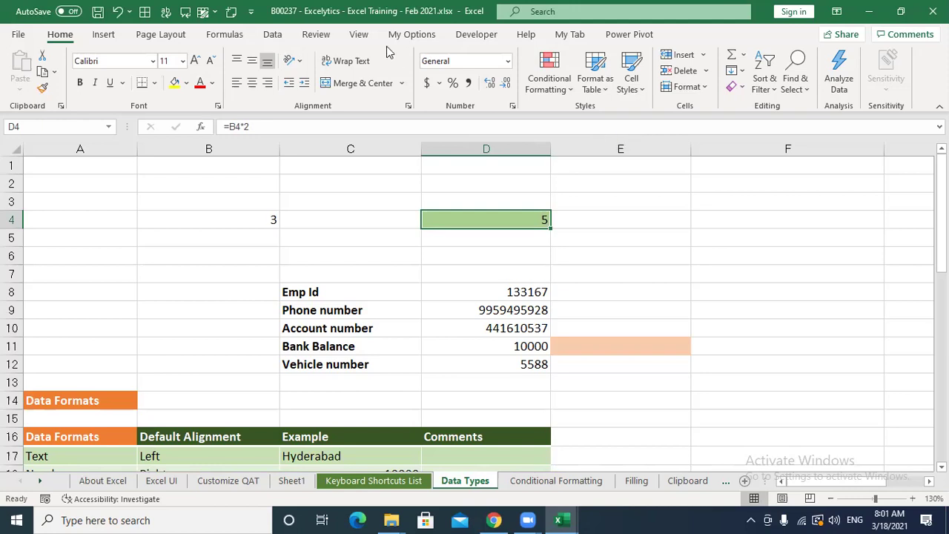
Step: Edit D4's formula to wrap the 2 in parentheses, making it =B4*(2)
{"action": "left_click", "coordinate": [288, 126]}
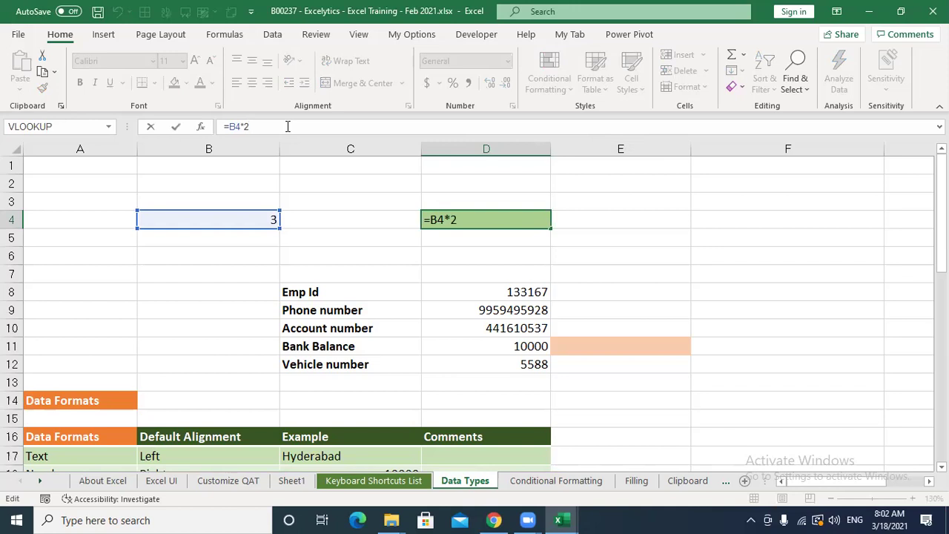
{"action": "key", "text": "Left"}
{"action": "type", "text": "(2"}
{"action": "type", "text": ")"}
{"action": "key", "text": "Return"}
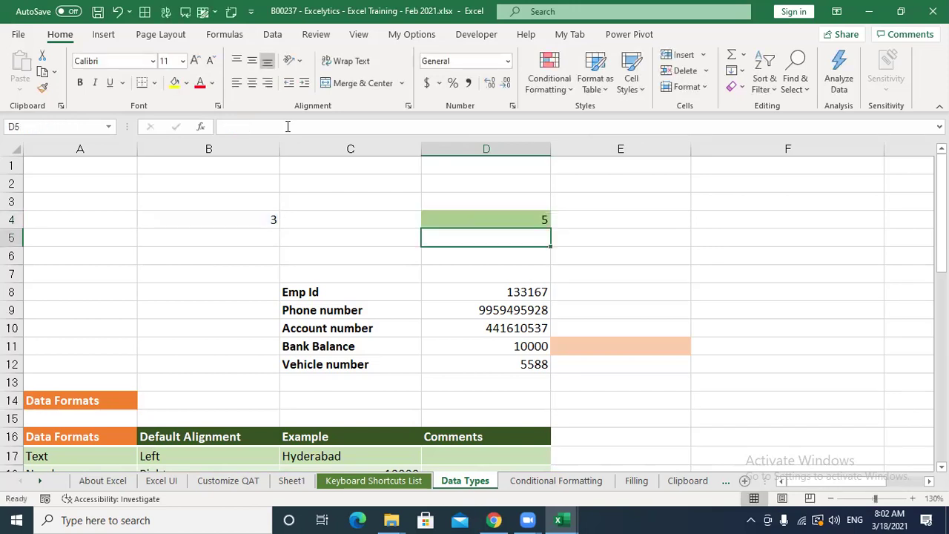
Step: Review D4's =B4*(2) formula and confirm it without further changes
{"action": "key", "text": "Up"}
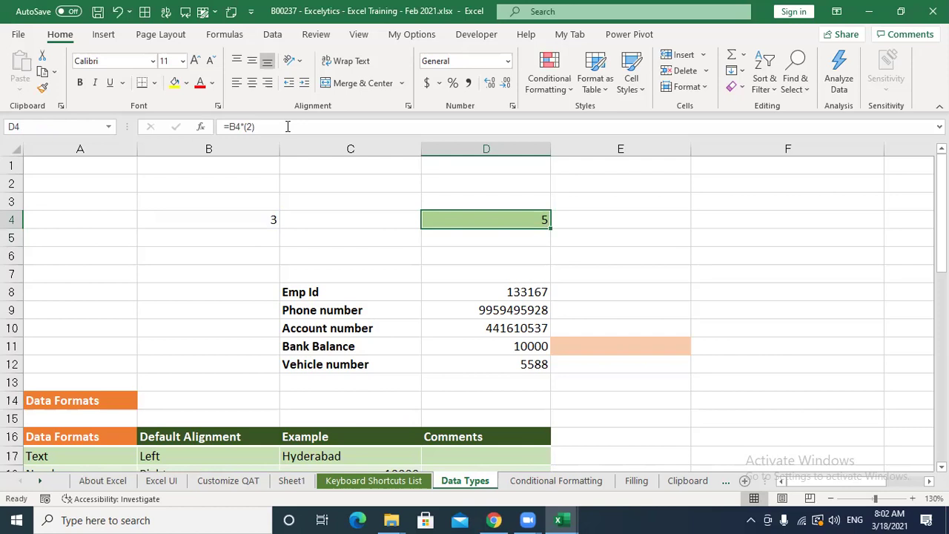
{"action": "left_click", "coordinate": [563, 519]}
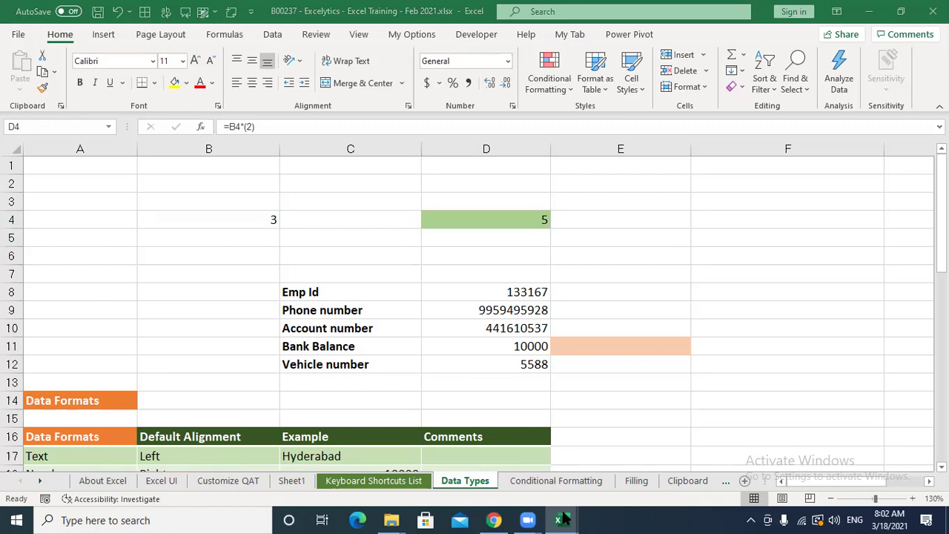
{"action": "left_click", "coordinate": [552, 232]}
{"action": "left_click", "coordinate": [520, 245]}
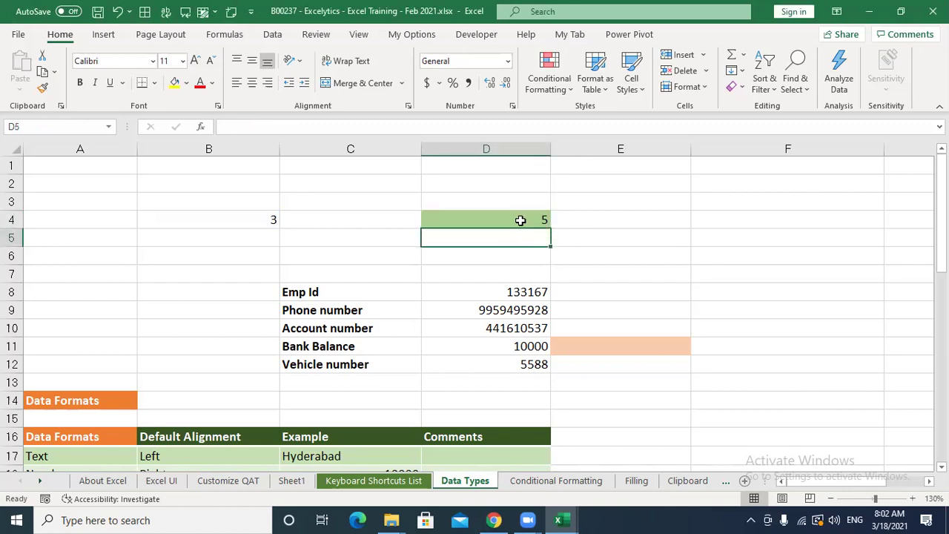
{"action": "left_click", "coordinate": [521, 220]}
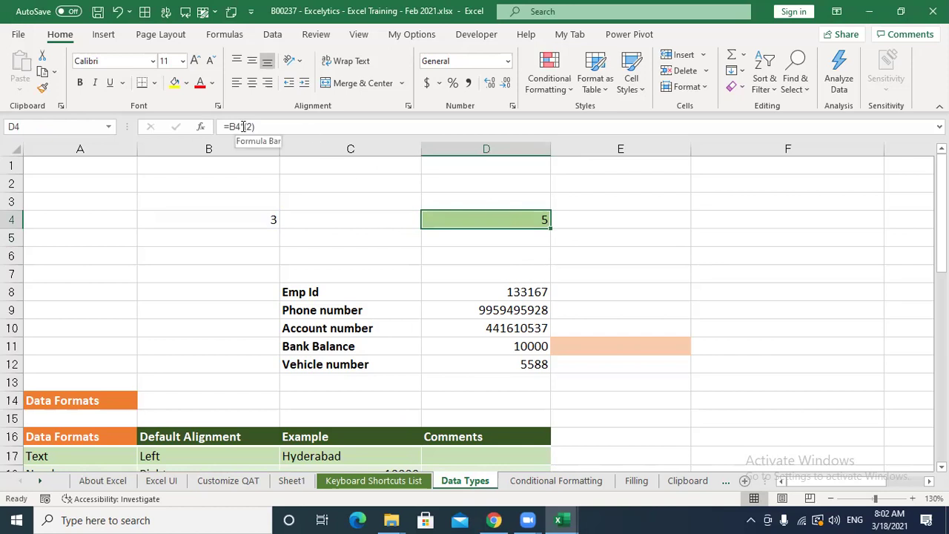
{"action": "left_click", "coordinate": [244, 126]}
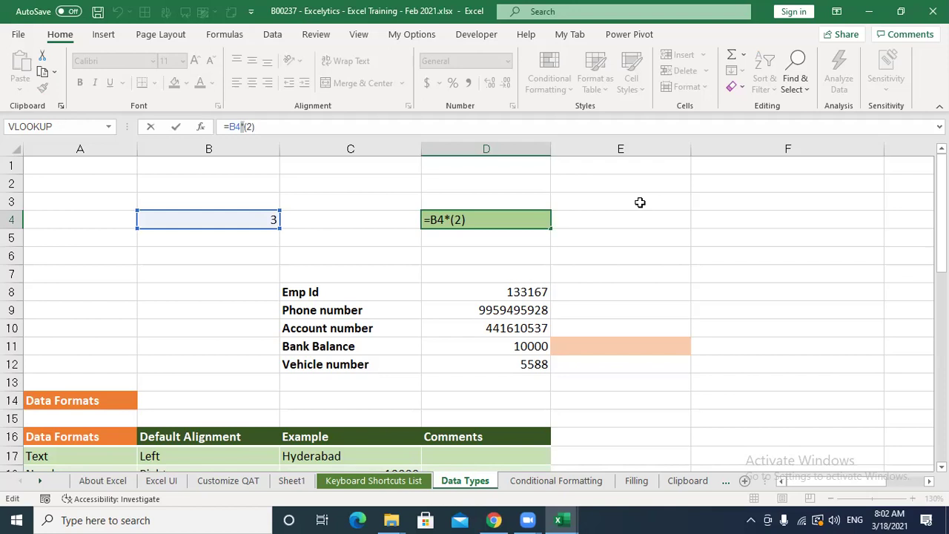
{"action": "key", "text": "ctrl+Return"}
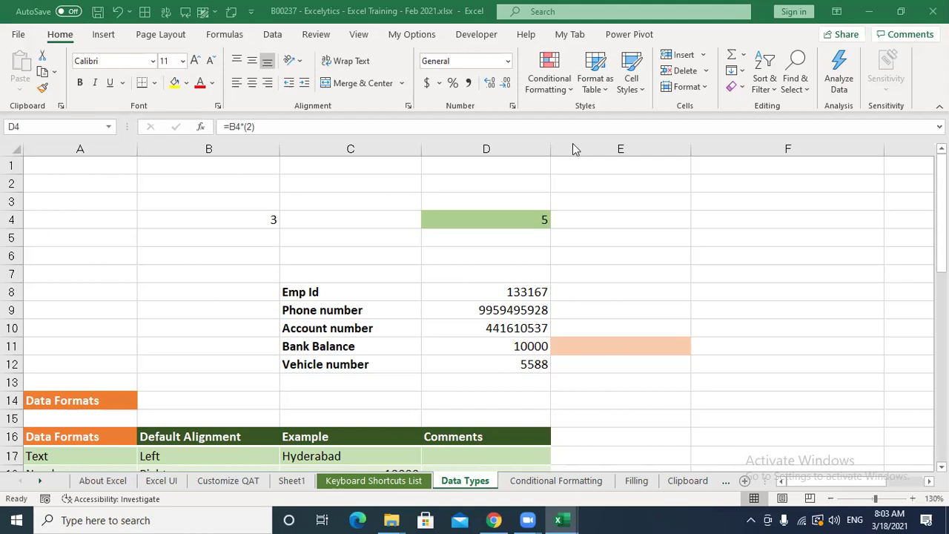
Step: Check that B4 stores 2.5, then try one and two decimals before reverting to whole numbers
{"action": "left_click", "coordinate": [250, 224]}
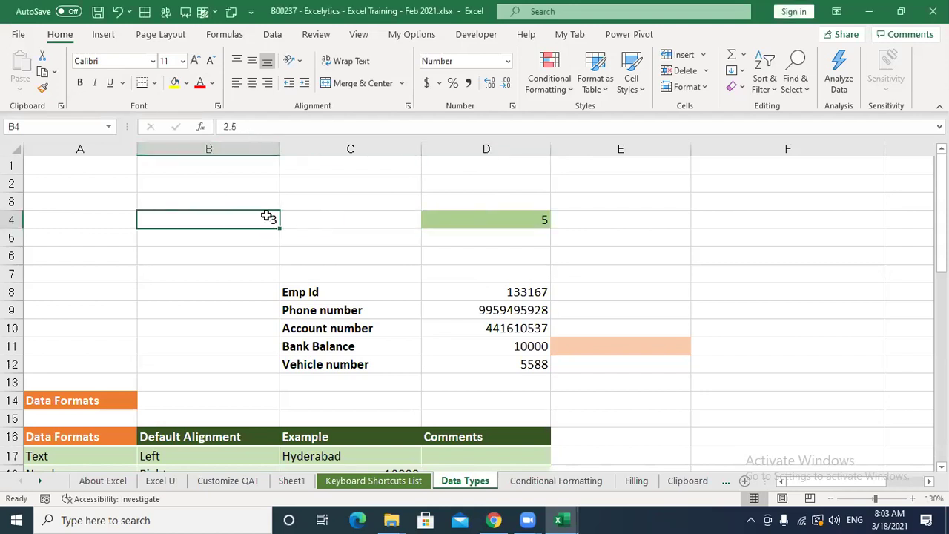
{"action": "left_click", "coordinate": [302, 127]}
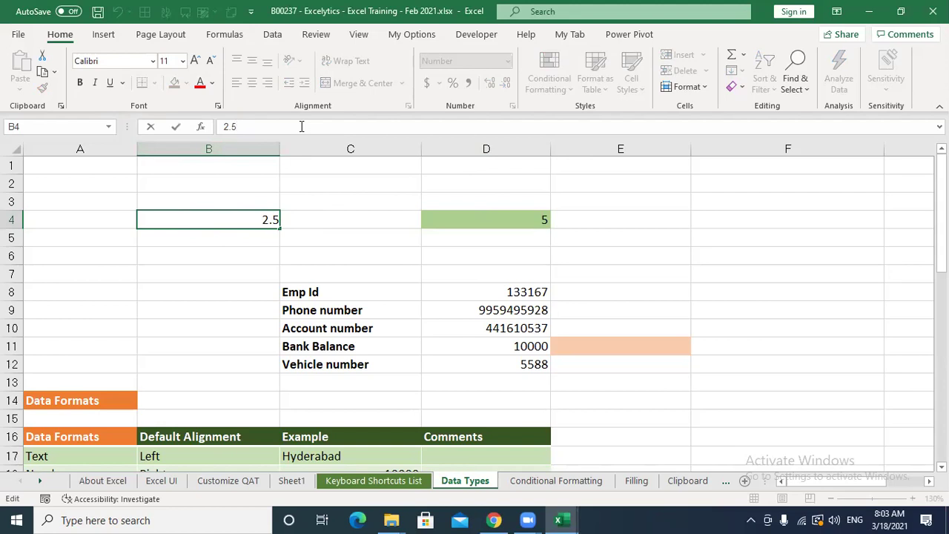
{"action": "key", "text": "Escape"}
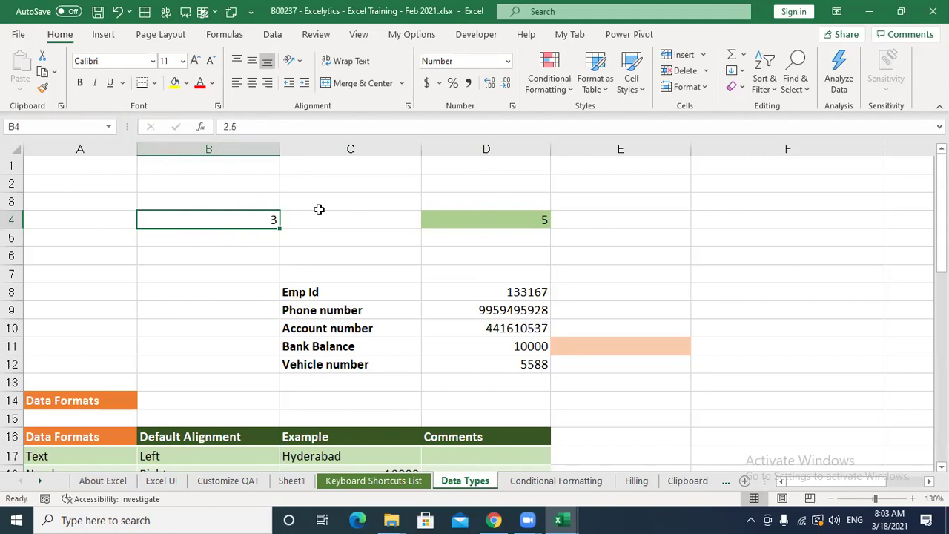
{"action": "left_click", "coordinate": [489, 84]}
{"action": "left_click", "coordinate": [490, 84]}
{"action": "left_click", "coordinate": [505, 85]}
{"action": "left_click", "coordinate": [505, 85]}
Step: Recheck B4 and D4, then give B4 one decimal place so it displays 2.5
{"action": "left_click", "coordinate": [289, 126]}
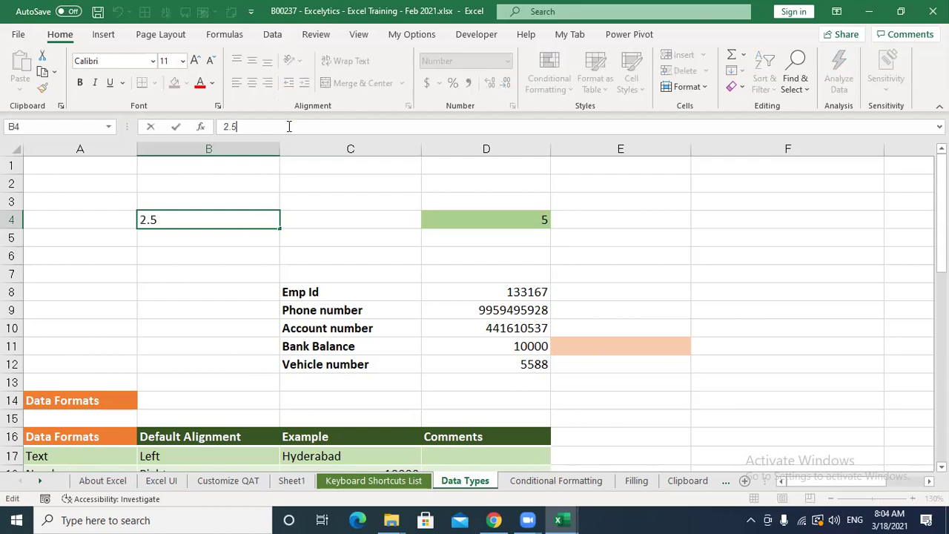
{"action": "key", "text": "Escape"}
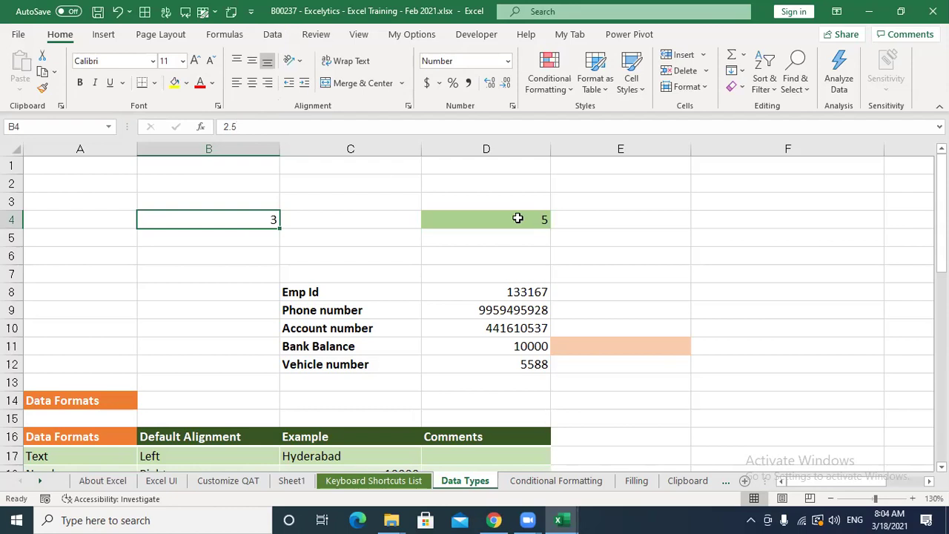
{"action": "left_click", "coordinate": [513, 220]}
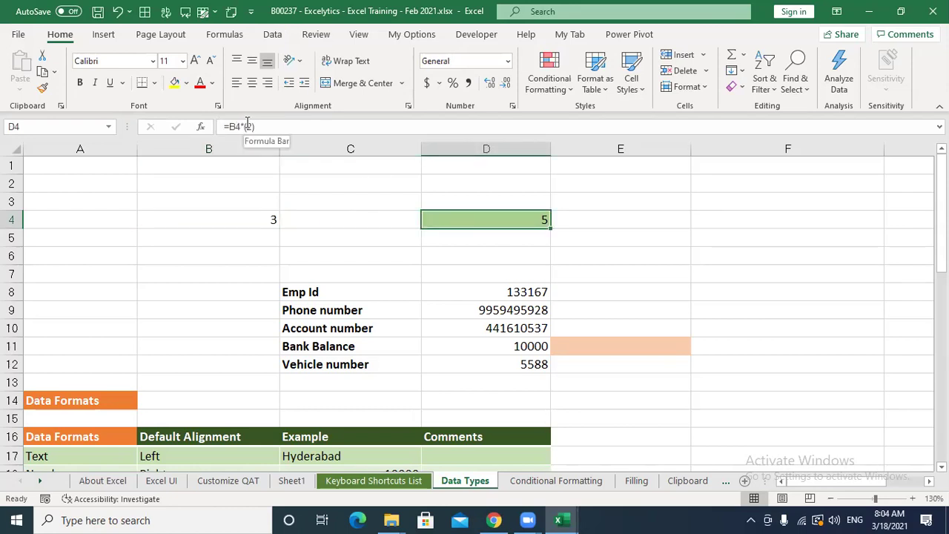
{"action": "left_click", "coordinate": [254, 221]}
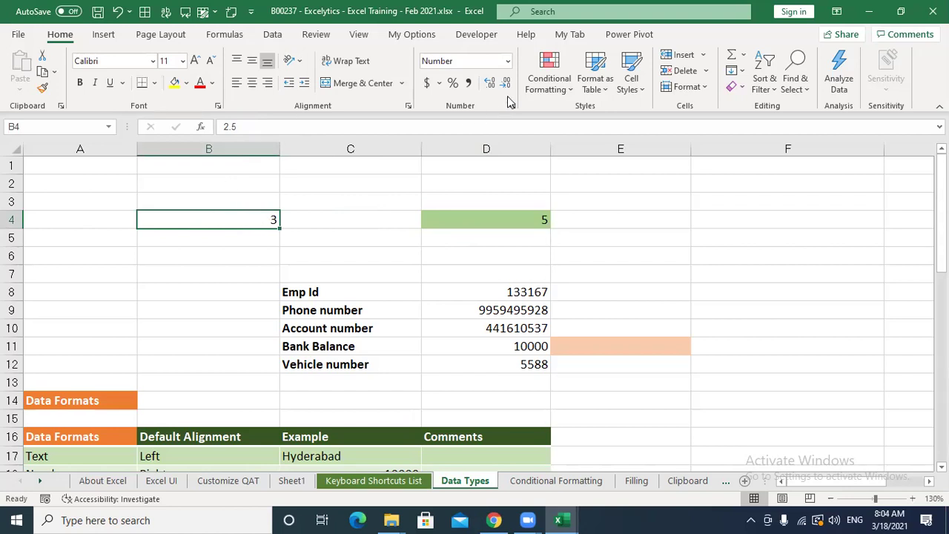
{"action": "left_click", "coordinate": [488, 83]}
{"action": "left_click", "coordinate": [473, 219]}
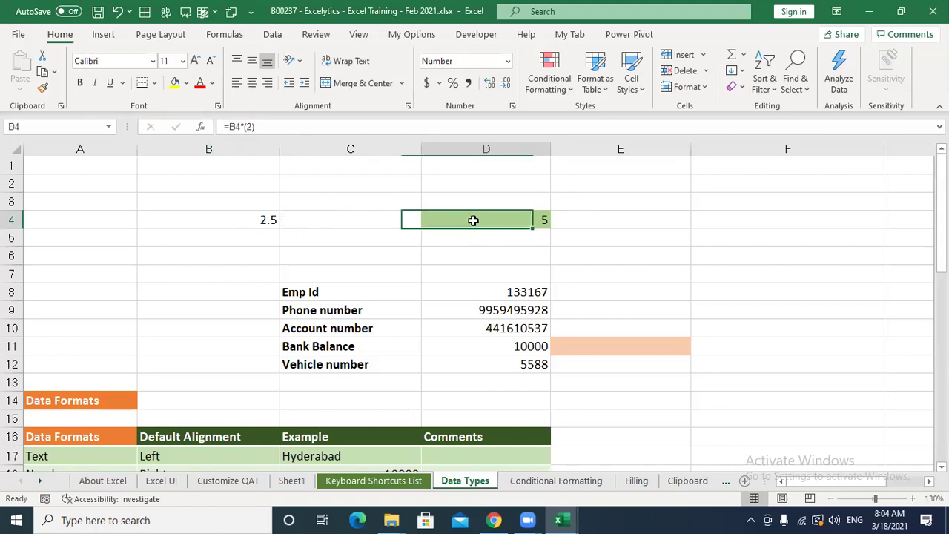
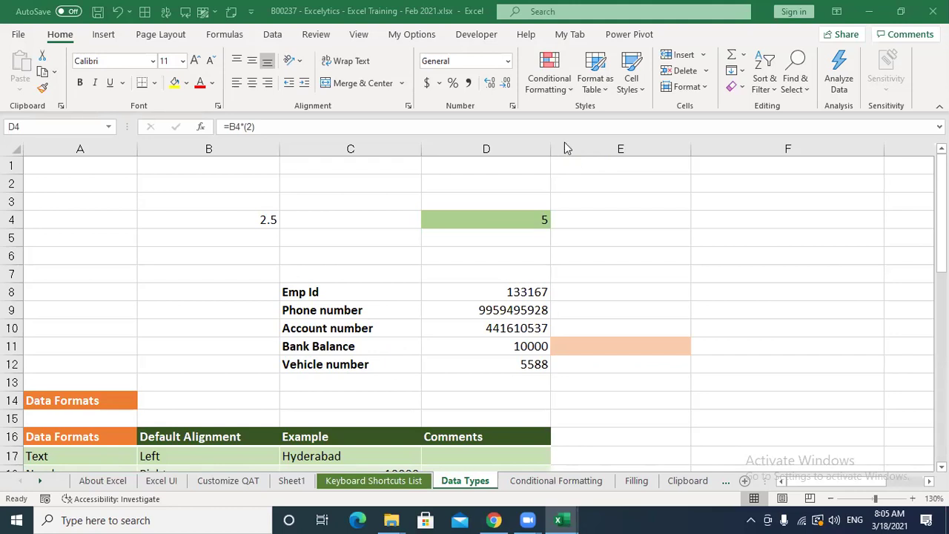
Step: Review the sheet by selecting the 2.5 value in B4 and nearby empty cells
{"action": "left_click", "coordinate": [216, 239]}
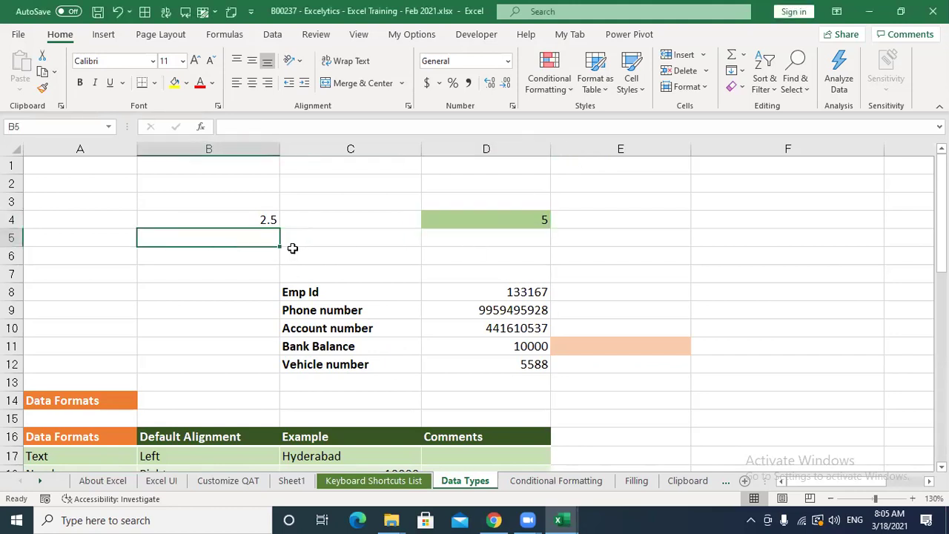
{"action": "left_click", "coordinate": [261, 215]}
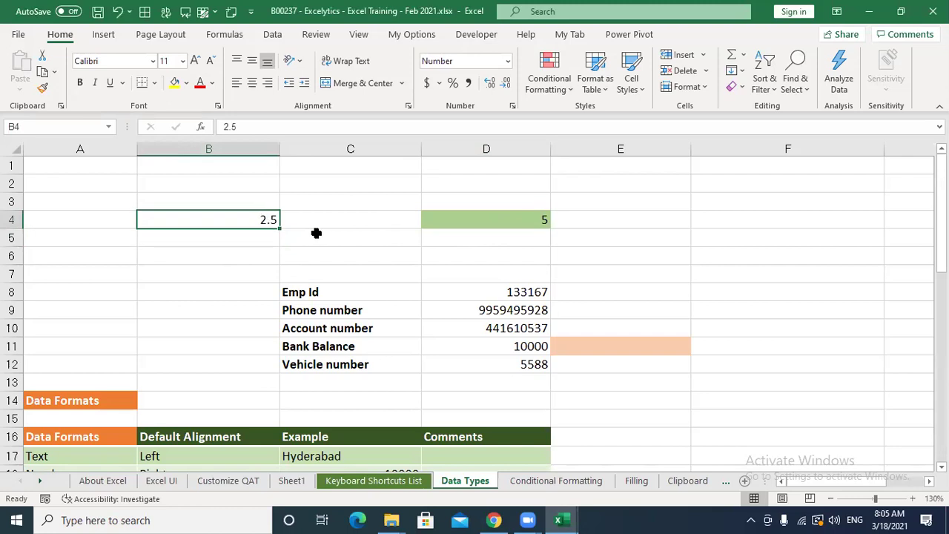
{"action": "left_click", "coordinate": [382, 238]}
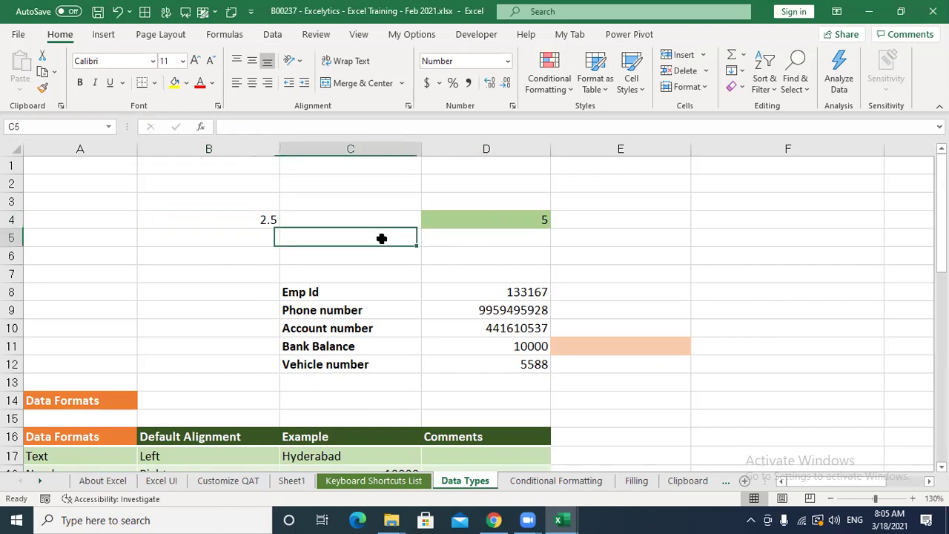
{"action": "scroll", "coordinate": [257, 254], "scroll_direction": "down", "scroll_amount": 1}
{"action": "scroll", "coordinate": [257, 254], "scroll_direction": "down", "scroll_amount": 2}
{"action": "scroll", "coordinate": [256, 253], "scroll_direction": "up", "scroll_amount": 3}
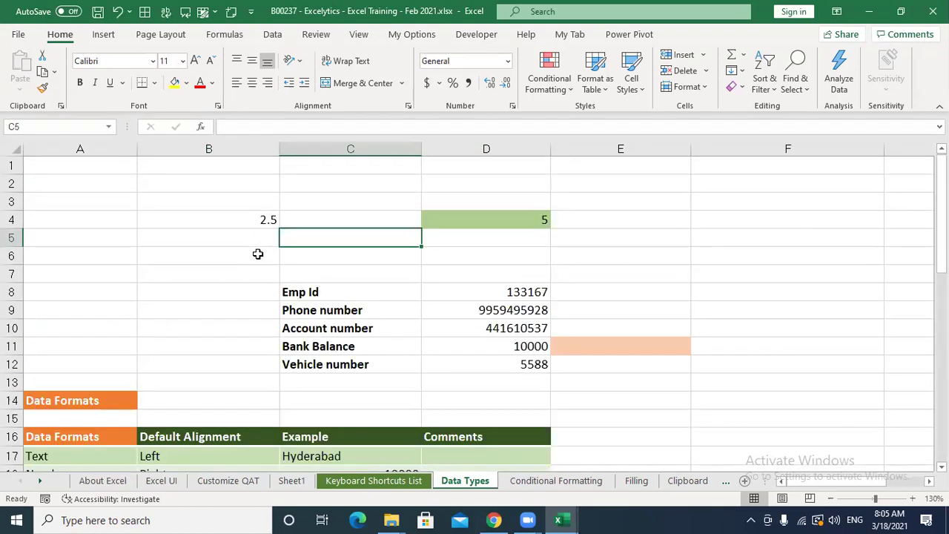
Step: Delete the sample values in D8:E12, keeping the Emp Id through Vehicle number labels
{"action": "left_click_drag", "start_coordinate": [680, 299], "coordinate": [518, 366]}
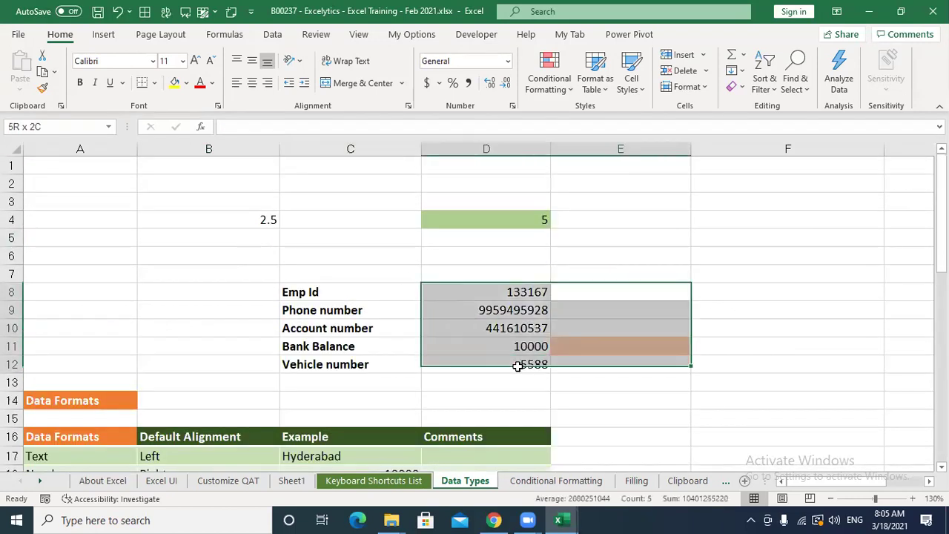
{"action": "key", "text": "Delete"}
{"action": "left_click", "coordinate": [448, 257]}
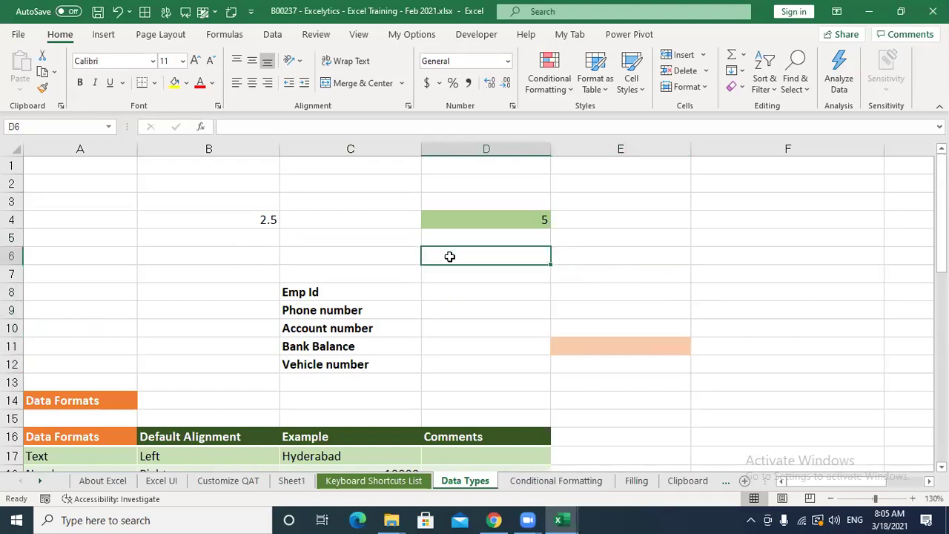
{"action": "scroll", "coordinate": [399, 277], "scroll_direction": "down", "scroll_amount": 1}
{"action": "scroll", "coordinate": [399, 278], "scroll_direction": "down", "scroll_amount": 1}
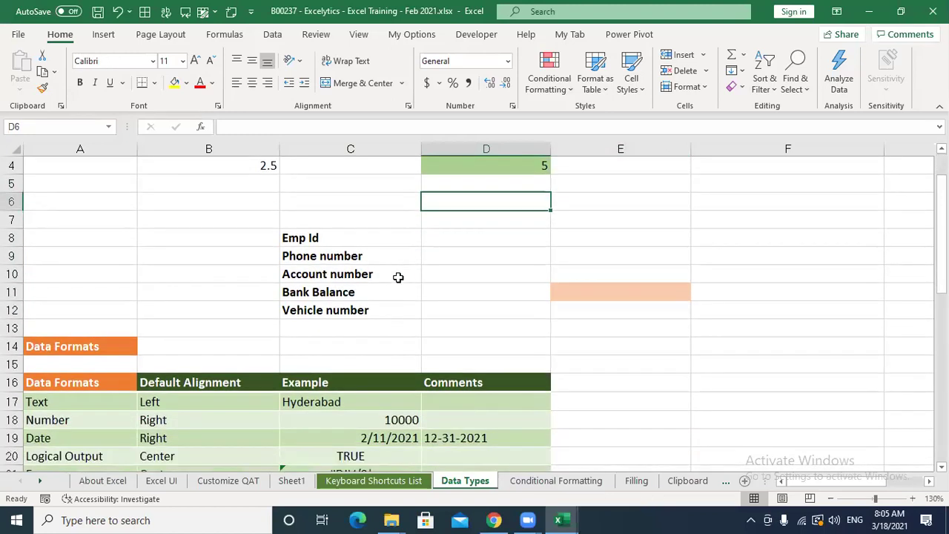
{"action": "left_click", "coordinate": [383, 239]}
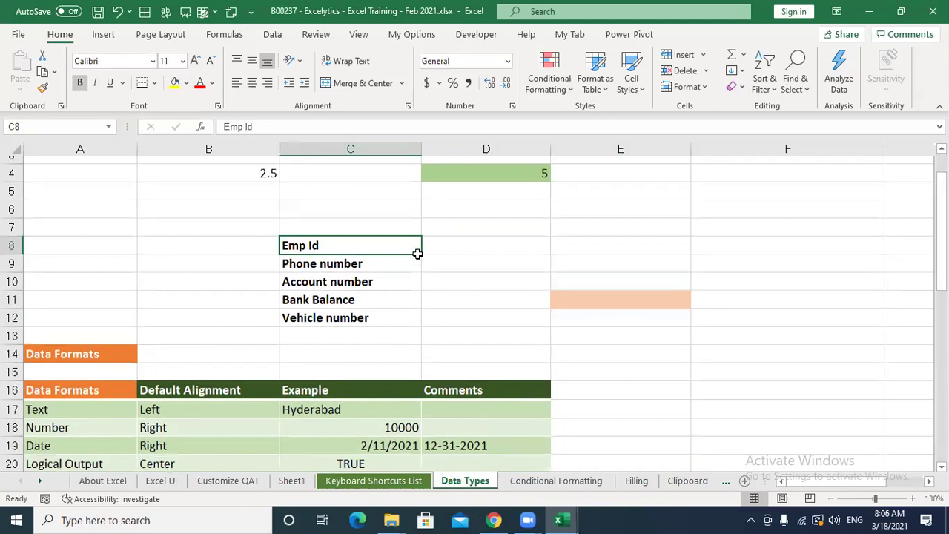
{"action": "scroll", "coordinate": [333, 222], "scroll_direction": "up", "scroll_amount": 1}
{"action": "left_click", "coordinate": [231, 220]}
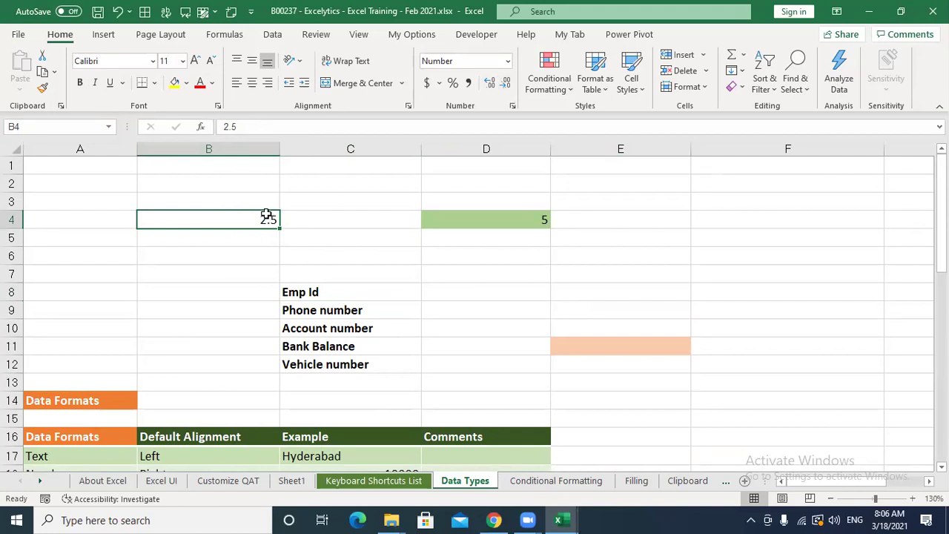
{"action": "left_click", "coordinate": [505, 82]}
{"action": "left_click", "coordinate": [505, 62]}
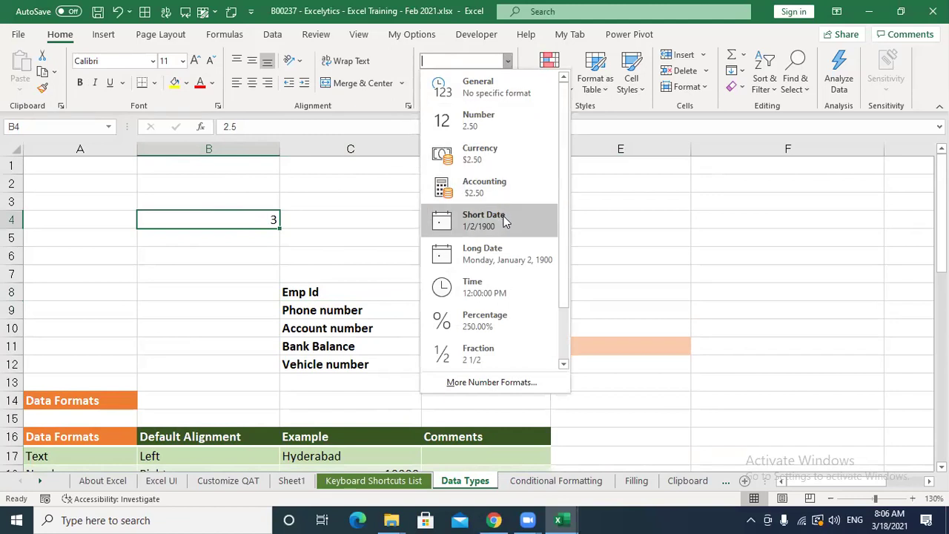
{"action": "left_click", "coordinate": [508, 332]}
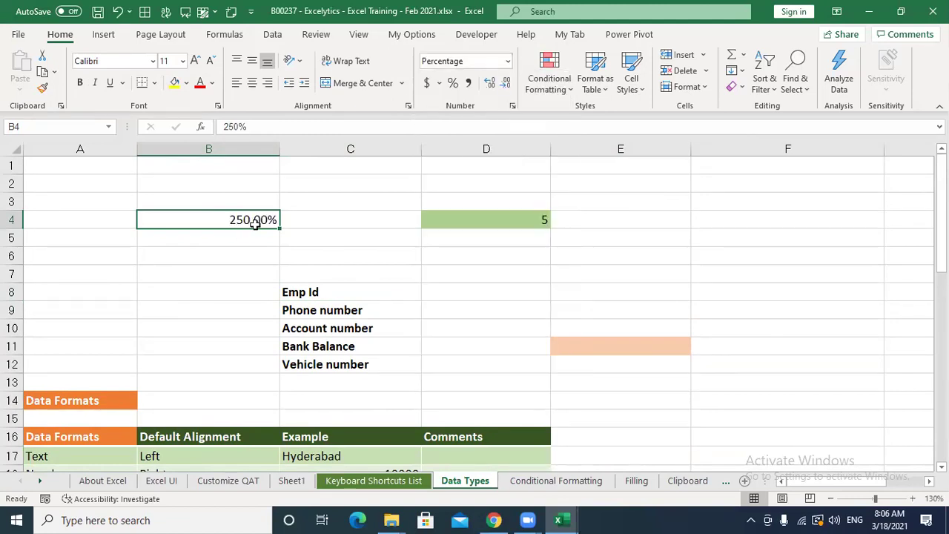
{"action": "left_click", "coordinate": [508, 61]}
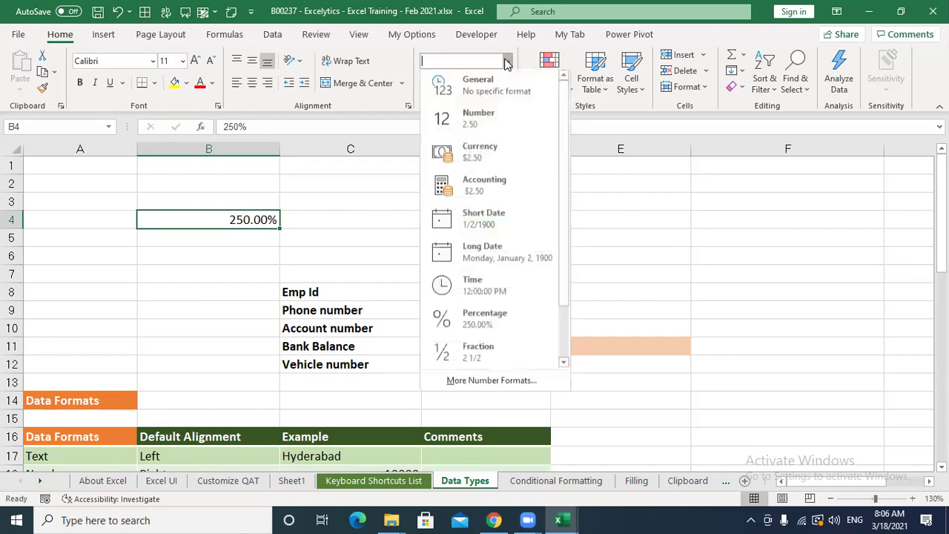
{"action": "left_click", "coordinate": [497, 343]}
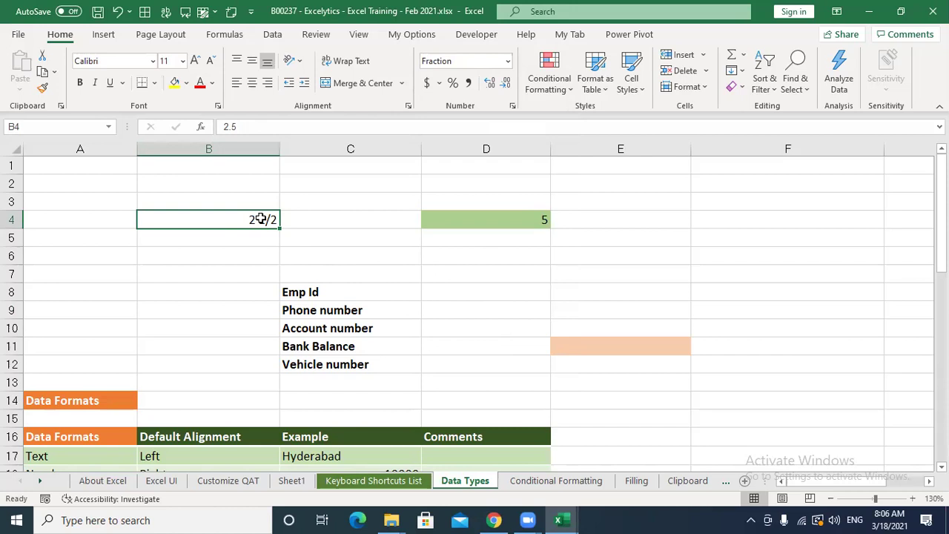
{"action": "left_click", "coordinate": [507, 61]}
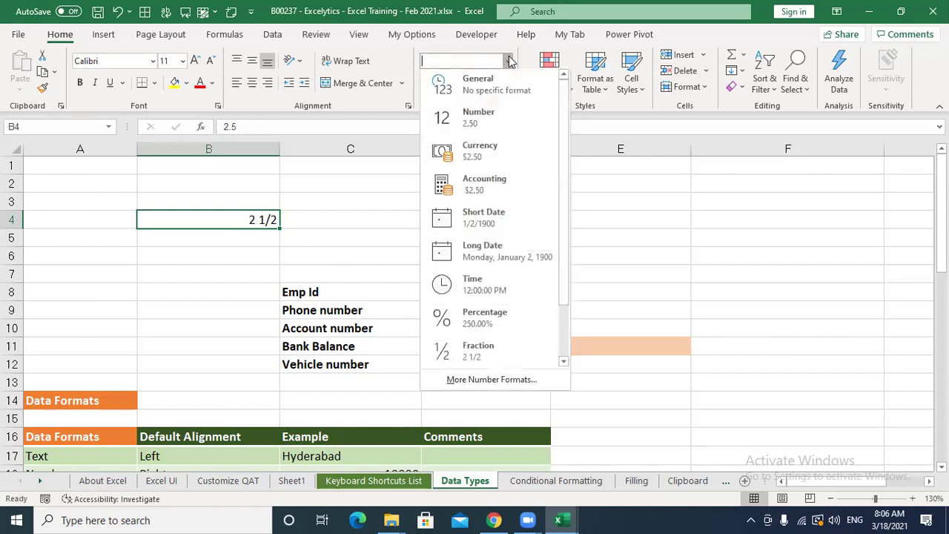
{"action": "left_click", "coordinate": [495, 87]}
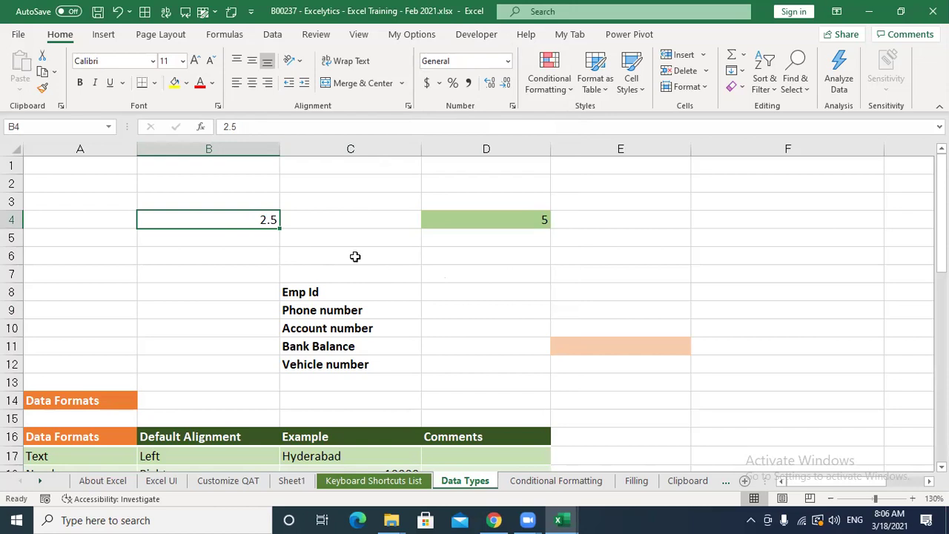
{"action": "left_click", "coordinate": [349, 230]}
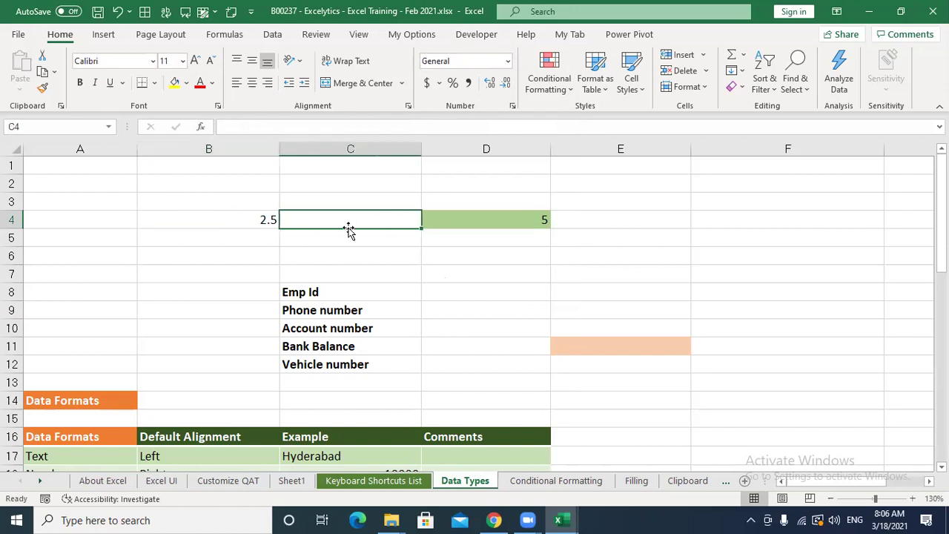
{"action": "left_click", "coordinate": [316, 238]}
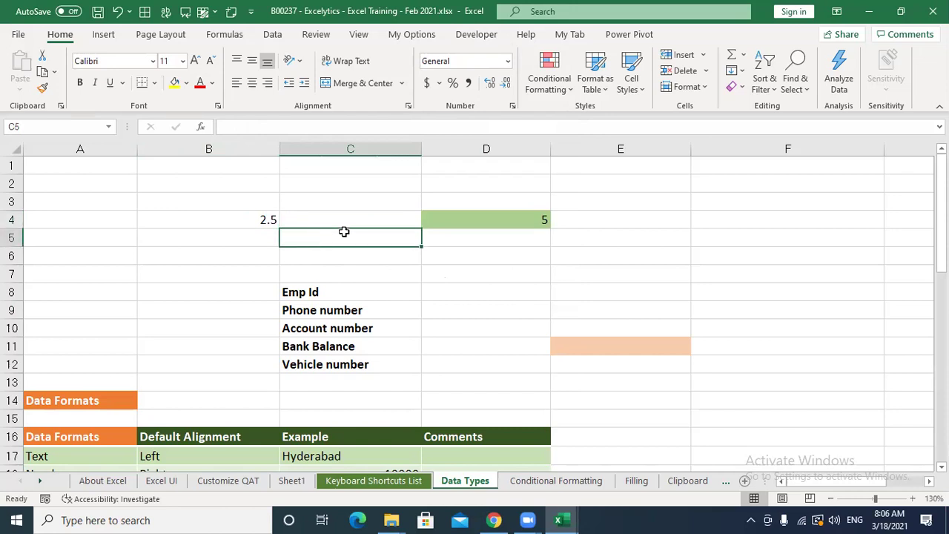
{"action": "left_click", "coordinate": [499, 296]}
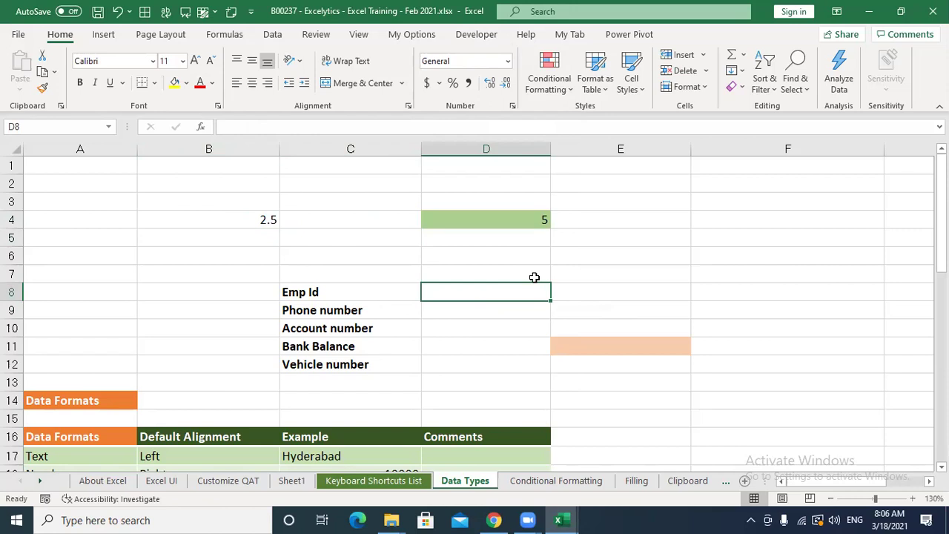
Step: Enter an employee ID, phone number, corrected account number, 5000 and a vehicle number in D8:D12
{"action": "type", "text": "1714"}
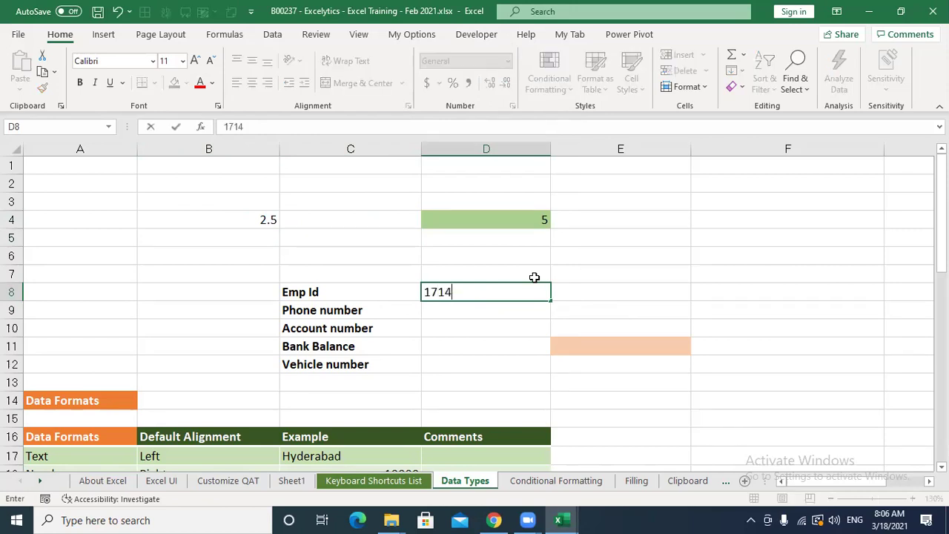
{"action": "type", "text": "16"}
{"action": "key", "text": "Return"}
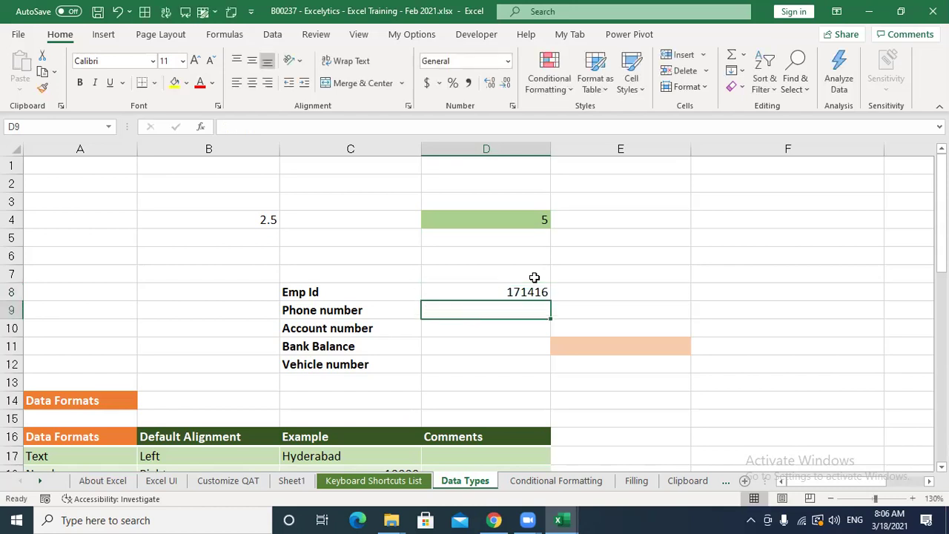
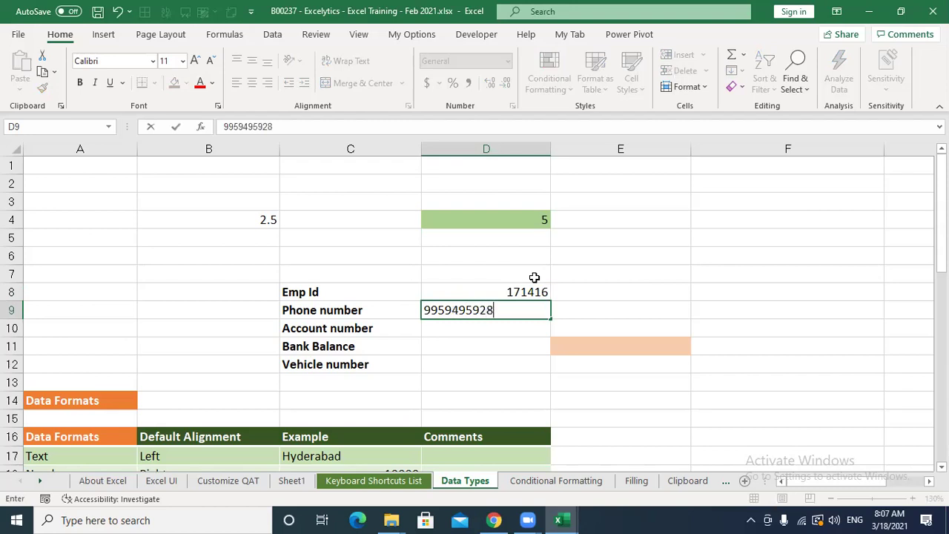
{"action": "key", "text": "Return"}
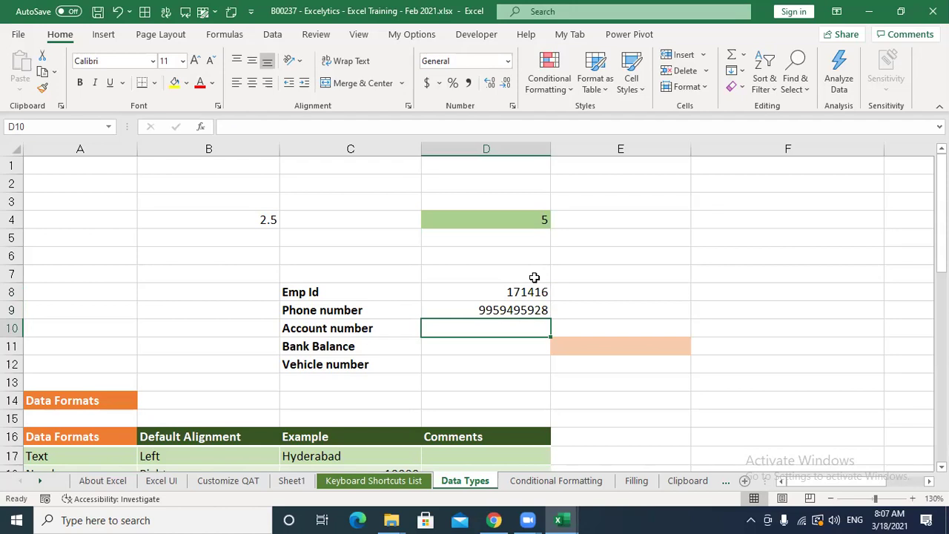
{"action": "key", "text": "Return"}
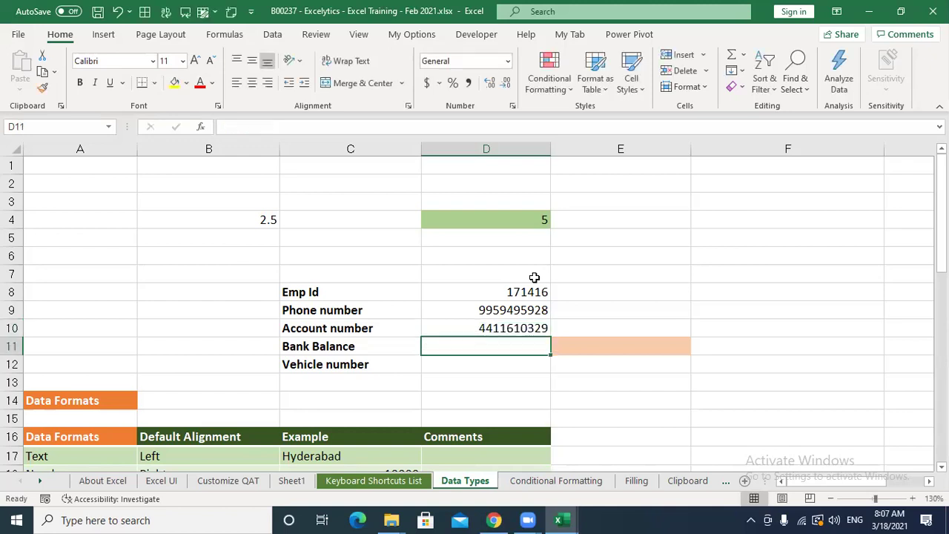
{"action": "type", "text": "5000"}
{"action": "key", "text": "Return"}
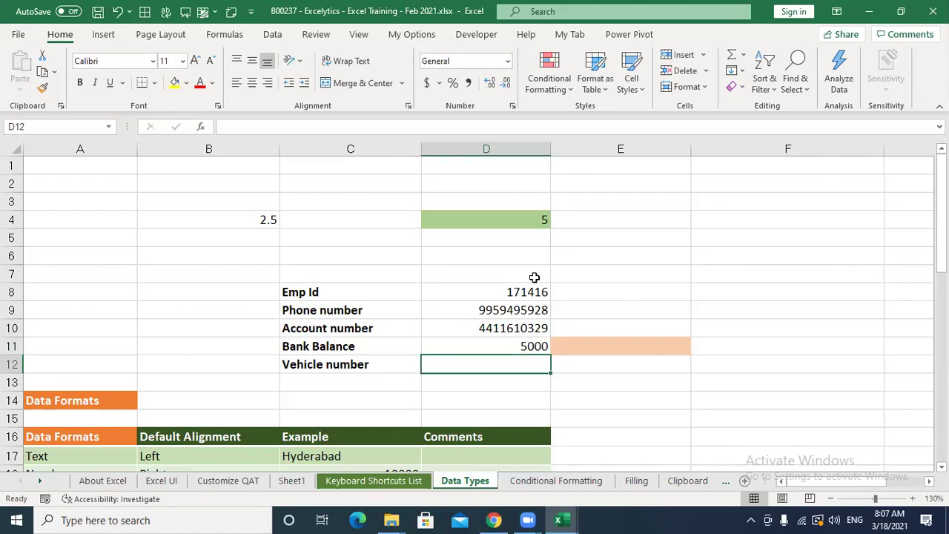
{"action": "type", "text": "5588"}
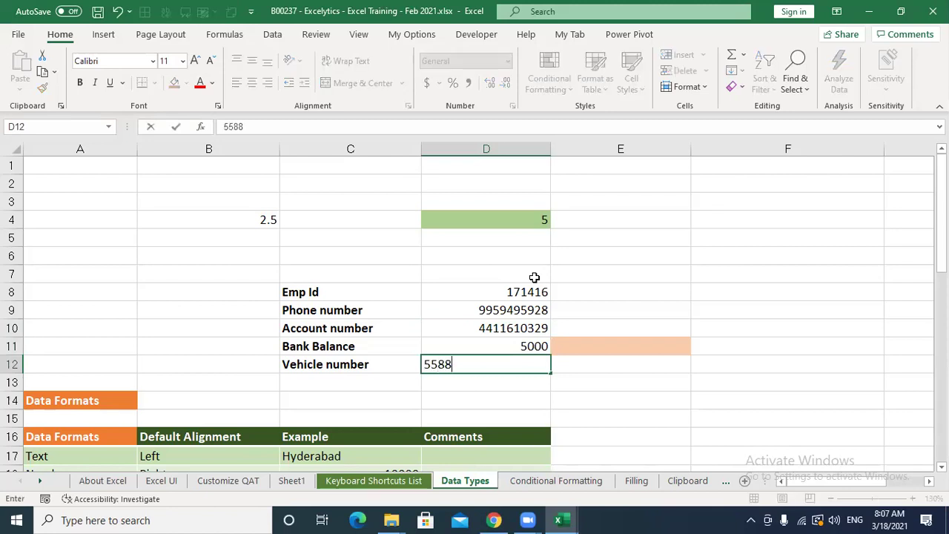
{"action": "key", "text": "Return"}
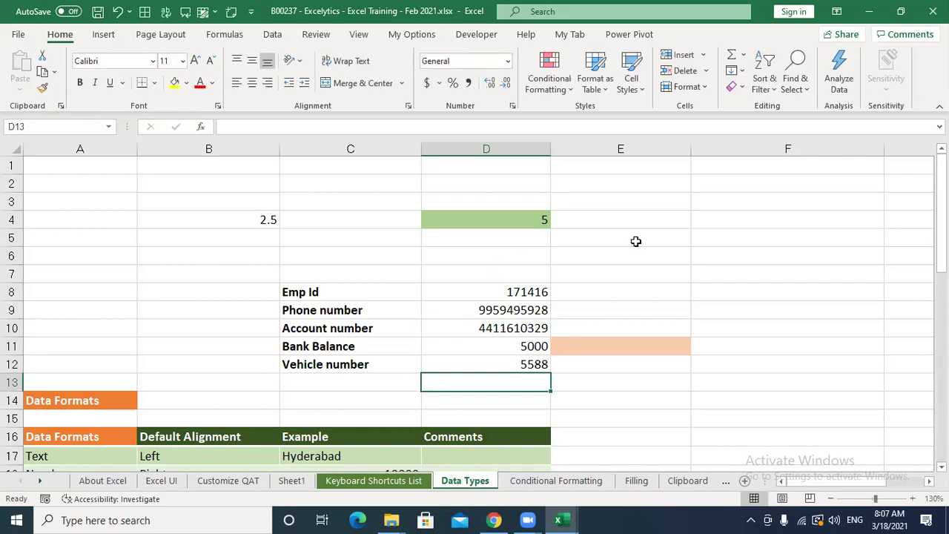
{"action": "left_click_drag", "start_coordinate": [471, 295], "coordinate": [485, 364]}
{"action": "left_click_drag", "start_coordinate": [462, 289], "coordinate": [472, 363]}
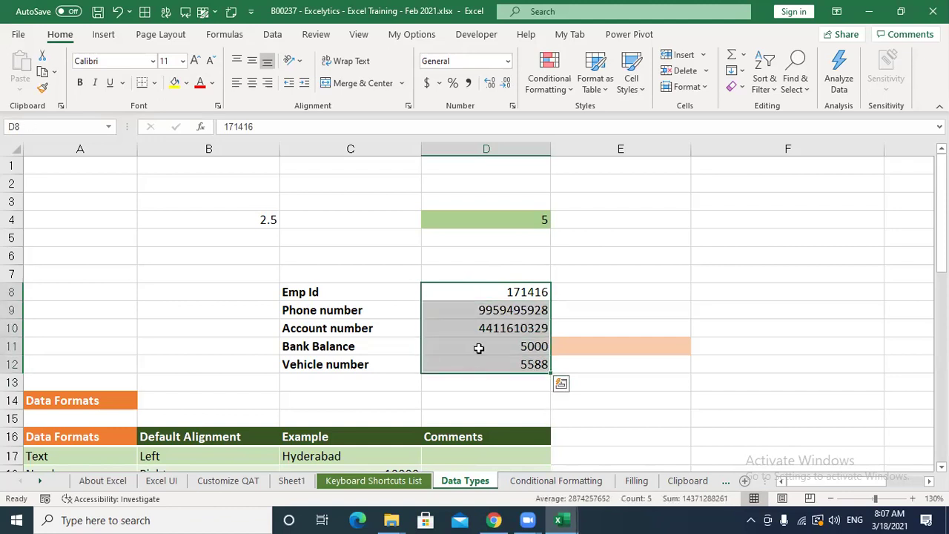
{"action": "left_click", "coordinate": [460, 289]}
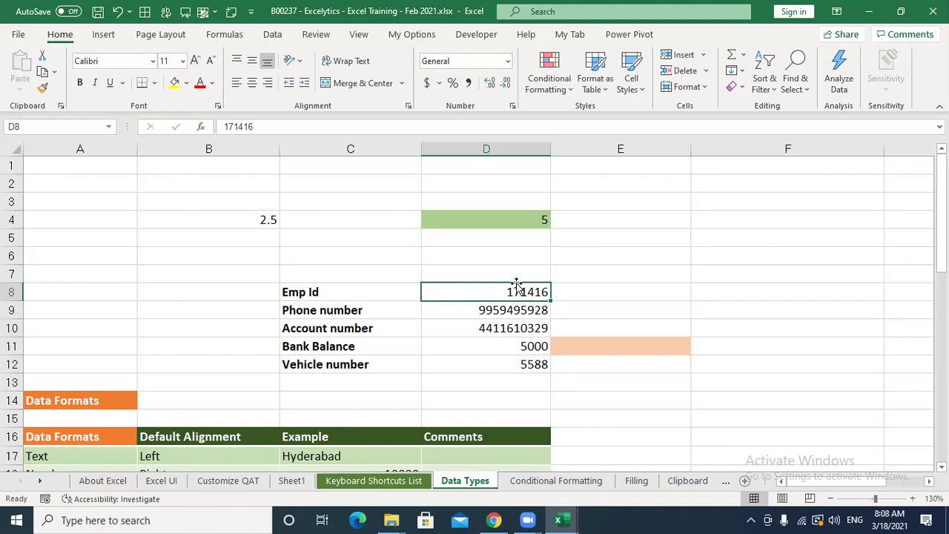
{"action": "left_click", "coordinate": [466, 329]}
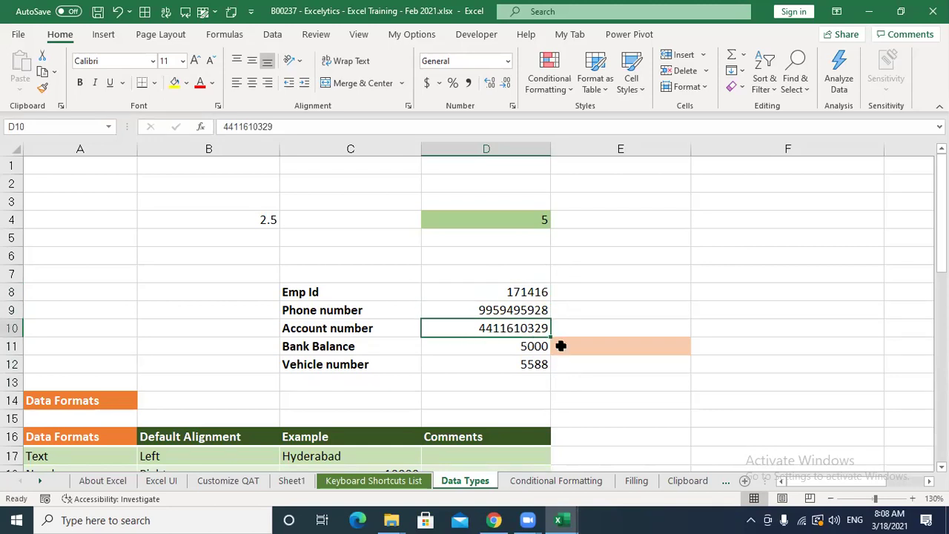
{"action": "left_click", "coordinate": [490, 349]}
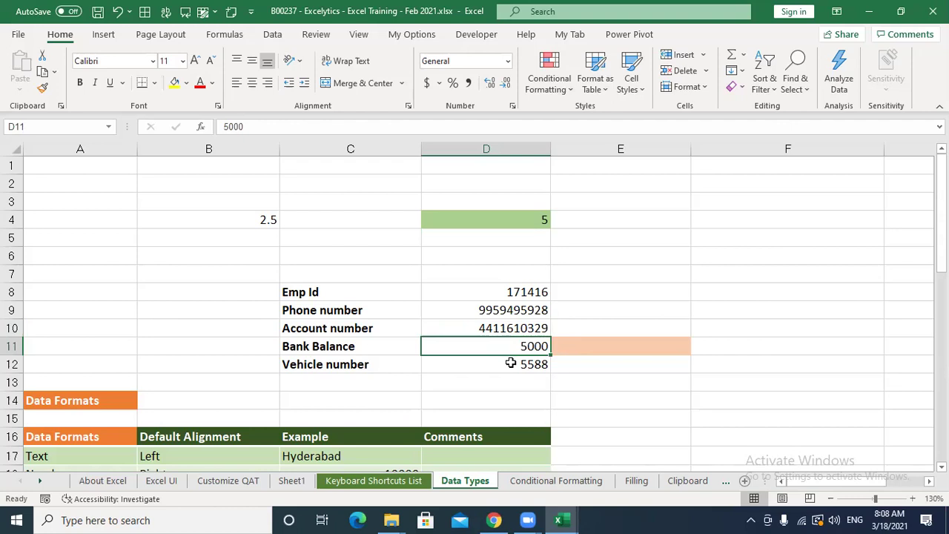
{"action": "left_click", "coordinate": [488, 289]}
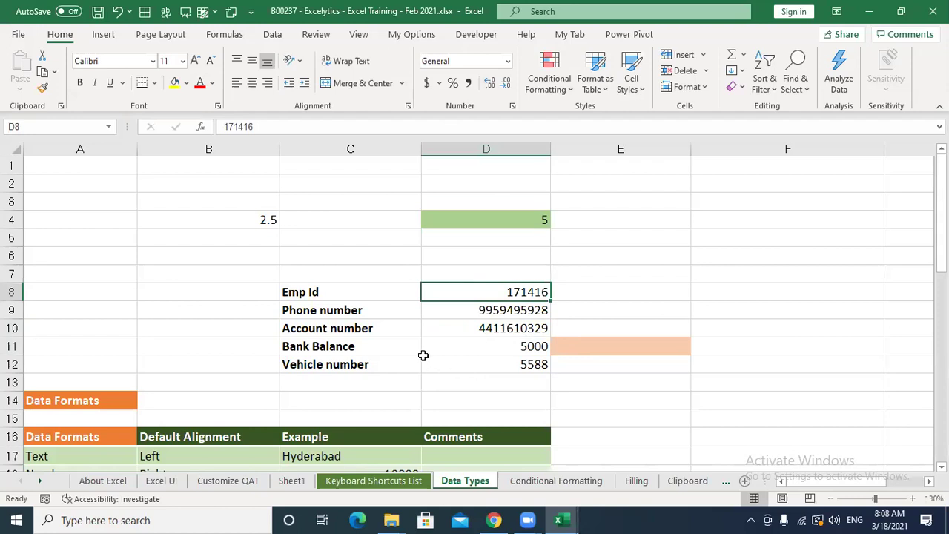
{"action": "key", "text": "Down"}
{"action": "key", "text": "Down"}
{"action": "key", "text": "Down"}
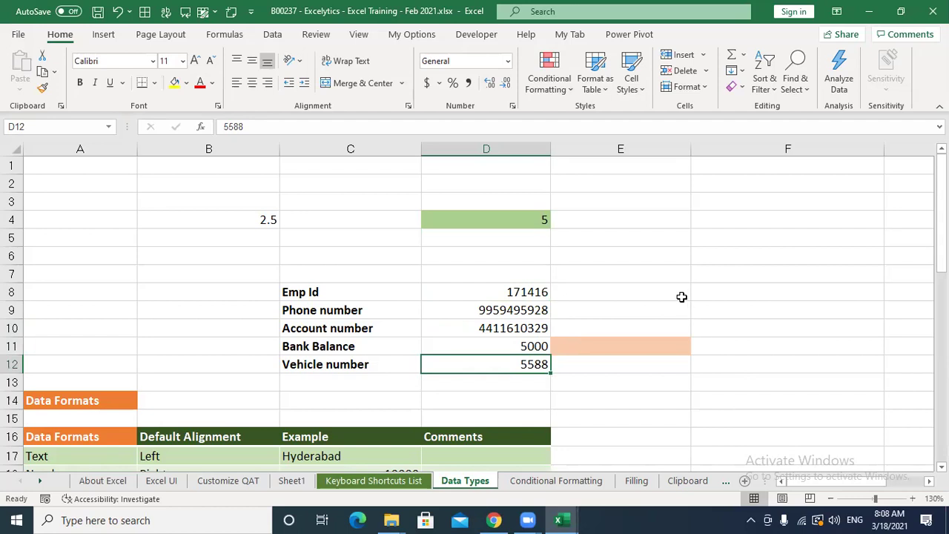
{"action": "left_click_drag", "start_coordinate": [497, 289], "coordinate": [503, 362]}
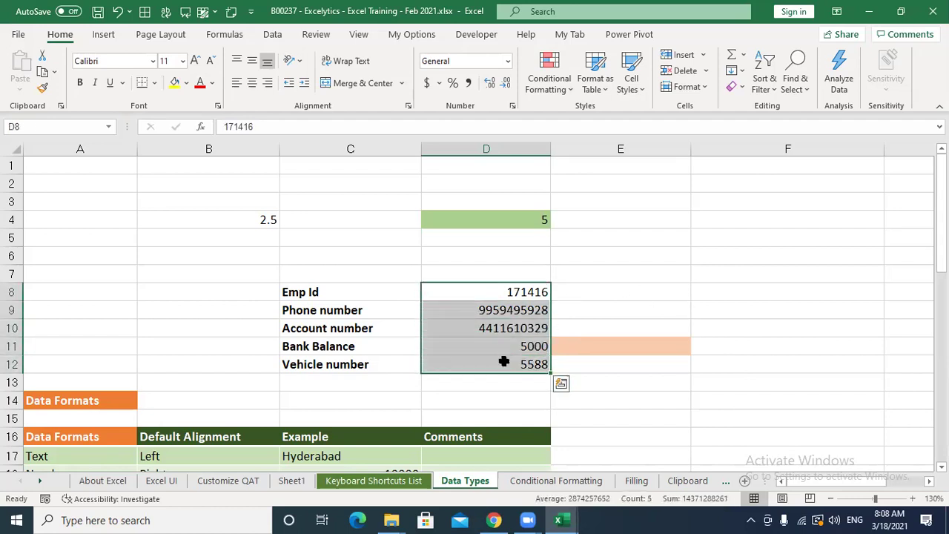
{"action": "left_click", "coordinate": [482, 292]}
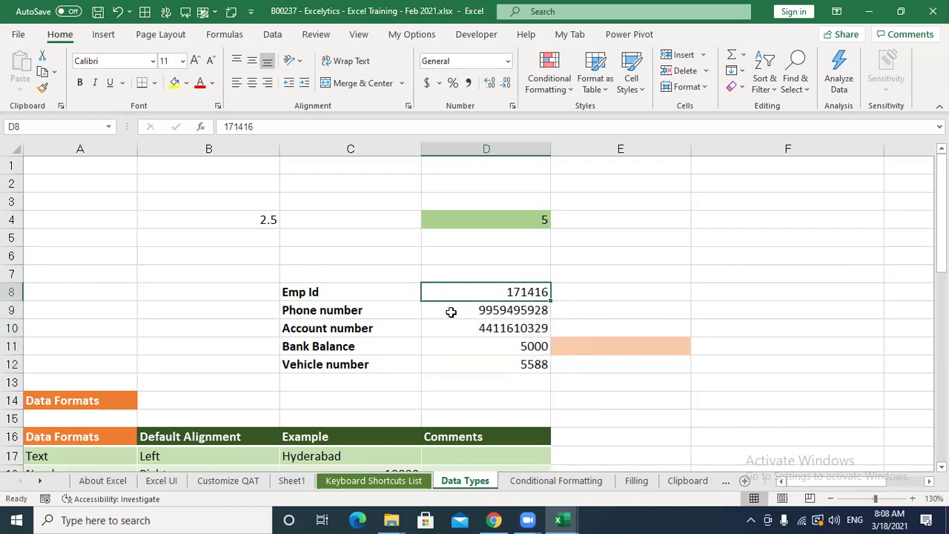
{"action": "left_click", "coordinate": [451, 311]}
{"action": "left_click", "coordinate": [453, 332]}
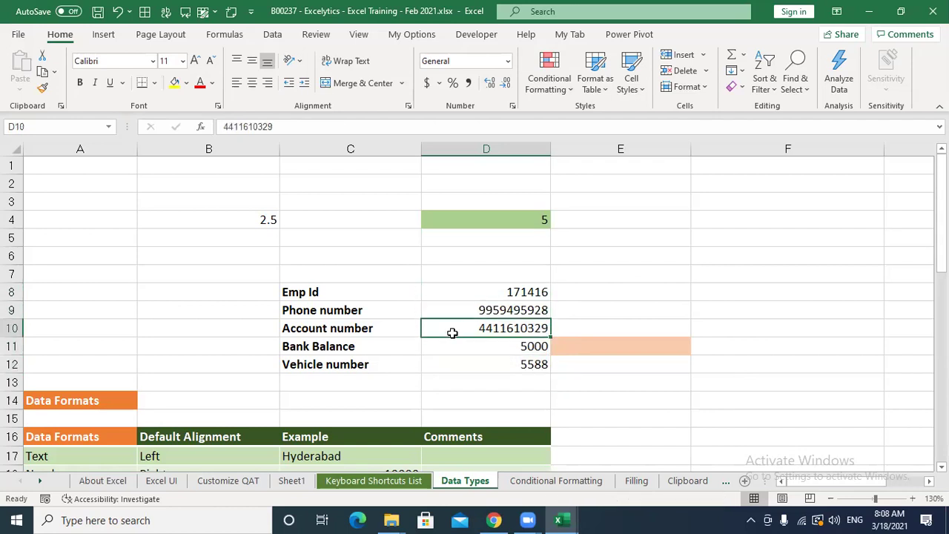
{"action": "left_click", "coordinate": [495, 367]}
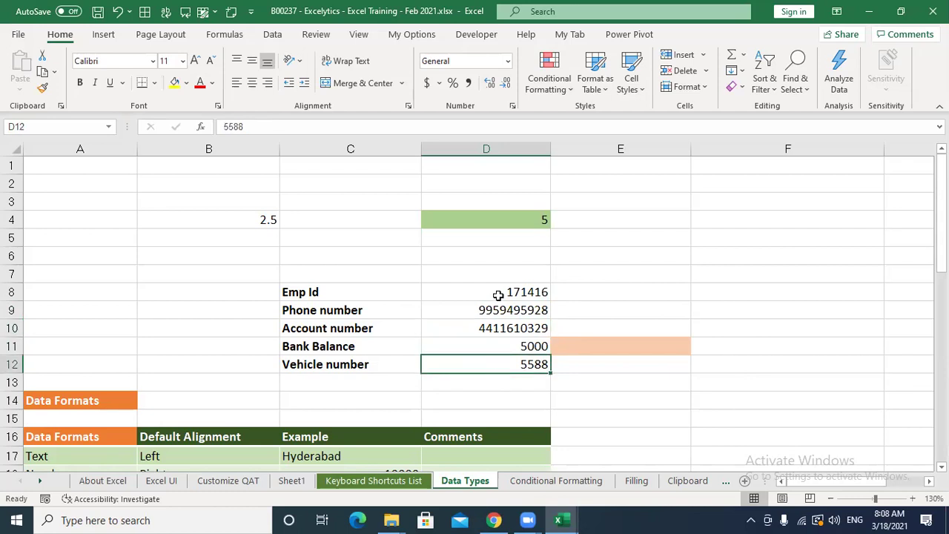
{"action": "left_click", "coordinate": [475, 310]}
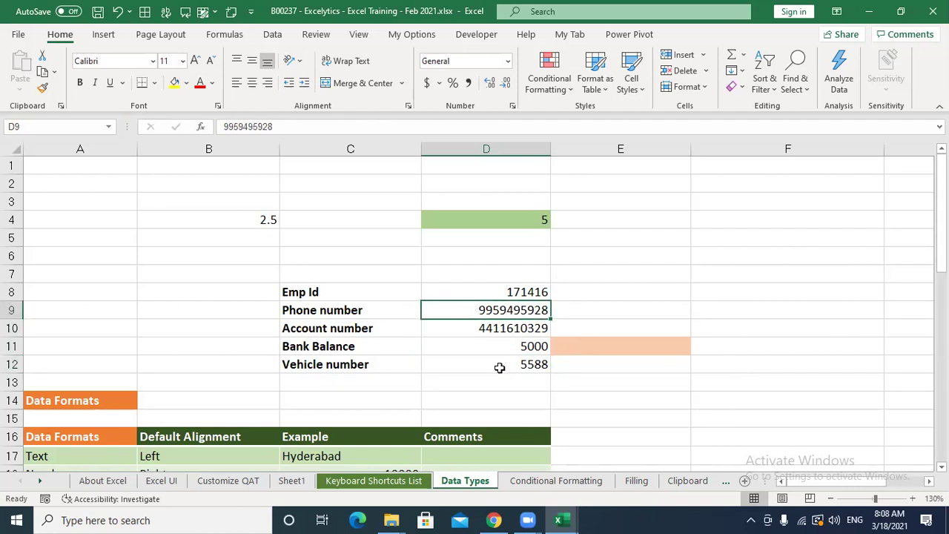
{"action": "left_click", "coordinate": [473, 348]}
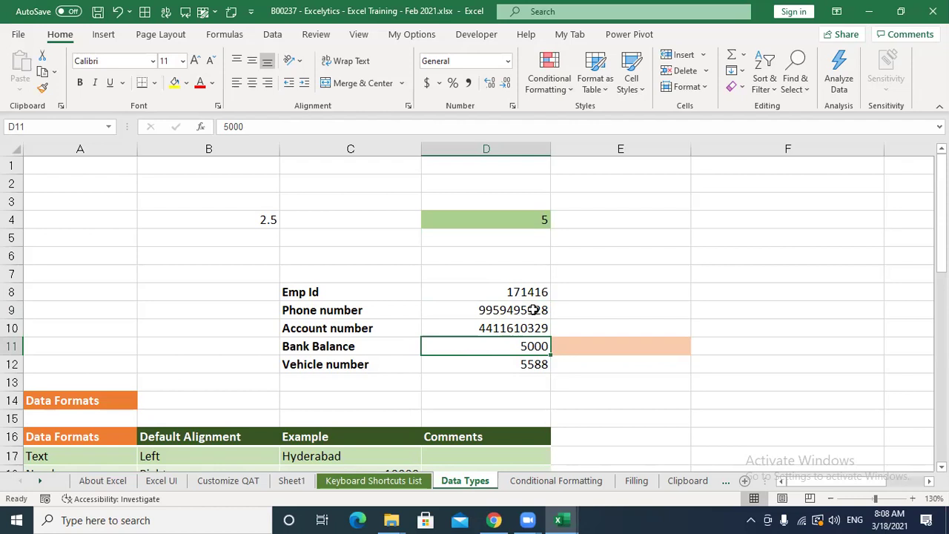
{"action": "left_click_drag", "start_coordinate": [515, 292], "coordinate": [511, 369]}
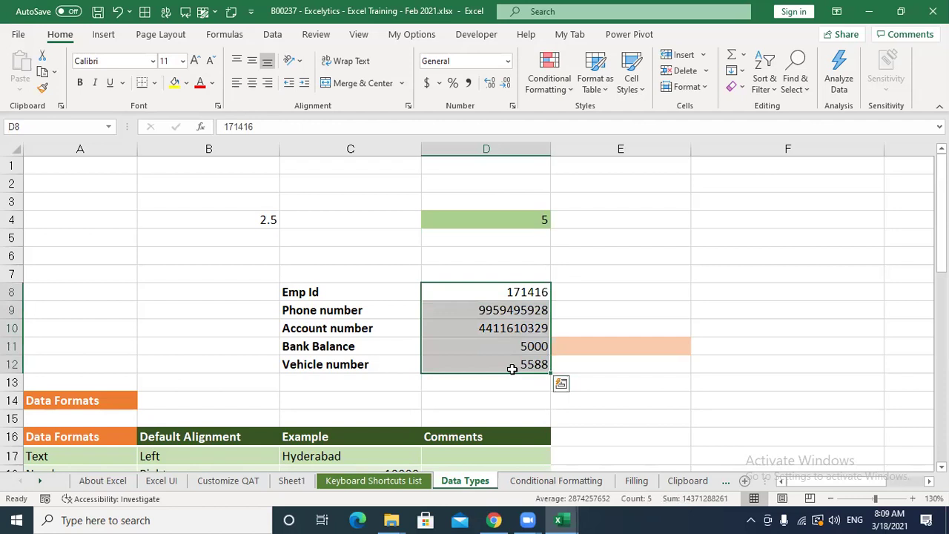
{"action": "scroll", "coordinate": [512, 368], "scroll_direction": "down", "scroll_amount": 2}
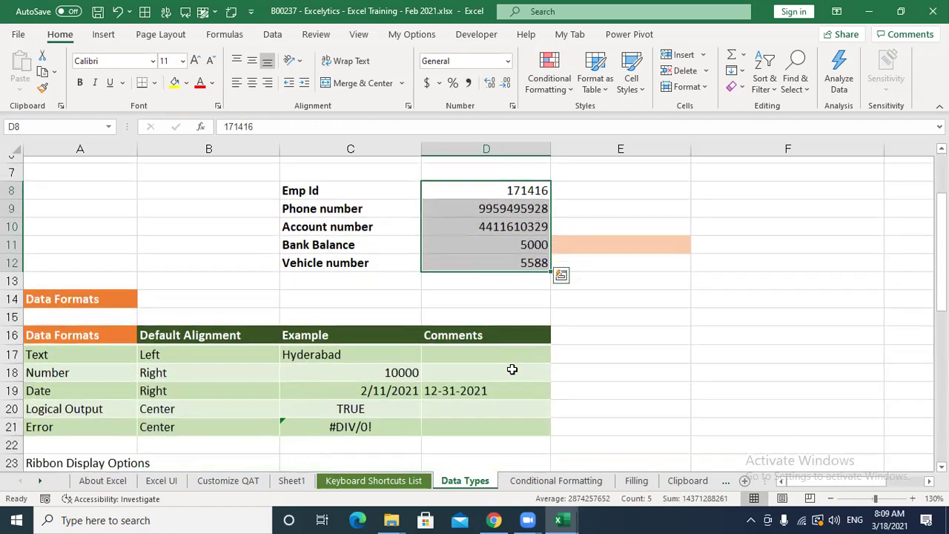
{"action": "left_click", "coordinate": [322, 276]}
{"action": "scroll", "coordinate": [152, 300], "scroll_direction": "down", "scroll_amount": 1}
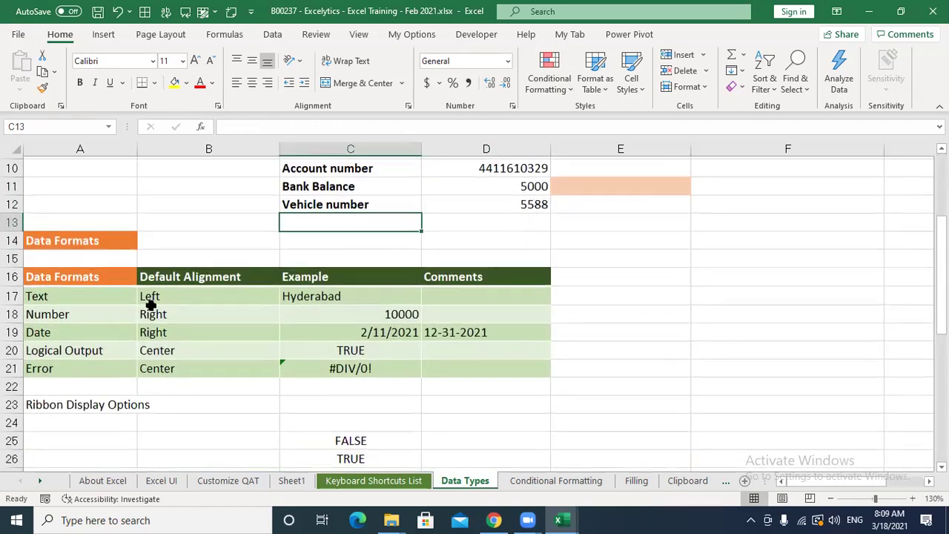
{"action": "scroll", "coordinate": [137, 297], "scroll_direction": "down", "scroll_amount": 1}
{"action": "left_click", "coordinate": [103, 241]}
{"action": "left_click_drag", "start_coordinate": [105, 295], "coordinate": [102, 312]}
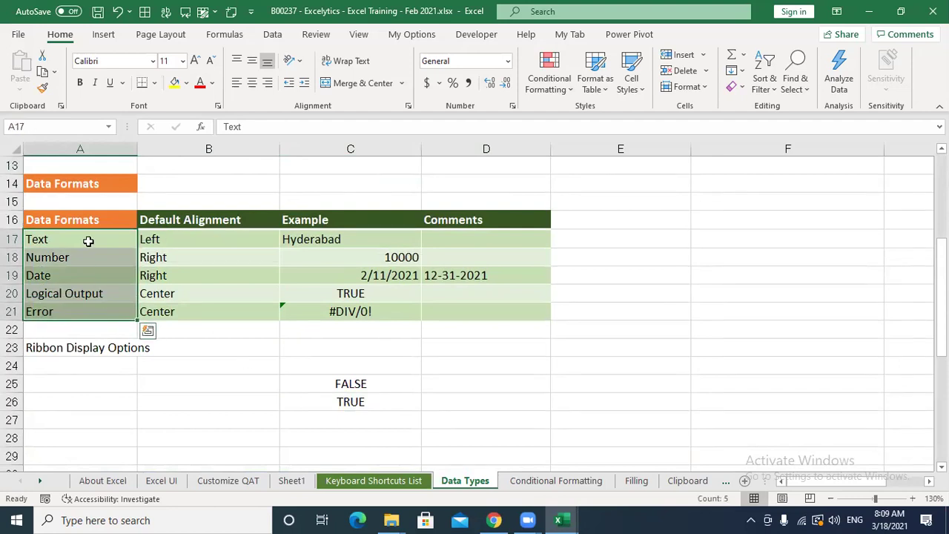
{"action": "left_click", "coordinate": [86, 242]}
{"action": "left_click", "coordinate": [86, 259]}
{"action": "left_click", "coordinate": [101, 279]}
{"action": "left_click", "coordinate": [113, 298]}
{"action": "left_click", "coordinate": [108, 312]}
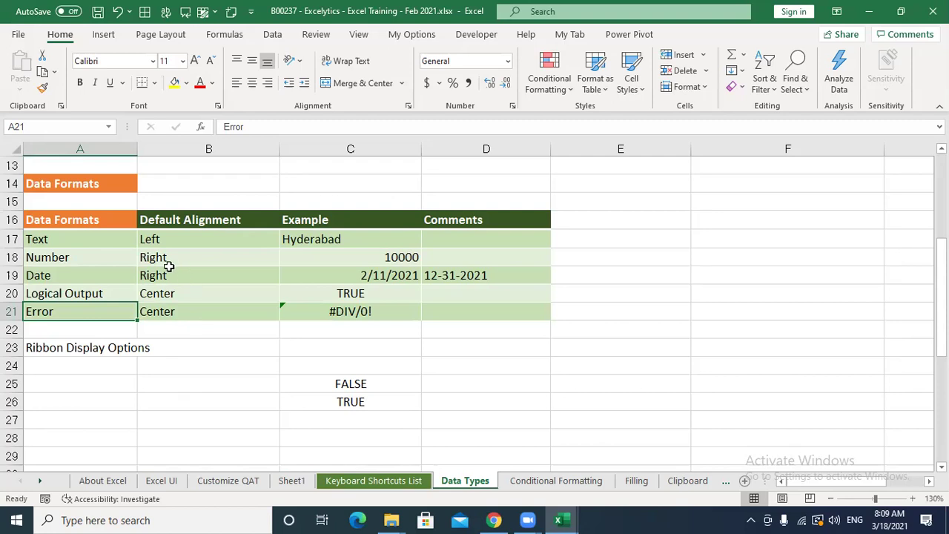
{"action": "left_click", "coordinate": [630, 292]}
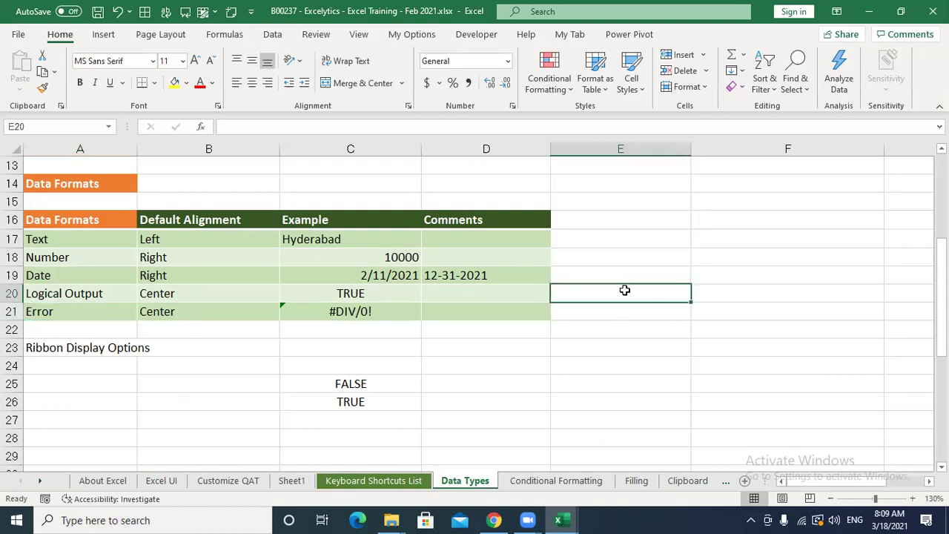
{"action": "left_click", "coordinate": [723, 221]}
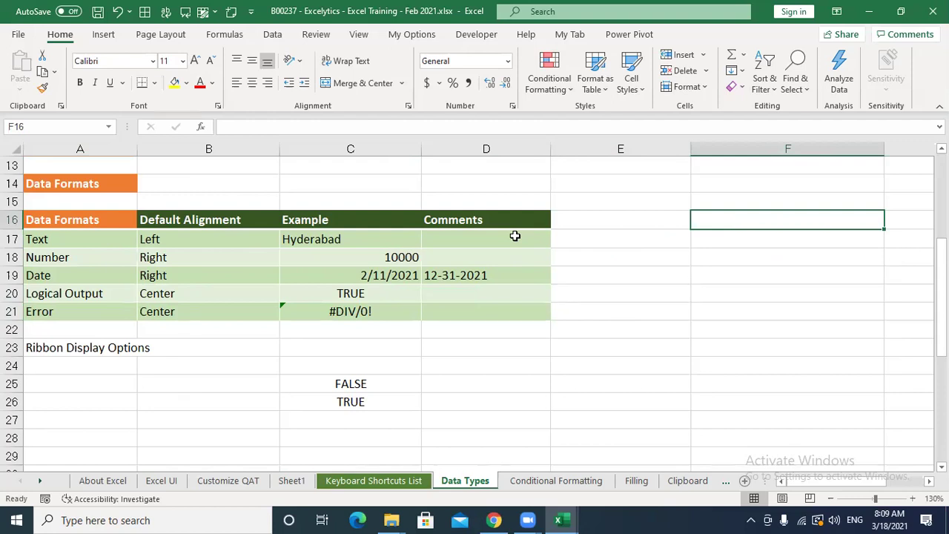
{"action": "left_click", "coordinate": [576, 240]}
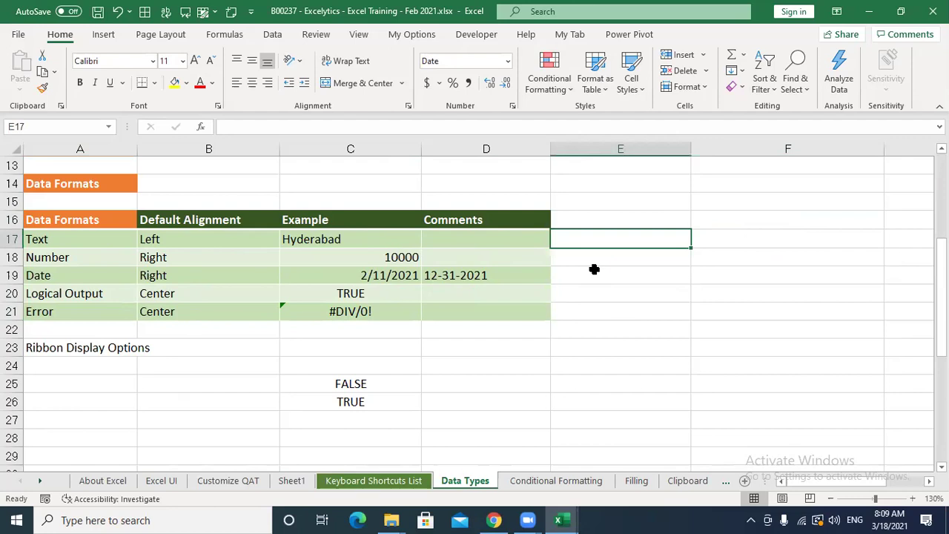
Step: Enter Bangalore in E17 and 654654 in E18
{"action": "type", "text": "Bangalore"}
{"action": "key", "text": "Return"}
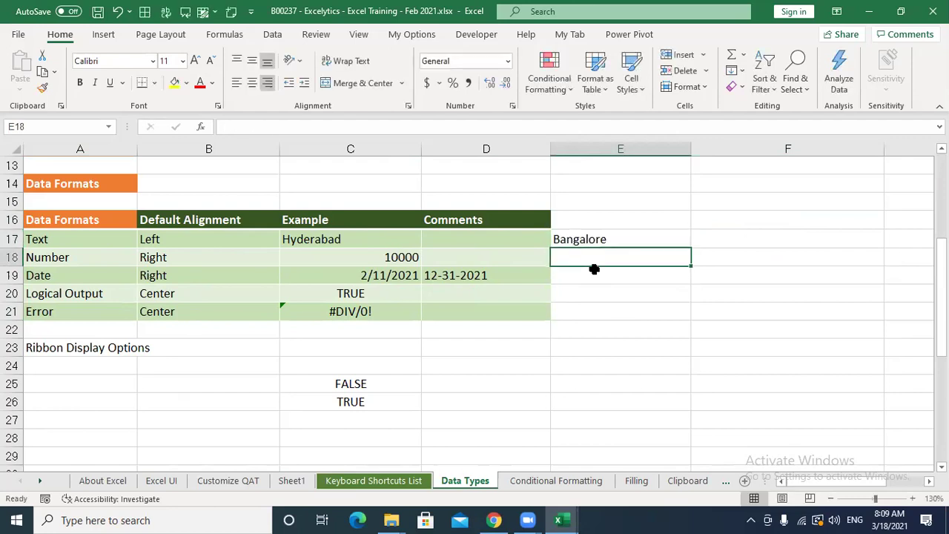
{"action": "left_click", "coordinate": [613, 240]}
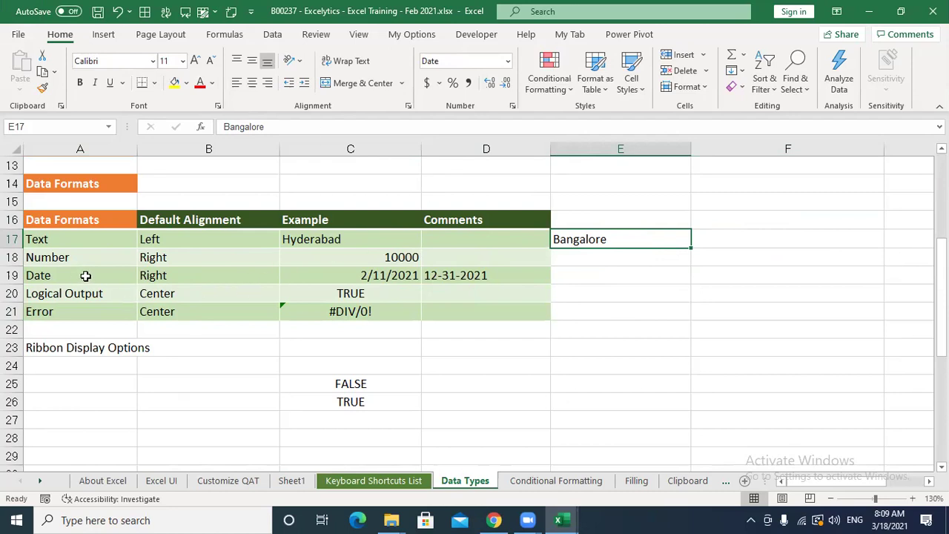
{"action": "left_click", "coordinate": [597, 260]}
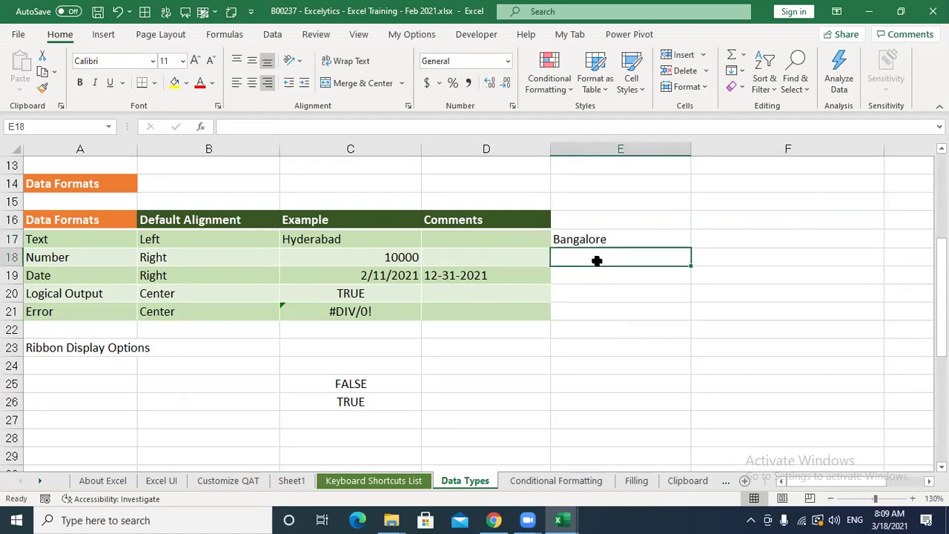
{"action": "type", "text": "654654"}
{"action": "key", "text": "Return"}
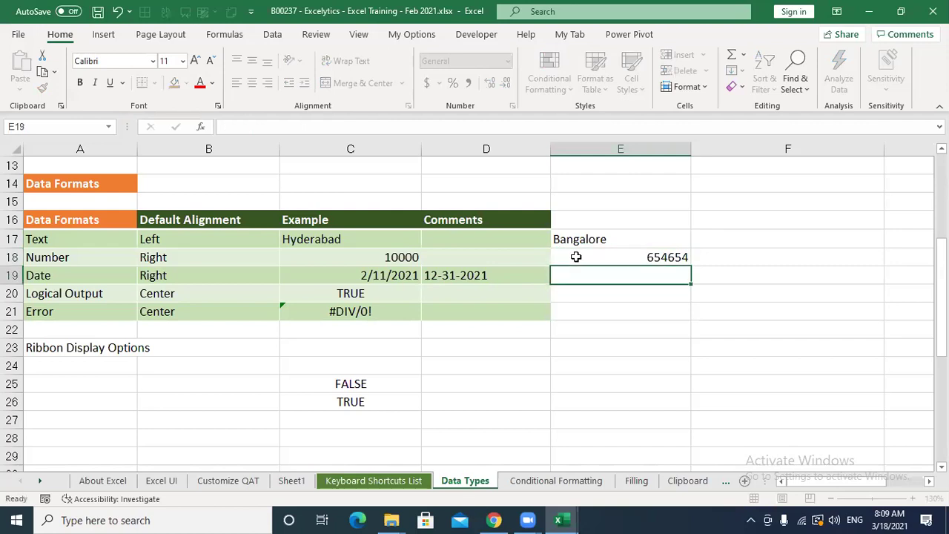
{"action": "left_click", "coordinate": [603, 253]}
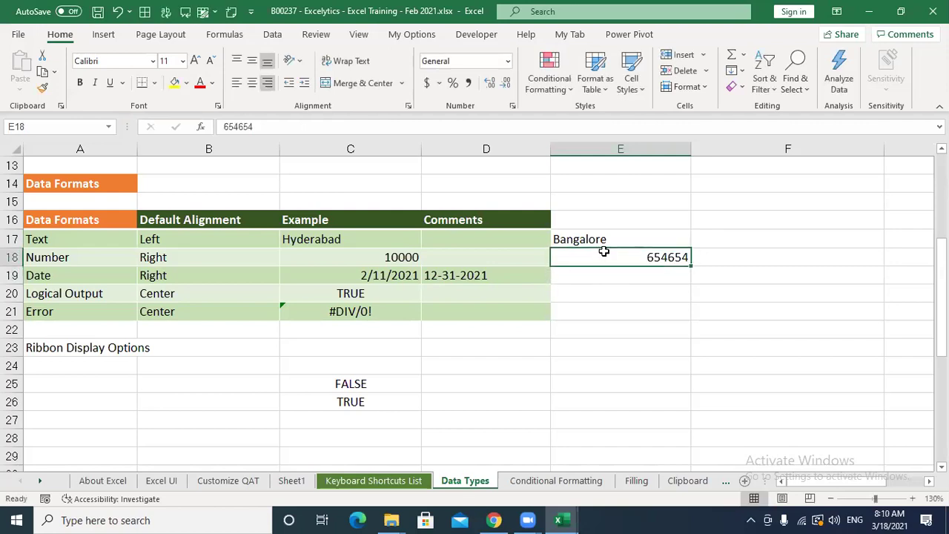
Step: Insert today's date, 3/18/2021, into E19 with Ctrl+;
{"action": "left_click", "coordinate": [609, 277]}
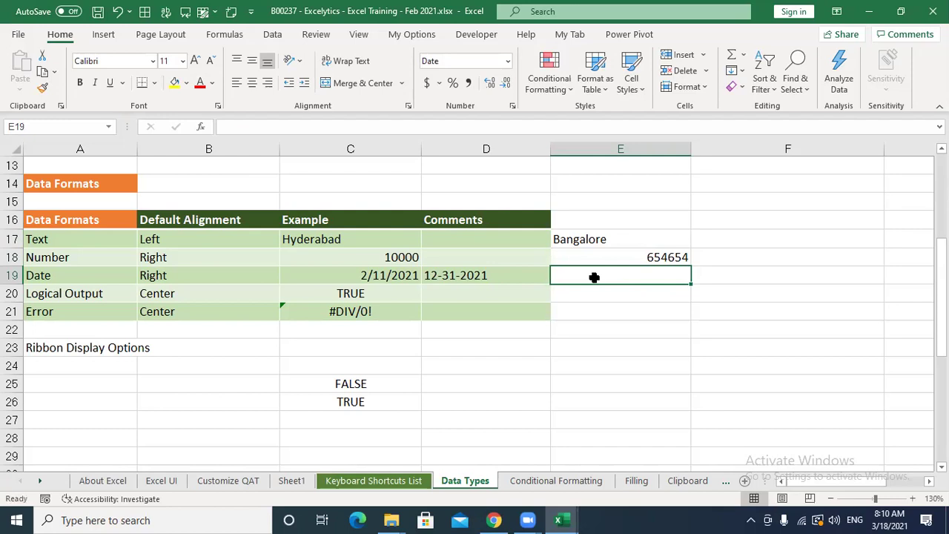
{"action": "key", "text": "ctrl+semicolon"}
{"action": "key", "text": "Return"}
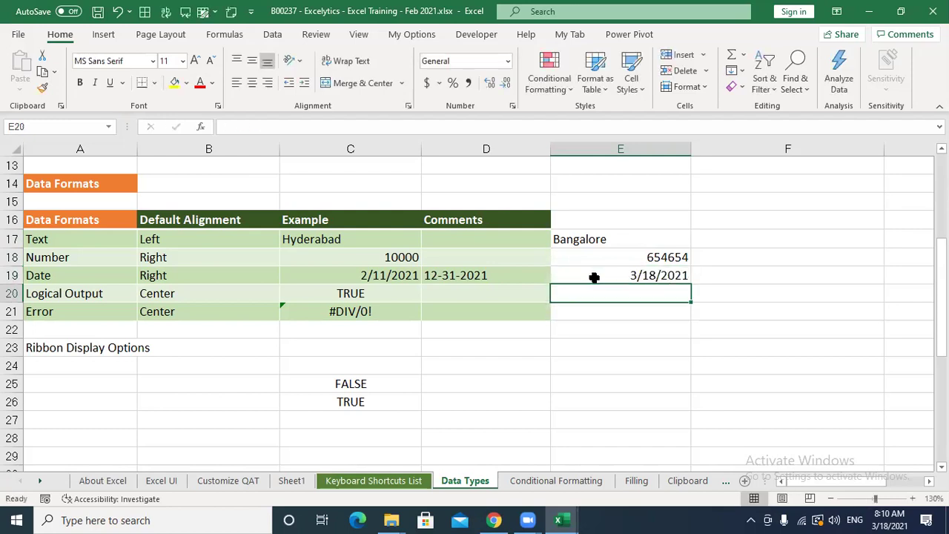
Step: Enter the logical value FALSE in E20
{"action": "left_click", "coordinate": [604, 269]}
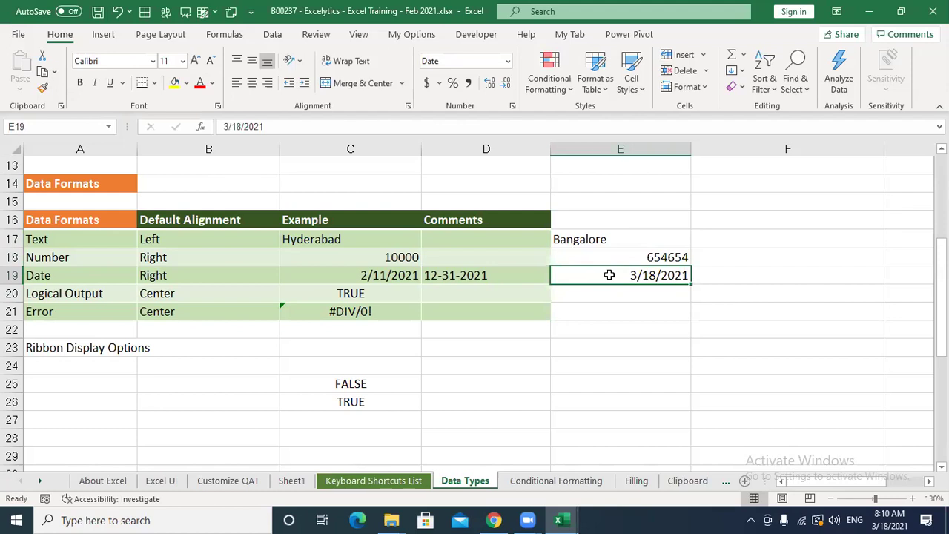
{"action": "left_click", "coordinate": [612, 294]}
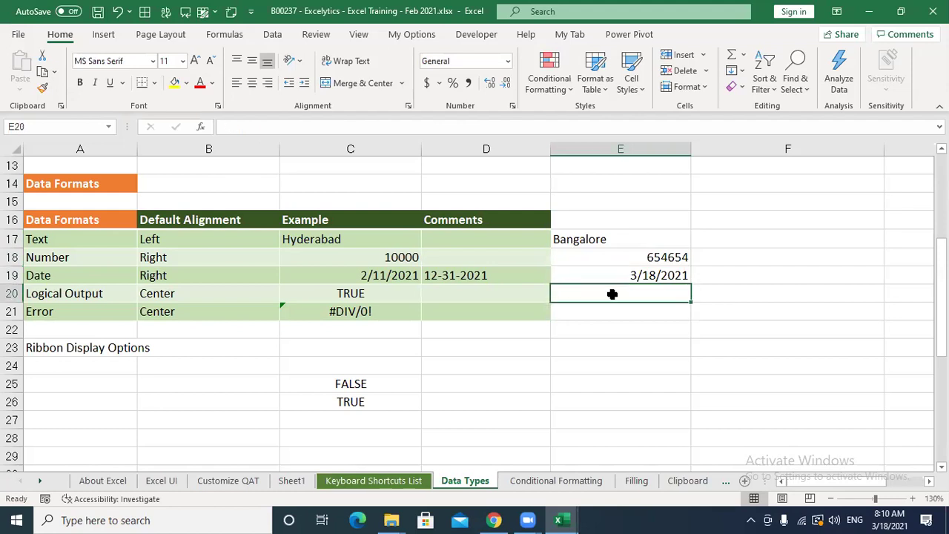
{"action": "type", "text": "false"}
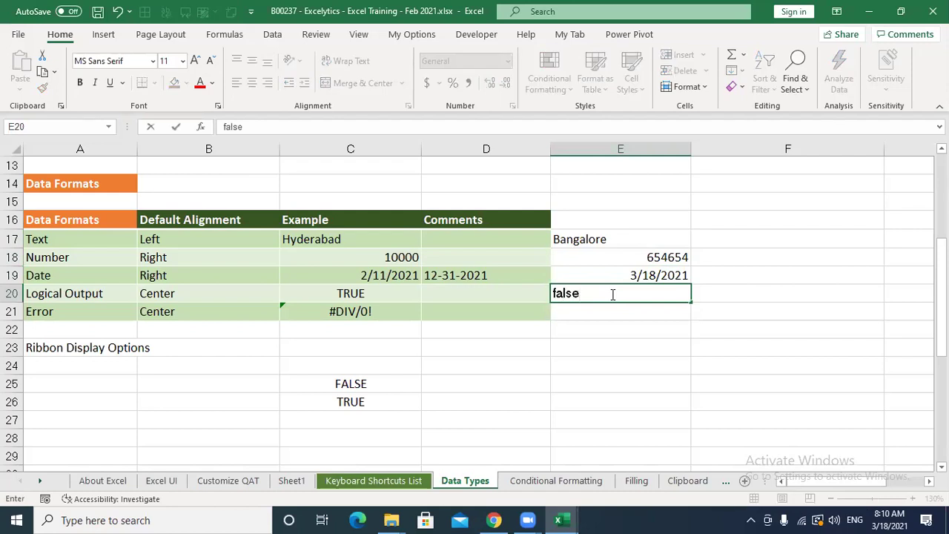
{"action": "key", "text": "Return"}
{"action": "left_click", "coordinate": [611, 294]}
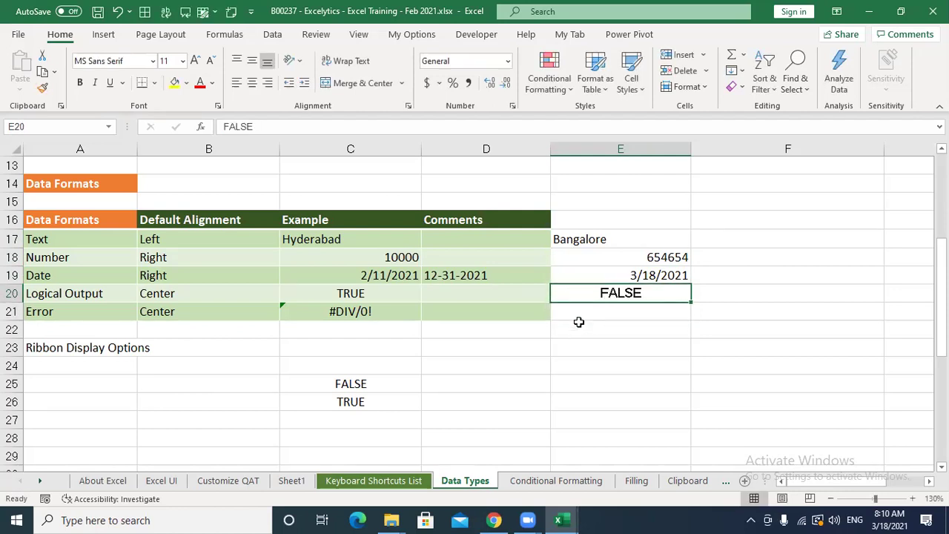
Step: Enter =10/0 in E21 so it shows a #DIV/0! error
{"action": "left_click", "coordinate": [602, 315]}
{"action": "type", "text": "="}
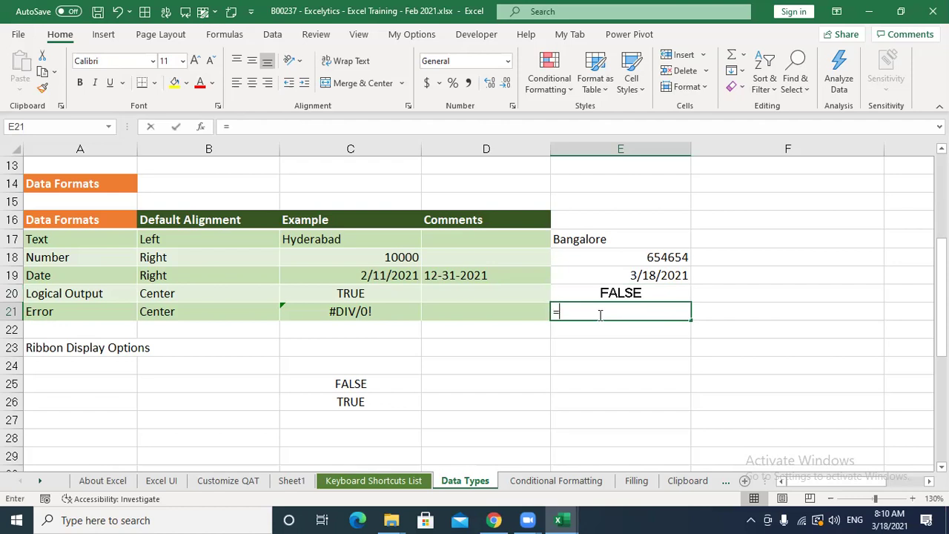
{"action": "type", "text": "10/0"}
{"action": "key", "text": "Return"}
{"action": "left_click", "coordinate": [600, 315]}
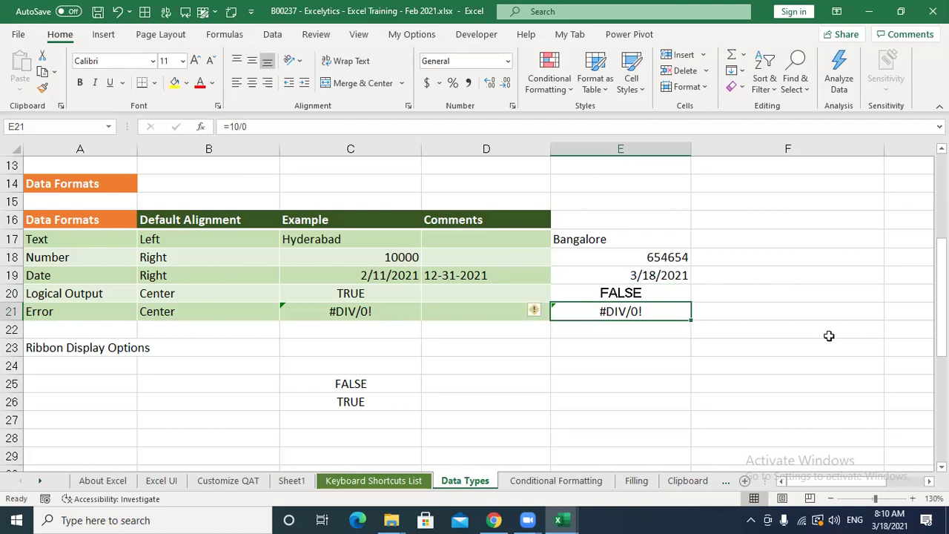
{"action": "left_click", "coordinate": [660, 348]}
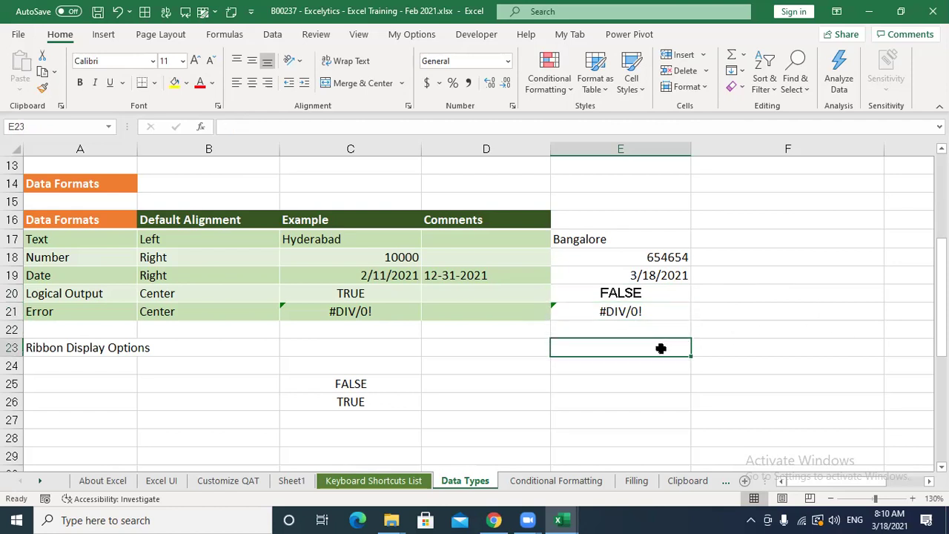
{"action": "type", "text": "=error"}
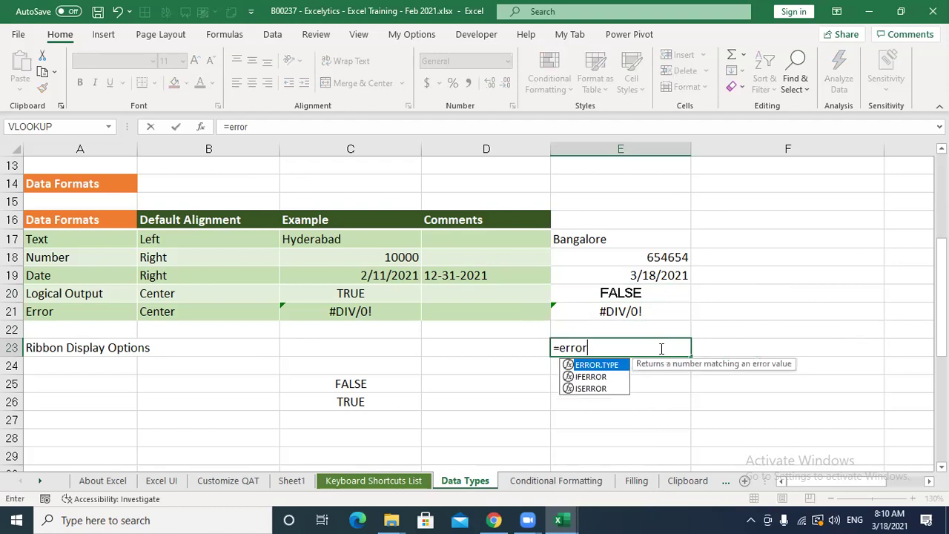
{"action": "key", "text": "Tab"}
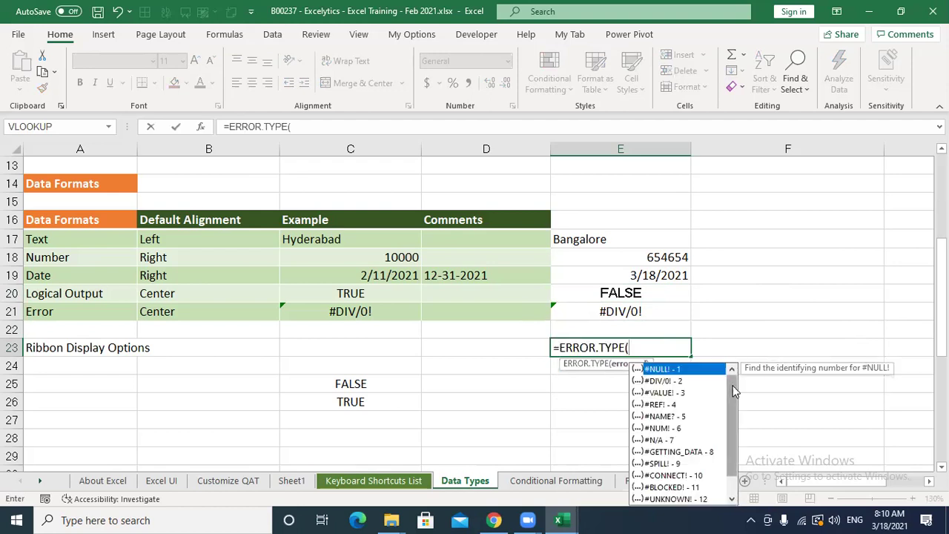
{"action": "scroll", "coordinate": [727, 399], "scroll_direction": "down", "scroll_amount": 1}
{"action": "scroll", "coordinate": [727, 399], "scroll_direction": "up", "scroll_amount": 1}
{"action": "key", "text": "Escape"}
{"action": "key", "text": "Escape"}
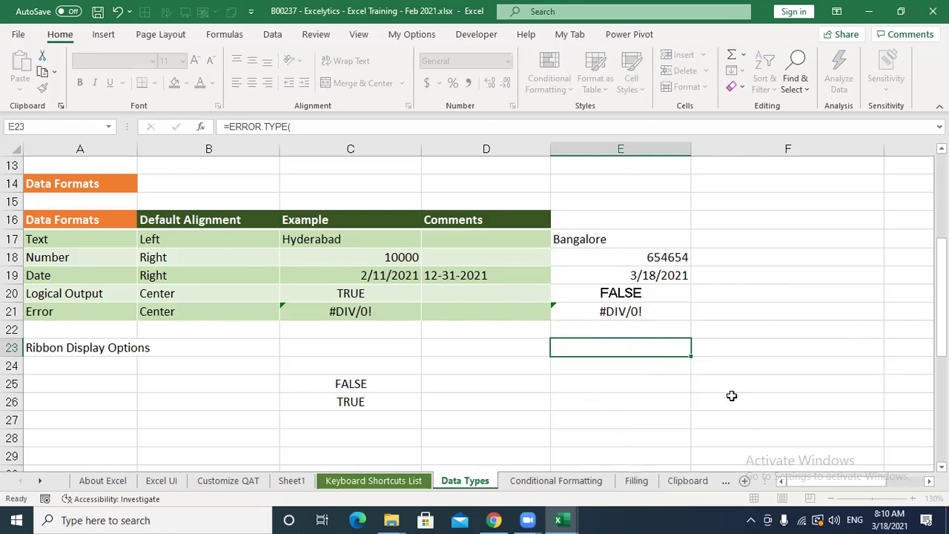
{"action": "left_click", "coordinate": [814, 359]}
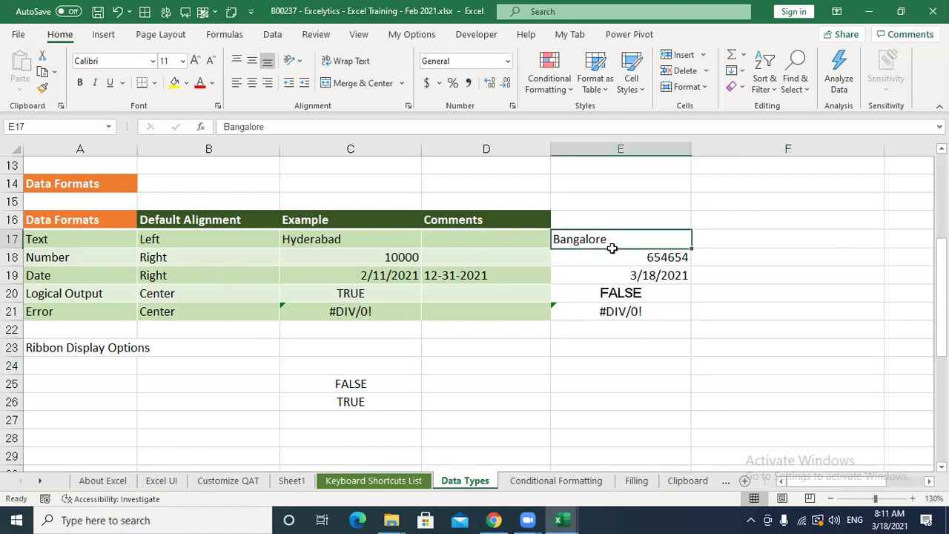
{"action": "left_click_drag", "start_coordinate": [604, 241], "coordinate": [630, 312]}
{"action": "left_click", "coordinate": [634, 238]}
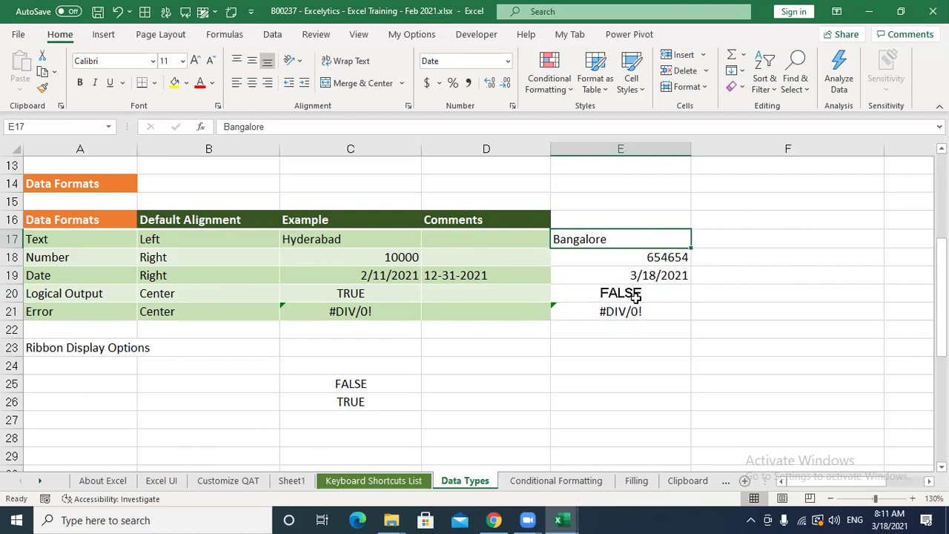
{"action": "left_click", "coordinate": [658, 292]}
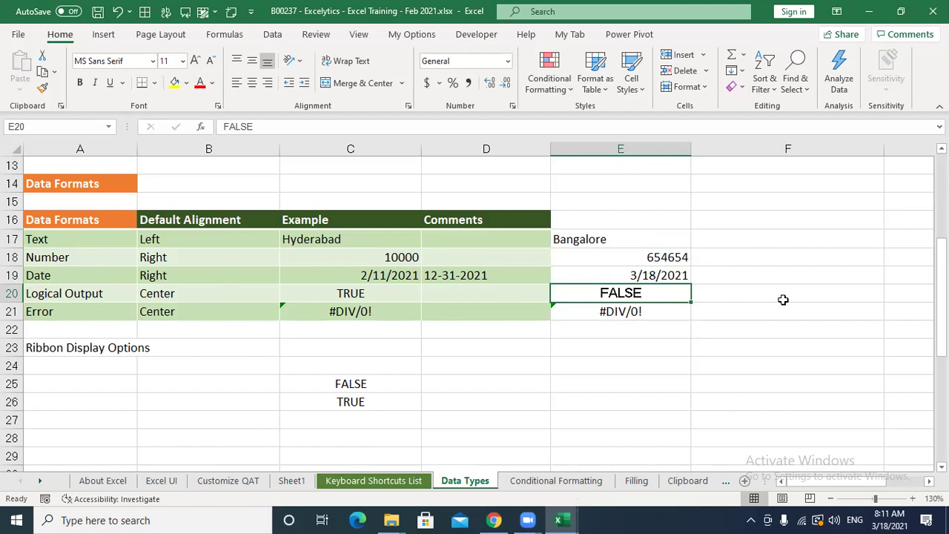
{"action": "left_click", "coordinate": [619, 239]}
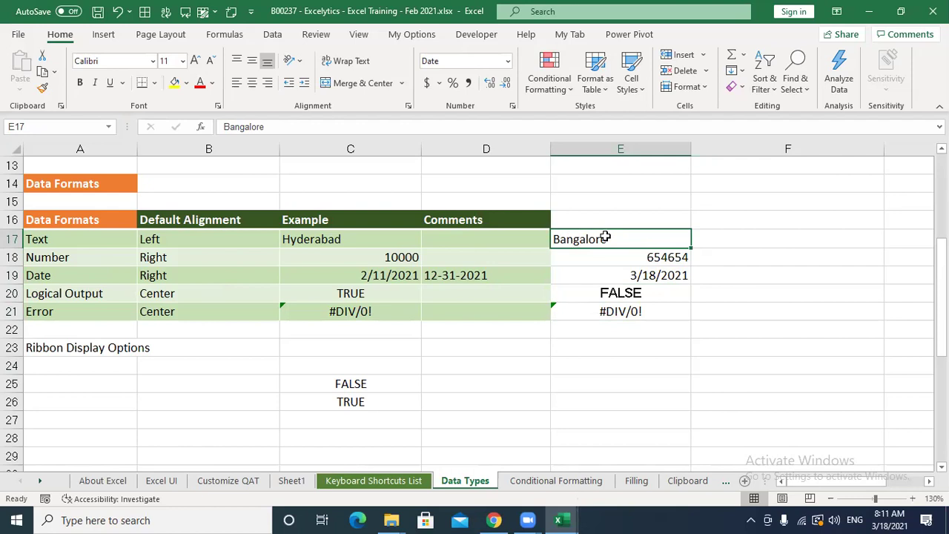
{"action": "left_click", "coordinate": [555, 306]}
{"action": "left_click", "coordinate": [499, 353]}
{"action": "scroll", "coordinate": [593, 354], "scroll_direction": "up", "scroll_amount": 3}
Step: Enter 10, 20 and 30 in F4:F6, removing a stray 10 from F3
{"action": "scroll", "coordinate": [592, 354], "scroll_direction": "up", "scroll_amount": 1}
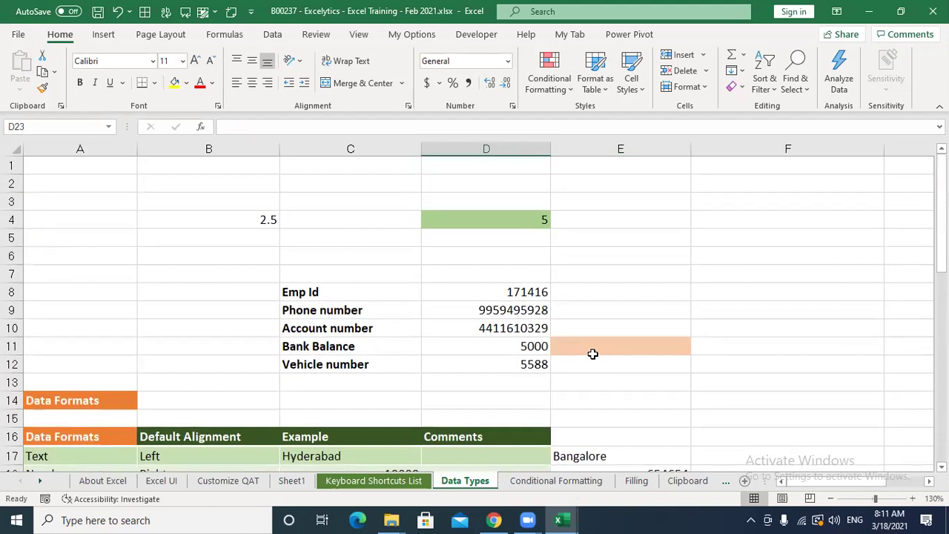
{"action": "left_click", "coordinate": [734, 203]}
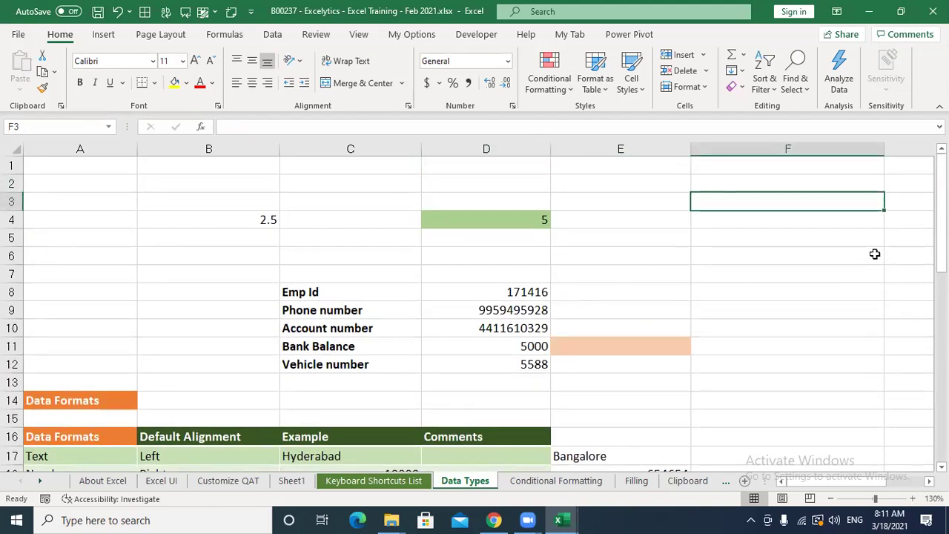
{"action": "type", "text": "10"}
{"action": "key", "text": "Return"}
{"action": "key", "text": "Up"}
{"action": "key", "text": "Delete"}
{"action": "key", "text": "Up"}
{"action": "key", "text": "Down"}
{"action": "key", "text": "Down"}
{"action": "type", "text": "10"}
{"action": "key", "text": "Return"}
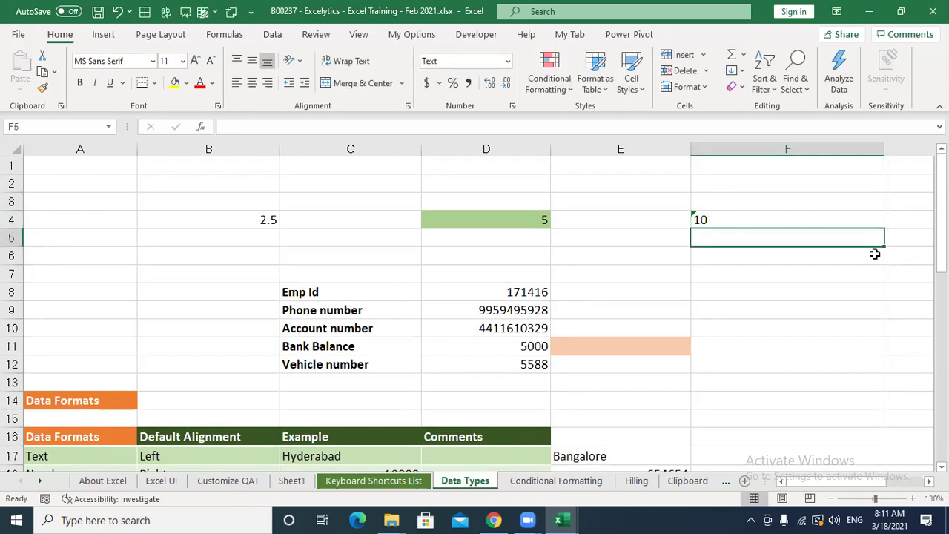
{"action": "type", "text": "20"}
{"action": "key", "text": "Return"}
{"action": "type", "text": "30"}
{"action": "key", "text": "Return"}
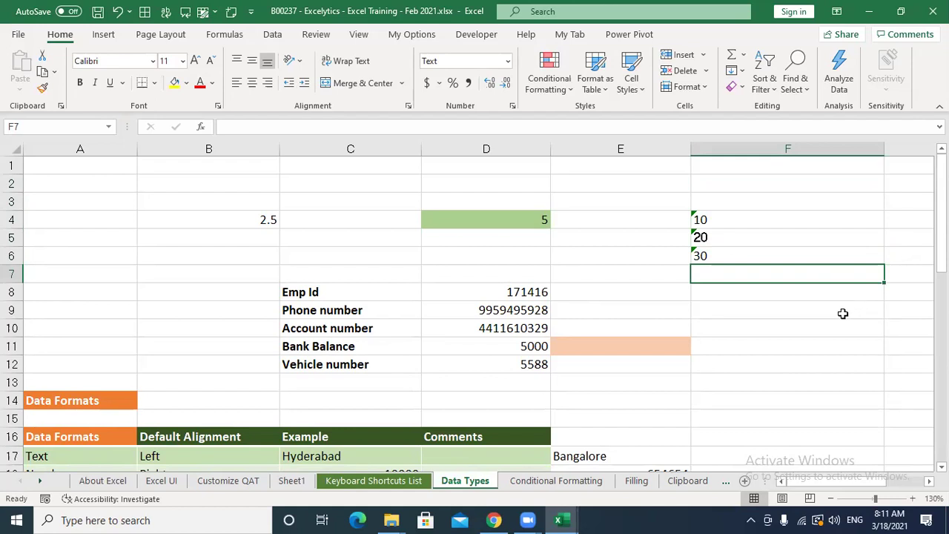
Step: Enter =SUM(F4:F6) in F7, which displays as literal text
{"action": "type", "text": "=su,"}
{"action": "key", "text": "Tab"}
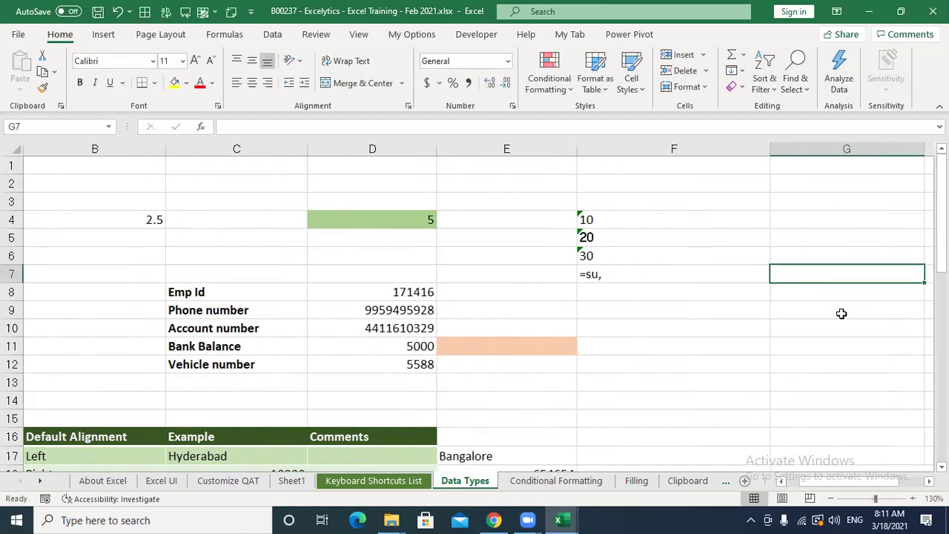
{"action": "key", "text": "Left"}
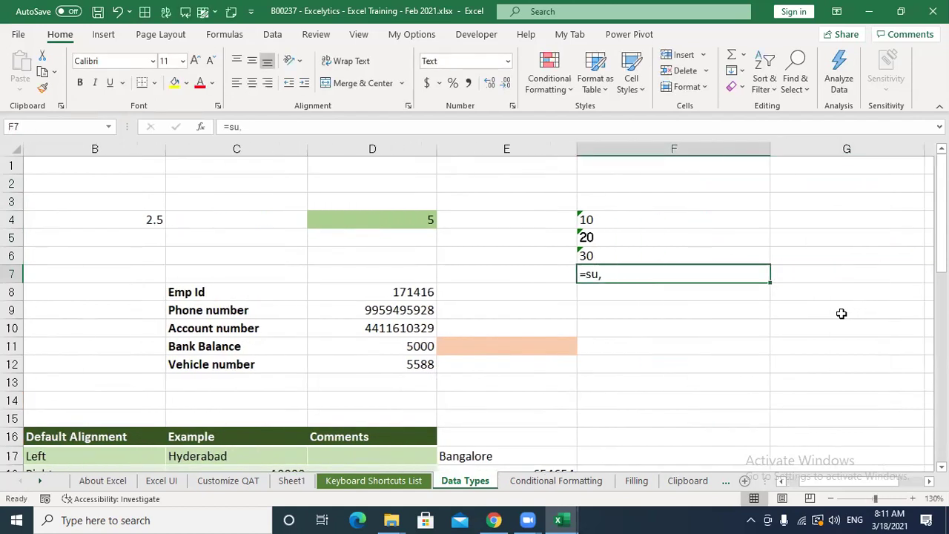
{"action": "key", "text": "F2"}
{"action": "key", "text": "BackSpace"}
{"action": "key", "text": "Down"}
{"action": "key", "text": "Down"}
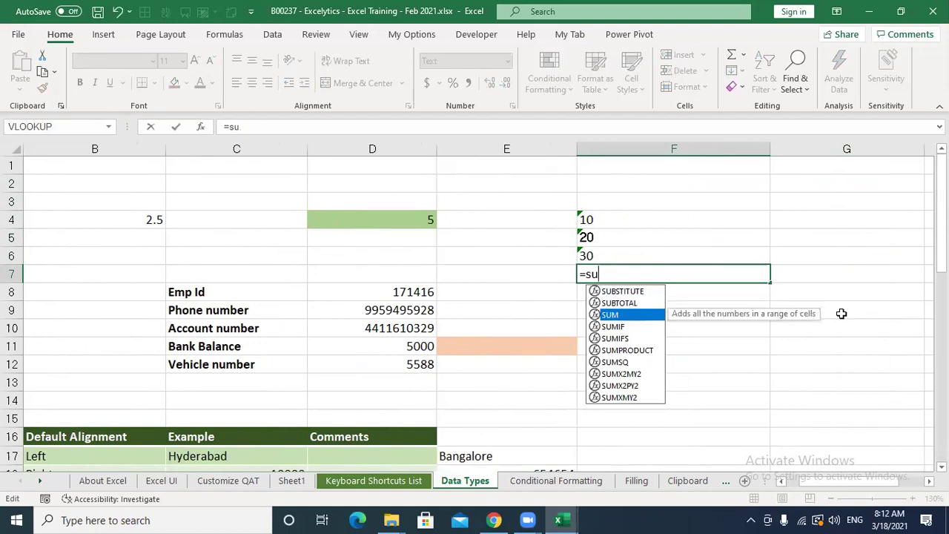
{"action": "key", "text": "Tab"}
{"action": "left_click_drag", "start_coordinate": [726, 221], "coordinate": [727, 250]}
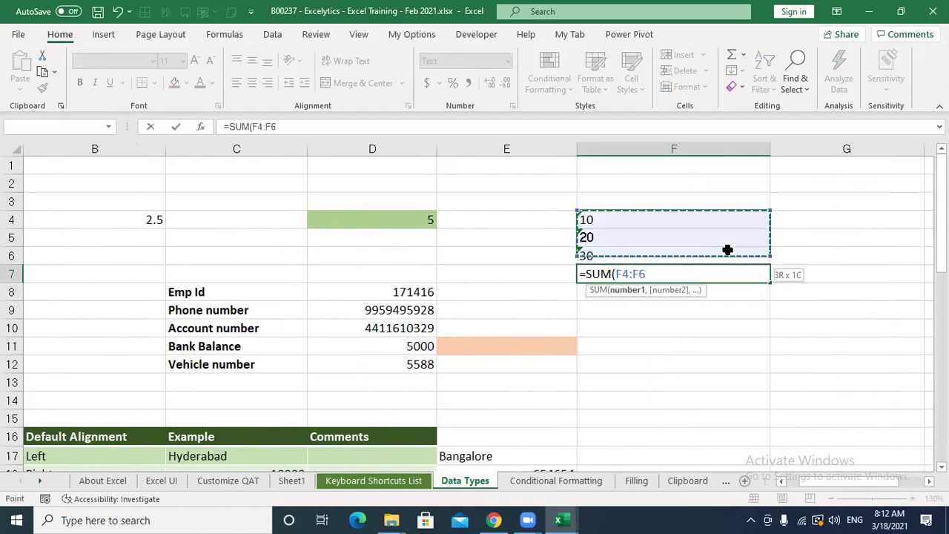
{"action": "type", "text": ")"}
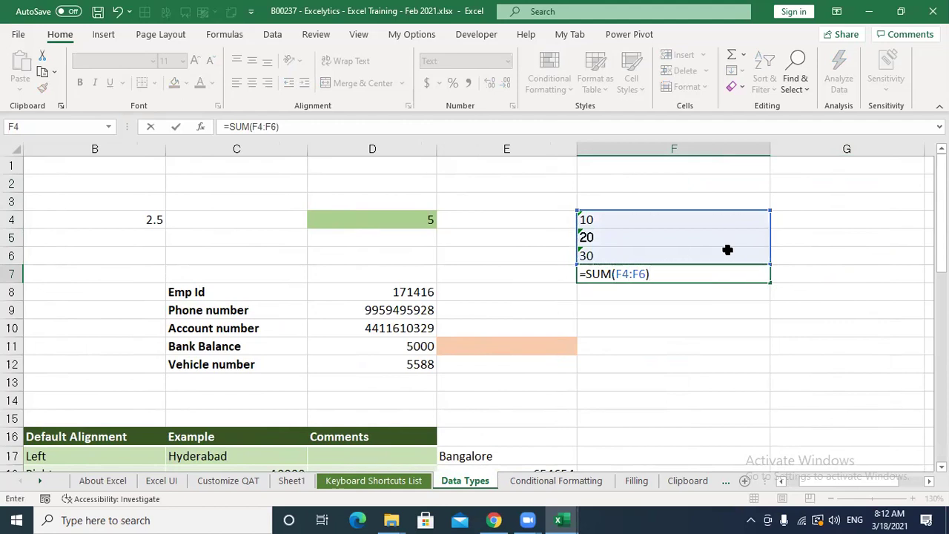
{"action": "key", "text": "Return"}
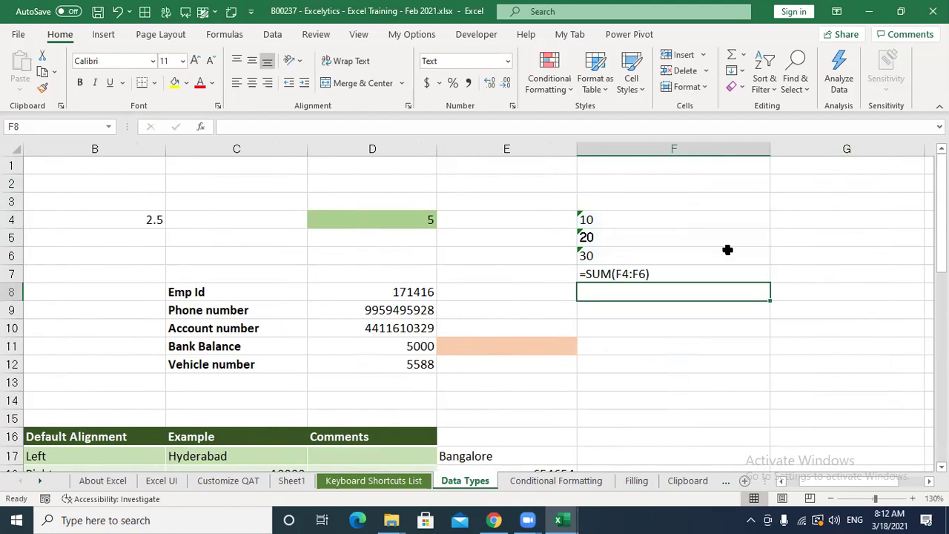
{"action": "key", "text": "Up"}
Step: Set F7 to General format and re-enter it so the SUM calculates to 0
{"action": "left_click", "coordinate": [508, 61]}
{"action": "left_click", "coordinate": [509, 84]}
{"action": "key", "text": "F2"}
{"action": "key", "text": "Return"}
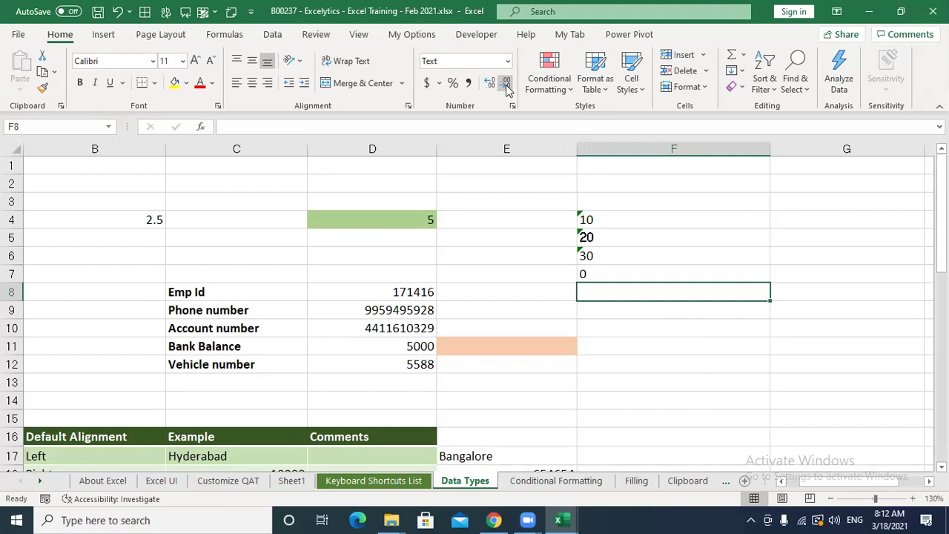
Step: Select the text-stored values 10, 20 and 30 in F4:F6
{"action": "mouse_move", "coordinate": [648, 218]}
{"action": "left_mouse_down"}
{"action": "mouse_move", "coordinate": [647, 265]}
{"action": "mouse_move", "coordinate": [651, 256]}
{"action": "left_mouse_up"}
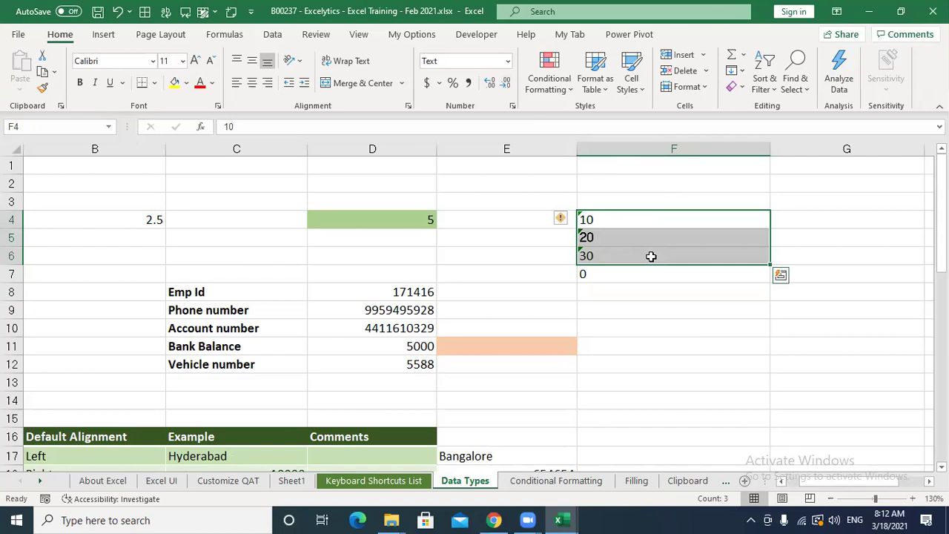
{"action": "left_click", "coordinate": [341, 403]}
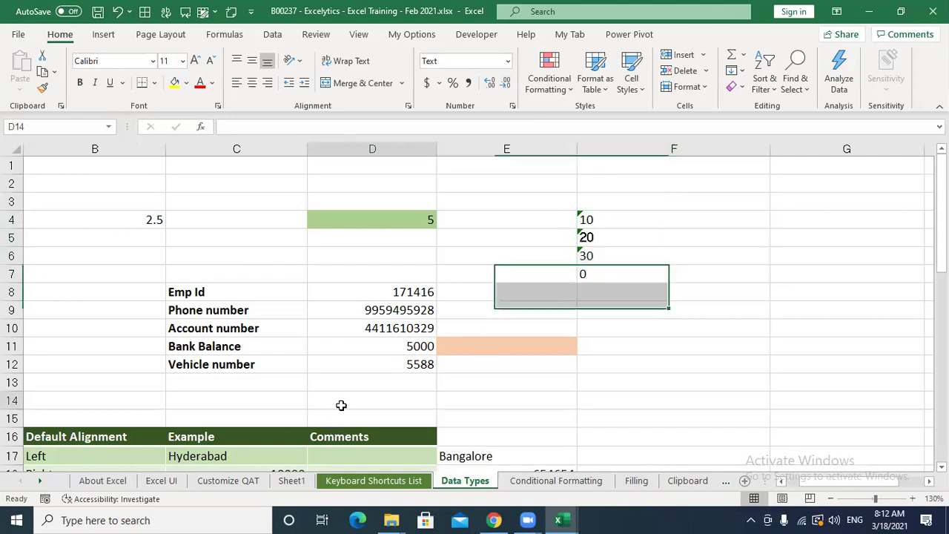
{"action": "scroll", "coordinate": [341, 403], "scroll_direction": "down", "scroll_amount": 4}
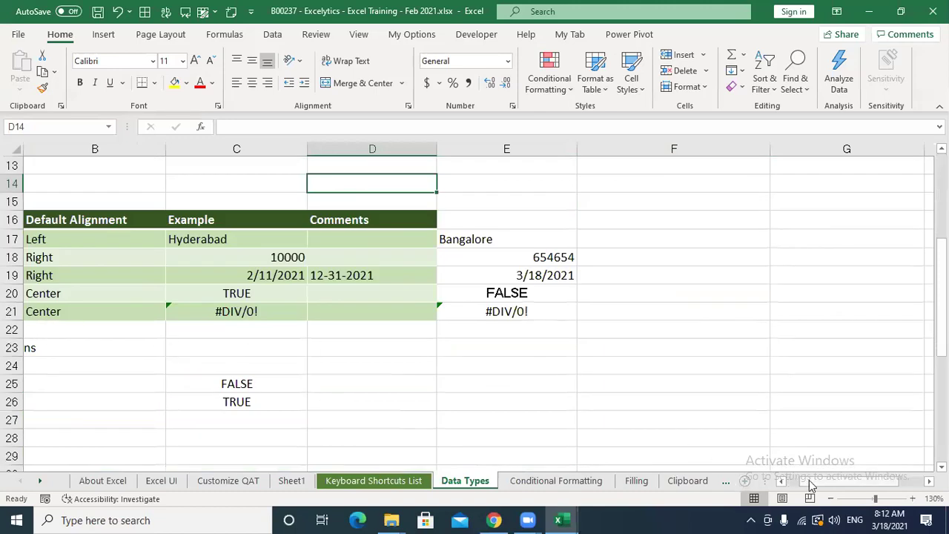
{"action": "scroll", "coordinate": [812, 486], "scroll_direction": "left", "scroll_amount": 1}
{"action": "scroll", "coordinate": [676, 303], "scroll_direction": "up", "scroll_amount": 3}
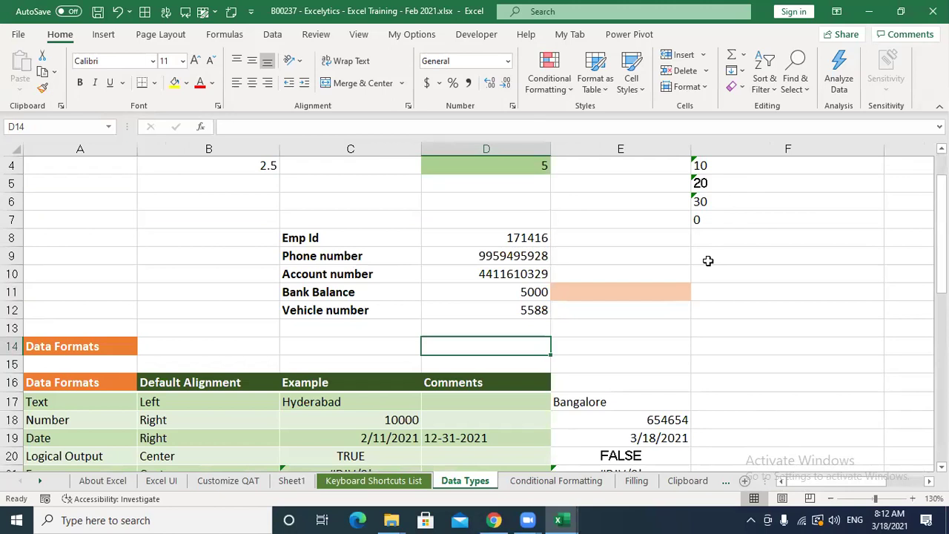
{"action": "scroll", "coordinate": [697, 292], "scroll_direction": "up", "scroll_amount": 1}
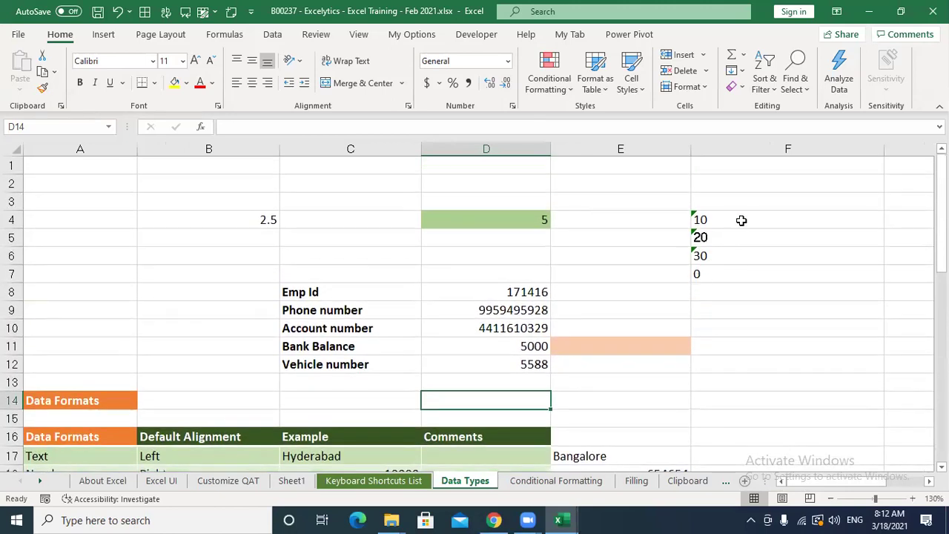
{"action": "left_click_drag", "start_coordinate": [742, 220], "coordinate": [749, 254]}
Step: Convert F4:F6 to numbers via the error smart tag so F7 totals 60
{"action": "left_click", "coordinate": [675, 219]}
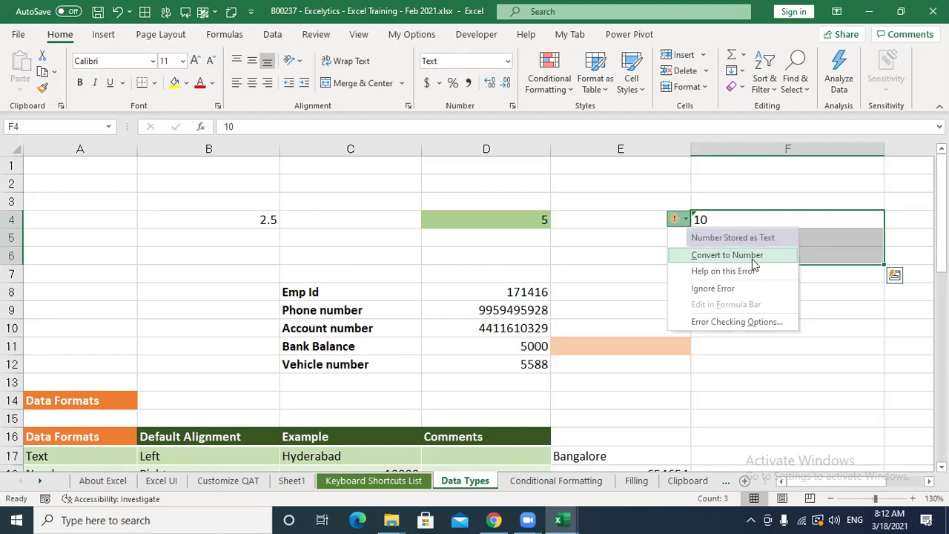
{"action": "left_click", "coordinate": [752, 259]}
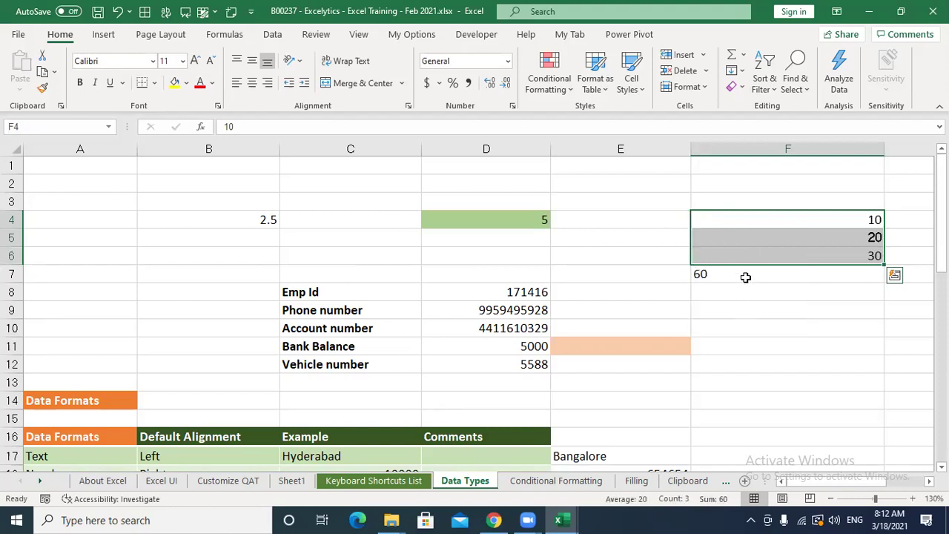
{"action": "left_click", "coordinate": [746, 275]}
{"action": "left_click", "coordinate": [739, 309]}
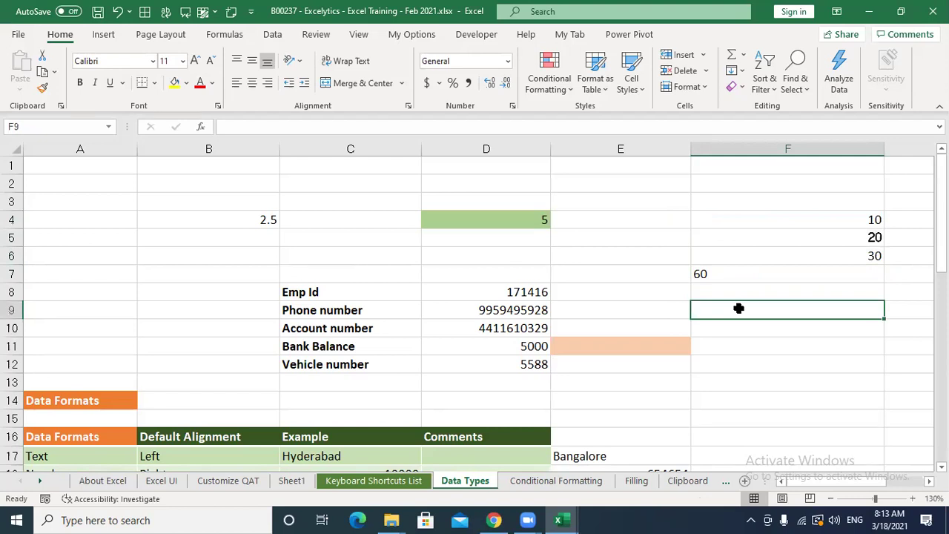
{"action": "scroll", "coordinate": [524, 325], "scroll_direction": "down", "scroll_amount": 5}
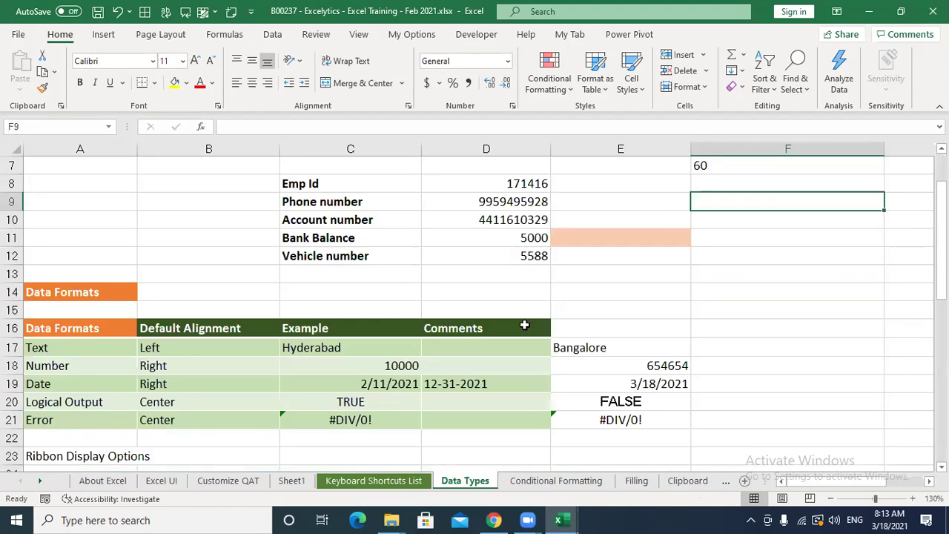
{"action": "scroll", "coordinate": [524, 325], "scroll_direction": "down", "scroll_amount": 3}
{"action": "scroll", "coordinate": [524, 325], "scroll_direction": "up", "scroll_amount": 6}
{"action": "scroll", "coordinate": [524, 325], "scroll_direction": "up", "scroll_amount": 2}
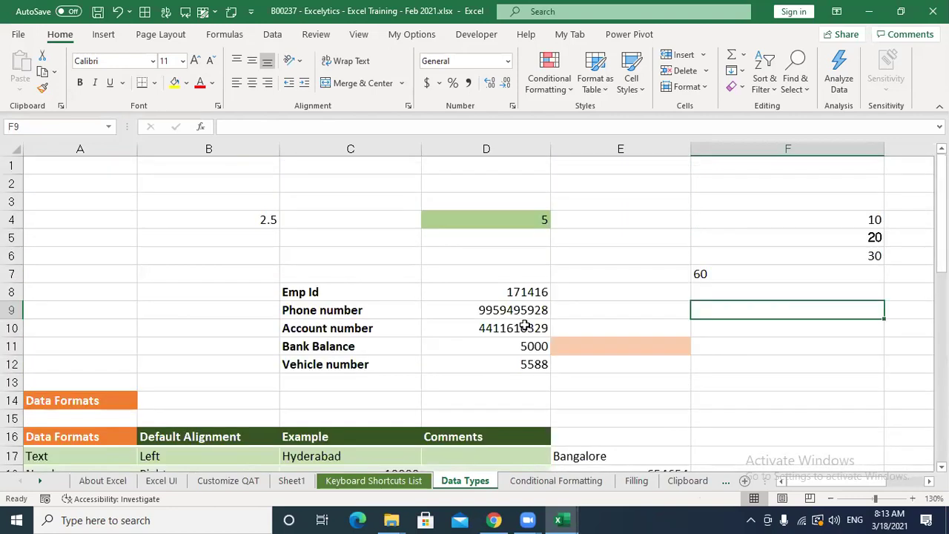
{"action": "left_click", "coordinate": [379, 188]}
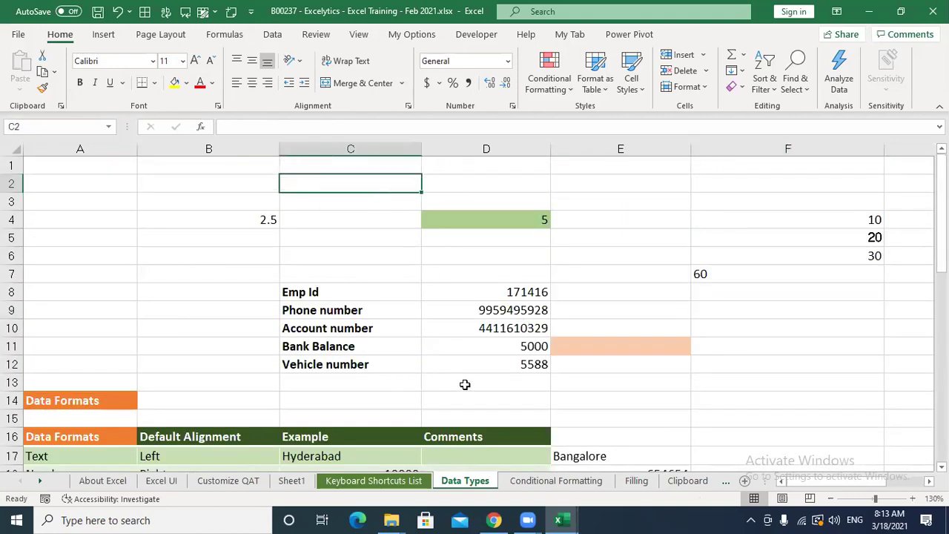
{"action": "left_click", "coordinate": [525, 520]}
Step: Switch to Chrome and scroll through the Batch-B00237 Weekdays Drive course folder
{"action": "key", "text": "alt+Tab"}
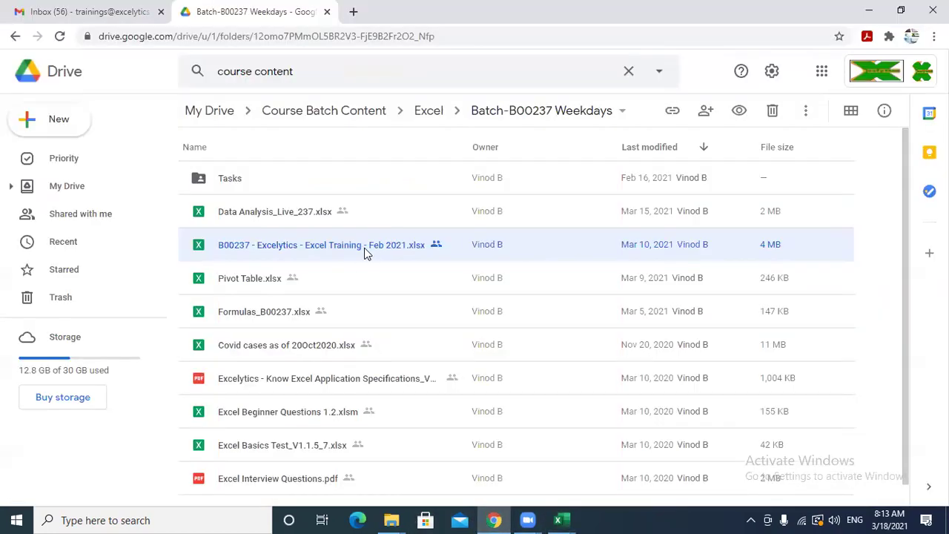
{"action": "scroll", "coordinate": [429, 400], "scroll_direction": "down", "scroll_amount": 1}
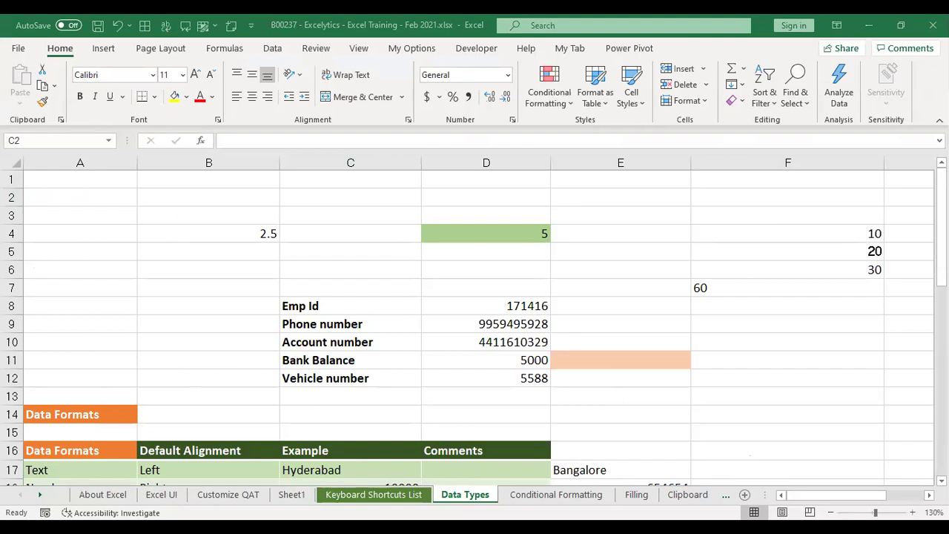
Step: Select a cell on the Messaging Apps Usage Analysis Data sheet
{"action": "left_click", "coordinate": [364, 271]}
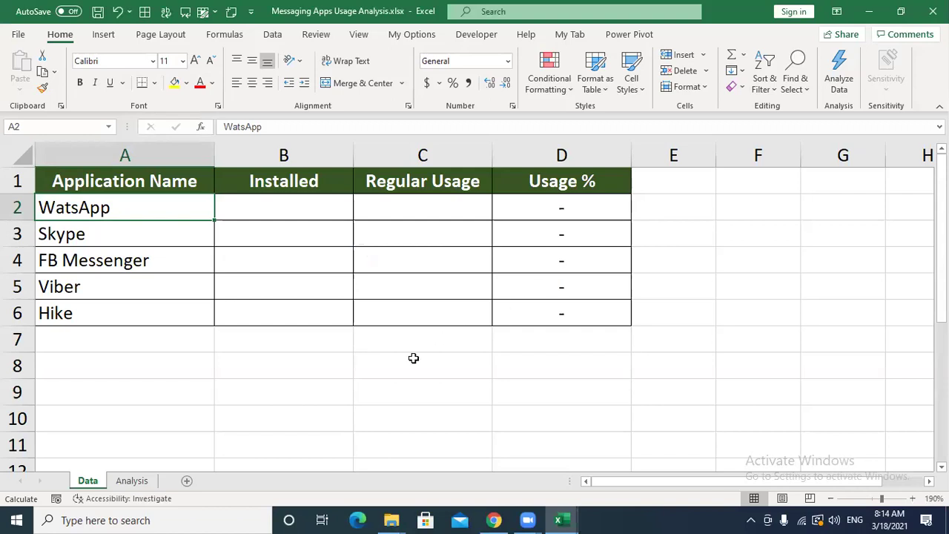
{"action": "left_click", "coordinate": [331, 360]}
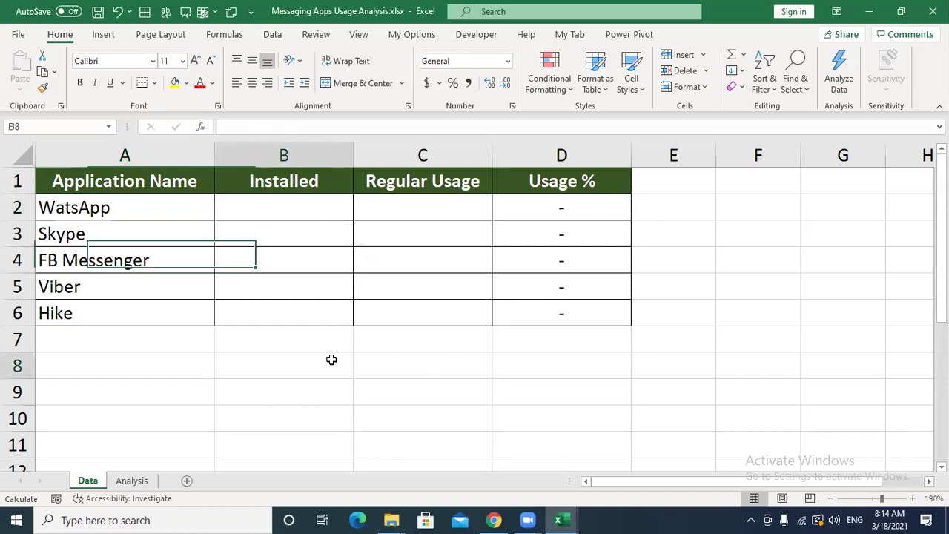
{"action": "double_click", "coordinate": [49, 208]}
{"action": "type", "text": "h"}
{"action": "key", "text": "Tab"}
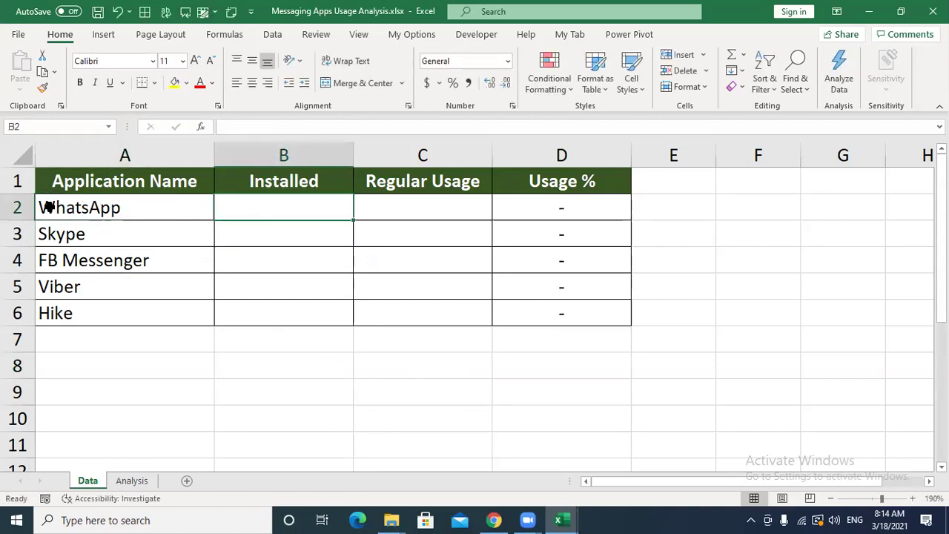
{"action": "key", "text": "Down"}
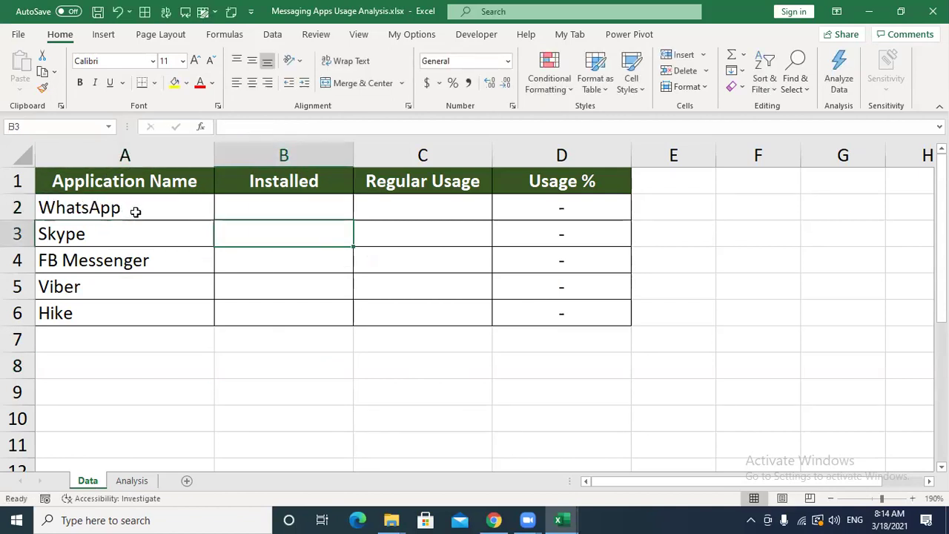
{"action": "left_click_drag", "start_coordinate": [133, 210], "coordinate": [160, 300]}
{"action": "key", "text": "Escape"}
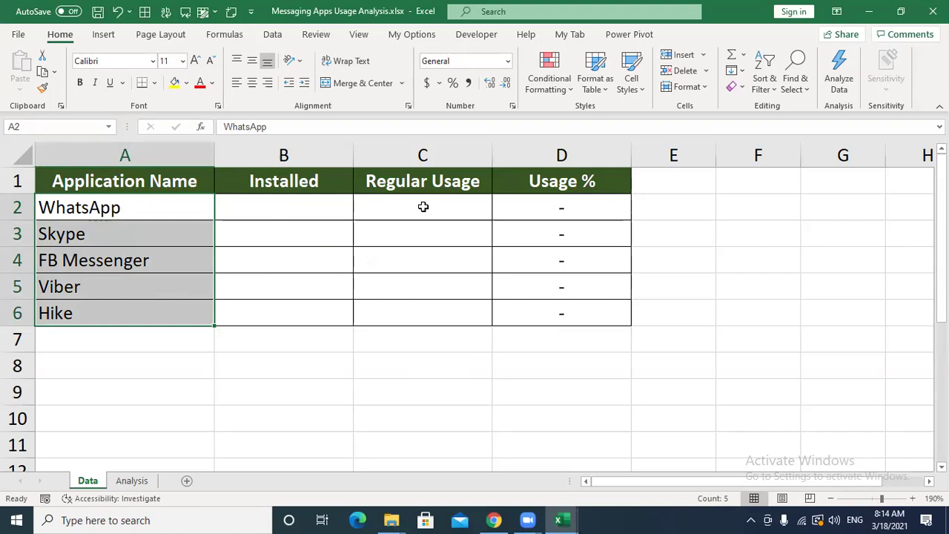
{"action": "left_click", "coordinate": [293, 313]}
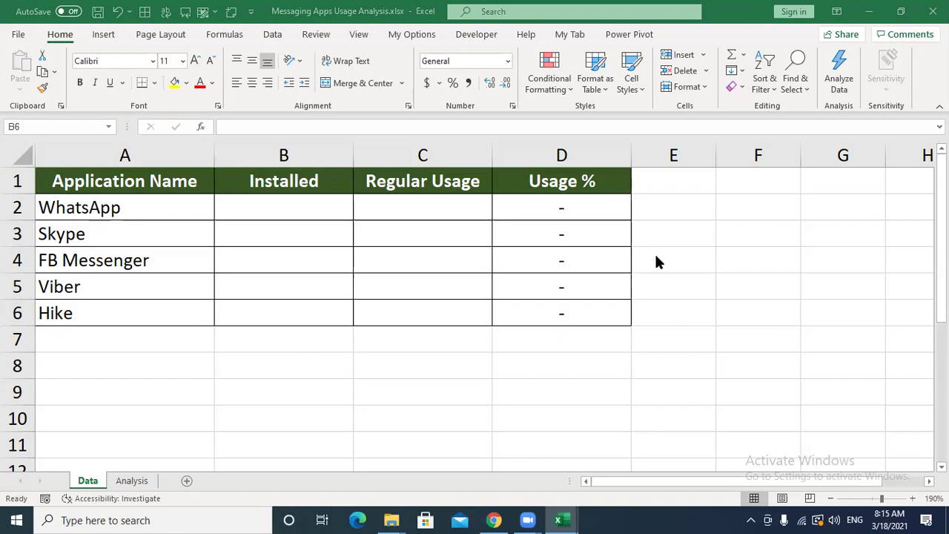
Step: Enter 0 for Installed and Regular Usage in the Hike and Viber rows
{"action": "left_click", "coordinate": [258, 316]}
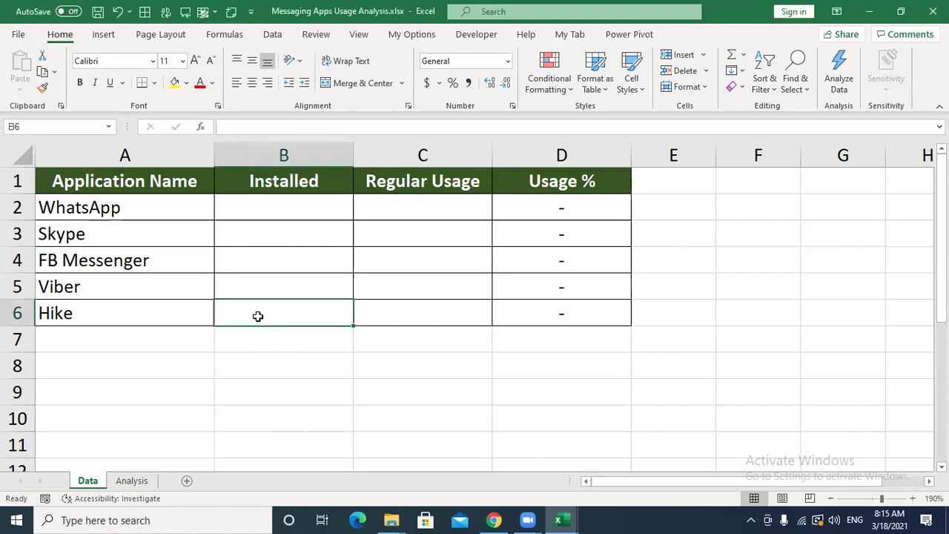
{"action": "type", "text": "0"}
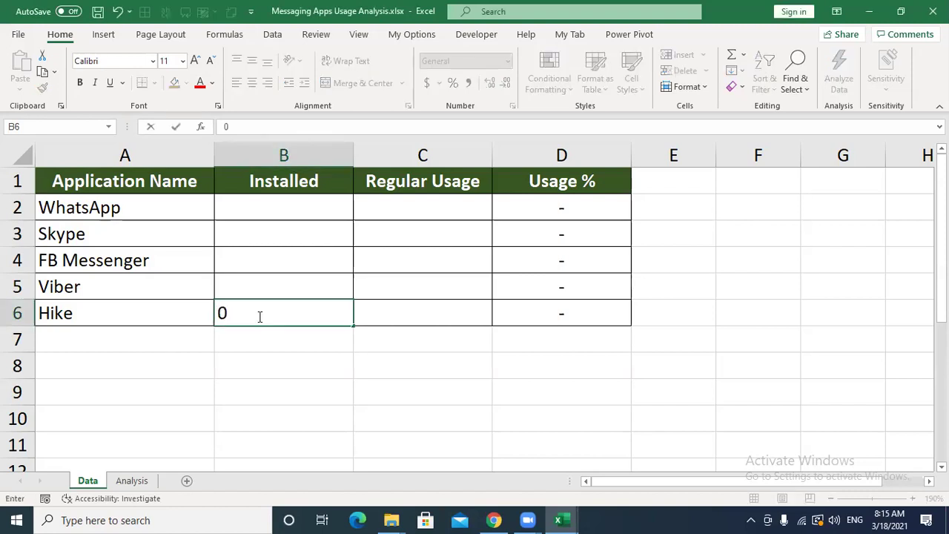
{"action": "key", "text": "Tab"}
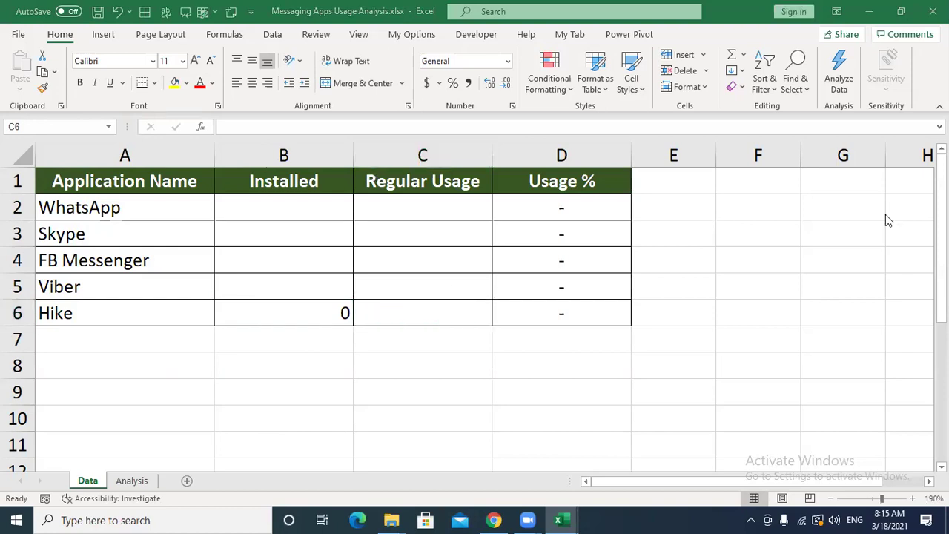
{"action": "left_click", "coordinate": [438, 313]}
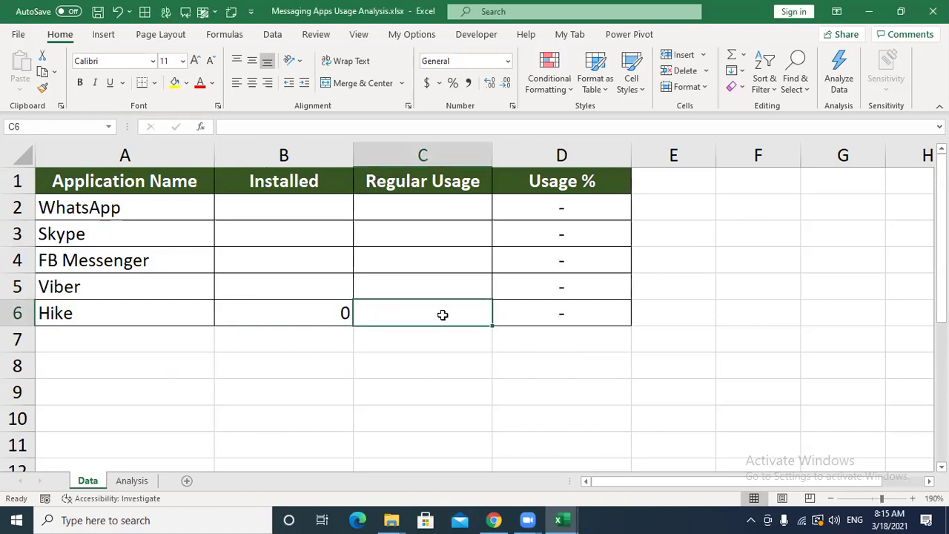
{"action": "type", "text": "0"}
{"action": "key", "text": "Up"}
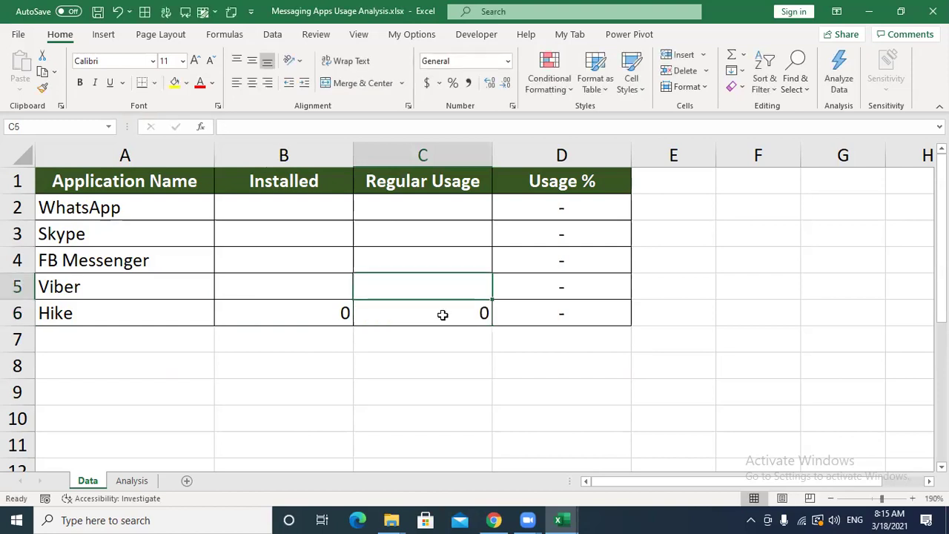
{"action": "key", "text": "Left"}
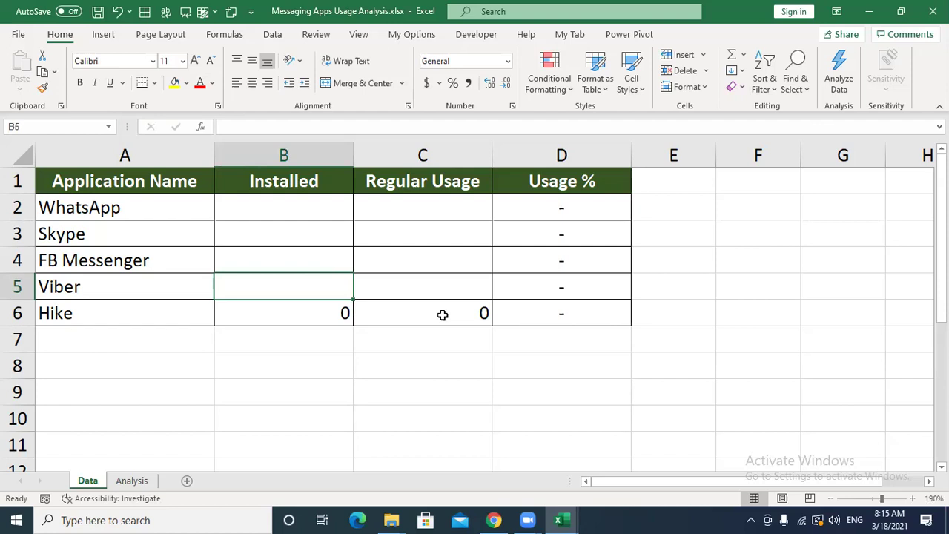
{"action": "type", "text": "0"}
{"action": "key", "text": "Tab"}
{"action": "type", "text": "0"}
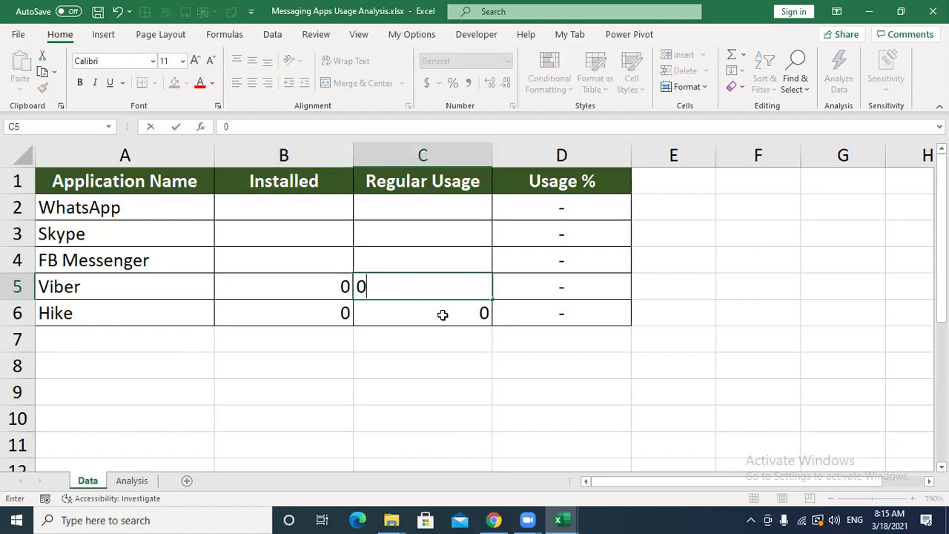
{"action": "key", "text": "Up"}
{"action": "key", "text": "Left"}
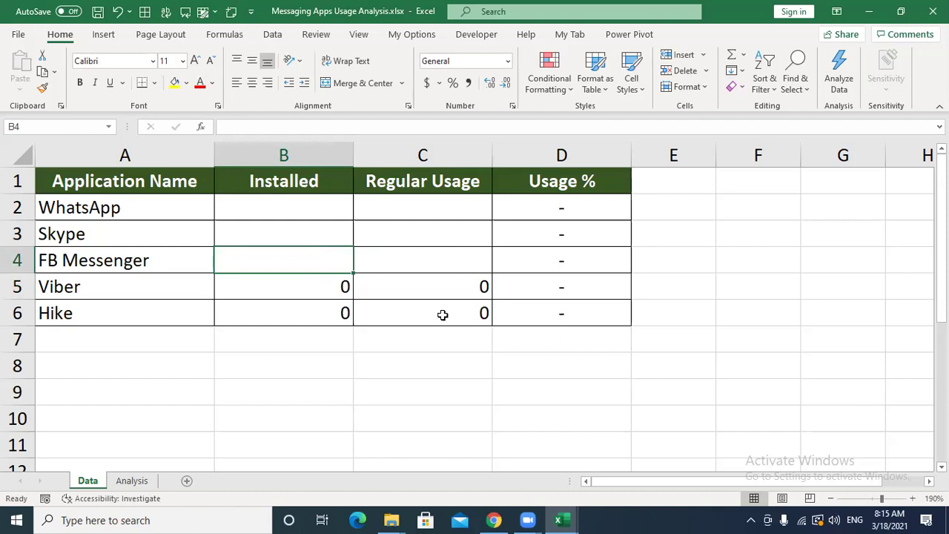
Step: Enter FB Messenger's figures: 10 installed and 2 regular usage (20.00%)
{"action": "type", "text": "10"}
{"action": "key", "text": "Tab"}
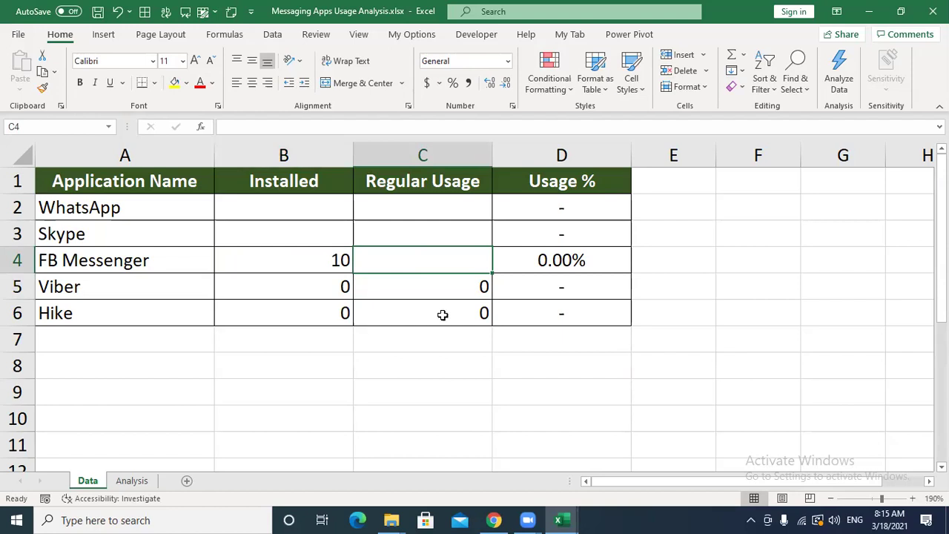
{"action": "type", "text": "2"}
{"action": "key", "text": "Up"}
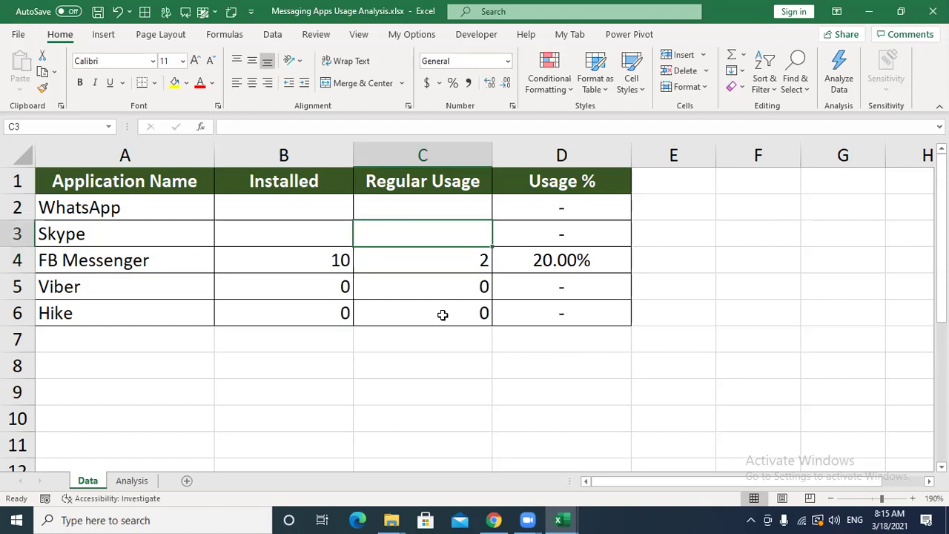
{"action": "key", "text": "Left"}
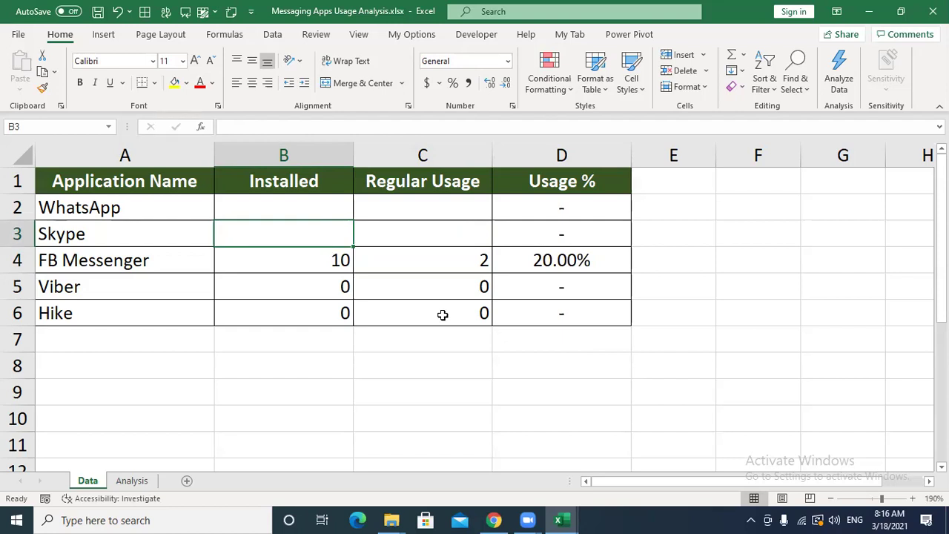
Step: Enter Skype's figures: 6 installed and 4 regular usage (66.67%)
{"action": "type", "text": "6"}
{"action": "key", "text": "Tab"}
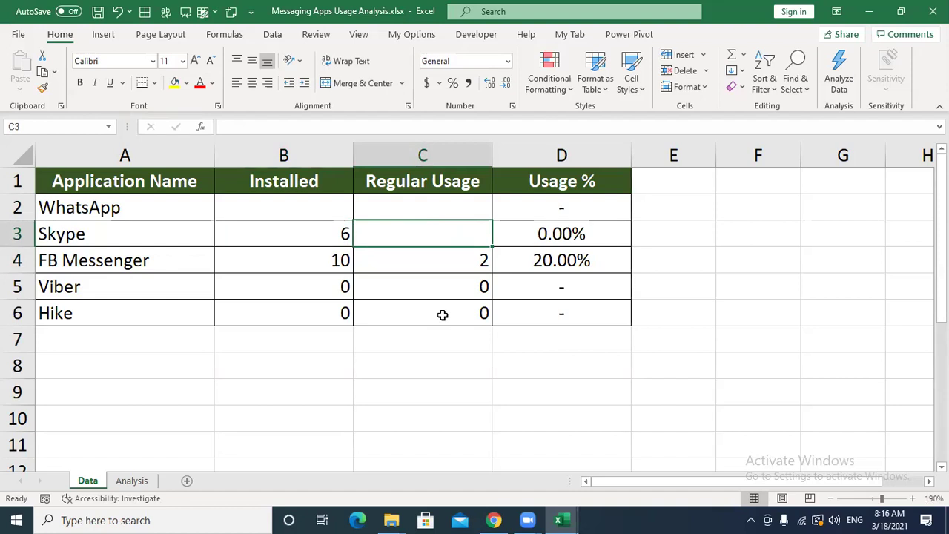
{"action": "type", "text": "4"}
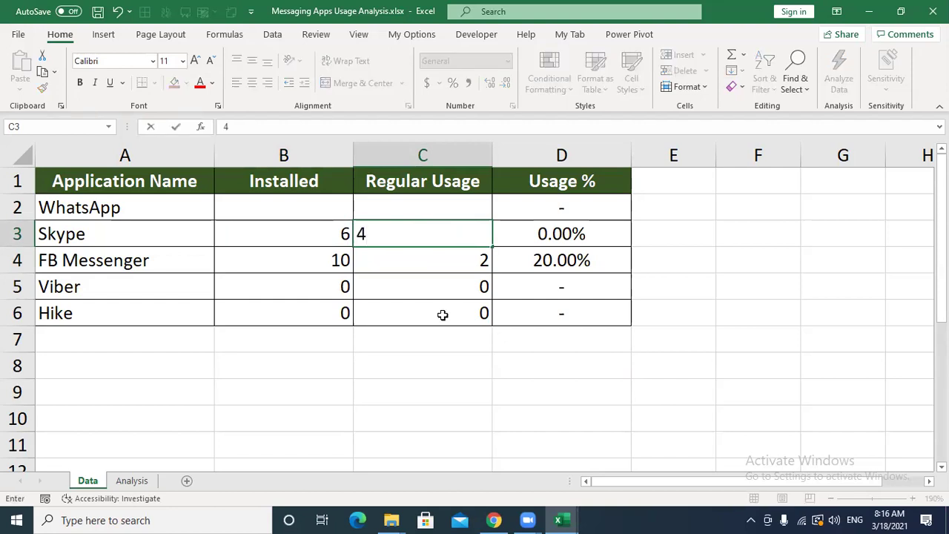
{"action": "key", "text": "Up"}
{"action": "key", "text": "Left"}
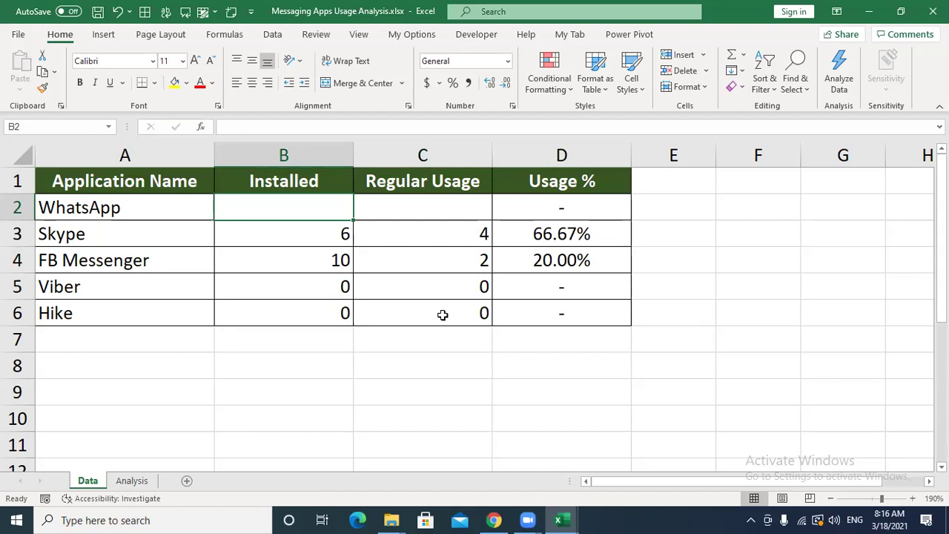
Step: Give WhatsApp 20 installed and 20 regular usage for 100.00%, and select B2:C6
{"action": "type", "text": "20"}
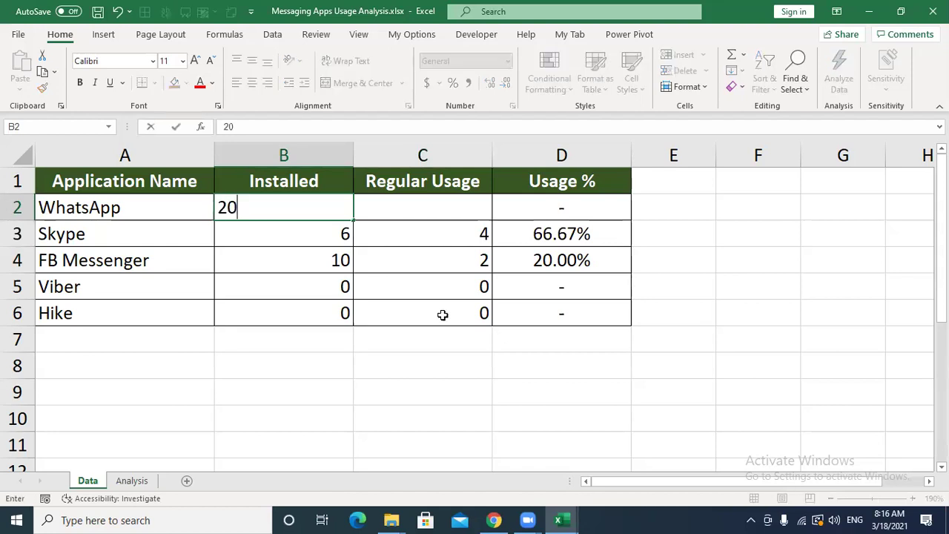
{"action": "key", "text": "Tab"}
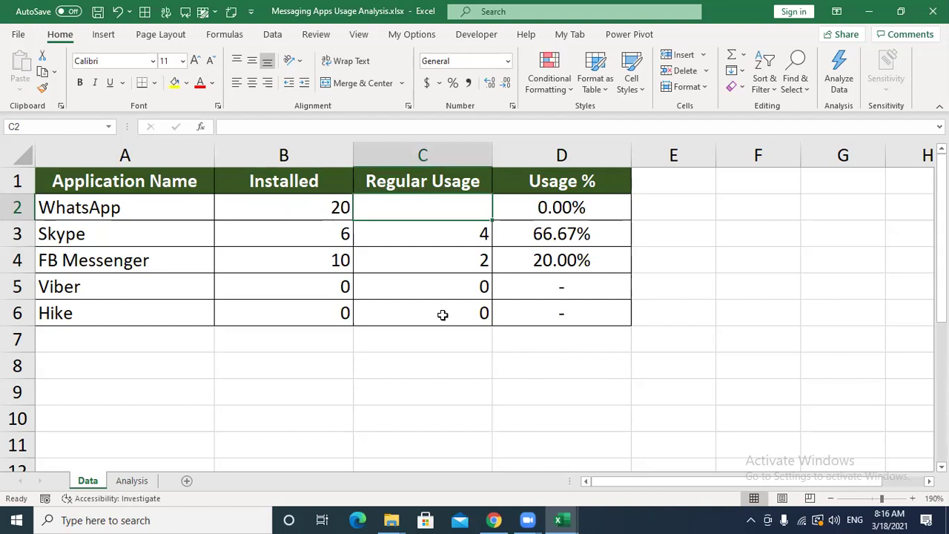
{"action": "key", "text": "Left"}
{"action": "key", "text": "Left"}
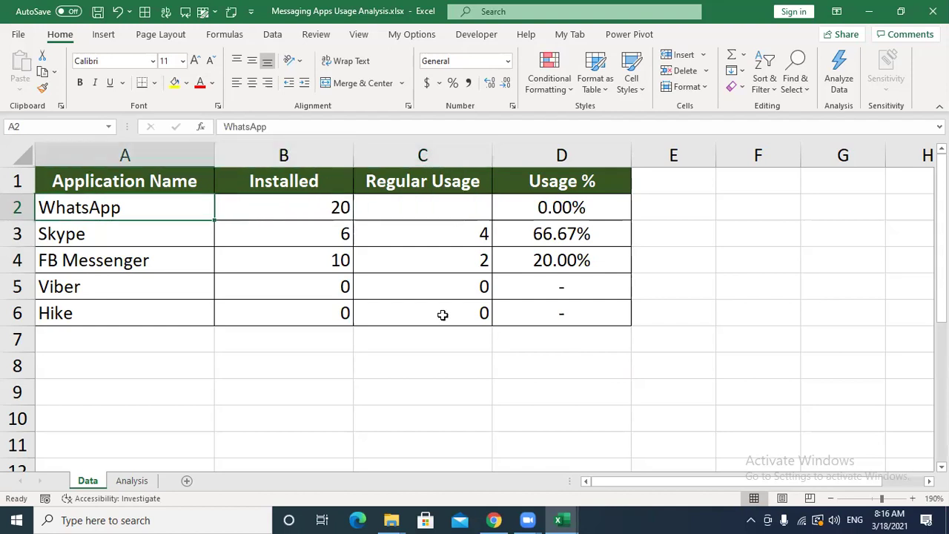
{"action": "key", "text": "Right"}
{"action": "key", "text": "Right"}
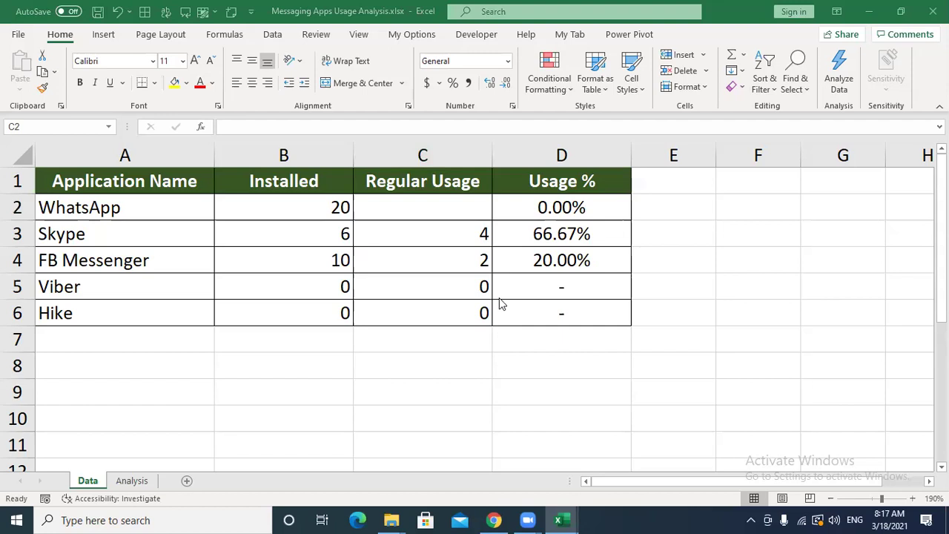
{"action": "left_click", "coordinate": [458, 207]}
{"action": "type", "text": "20"}
{"action": "key", "text": "Return"}
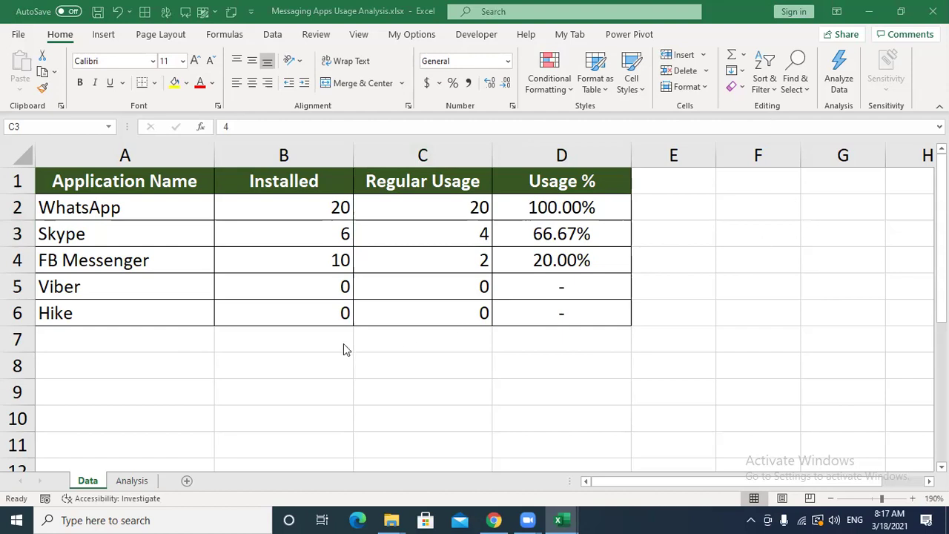
{"action": "left_click_drag", "start_coordinate": [282, 206], "coordinate": [392, 314]}
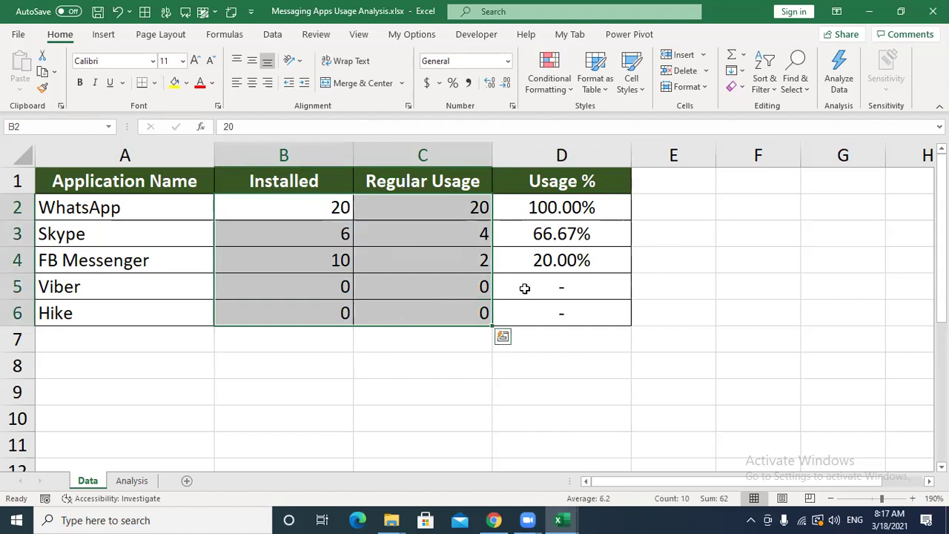
Step: Review the Analysis dashboard showing WhatsApp as top app with 77% usage
{"action": "left_click", "coordinate": [280, 356]}
{"action": "left_click", "coordinate": [144, 481]}
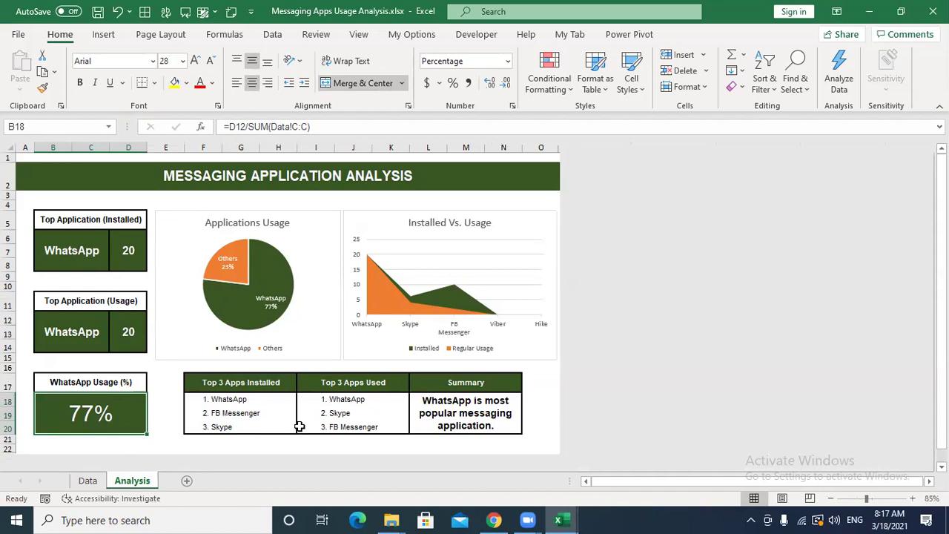
{"action": "left_click", "coordinate": [95, 482]}
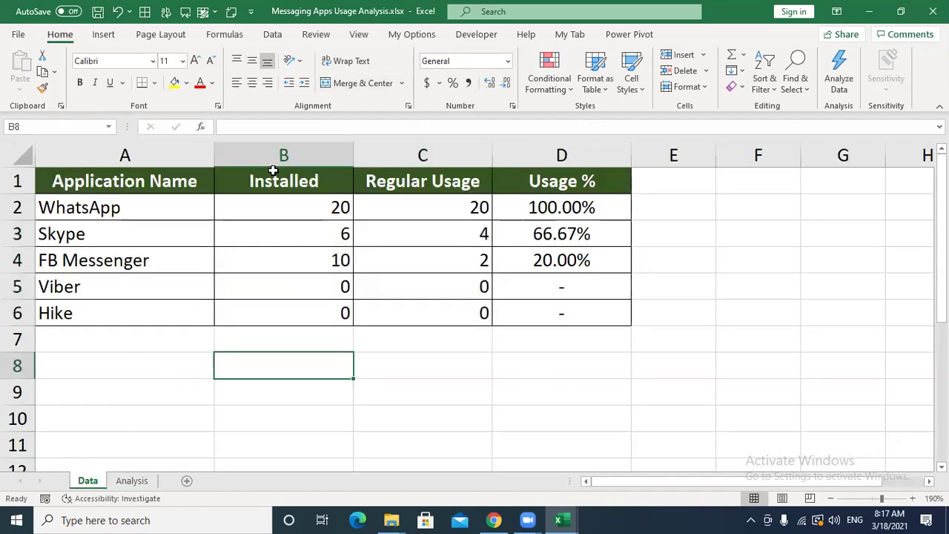
{"action": "left_click_drag", "start_coordinate": [310, 202], "coordinate": [412, 321]}
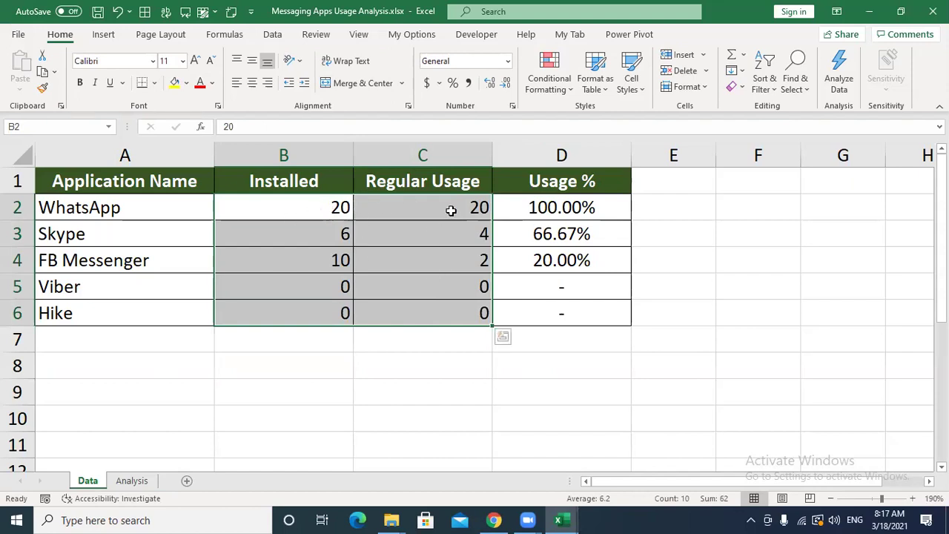
{"action": "left_click", "coordinate": [134, 482]}
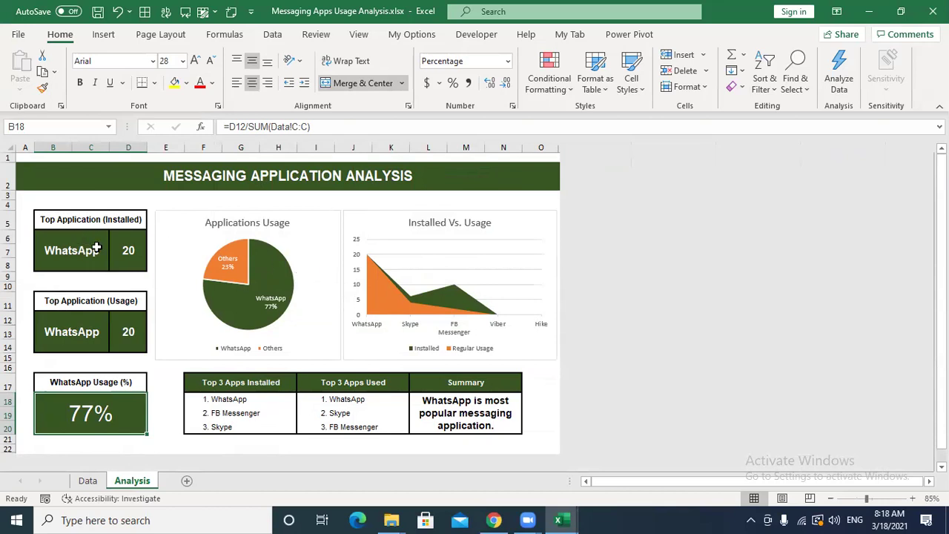
Step: Inspect the dashboard's Summary and 77% usage formulas, then return to the Data sheet
{"action": "left_click", "coordinate": [472, 426]}
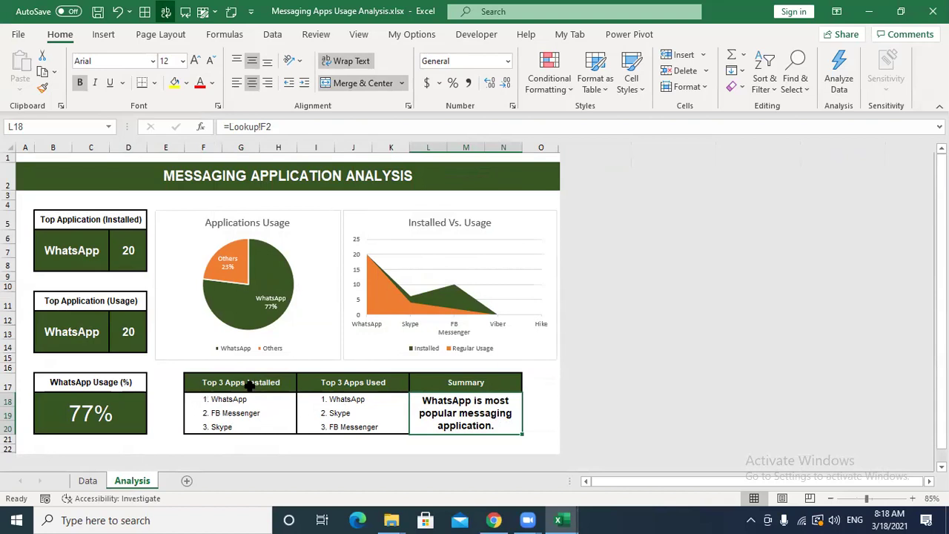
{"action": "left_click", "coordinate": [111, 417]}
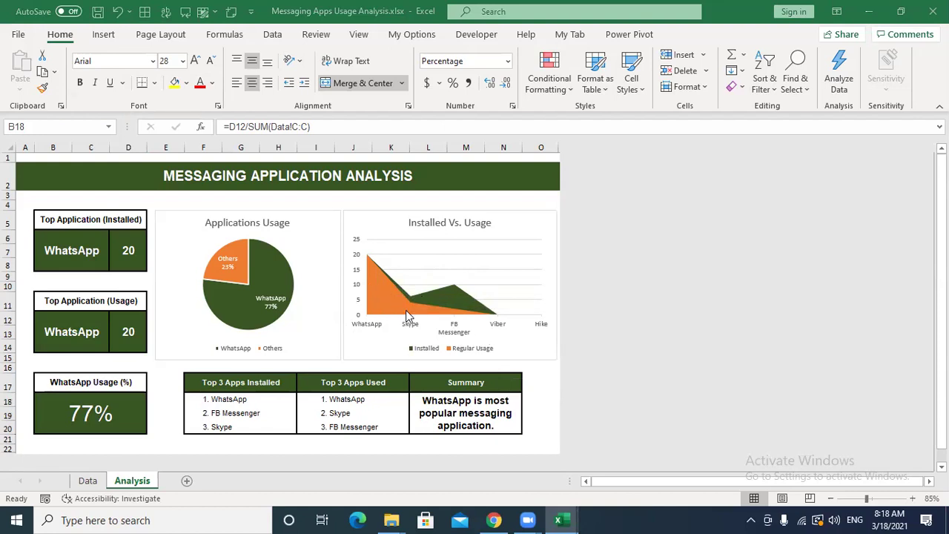
{"action": "mouse_move", "coordinate": [413, 309]}
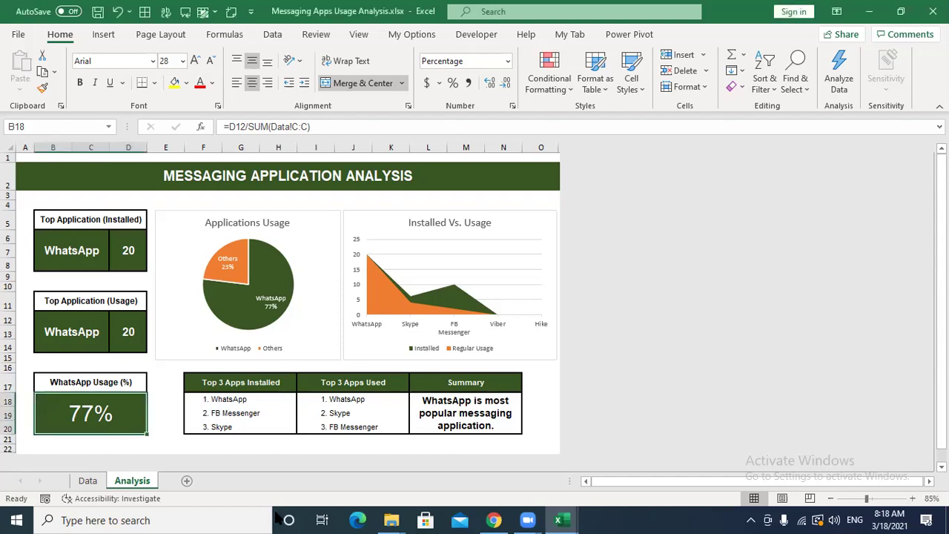
{"action": "left_click", "coordinate": [87, 481]}
Step: Change WhatsApp's regular usage to 15
{"action": "left_click", "coordinate": [301, 239]}
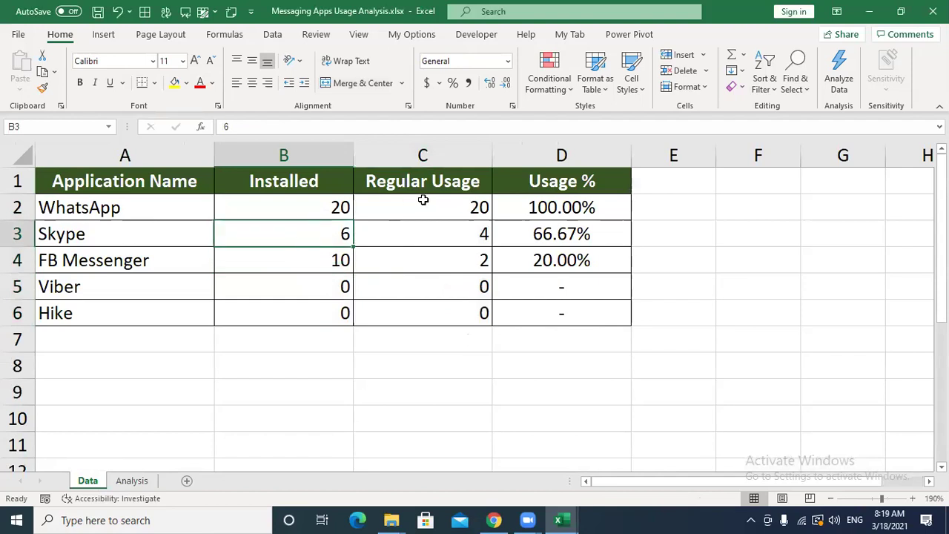
{"action": "left_click", "coordinate": [378, 213]}
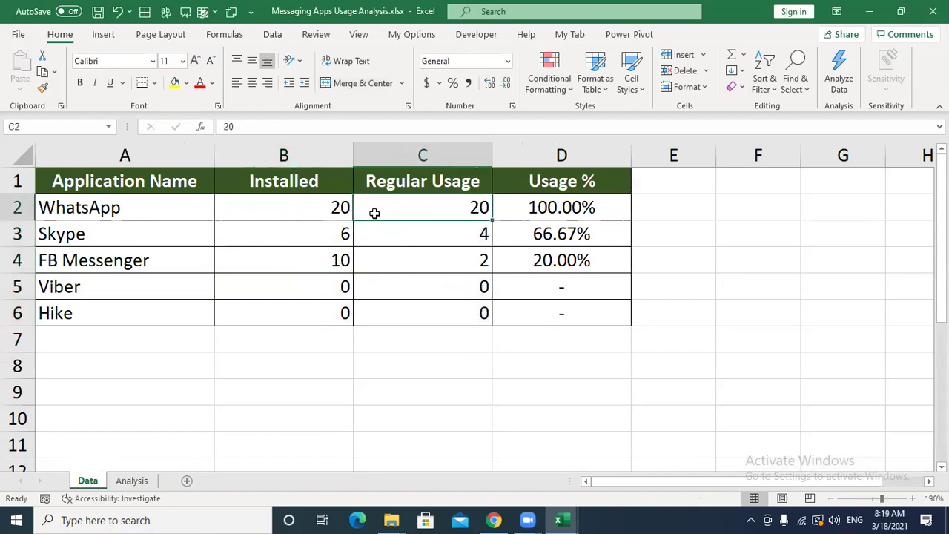
{"action": "type", "text": "15"}
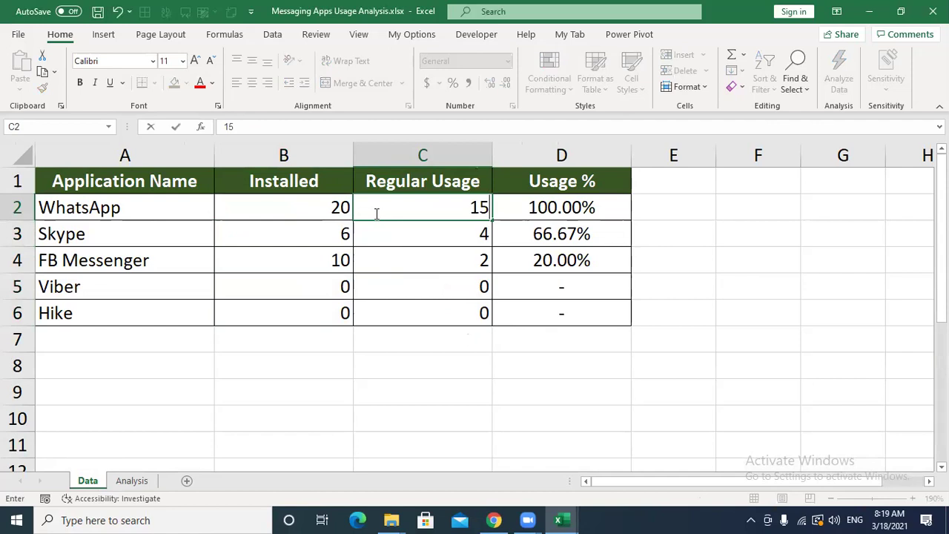
{"action": "key", "text": "Return"}
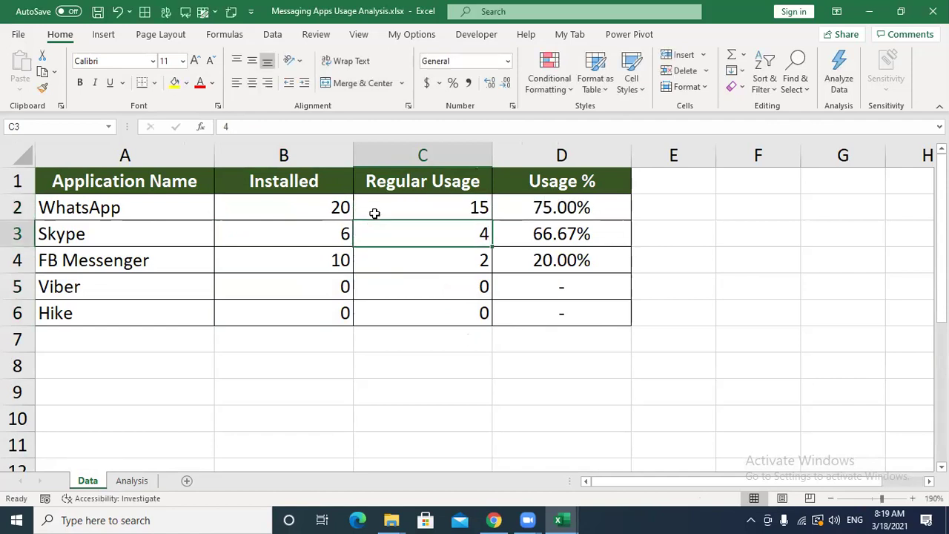
Step: Set FB Messenger to 15 installed and 15 regular usage, and check the Analysis dashboard
{"action": "left_click", "coordinate": [310, 260]}
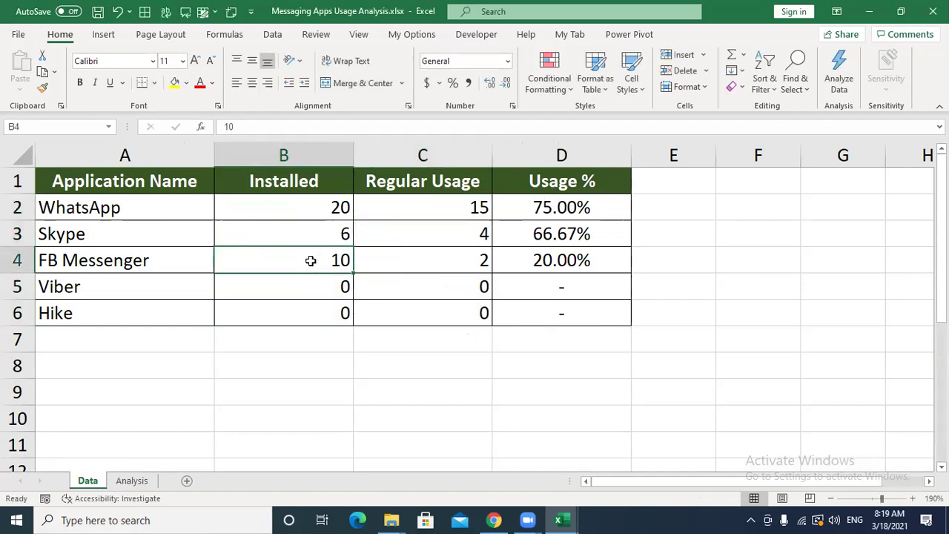
{"action": "type", "text": "15"}
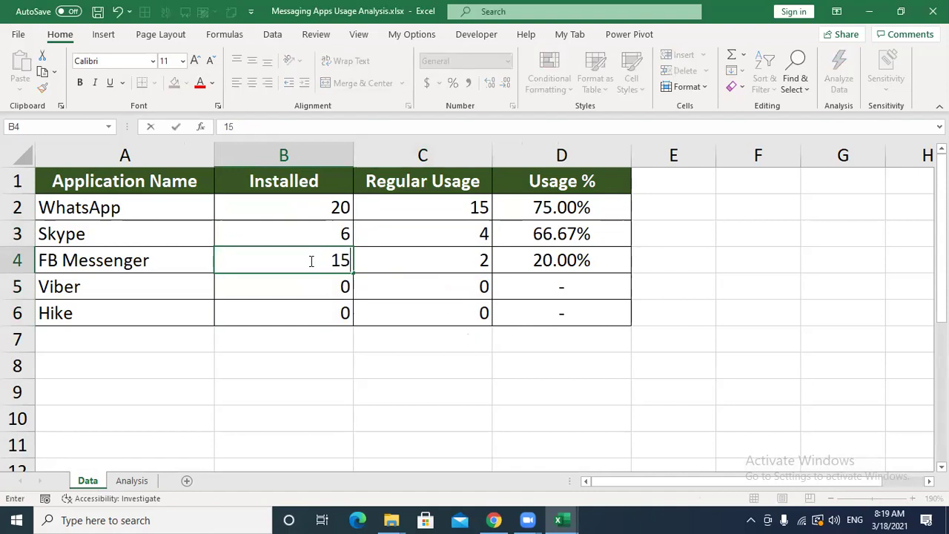
{"action": "key", "text": "Tab"}
{"action": "type", "text": "15"}
{"action": "key", "text": "Return"}
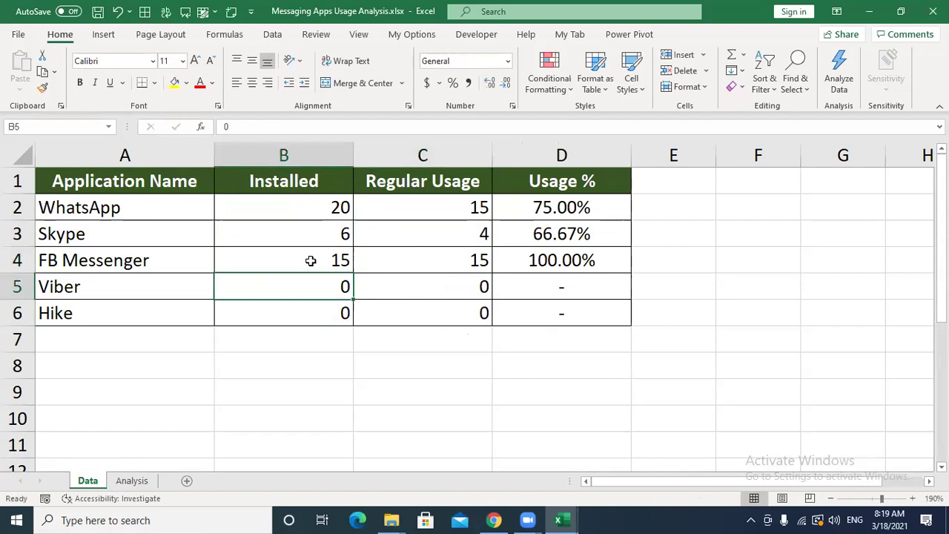
{"action": "left_click", "coordinate": [282, 339]}
{"action": "left_click", "coordinate": [140, 487]}
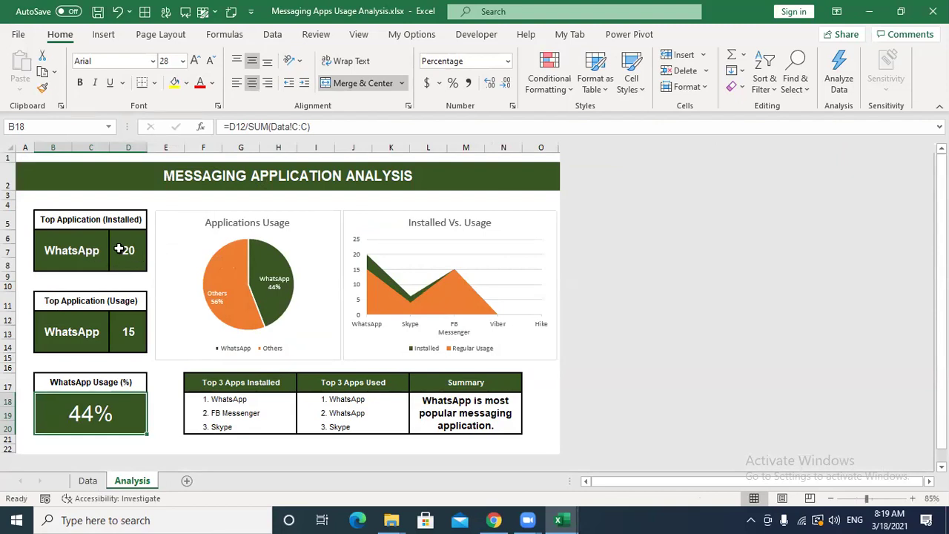
{"action": "left_click", "coordinate": [88, 481]}
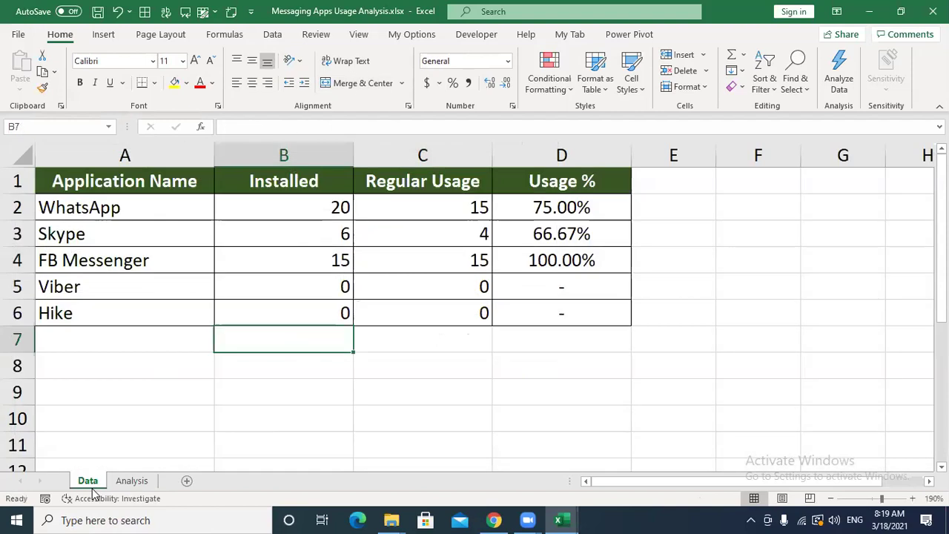
Step: Try 16 as WhatsApp's installed count and review the dashboard Summary
{"action": "left_click", "coordinate": [309, 199]}
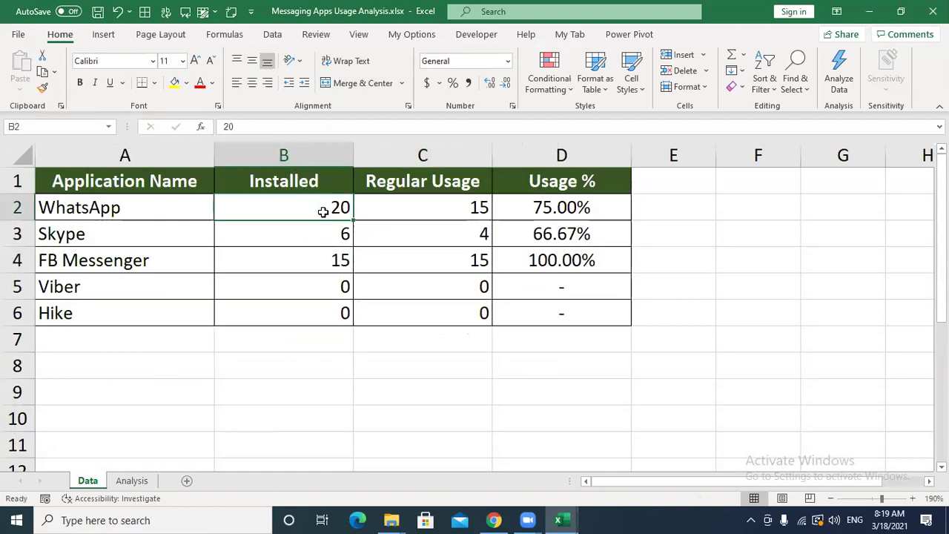
{"action": "type", "text": "1"}
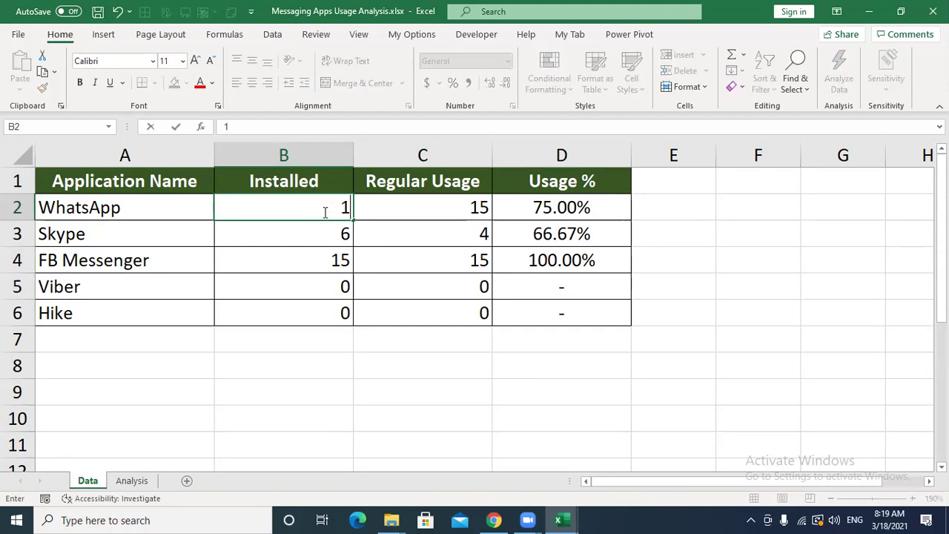
{"action": "type", "text": "6"}
{"action": "key", "text": "Tab"}
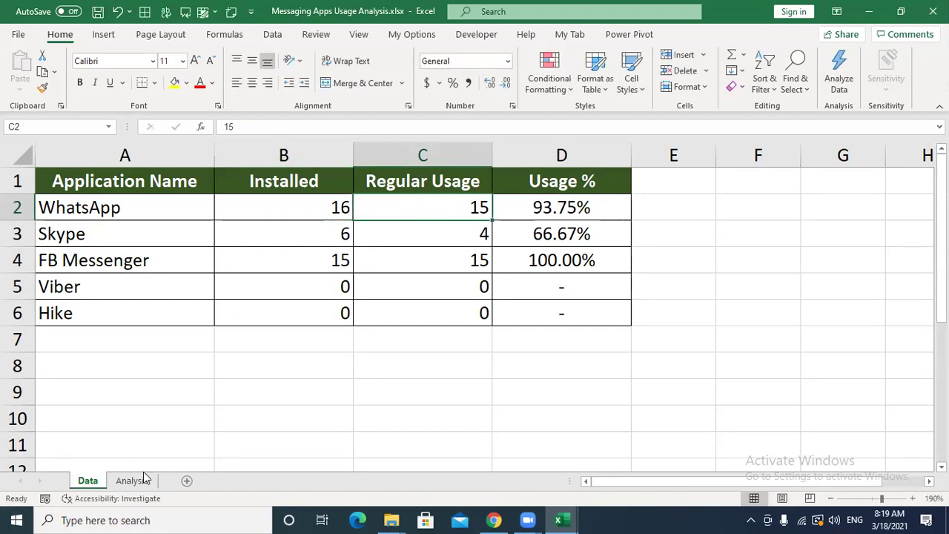
{"action": "left_click", "coordinate": [141, 480]}
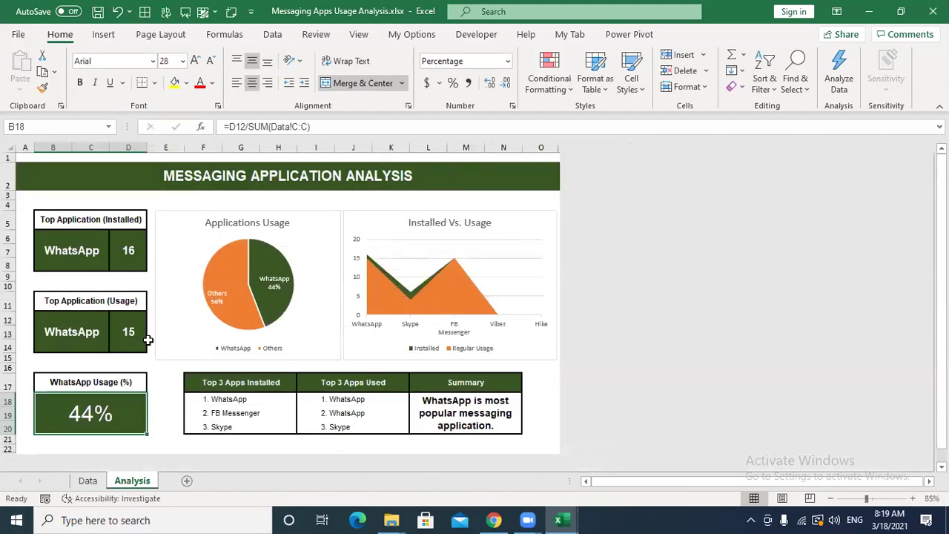
{"action": "left_click", "coordinate": [433, 410]}
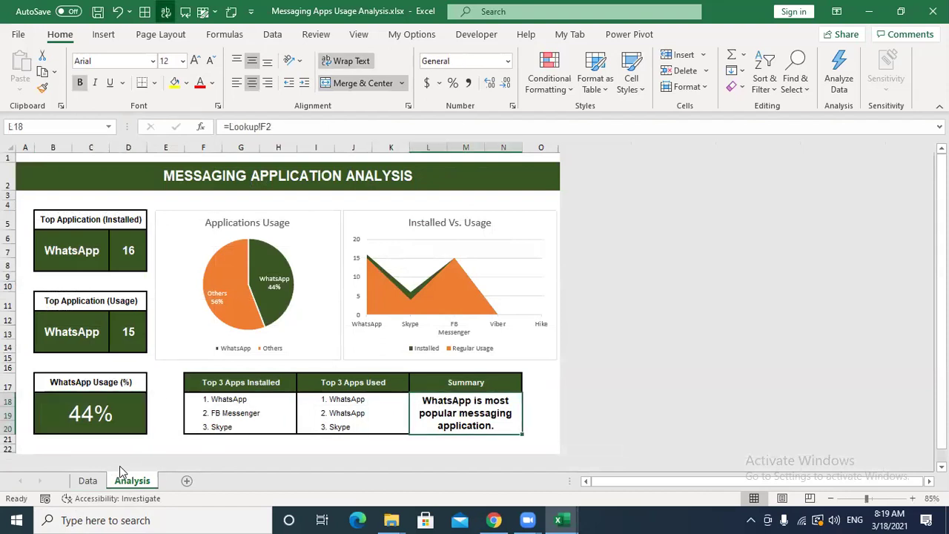
{"action": "left_click", "coordinate": [86, 482]}
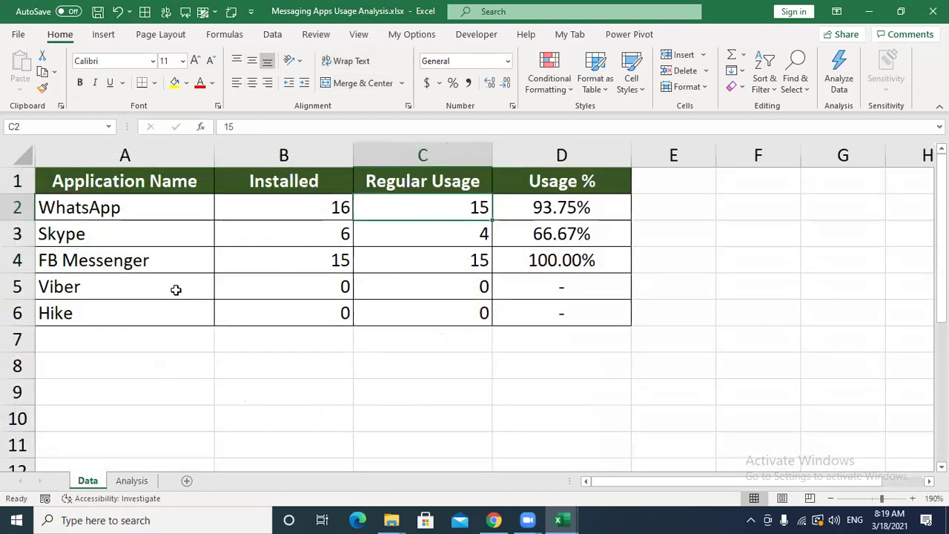
Step: Set WhatsApp to 5 installed and 0 regular usage
{"action": "left_click", "coordinate": [315, 210]}
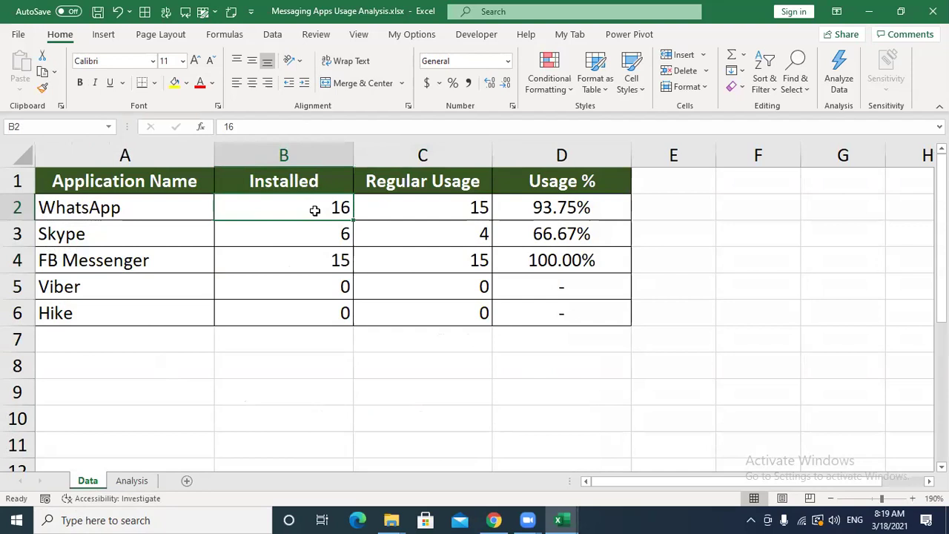
{"action": "type", "text": "5"}
{"action": "key", "text": "Tab"}
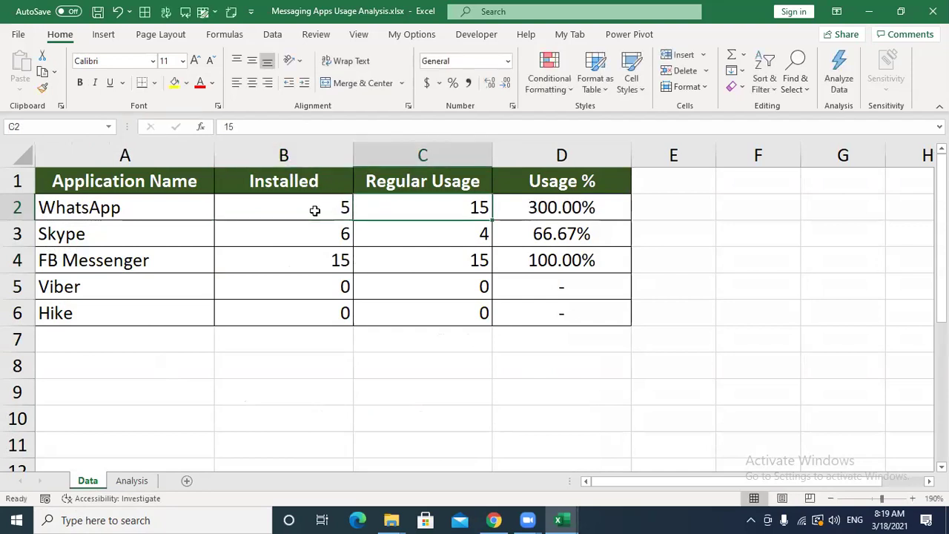
{"action": "type", "text": "0"}
{"action": "key", "text": "Return"}
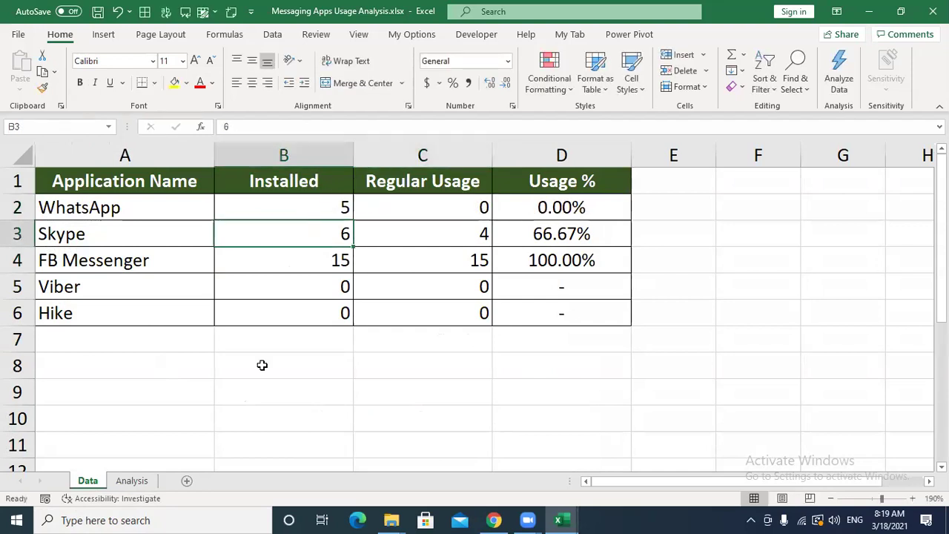
Step: Review the updated dashboard naming FB Messenger the top app at 79% usage
{"action": "left_click", "coordinate": [133, 480]}
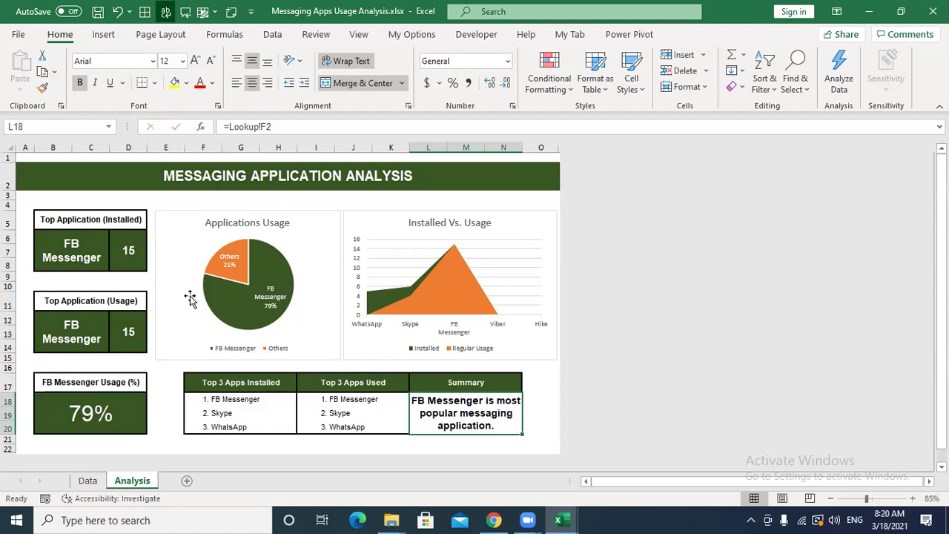
{"action": "mouse_move", "coordinate": [266, 320]}
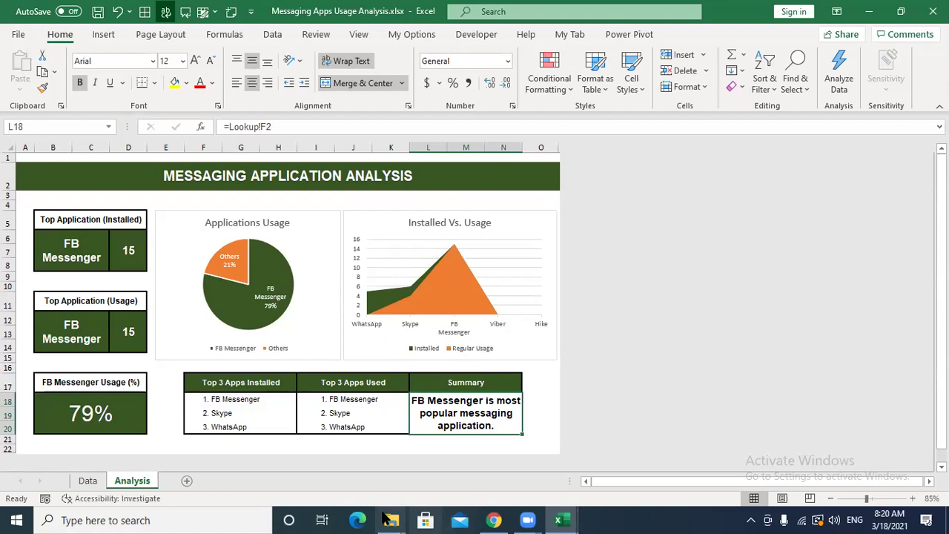
Step: Download 'Covid cases as of 20Oct2020.xlsx' from the Google Drive batch folder, then minimize Chrome
{"action": "mouse_move", "coordinate": [392, 519]}
{"action": "left_click", "coordinate": [379, 456]}
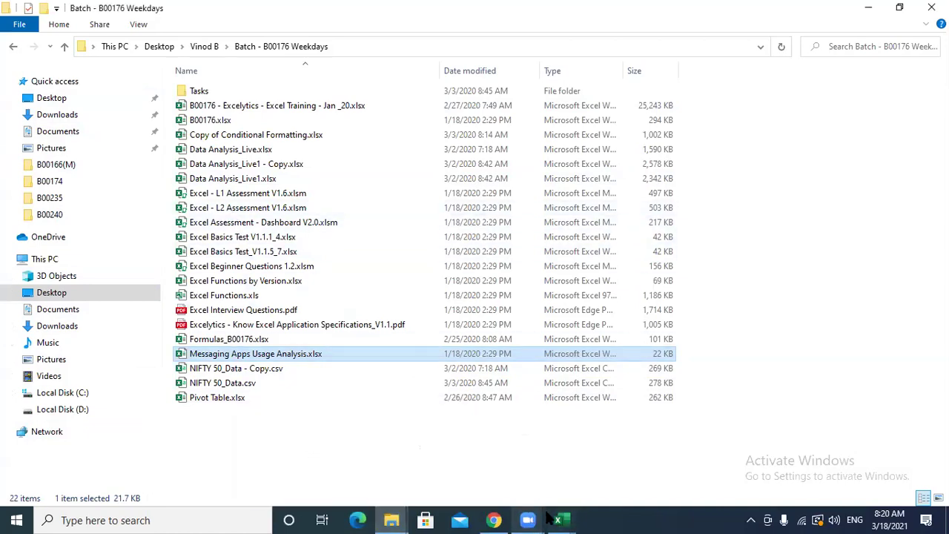
{"action": "left_click", "coordinate": [494, 520]}
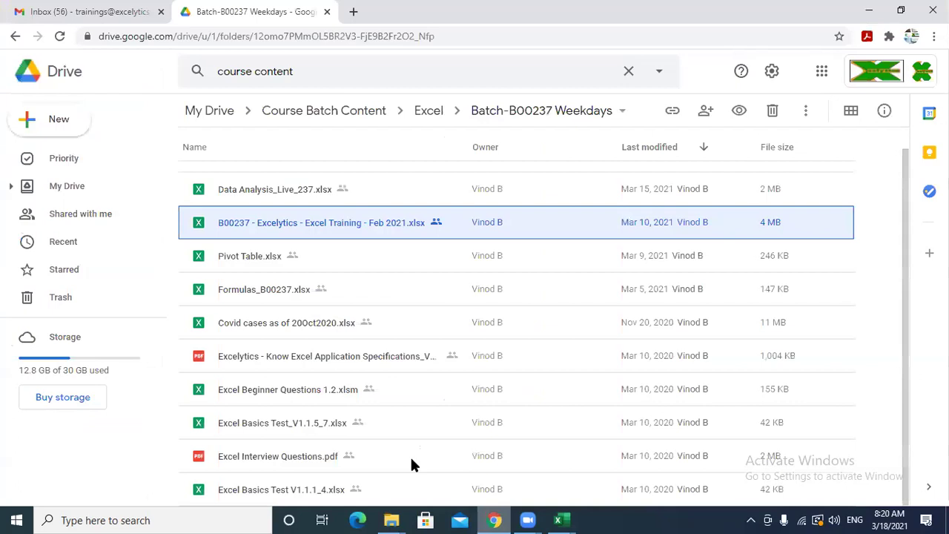
{"action": "right_click", "coordinate": [364, 321]}
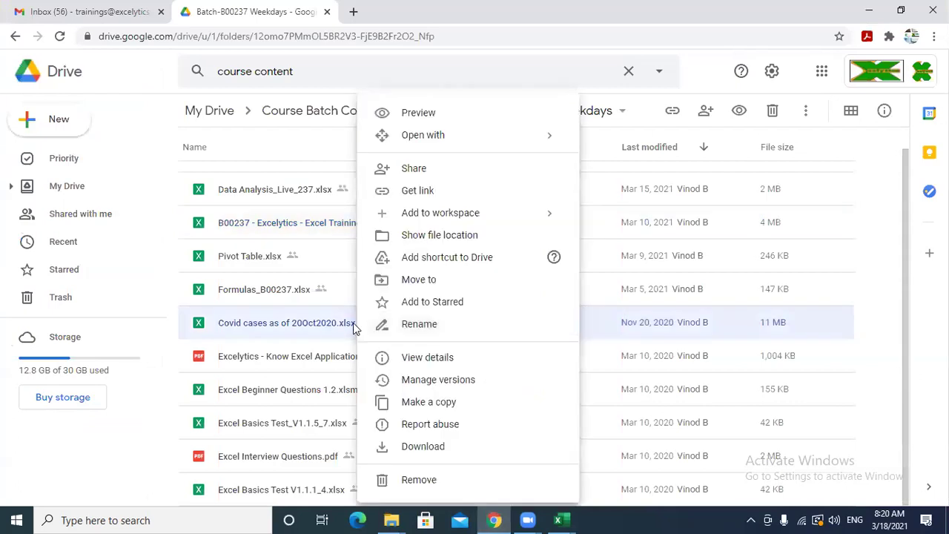
{"action": "left_click", "coordinate": [469, 445]}
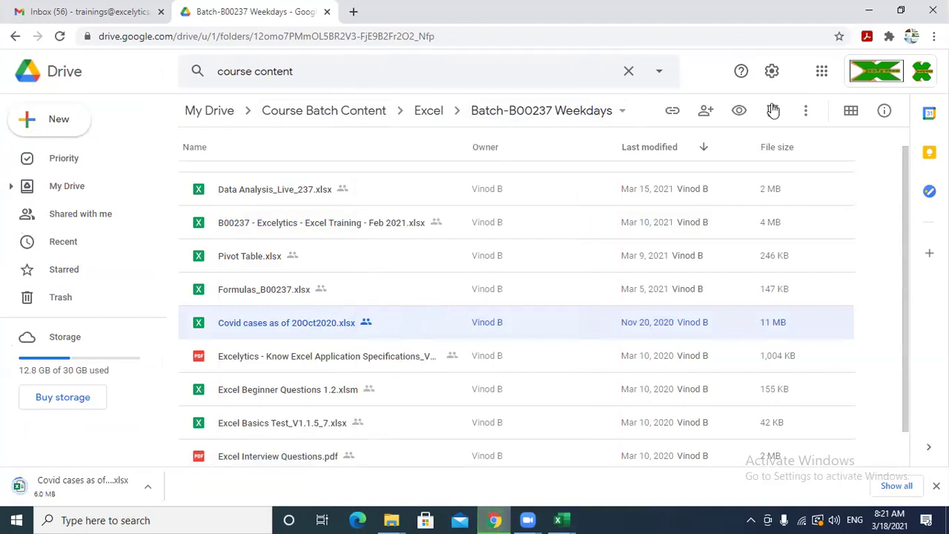
{"action": "left_click", "coordinate": [869, 11]}
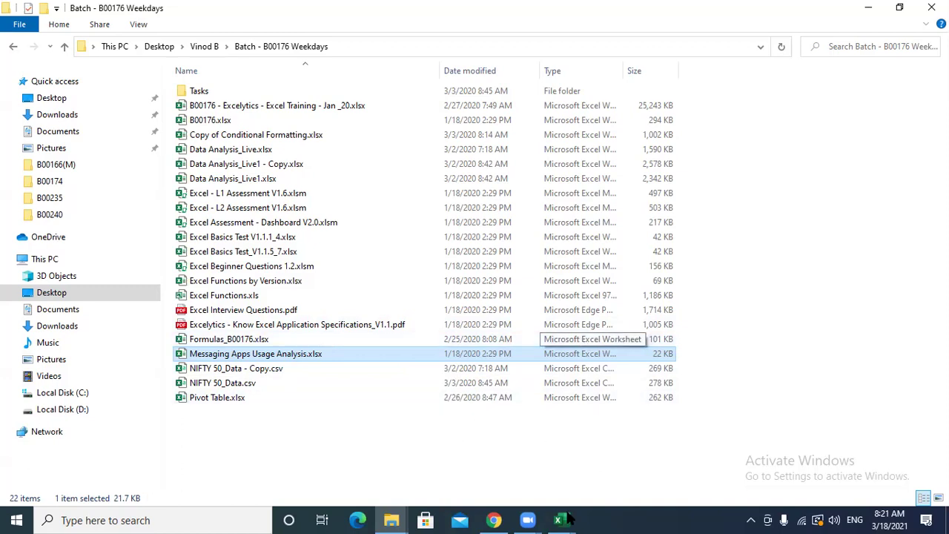
Step: Open the downloaded Covid cases workbook and enable editing
{"action": "left_click", "coordinate": [496, 520]}
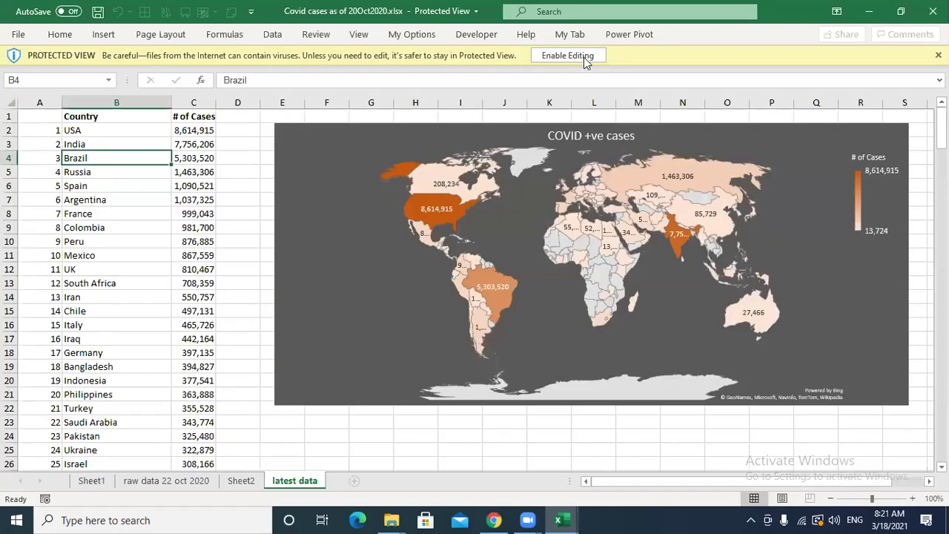
{"action": "left_click", "coordinate": [583, 57]}
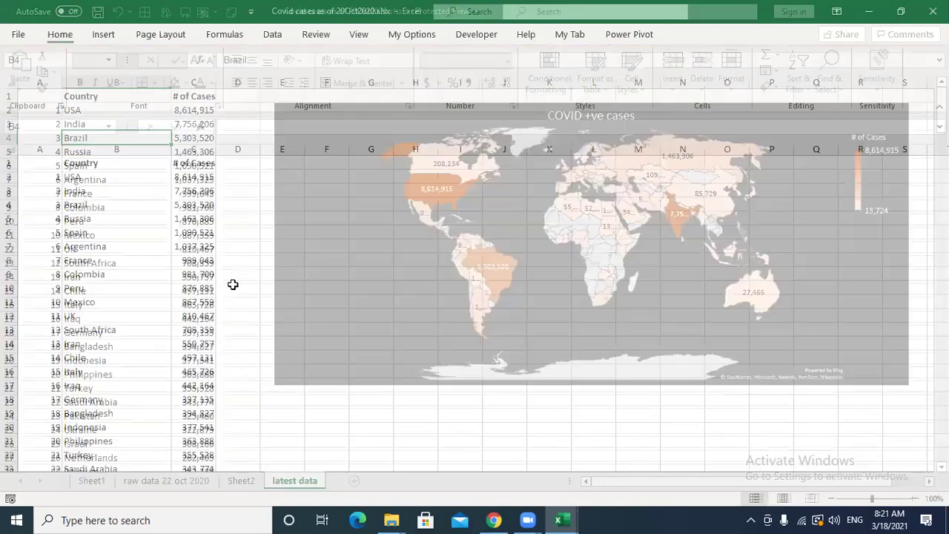
{"action": "left_click", "coordinate": [233, 285]}
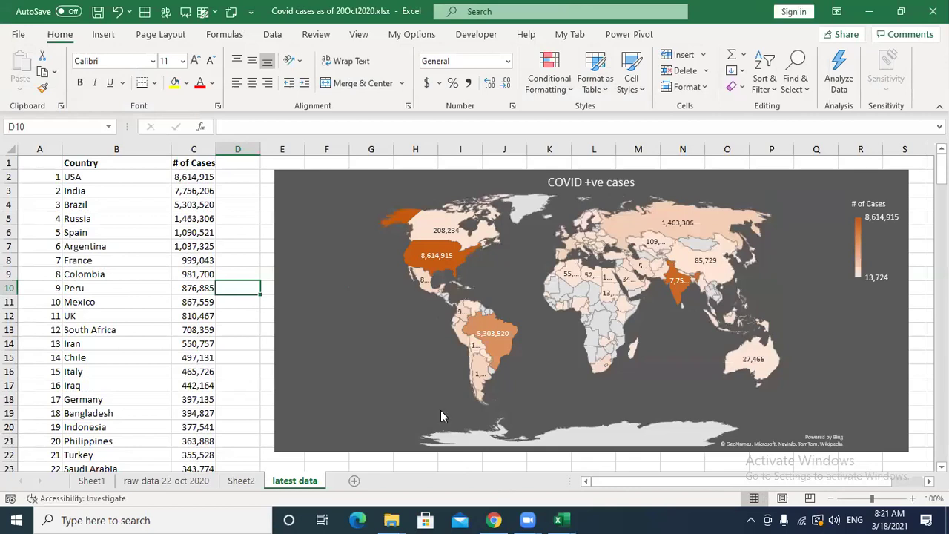
Step: Launch Notepad through the Win+R Run prompt
{"action": "key", "text": "super+r"}
{"action": "type", "text": "ca"}
{"action": "key", "text": "BackSpace"}
{"action": "key", "text": "BackSpace"}
{"action": "key", "text": "BackSpace"}
{"action": "type", "text": "notepad"}
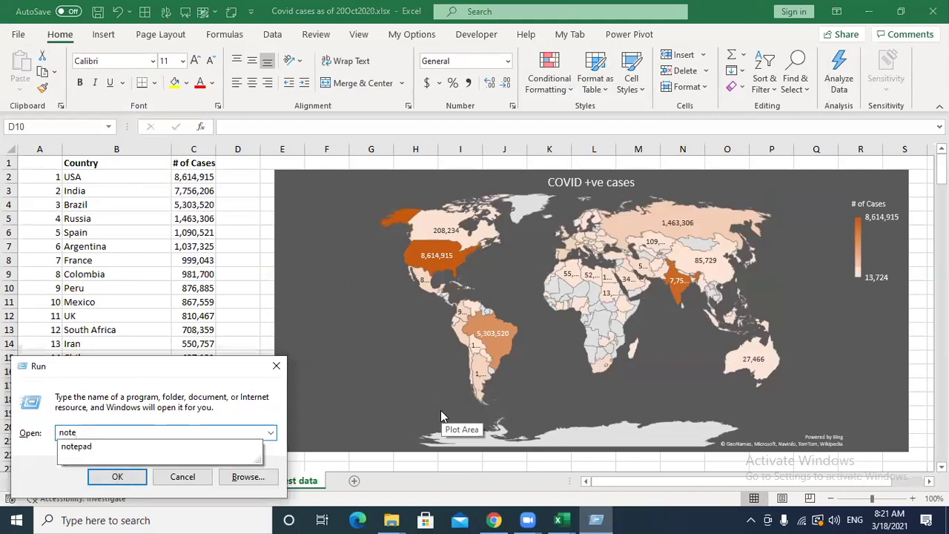
{"action": "key", "text": "Return"}
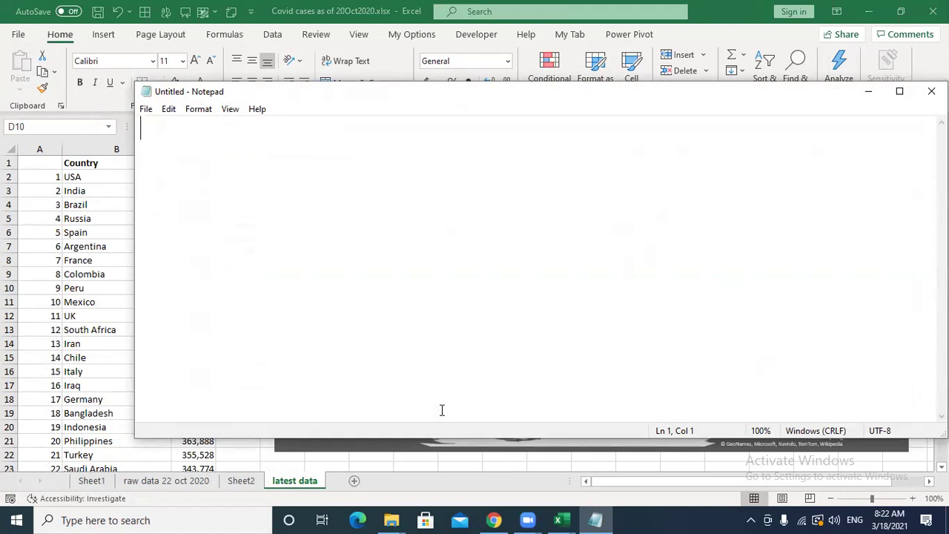
Step: Type a name and a phone number on separate lines, then minimize Notepad
{"action": "type", "text": "divya"}
{"action": "key", "text": "Return"}
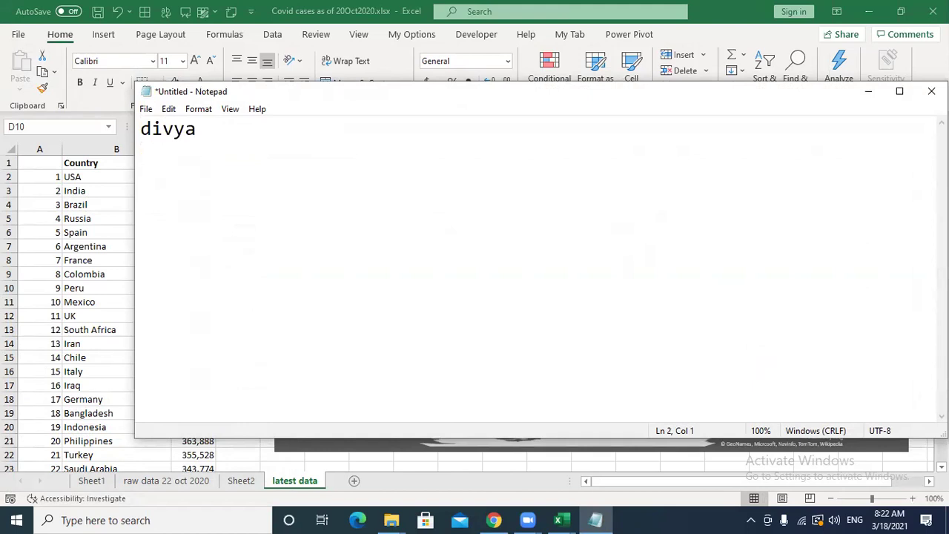
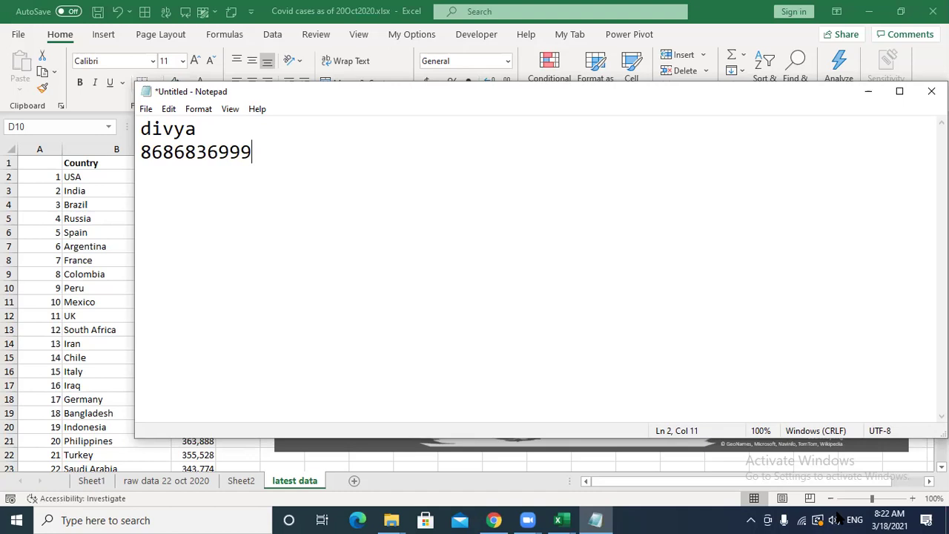
{"action": "left_click", "coordinate": [838, 517]}
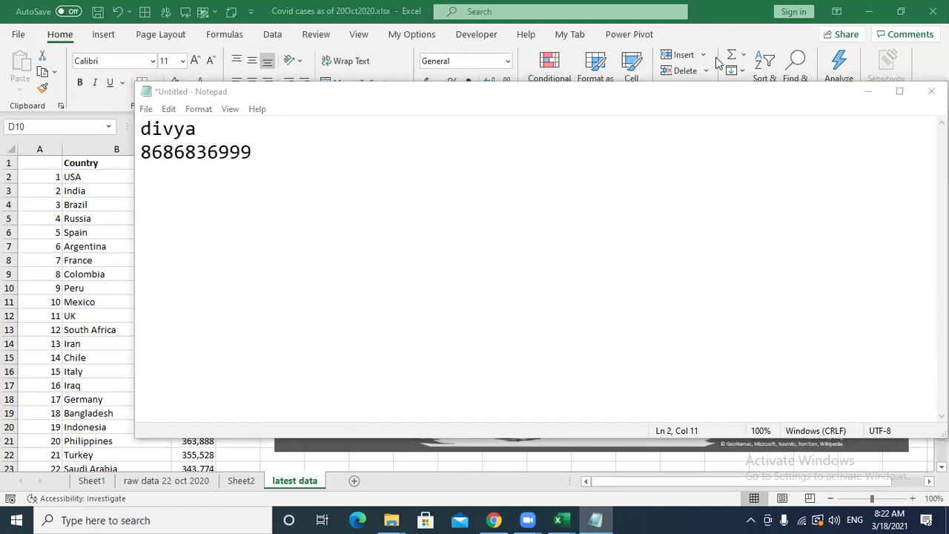
{"action": "left_click", "coordinate": [700, 97]}
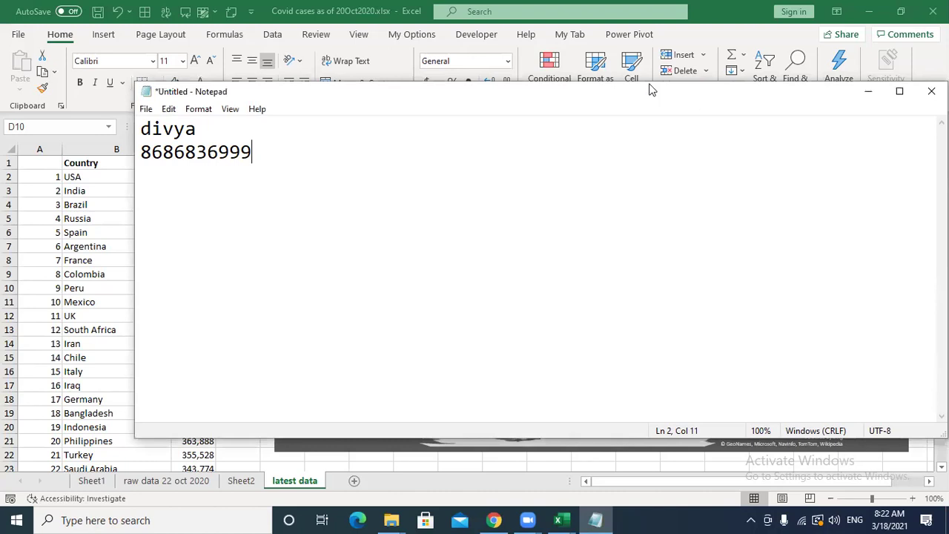
{"action": "left_click_drag", "start_coordinate": [648, 86], "coordinate": [588, 79]}
{"action": "left_click", "coordinate": [808, 84]}
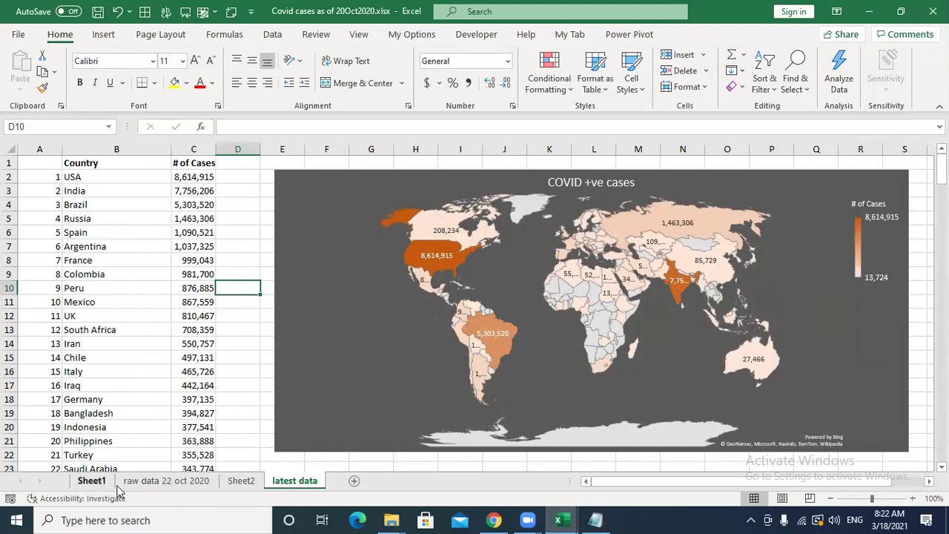
Step: Switch to the 'raw data 22 oct 2020' sheet and inspect India, Brazil and France figures
{"action": "left_click", "coordinate": [161, 315]}
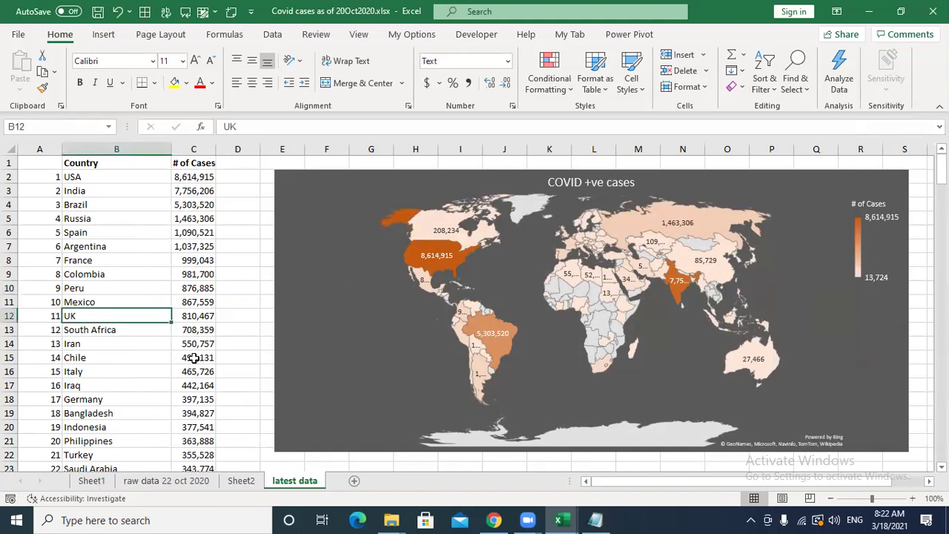
{"action": "left_click", "coordinate": [148, 483]}
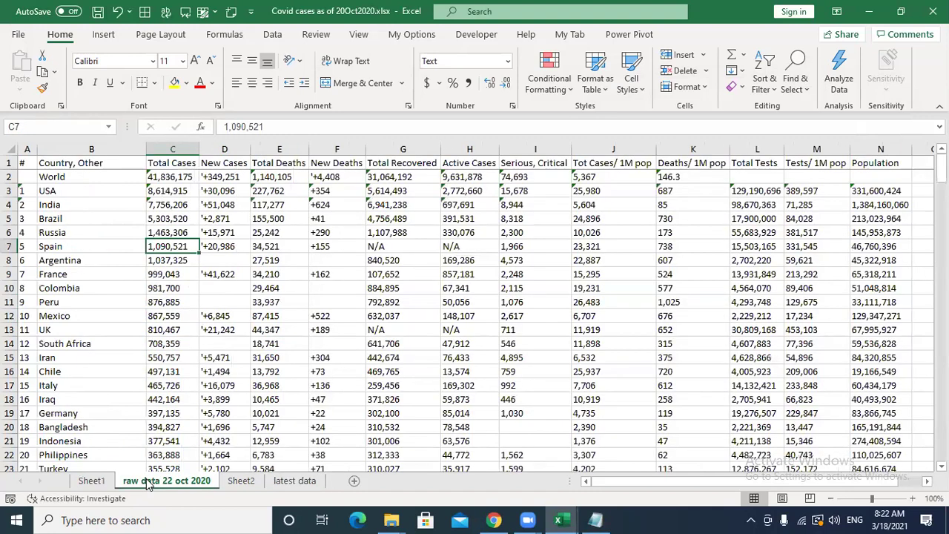
{"action": "left_click", "coordinate": [274, 217]}
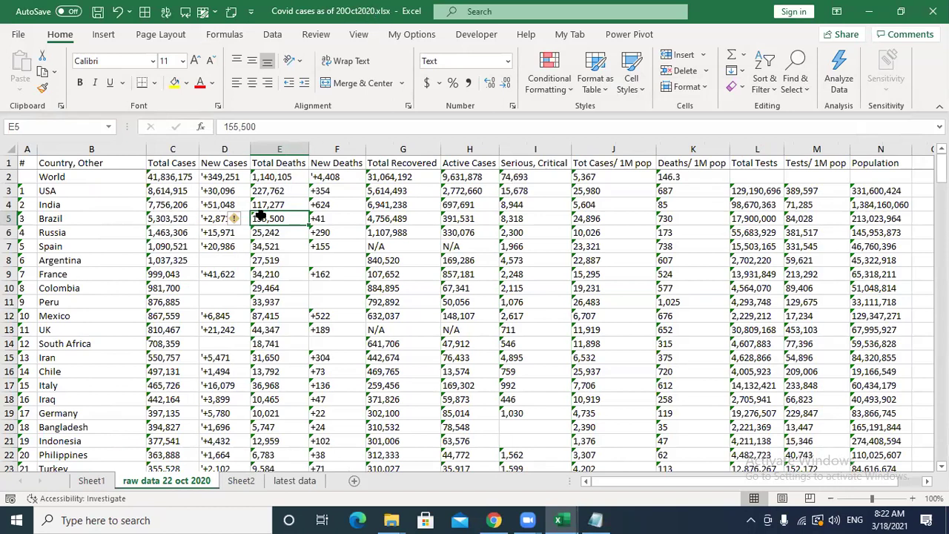
{"action": "left_click", "coordinate": [214, 203]}
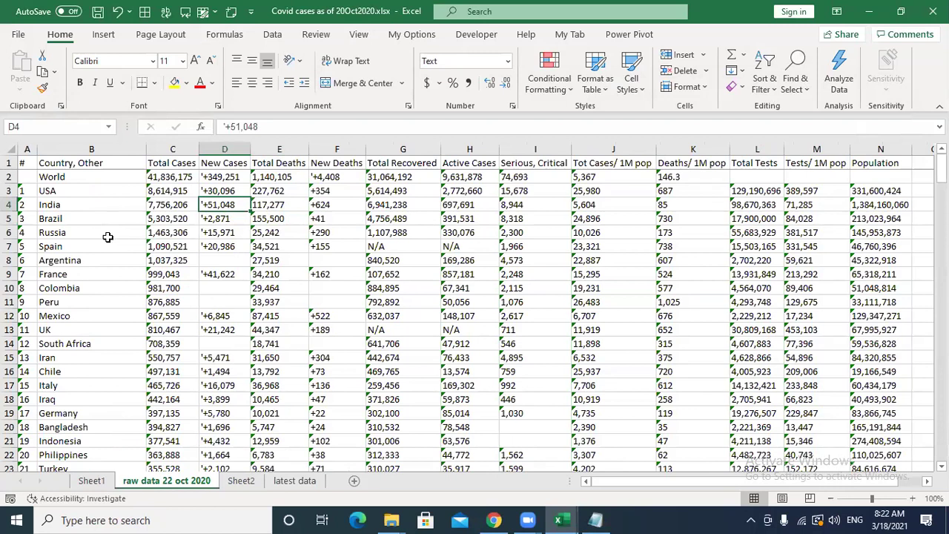
{"action": "left_click", "coordinate": [108, 203]}
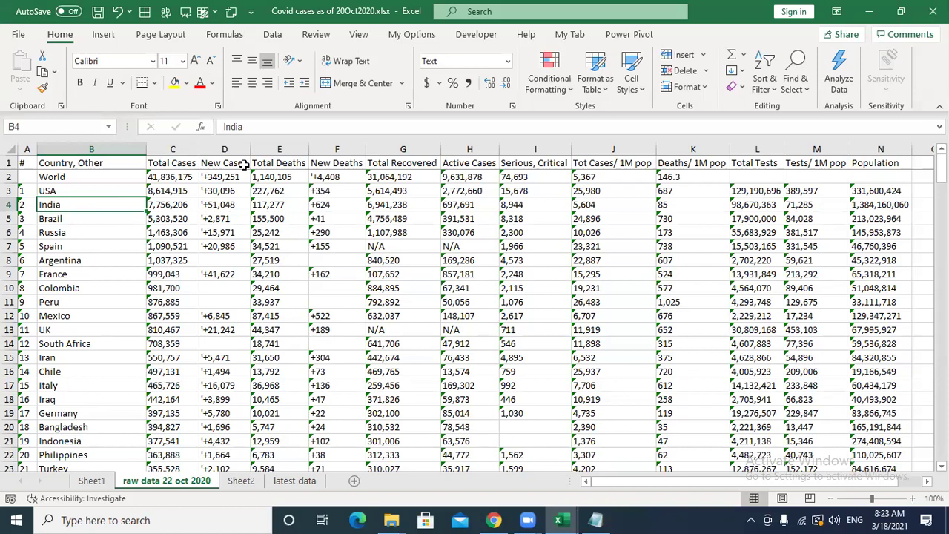
{"action": "left_click", "coordinate": [185, 164]}
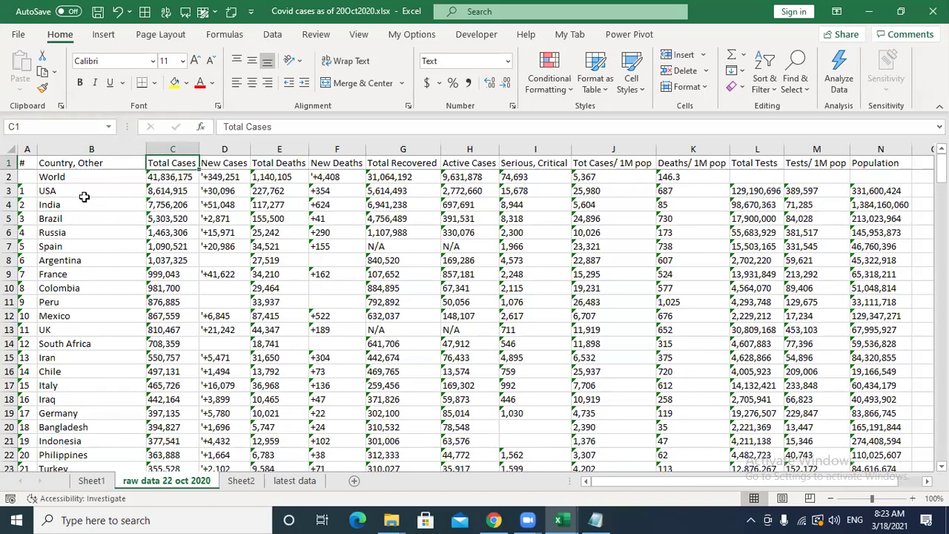
{"action": "left_click_drag", "start_coordinate": [85, 205], "coordinate": [84, 394]}
{"action": "left_click", "coordinate": [185, 274]}
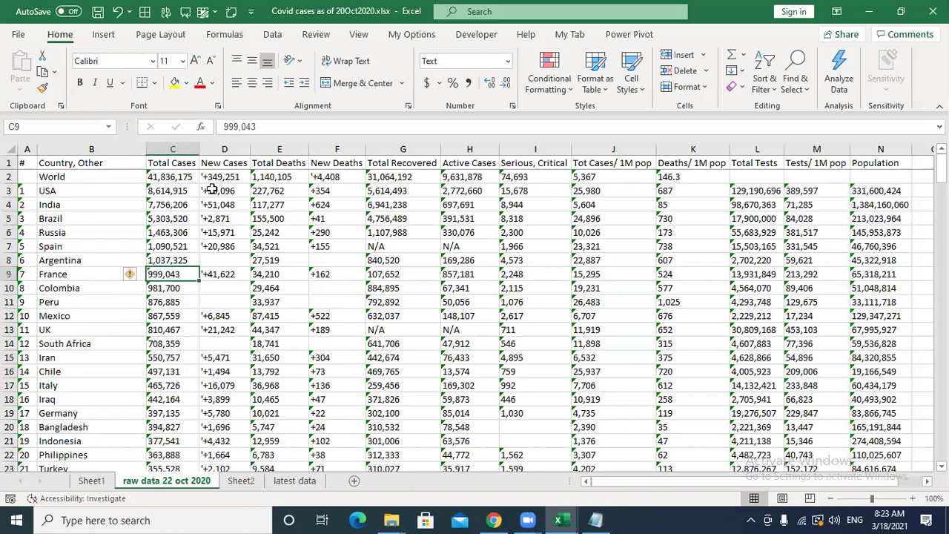
Step: Select the New Cases, Total Deaths, New Deaths, Total Recovered and Active Cases columns
{"action": "left_click", "coordinate": [225, 149]}
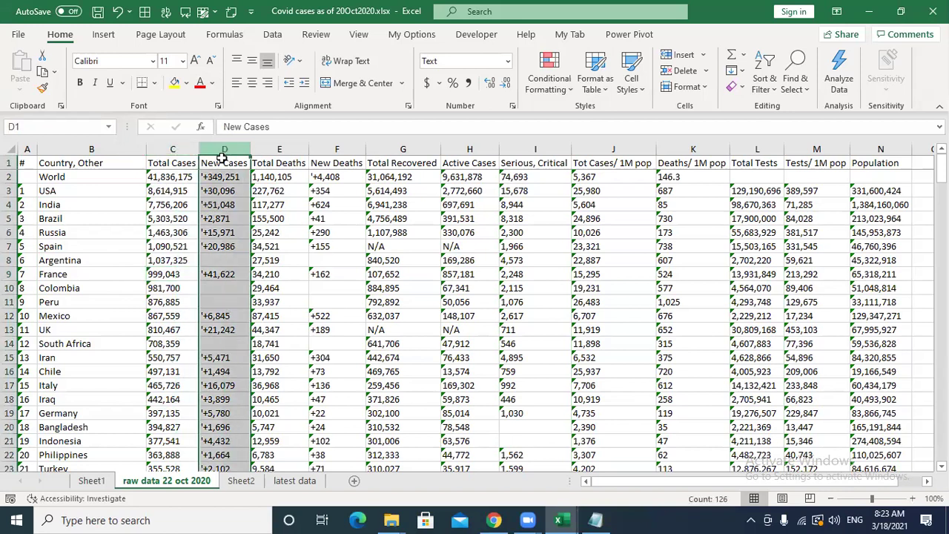
{"action": "left_click", "coordinate": [271, 150]}
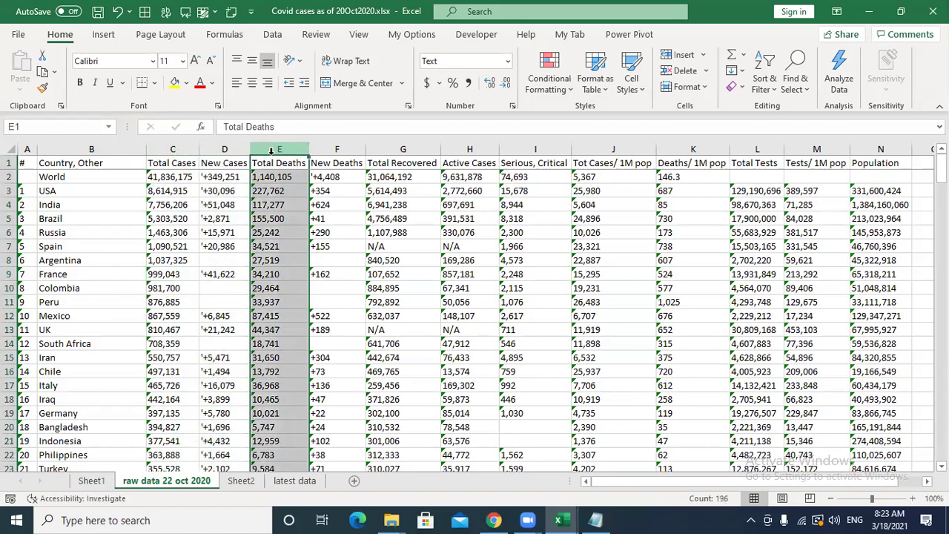
{"action": "left_click", "coordinate": [164, 187]}
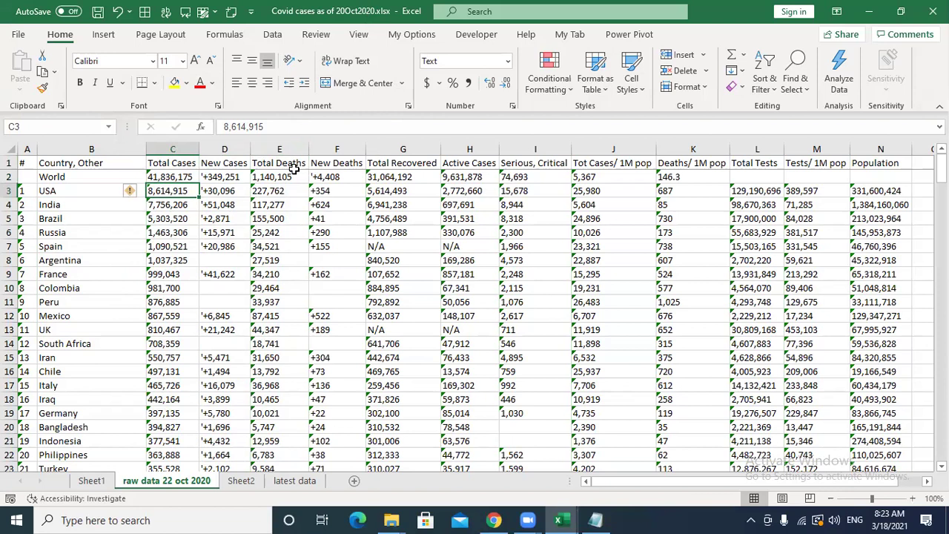
{"action": "left_click", "coordinate": [282, 149]}
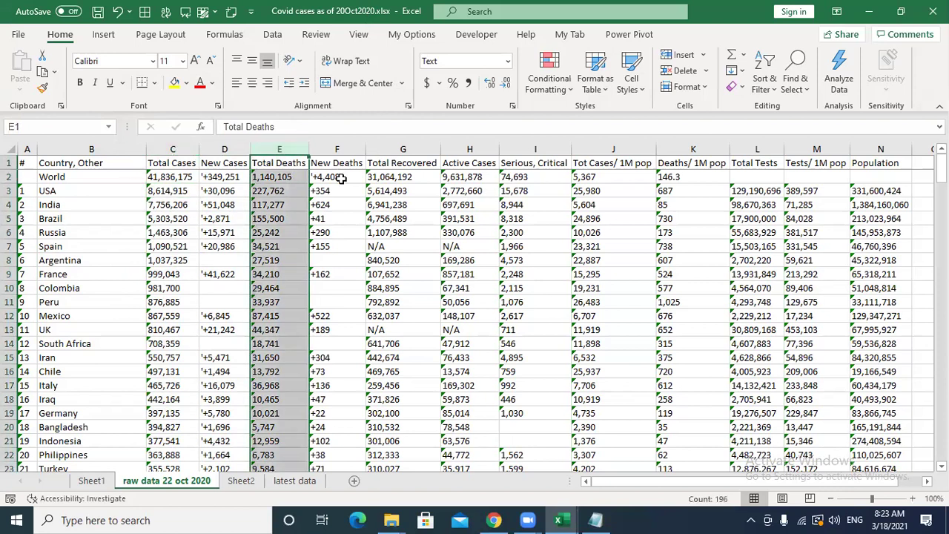
{"action": "left_click", "coordinate": [336, 150]}
{"action": "left_click", "coordinate": [390, 150]}
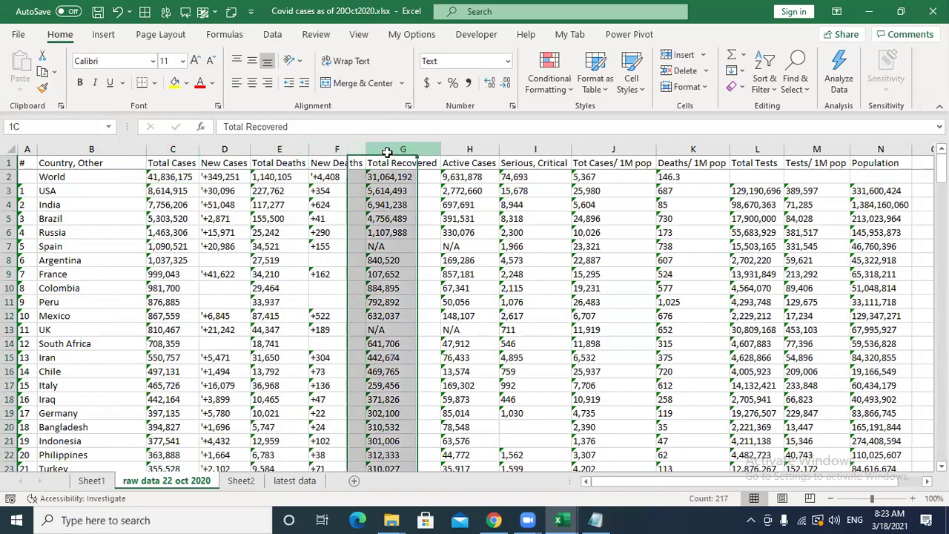
{"action": "left_click", "coordinate": [469, 149]}
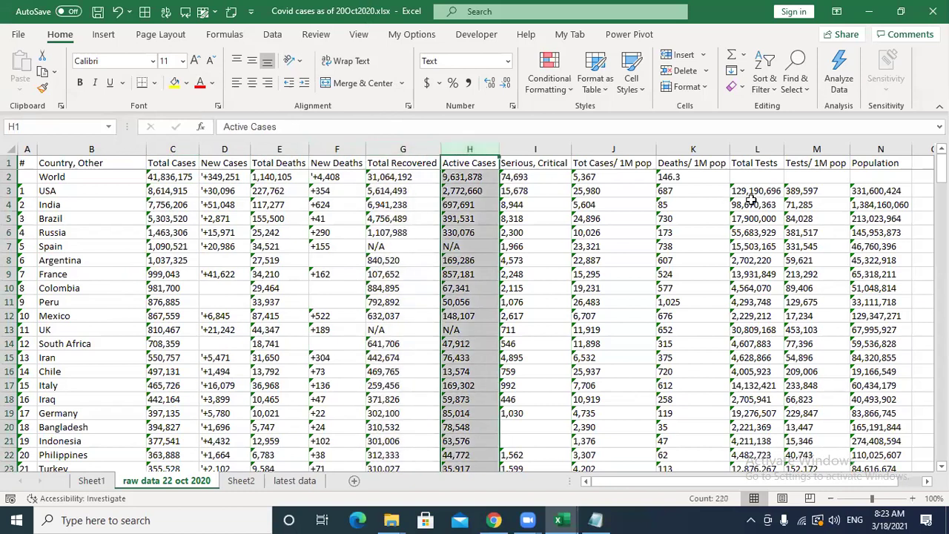
Step: Inspect the Tests/1M pop and Population figures, India's row, and Mexico and Brazil
{"action": "left_click_drag", "start_coordinate": [882, 169], "coordinate": [882, 218]}
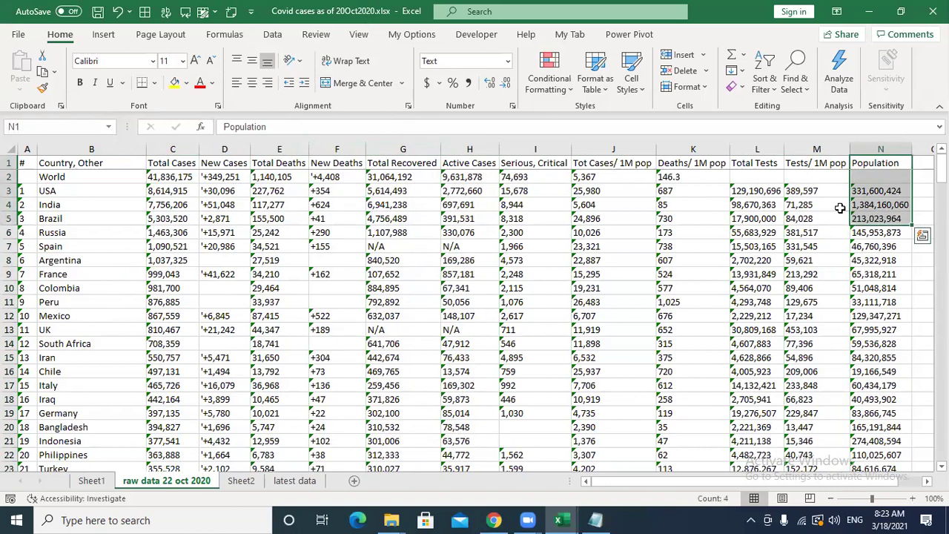
{"action": "left_click", "coordinate": [816, 203]}
{"action": "left_click", "coordinate": [824, 164]}
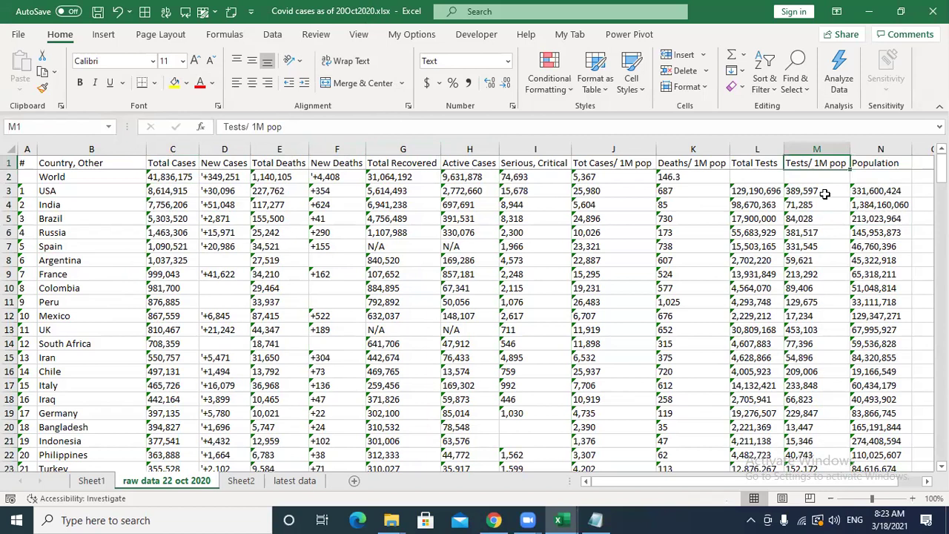
{"action": "left_click", "coordinate": [879, 162]}
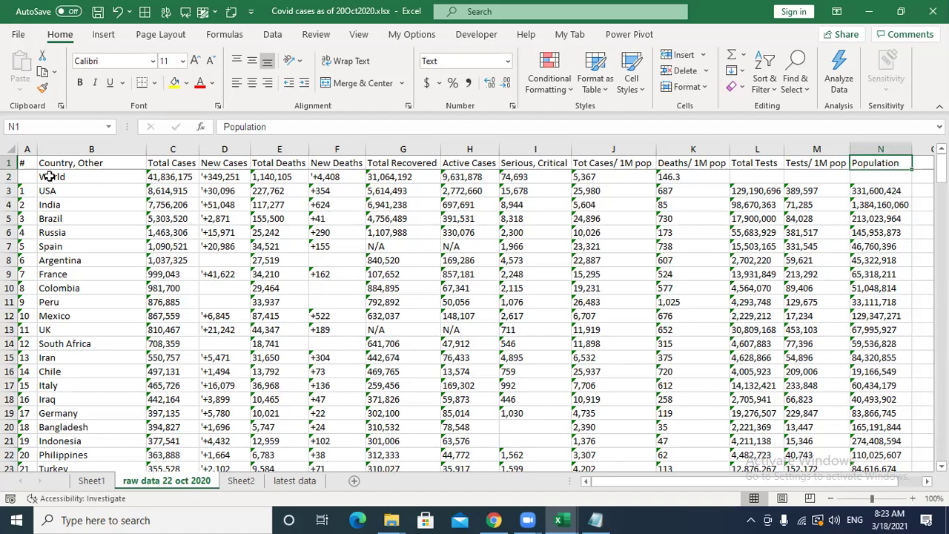
{"action": "left_click", "coordinate": [10, 205]}
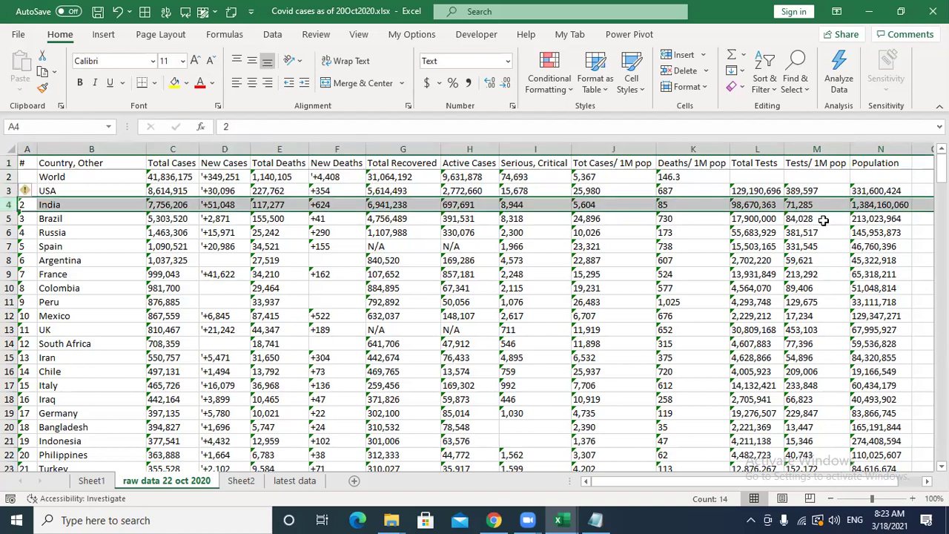
{"action": "left_click", "coordinate": [860, 206]}
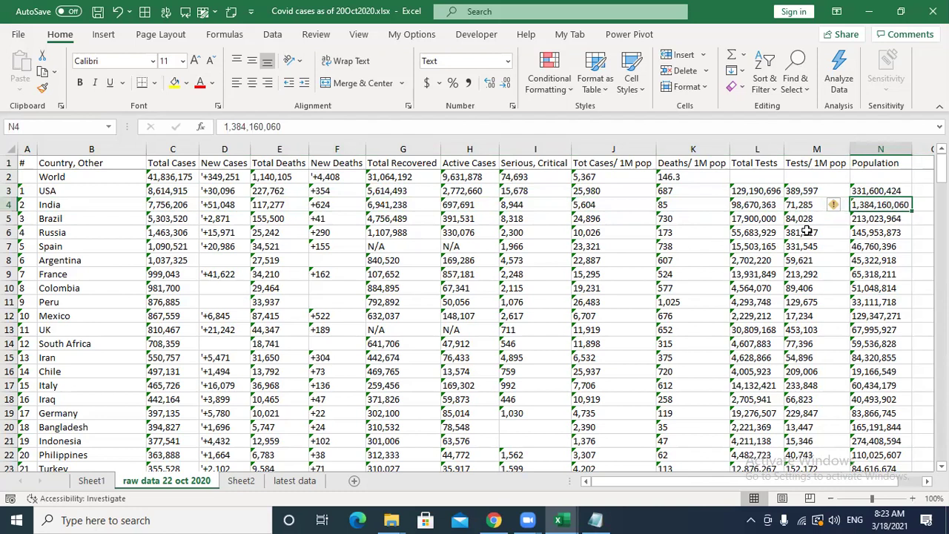
{"action": "left_click", "coordinate": [92, 314]}
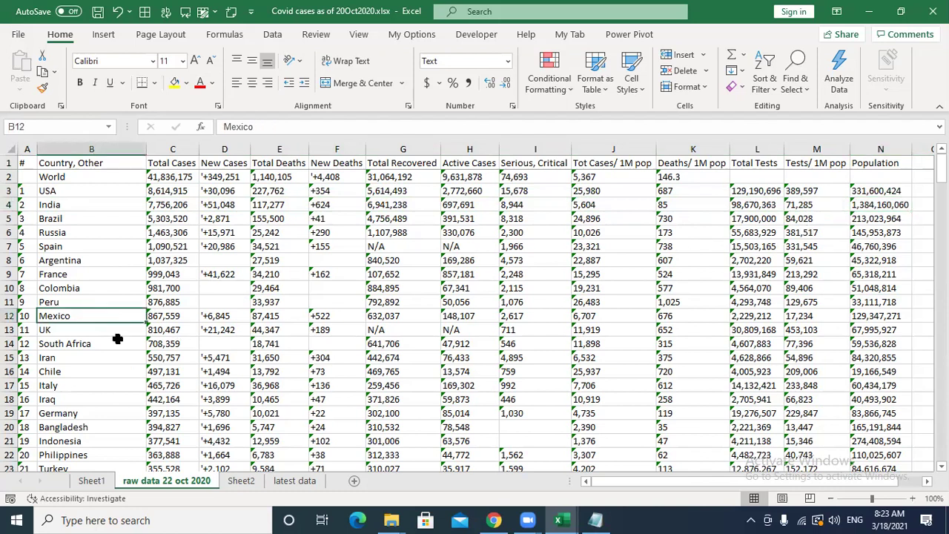
{"action": "left_click", "coordinate": [145, 214]}
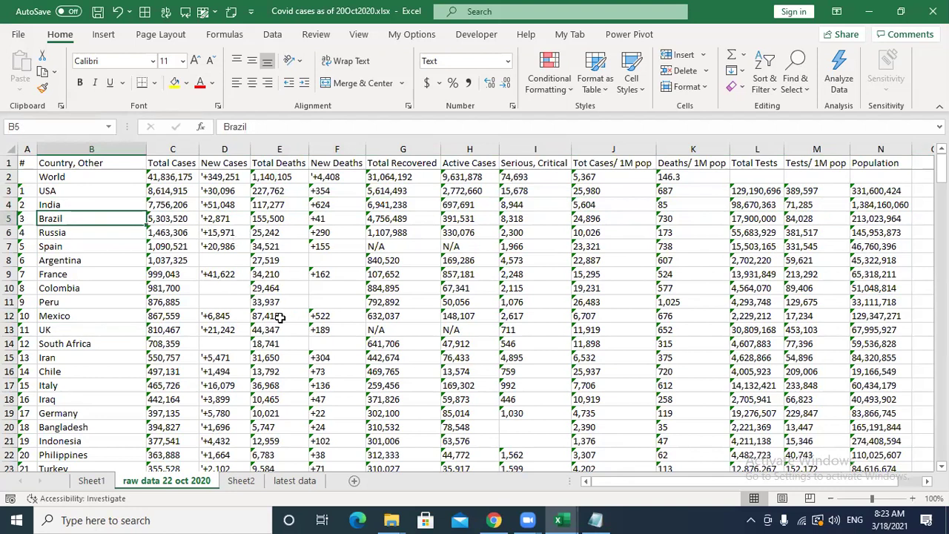
Step: Return to the latest data sheet and browse the country table down to rank 100, Sudan, and back
{"action": "left_click", "coordinate": [277, 483]}
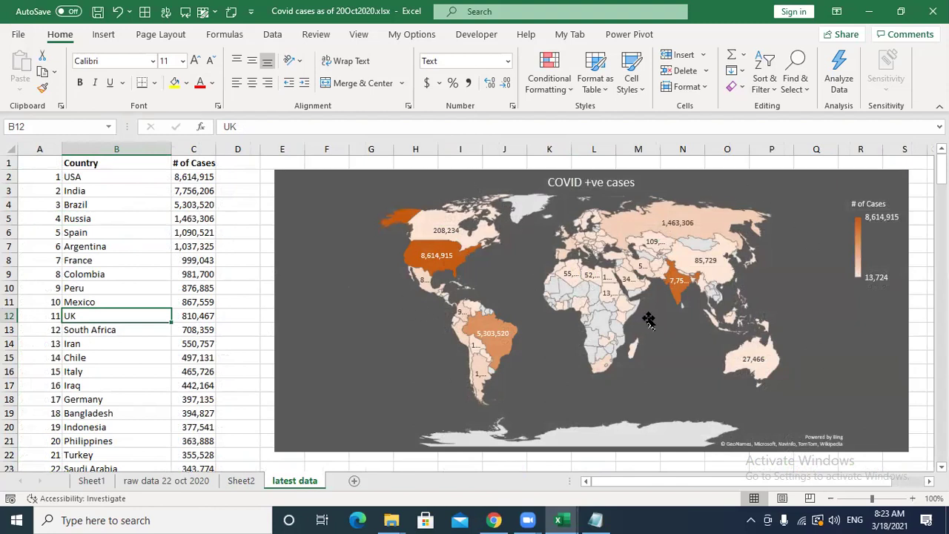
{"action": "left_click", "coordinate": [134, 231]}
{"action": "key", "text": "ctrl+Down"}
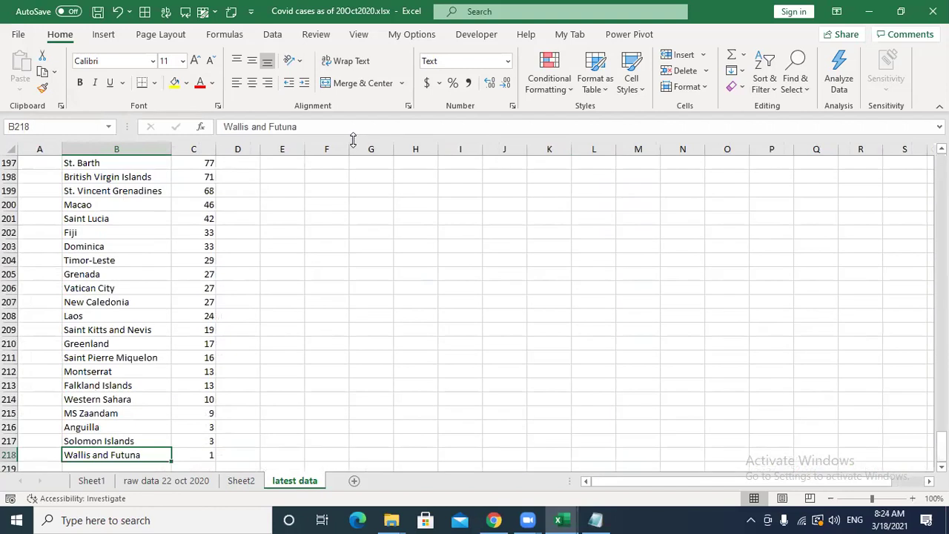
{"action": "key", "text": "ctrl+Up"}
{"action": "key", "text": "Down"}
{"action": "key", "text": "Left"}
{"action": "key", "text": "ctrl+Down"}
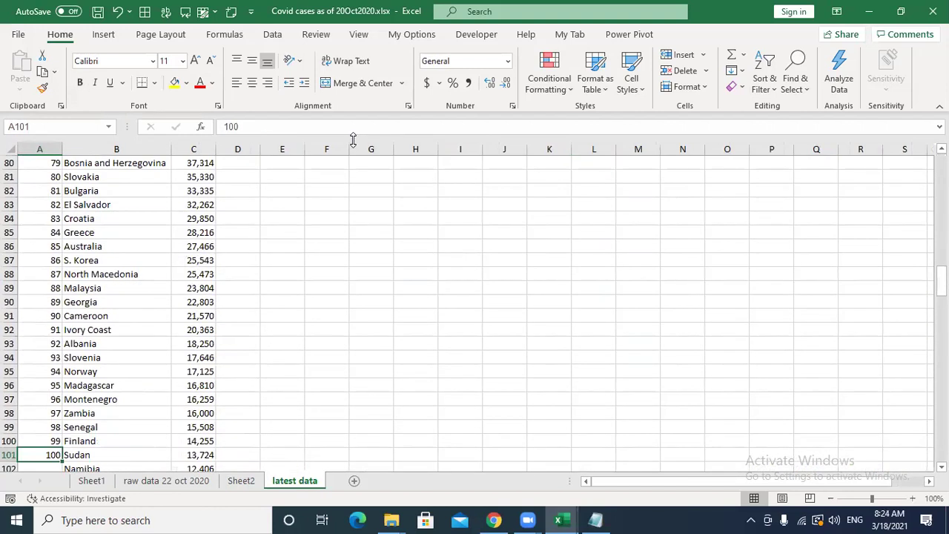
{"action": "key", "text": "Right"}
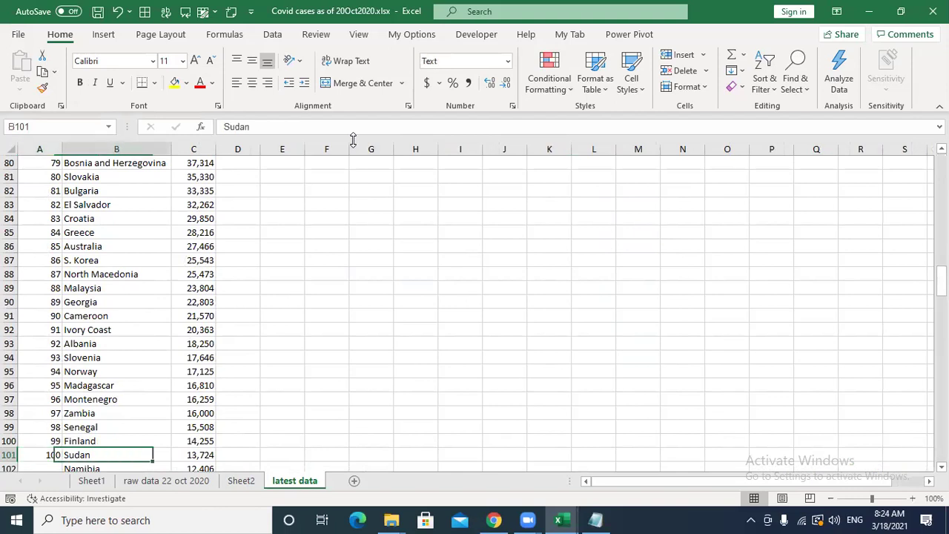
{"action": "key", "text": "Right"}
{"action": "key", "text": "ctrl+Up"}
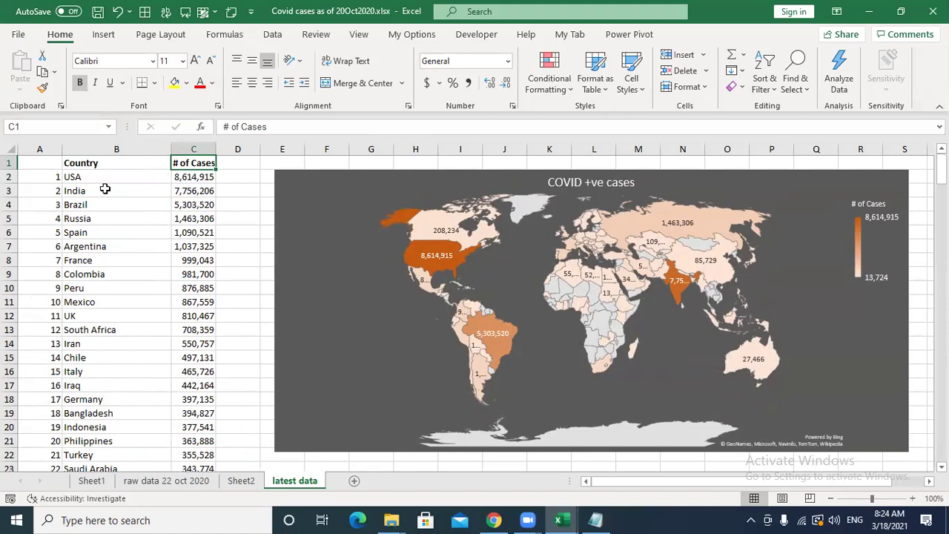
Step: Hide the Country and # of Cases columns B:C, then unhide them
{"action": "left_click_drag", "start_coordinate": [193, 149], "coordinate": [123, 149]}
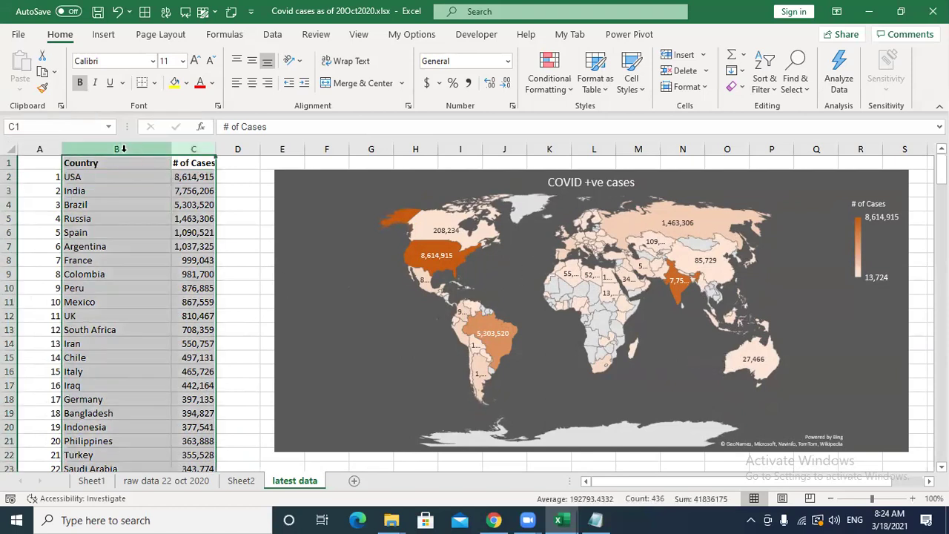
{"action": "right_click", "coordinate": [123, 149]}
{"action": "left_click", "coordinate": [210, 370]}
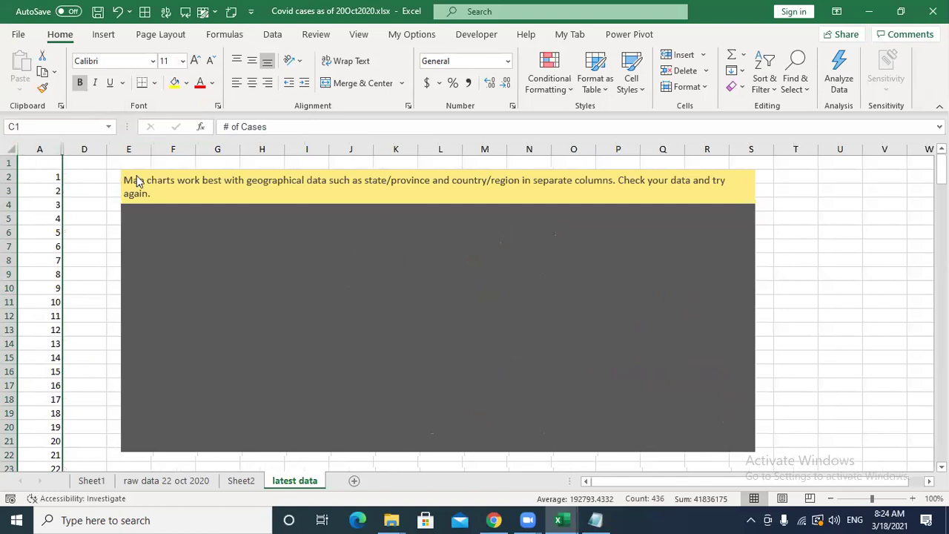
{"action": "key", "text": "ctrl+u"}
{"action": "left_click", "coordinate": [11, 147]}
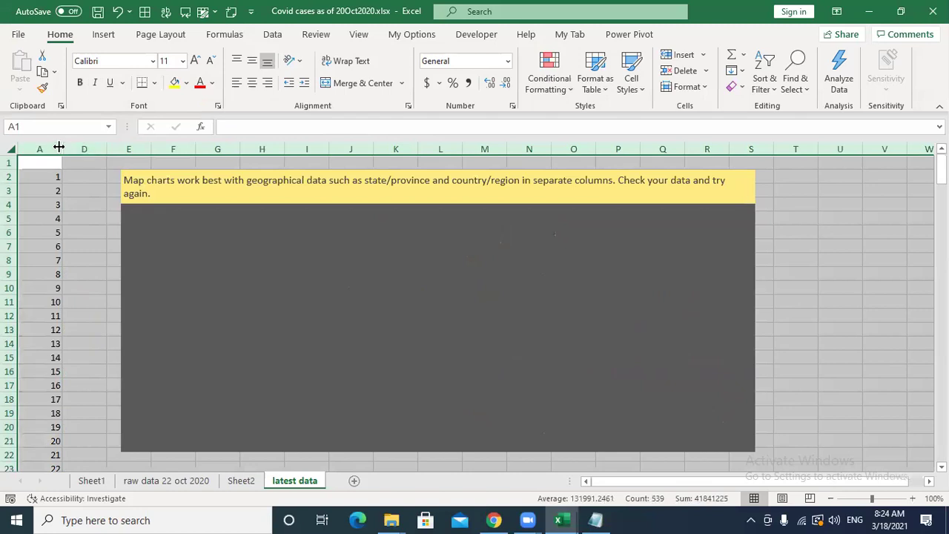
{"action": "double_click", "coordinate": [62, 150]}
Step: Set the font colour of the Country and # of Cases columns to white
{"action": "left_click", "coordinate": [84, 149]}
{"action": "left_click_drag", "start_coordinate": [84, 150], "coordinate": [170, 149]}
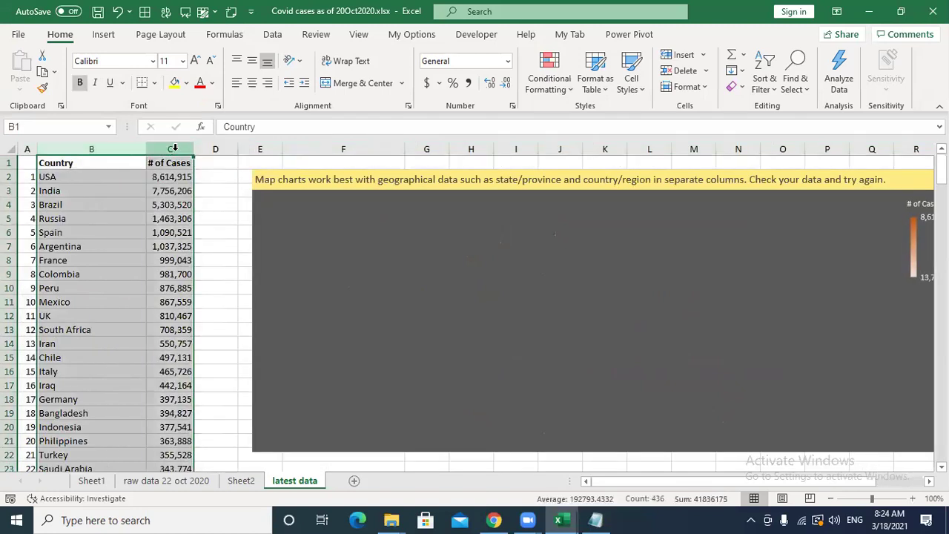
{"action": "left_click", "coordinate": [212, 83]}
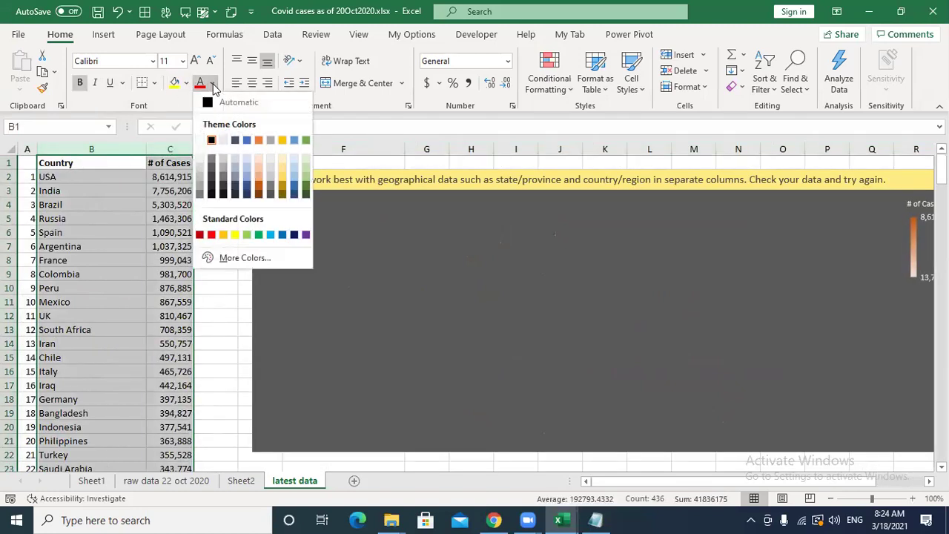
{"action": "left_click", "coordinate": [200, 140]}
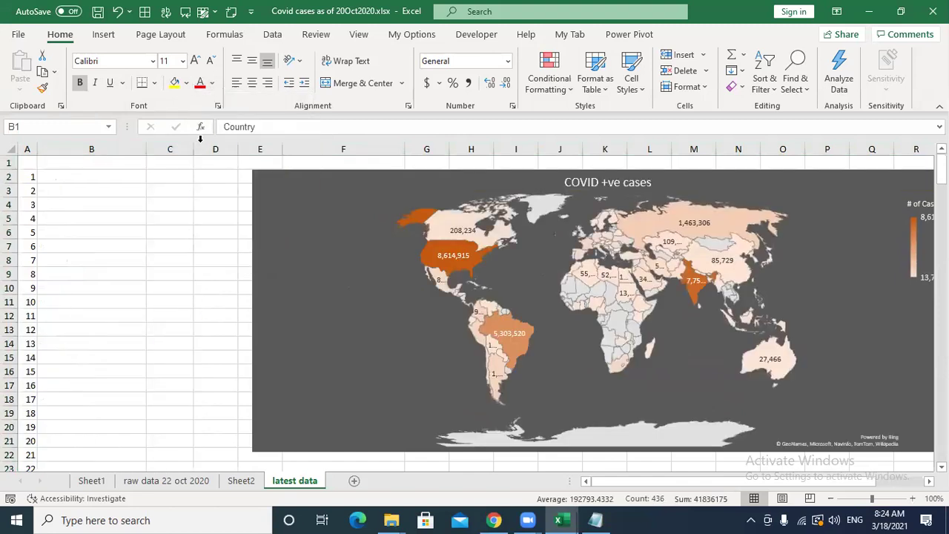
{"action": "left_click", "coordinate": [197, 245]}
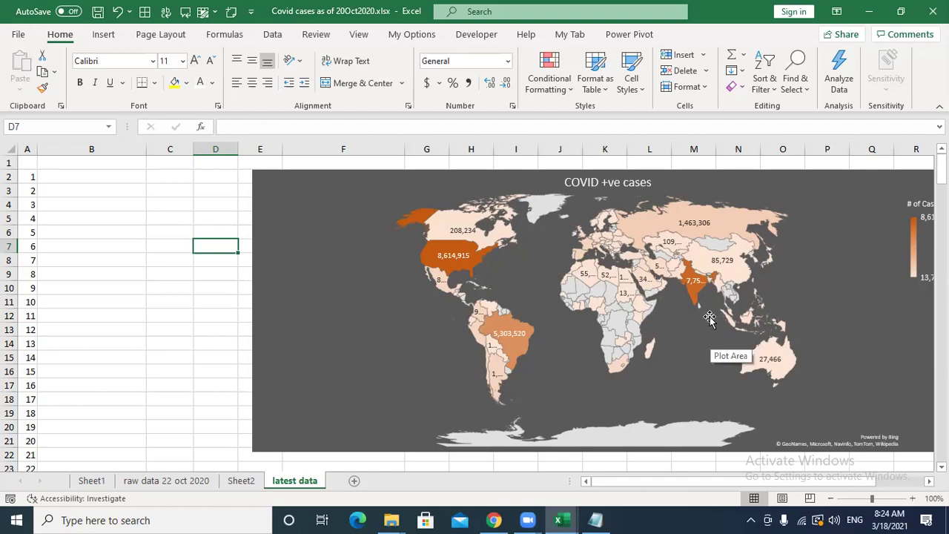
{"action": "left_click_drag", "start_coordinate": [789, 178], "coordinate": [744, 182]}
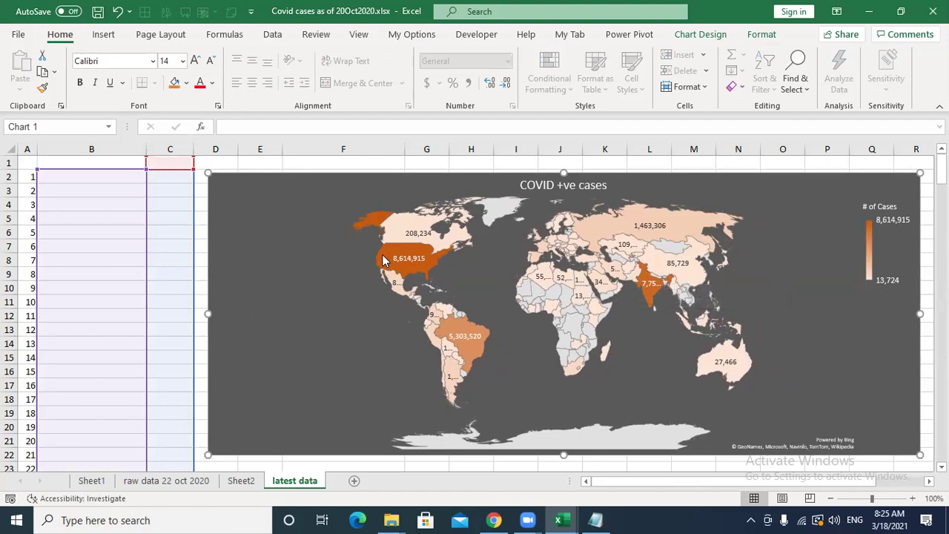
{"action": "mouse_move", "coordinate": [384, 260]}
{"action": "mouse_move", "coordinate": [586, 300]}
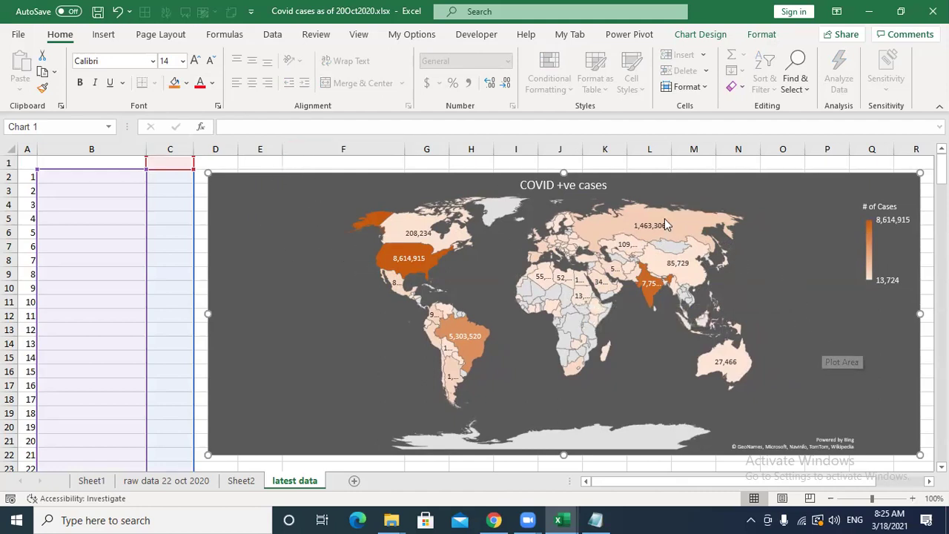
{"action": "left_click", "coordinate": [615, 162]}
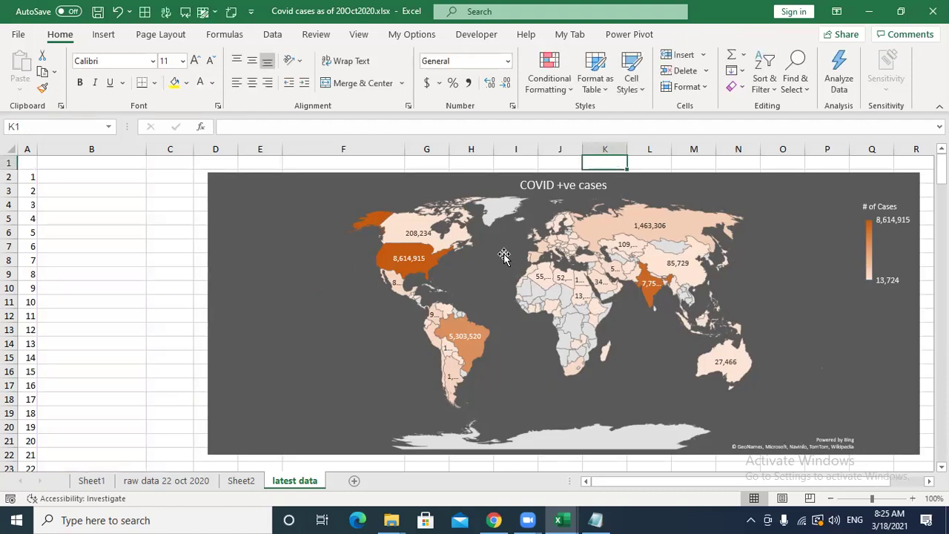
Step: Switch from the Covid workbook to the Messaging Apps Usage Analysis dashboard
{"action": "left_click", "coordinate": [106, 221]}
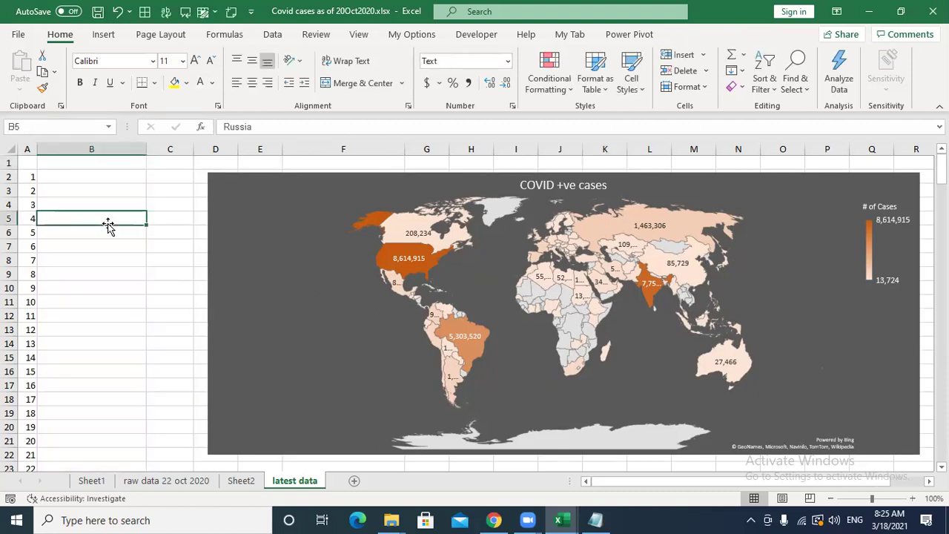
{"action": "left_click", "coordinate": [240, 164]}
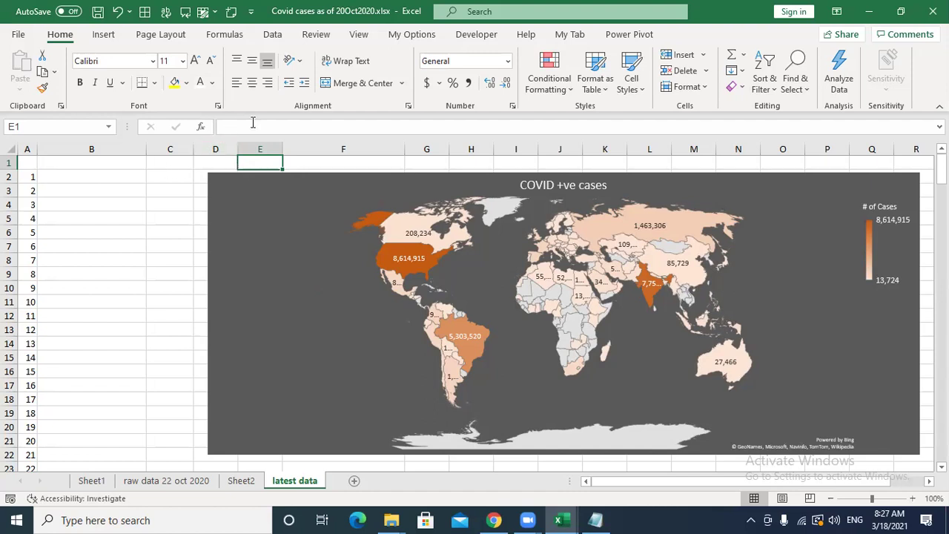
{"action": "key", "text": "ctrl+Tab"}
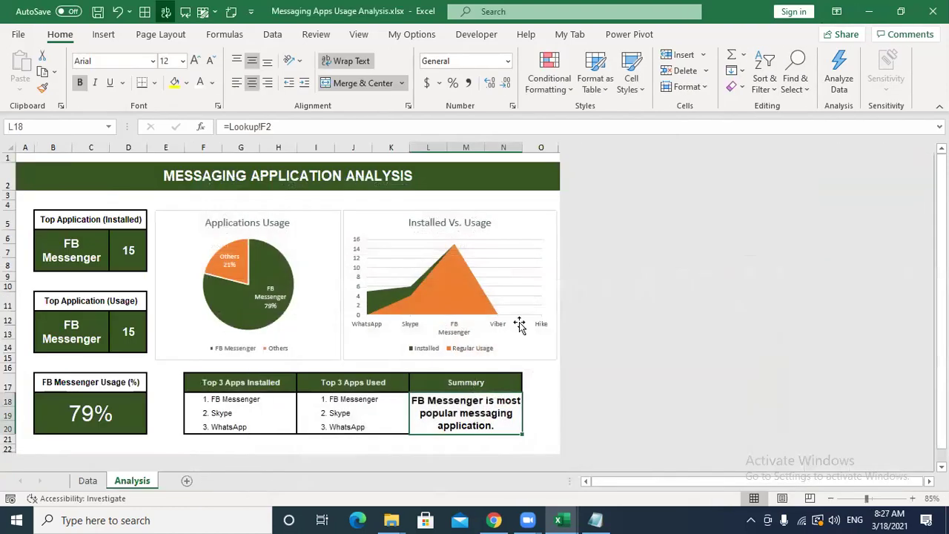
Step: Minimize Excel and bring the B00237 Excel Training workbook back from the taskbar
{"action": "left_click", "coordinate": [870, 11]}
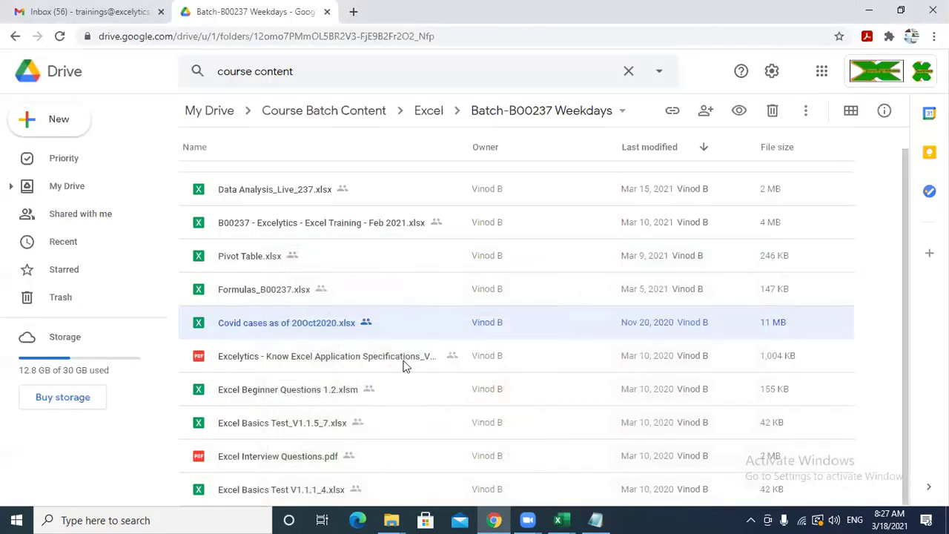
{"action": "mouse_move", "coordinate": [560, 520]}
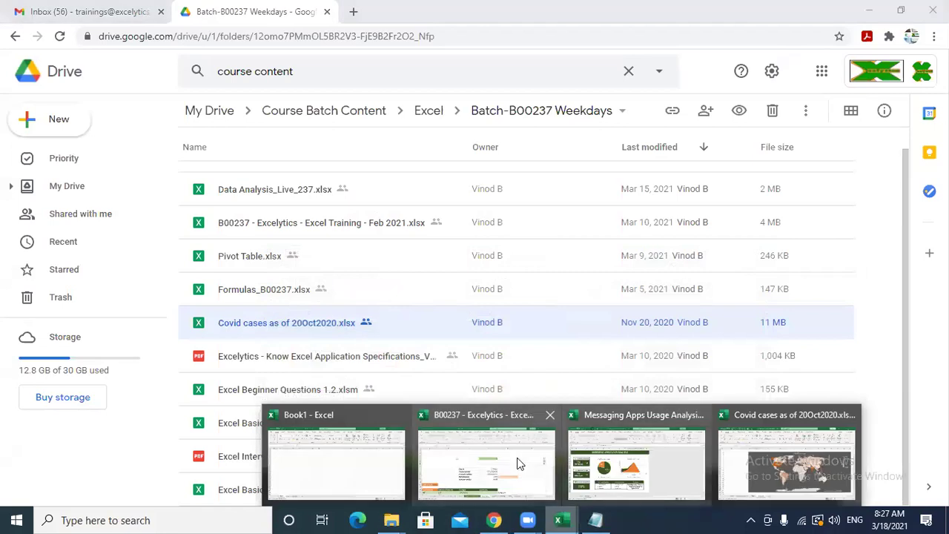
{"action": "left_click", "coordinate": [521, 462]}
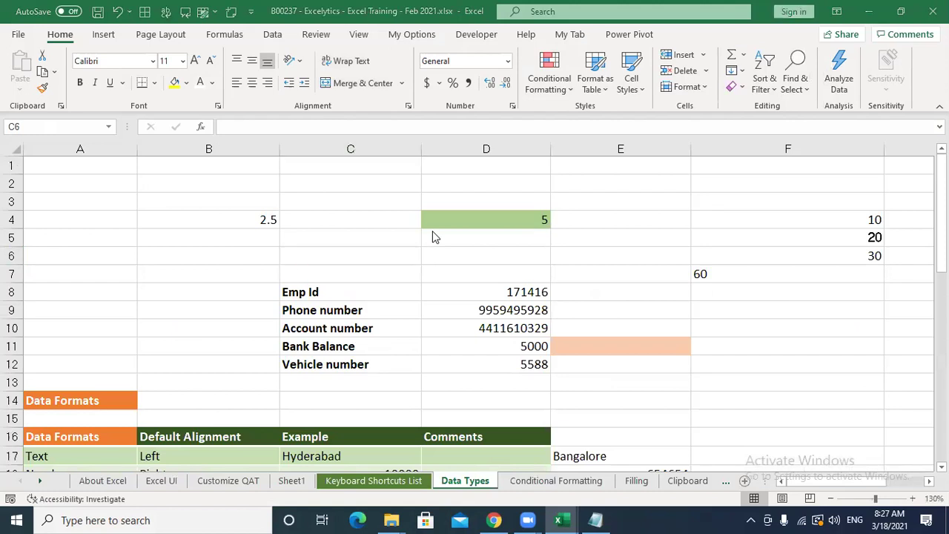
{"action": "left_click", "coordinate": [339, 289]}
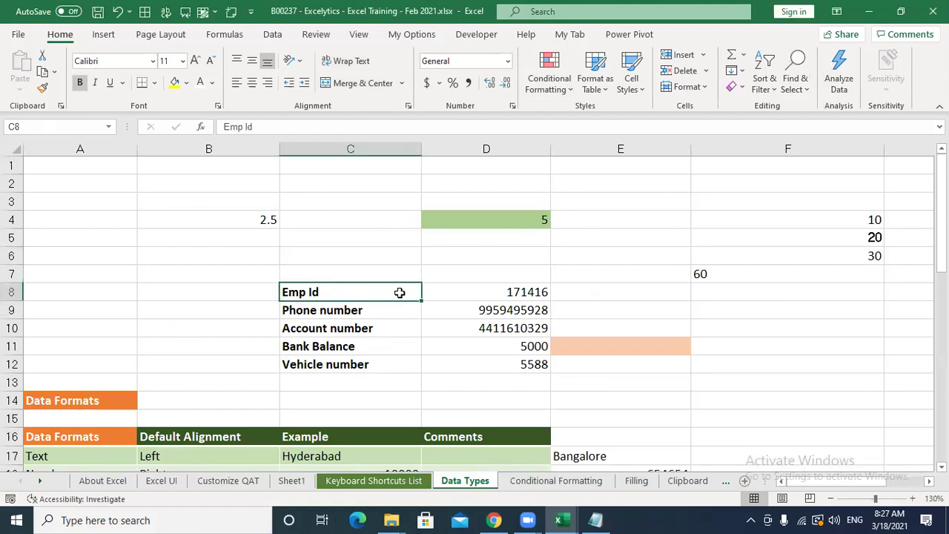
{"action": "scroll", "coordinate": [443, 336], "scroll_direction": "down", "scroll_amount": 1}
{"action": "scroll", "coordinate": [443, 336], "scroll_direction": "down", "scroll_amount": 1}
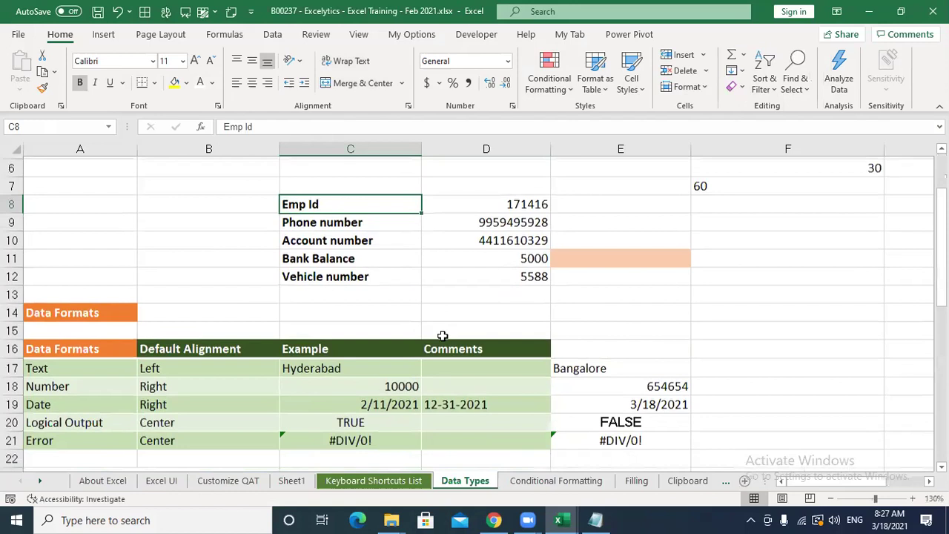
{"action": "scroll", "coordinate": [443, 336], "scroll_direction": "down", "scroll_amount": 3}
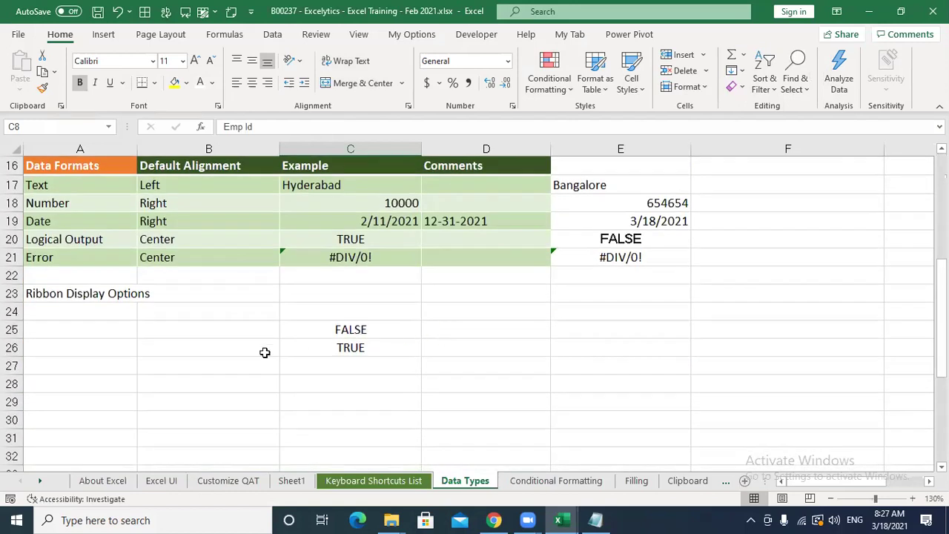
{"action": "left_click", "coordinate": [265, 352]}
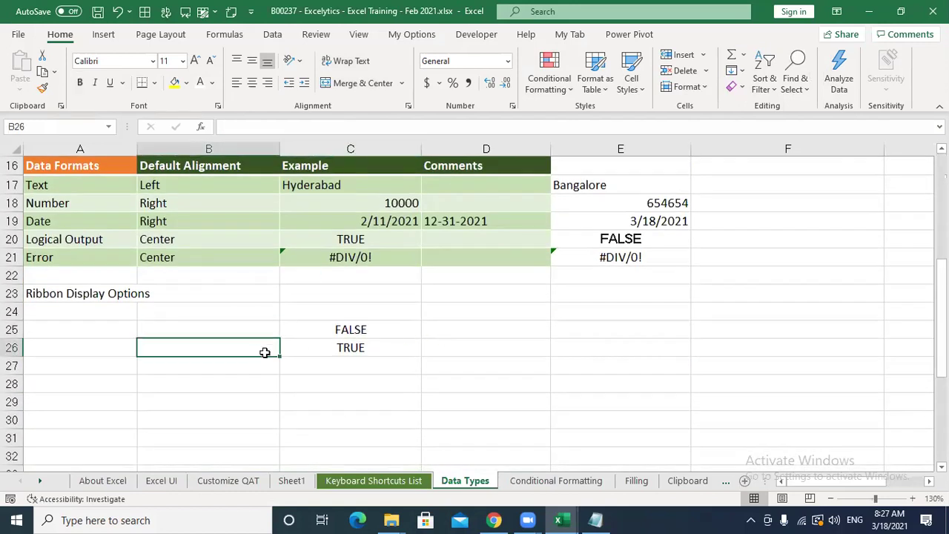
{"action": "left_click", "coordinate": [390, 332]}
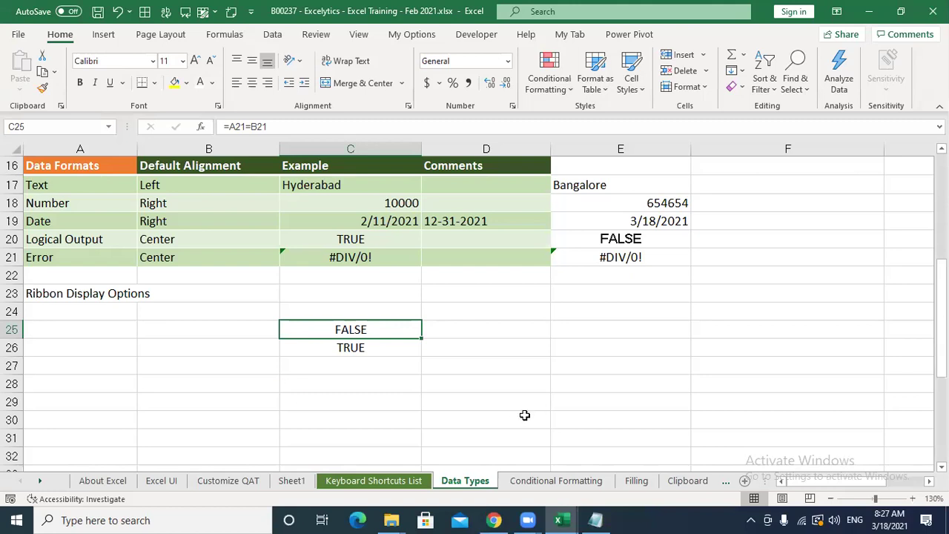
Step: Scroll through the sheet tabs and select cells C26 and C27
{"action": "left_click", "coordinate": [43, 484]}
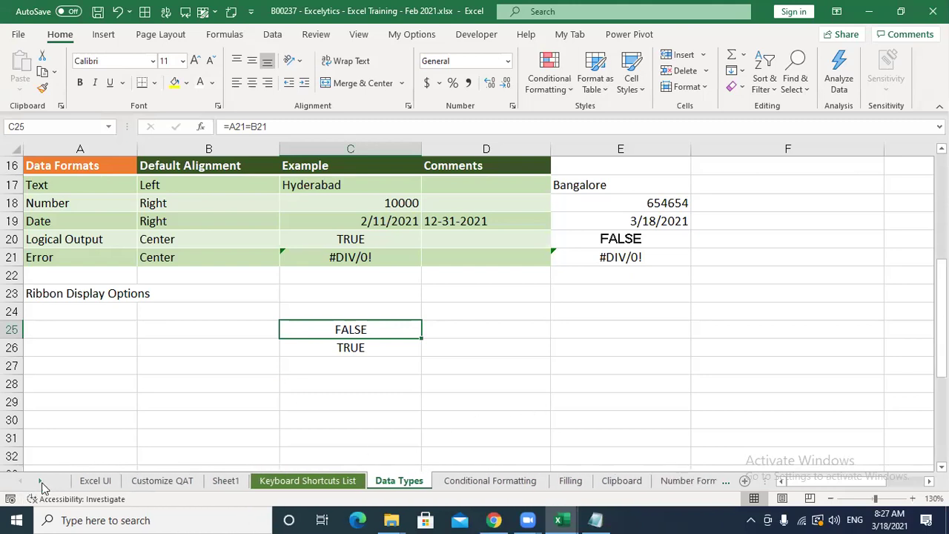
{"action": "left_click", "coordinate": [43, 483]}
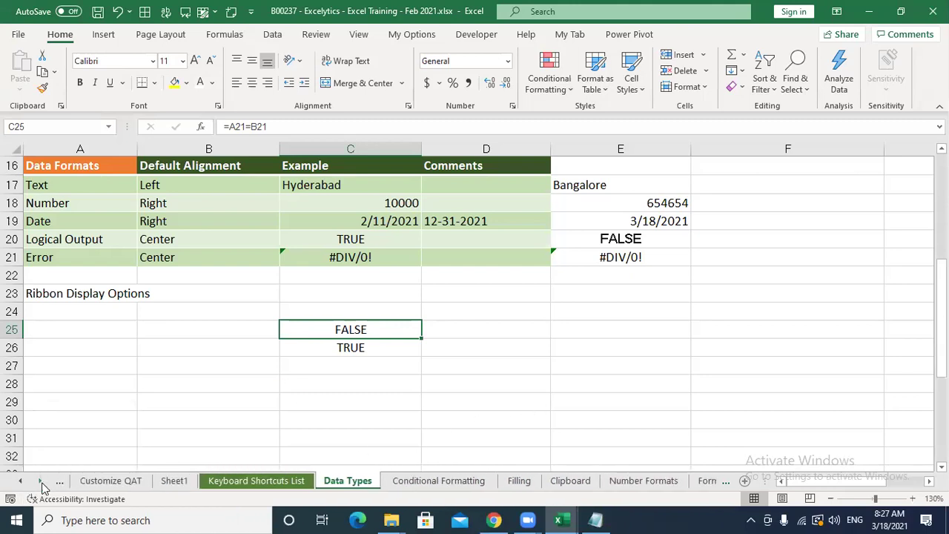
{"action": "left_click", "coordinate": [42, 484]}
{"action": "left_click", "coordinate": [21, 481]}
{"action": "left_click", "coordinate": [21, 481]}
{"action": "left_click", "coordinate": [21, 482]}
{"action": "left_click", "coordinate": [352, 347]}
{"action": "left_click", "coordinate": [365, 369]}
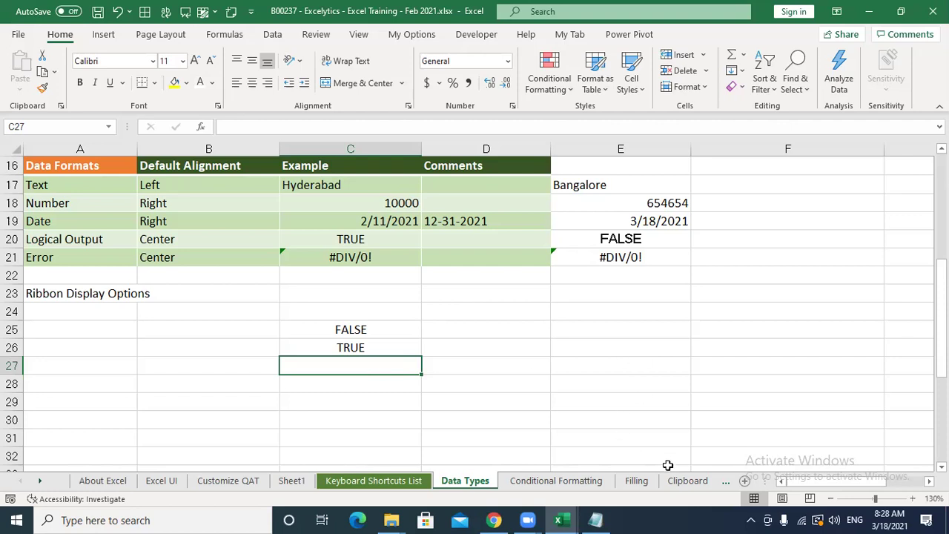
Step: Switch to the Filling sheet with the employee salary table
{"action": "left_click", "coordinate": [651, 481]}
{"action": "left_click", "coordinate": [440, 302]}
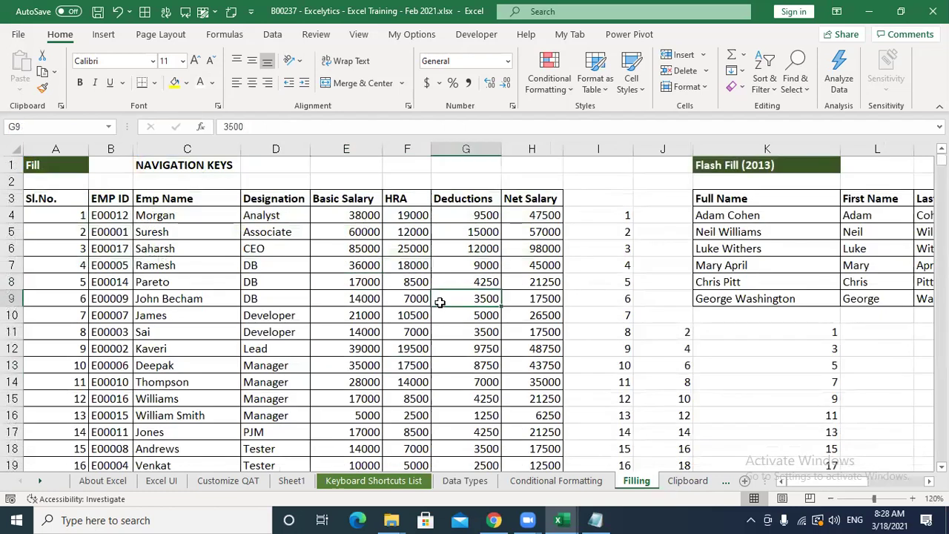
{"action": "scroll", "coordinate": [440, 302], "scroll_direction": "down", "scroll_amount": 6}
Step: Go to the Conditional Formatting sheet and select the EMP ID column from A3
{"action": "scroll", "coordinate": [440, 302], "scroll_direction": "up", "scroll_amount": 6}
{"action": "left_click", "coordinate": [579, 481]}
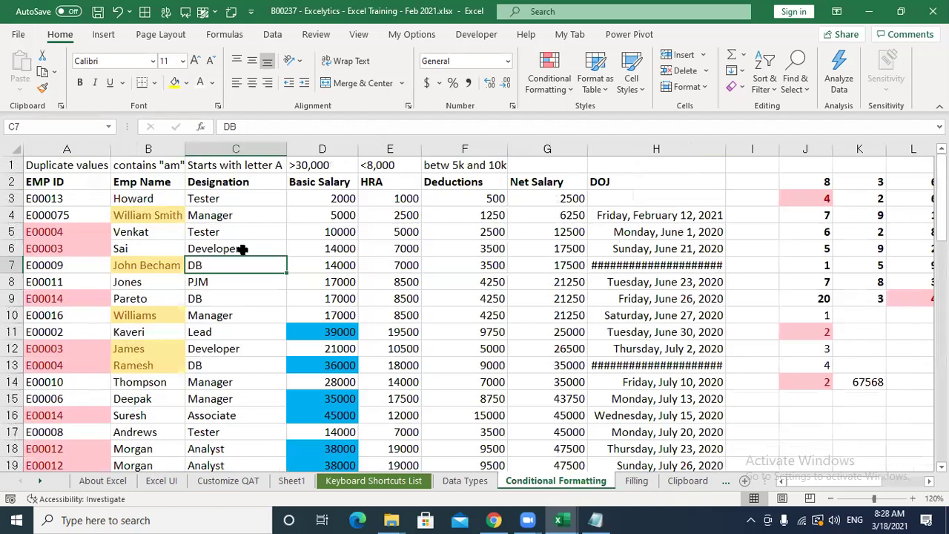
{"action": "left_click", "coordinate": [83, 193]}
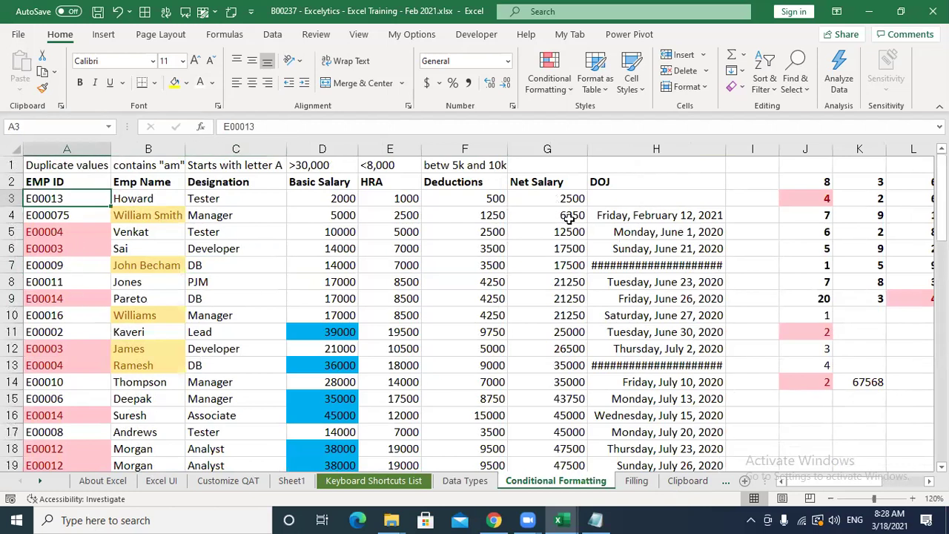
{"action": "key", "text": "ctrl+shift+Down"}
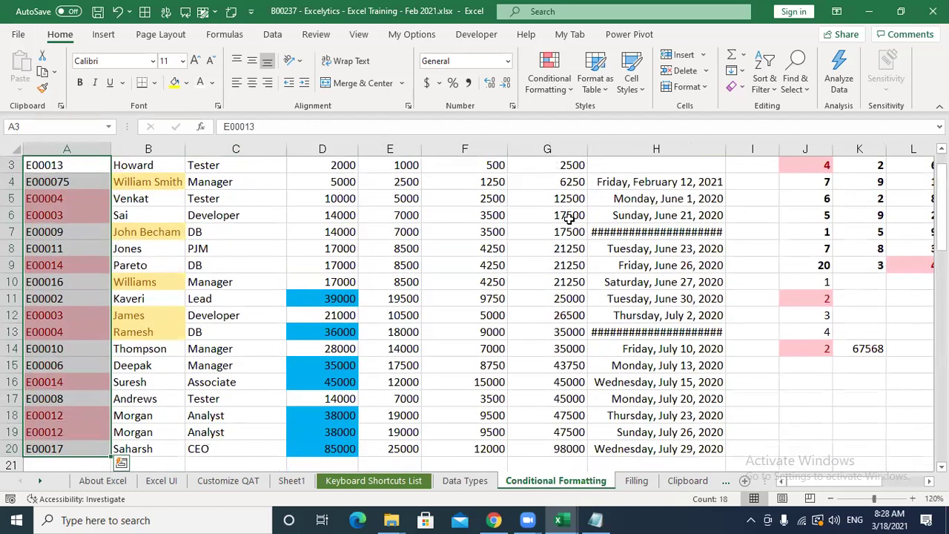
{"action": "left_click", "coordinate": [552, 81]}
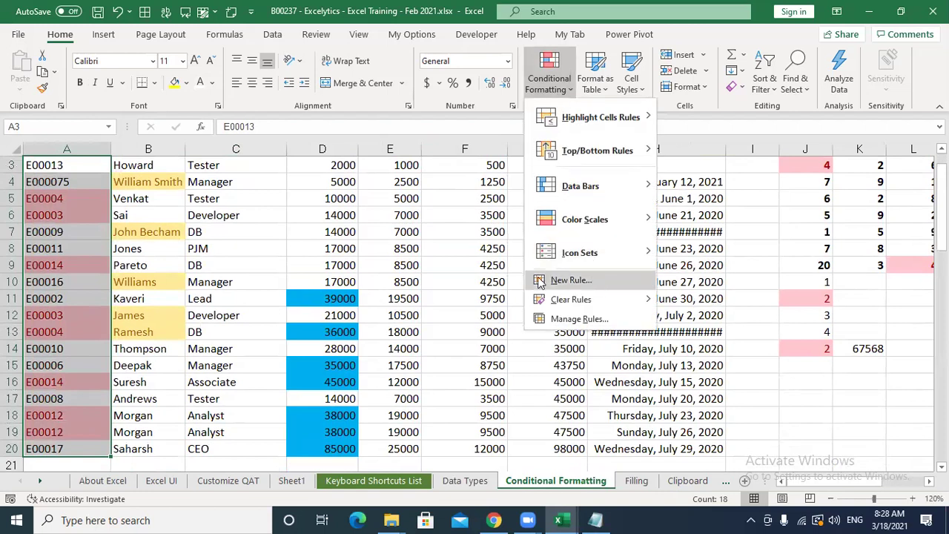
{"action": "left_click", "coordinate": [571, 280]}
{"action": "left_click", "coordinate": [275, 242]}
Step: Review the conditional formatting rules listed for This Worksheet in the rules manager
{"action": "left_click", "coordinate": [556, 85]}
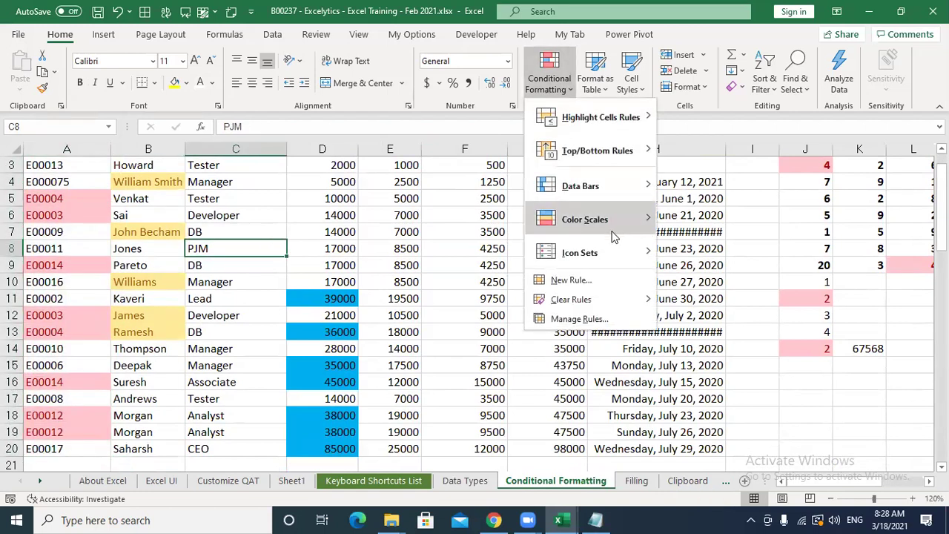
{"action": "left_click", "coordinate": [586, 319]}
{"action": "left_click", "coordinate": [549, 69]}
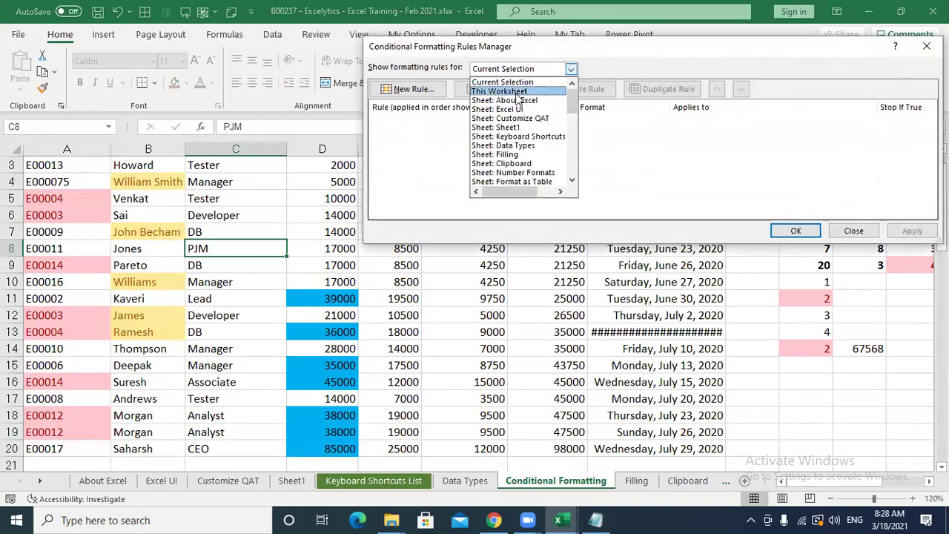
{"action": "left_click", "coordinate": [517, 90]}
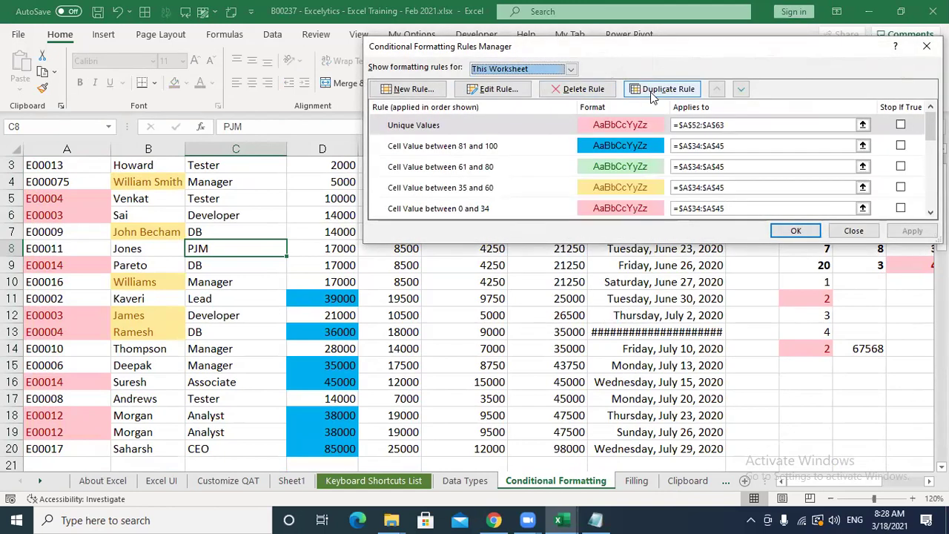
{"action": "key", "text": "Escape"}
Step: Clear all conditional formatting rules from the entire sheet
{"action": "left_click", "coordinate": [560, 87]}
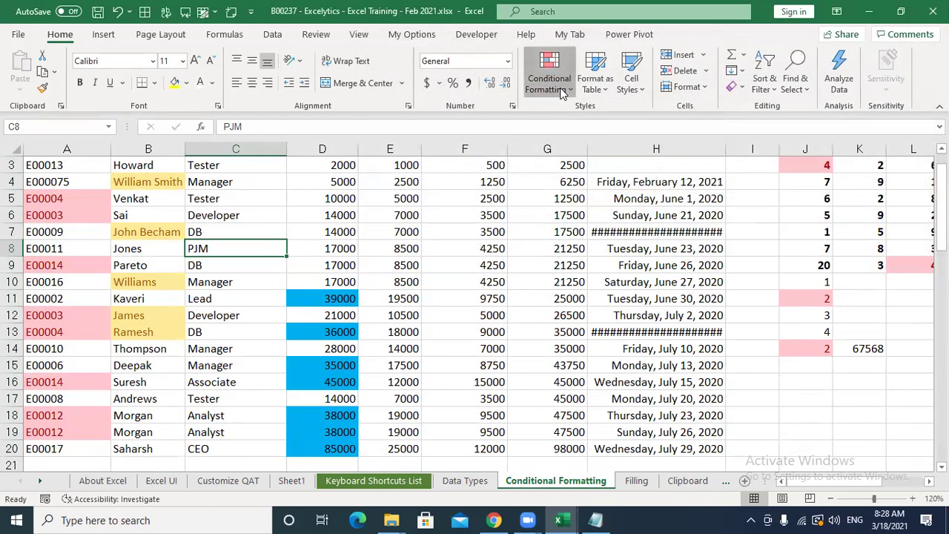
{"action": "mouse_move", "coordinate": [597, 298]}
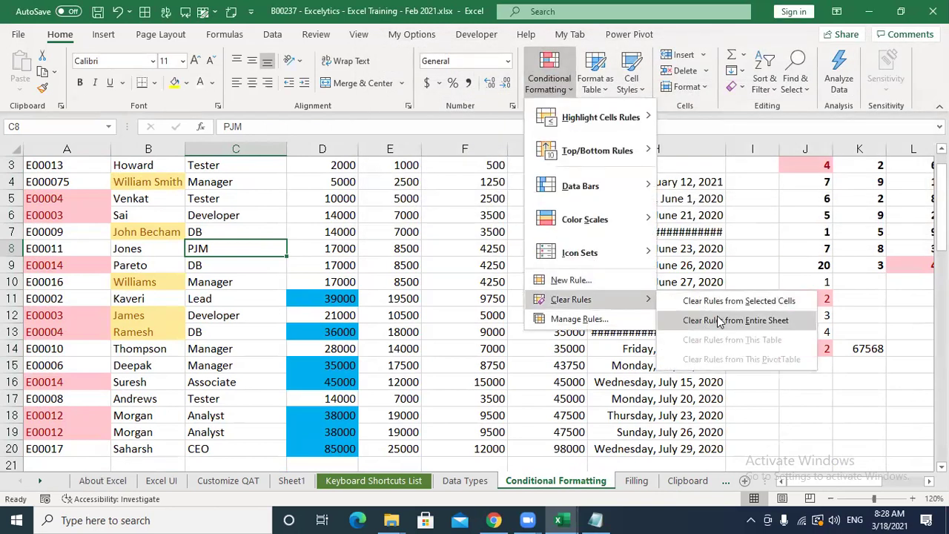
{"action": "left_click", "coordinate": [721, 318]}
{"action": "left_click", "coordinate": [451, 246]}
{"action": "scroll", "coordinate": [305, 312], "scroll_direction": "up", "scroll_amount": 1}
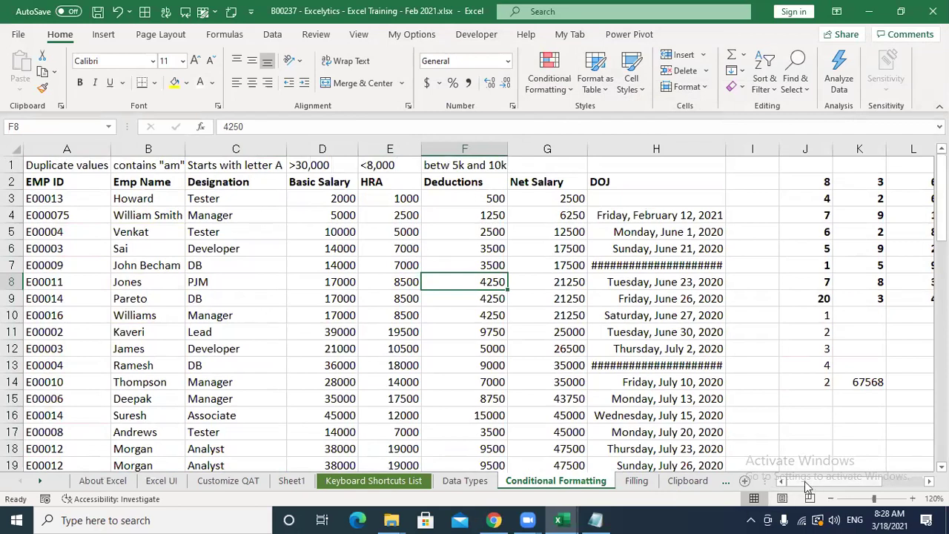
Step: Scroll right to the Task number grid and select J2:Q9
{"action": "left_click_drag", "start_coordinate": [809, 481], "coordinate": [853, 476]}
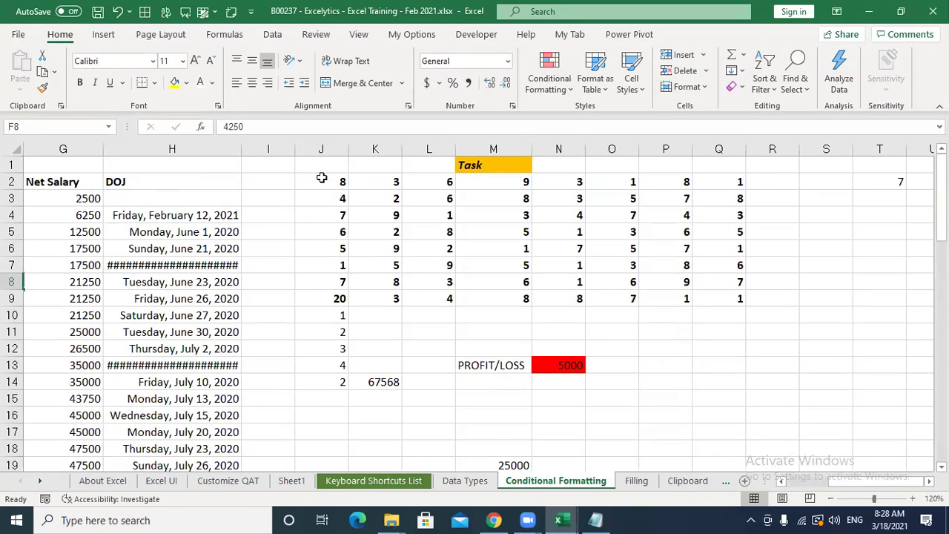
{"action": "left_click_drag", "start_coordinate": [321, 178], "coordinate": [687, 302]}
{"action": "key", "text": "shift+Right"}
{"action": "key", "text": "shift+Down"}
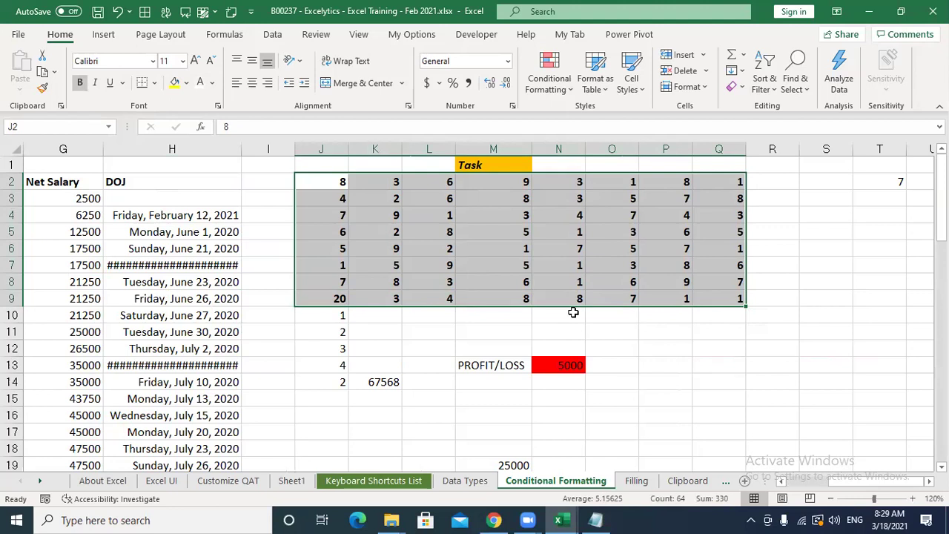
{"action": "left_click", "coordinate": [532, 481]}
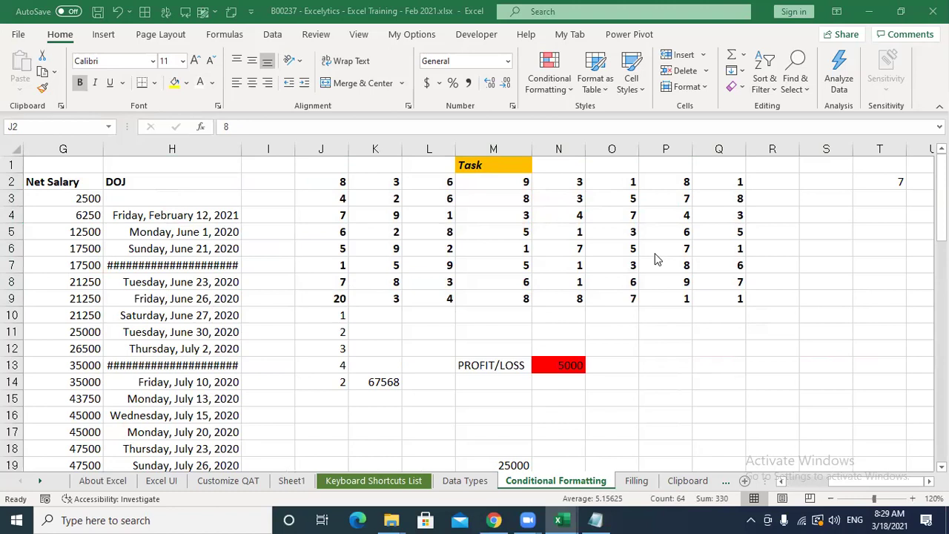
{"action": "key", "text": "ctrl+shift+Right"}
{"action": "key", "text": "ctrl+shift+Down"}
{"action": "key", "text": "ctrl+shift+Right"}
{"action": "key", "text": "ctrl+shift+Down"}
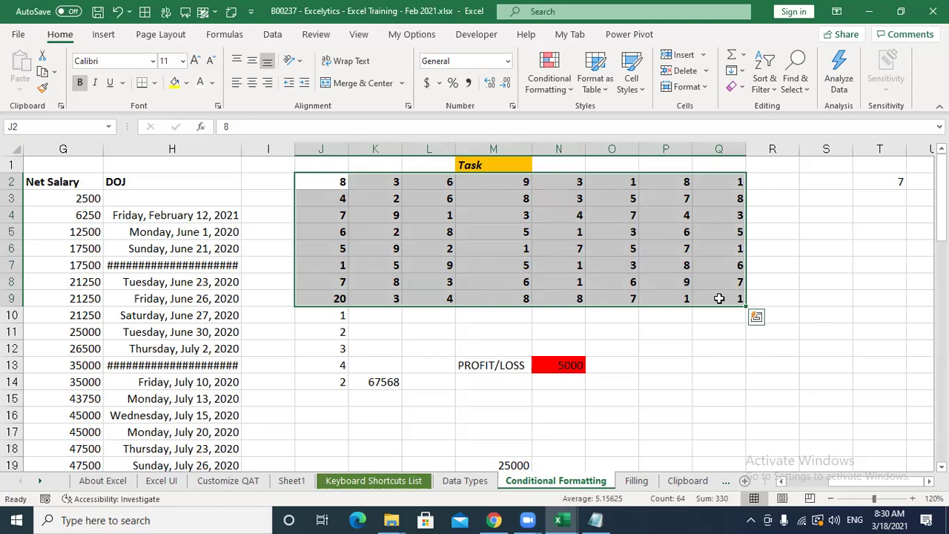
Step: Highlight Task grid cells equal to 2 with Light Red Fill and Dark Red Text
{"action": "left_click", "coordinate": [548, 74]}
{"action": "mouse_move", "coordinate": [564, 117]}
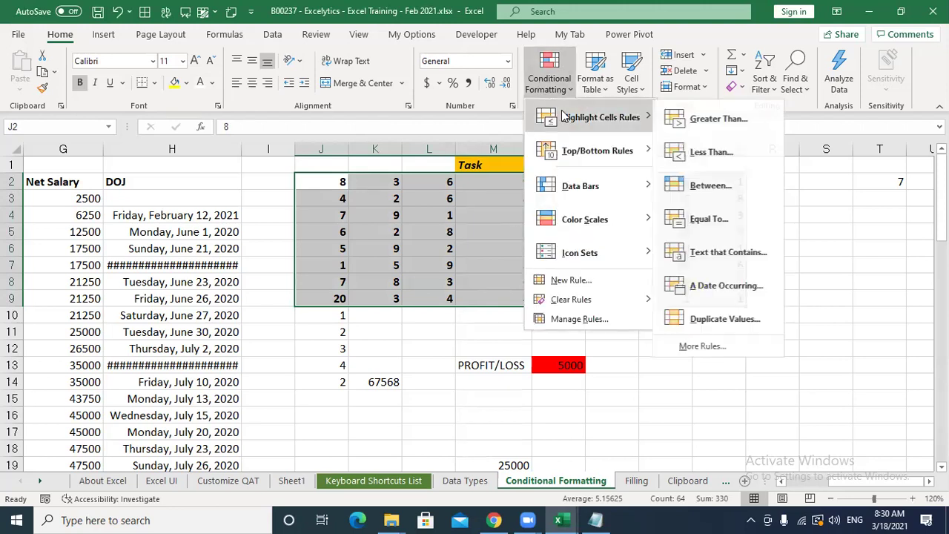
{"action": "left_click", "coordinate": [710, 219]}
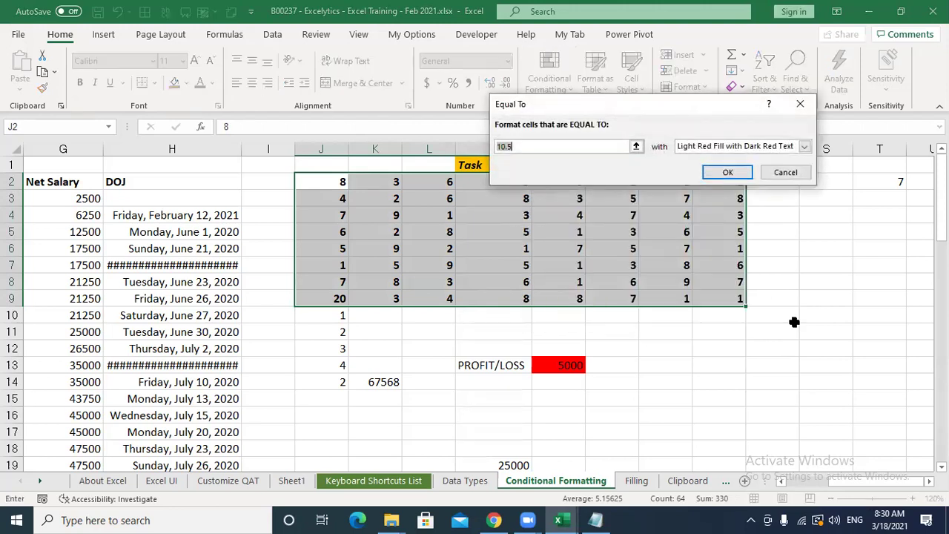
{"action": "type", "text": "2"}
{"action": "key", "text": "Return"}
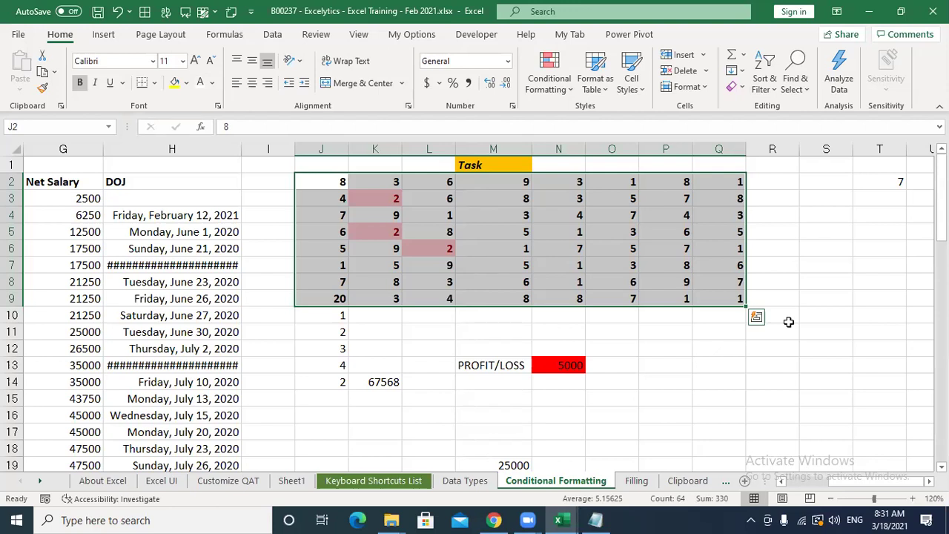
{"action": "key", "text": "Left"}
{"action": "key", "text": "Home"}
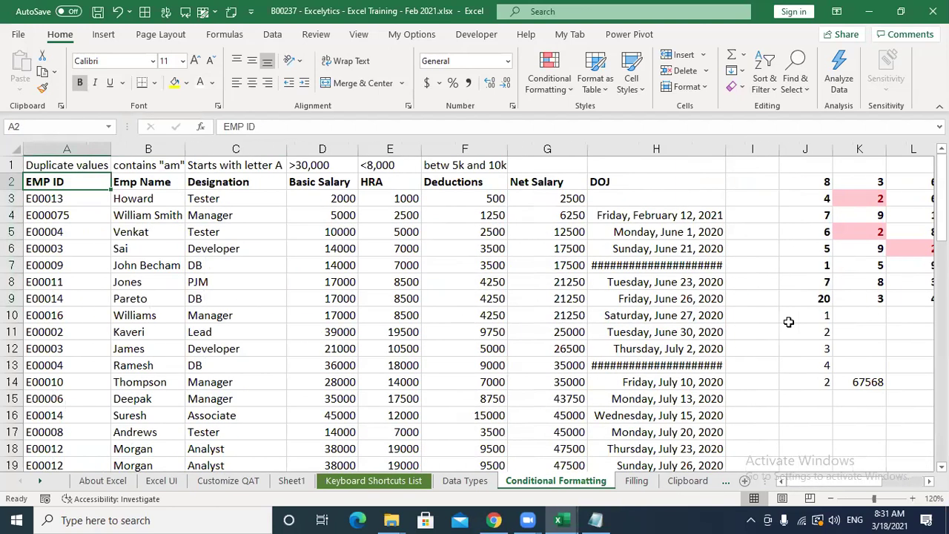
Step: Select EMP IDs A3:A20 and shade duplicates (E00003, E00004, E00012, E00014) light red
{"action": "scroll", "coordinate": [67, 286], "scroll_direction": "down", "scroll_amount": 2}
{"action": "scroll", "coordinate": [77, 293], "scroll_direction": "up", "scroll_amount": 2}
{"action": "mouse_move", "coordinate": [84, 199]}
{"action": "left_mouse_down"}
{"action": "mouse_move", "coordinate": [74, 471]}
{"action": "mouse_move", "coordinate": [74, 432]}
{"action": "left_mouse_up"}
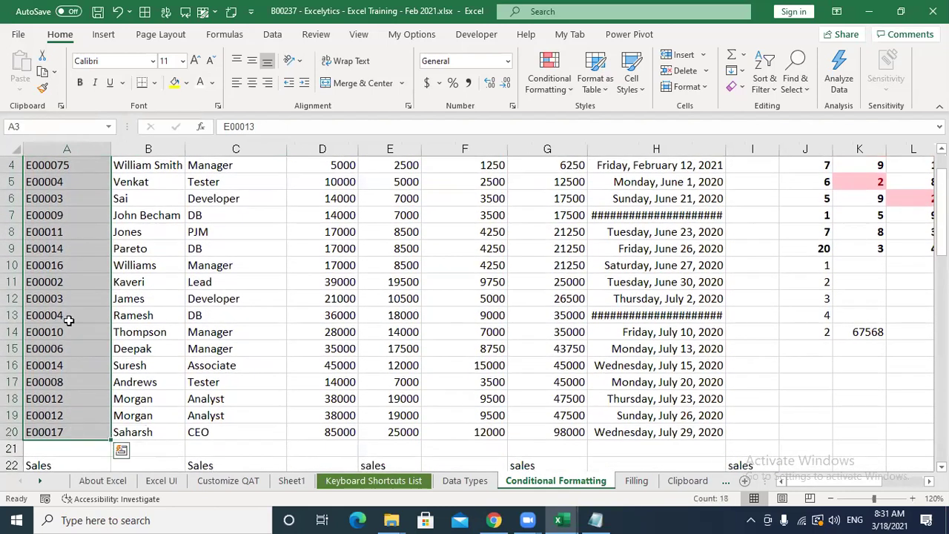
{"action": "scroll", "coordinate": [80, 271], "scroll_direction": "up", "scroll_amount": 1}
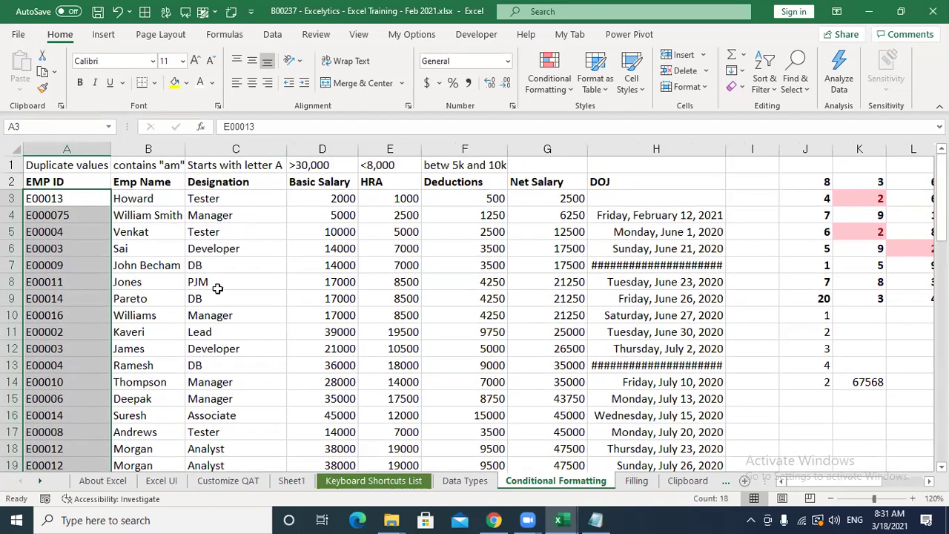
{"action": "left_click", "coordinate": [831, 499]}
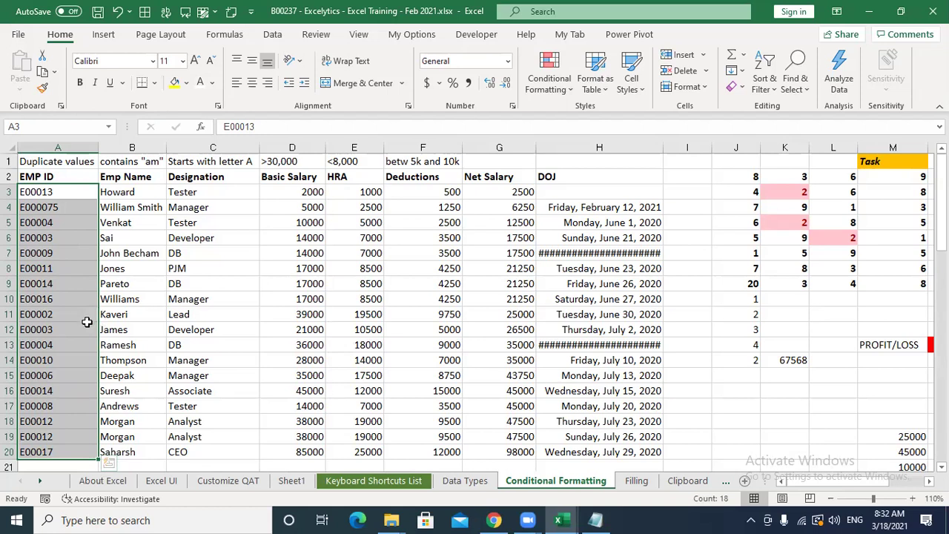
{"action": "left_click", "coordinate": [546, 87]}
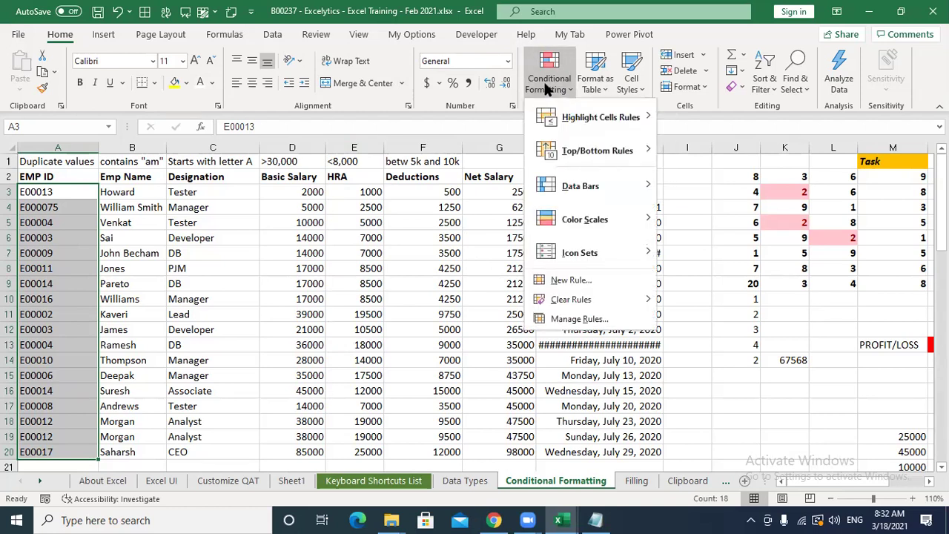
{"action": "mouse_move", "coordinate": [600, 124]}
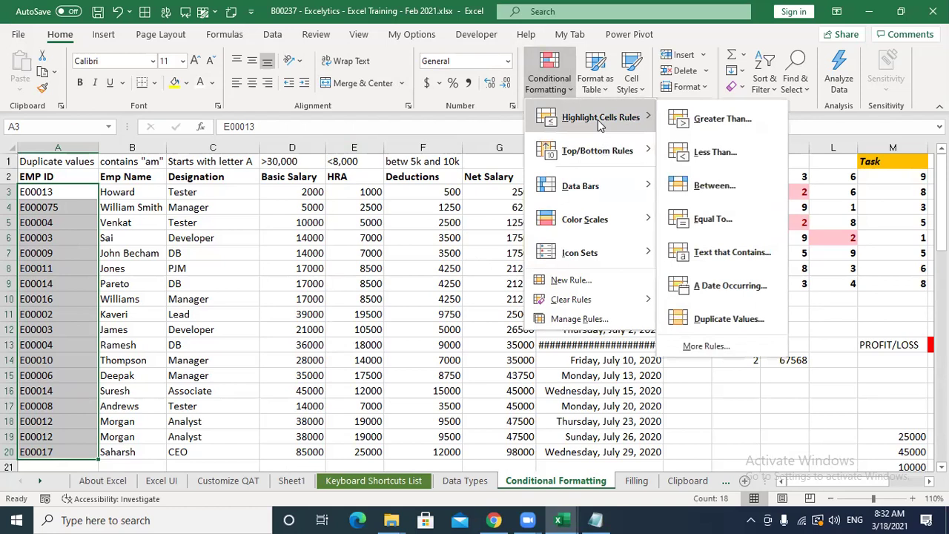
{"action": "left_click", "coordinate": [744, 314]}
{"action": "left_click", "coordinate": [681, 157]}
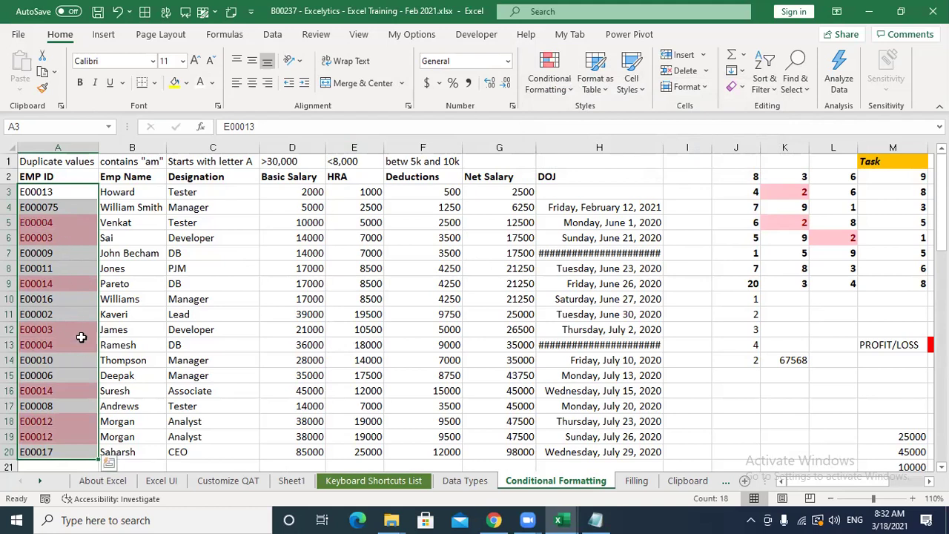
{"action": "left_click", "coordinate": [68, 225]}
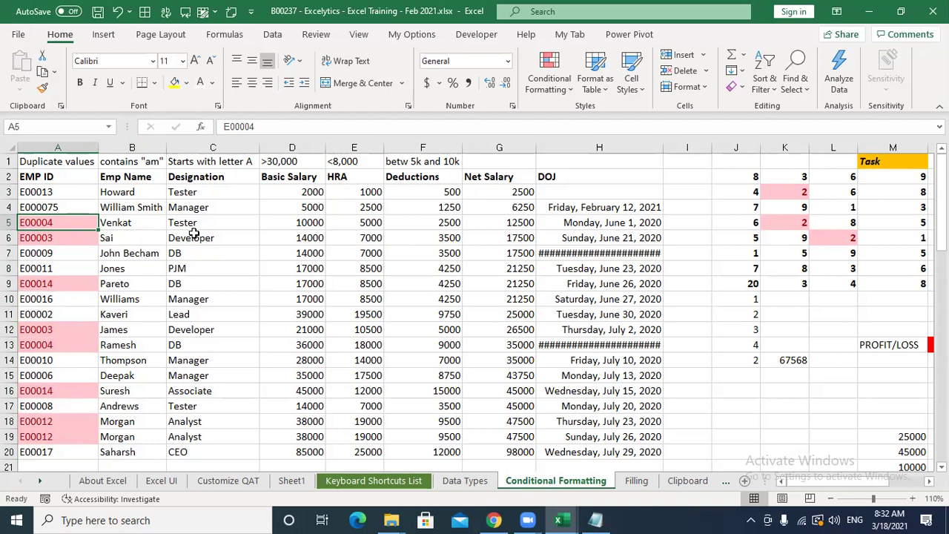
{"action": "left_click", "coordinate": [83, 182]}
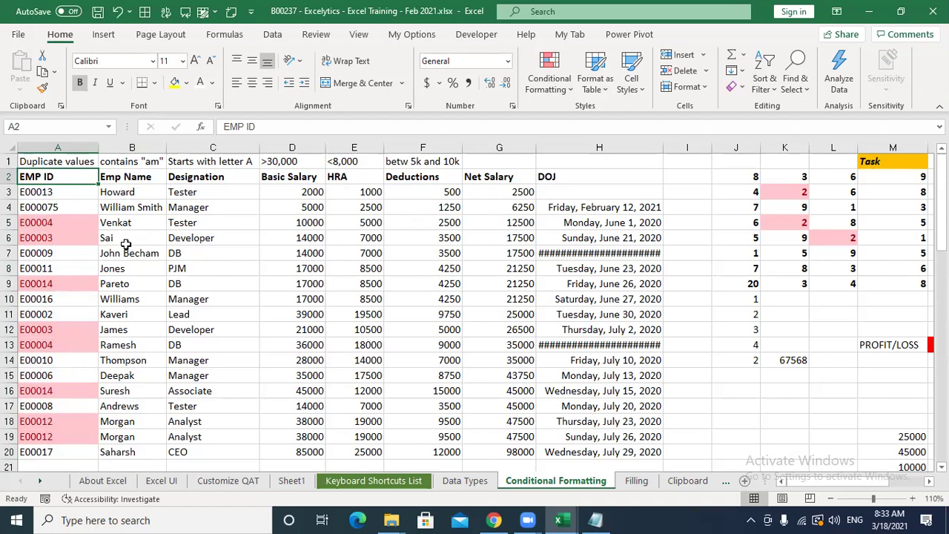
{"action": "left_click", "coordinate": [86, 192]}
{"action": "left_click", "coordinate": [86, 176]}
Step: Add filters to the employee table and sort it by EMP ID A to Z
{"action": "key", "text": "ctrl+a"}
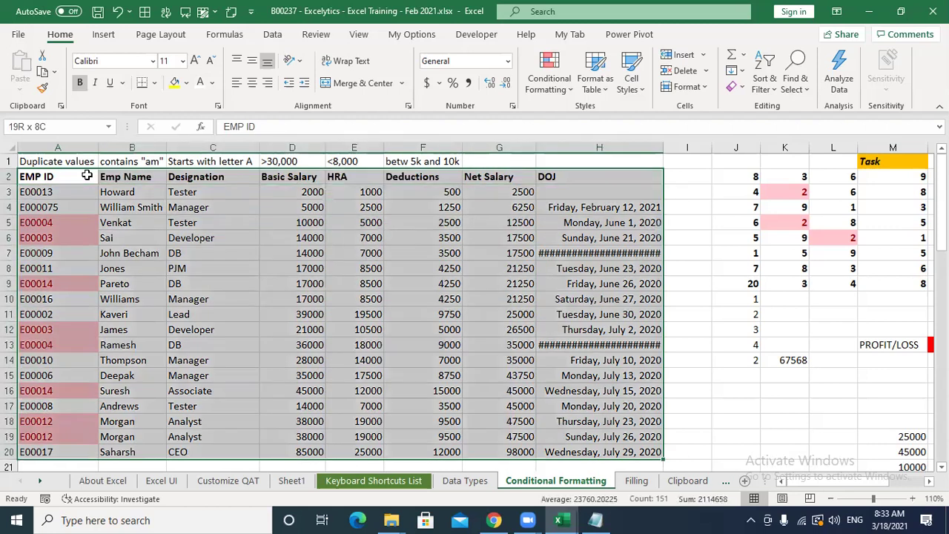
{"action": "key", "text": "ctrl+shift+l"}
{"action": "left_click", "coordinate": [87, 178]}
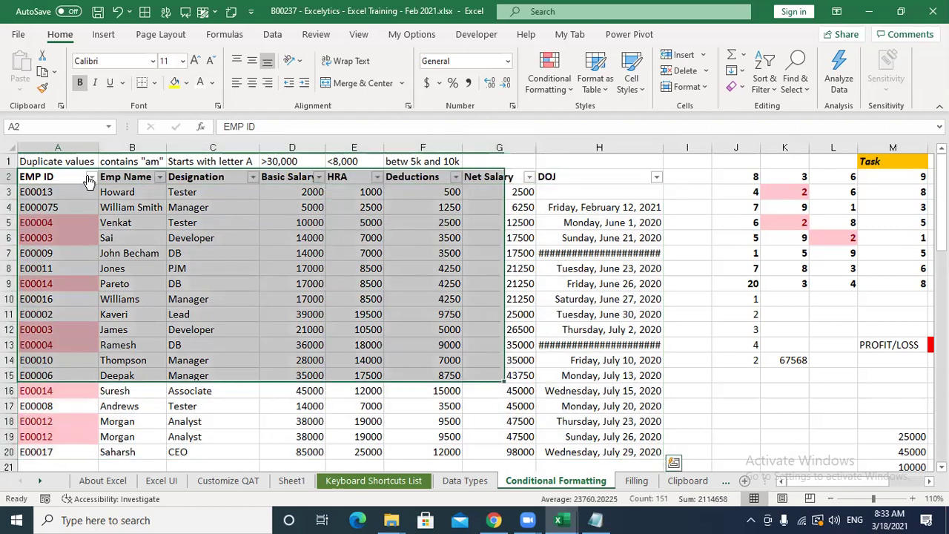
{"action": "left_click", "coordinate": [88, 178]}
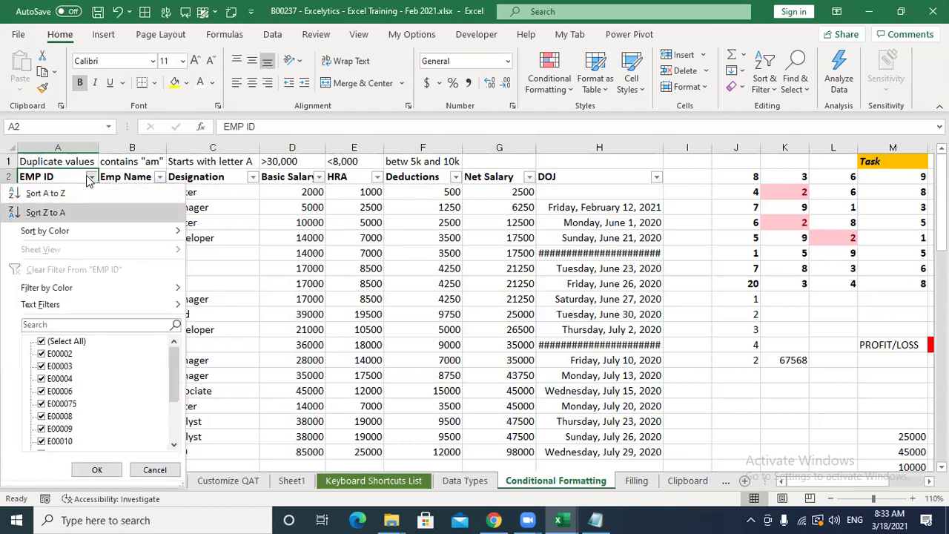
{"action": "key", "text": "s"}
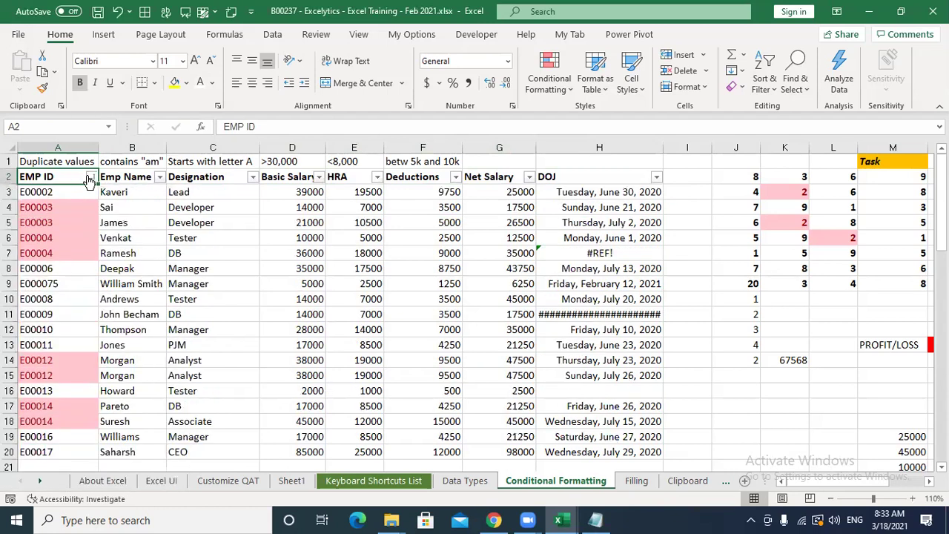
{"action": "key", "text": "Down"}
{"action": "key", "text": "Down"}
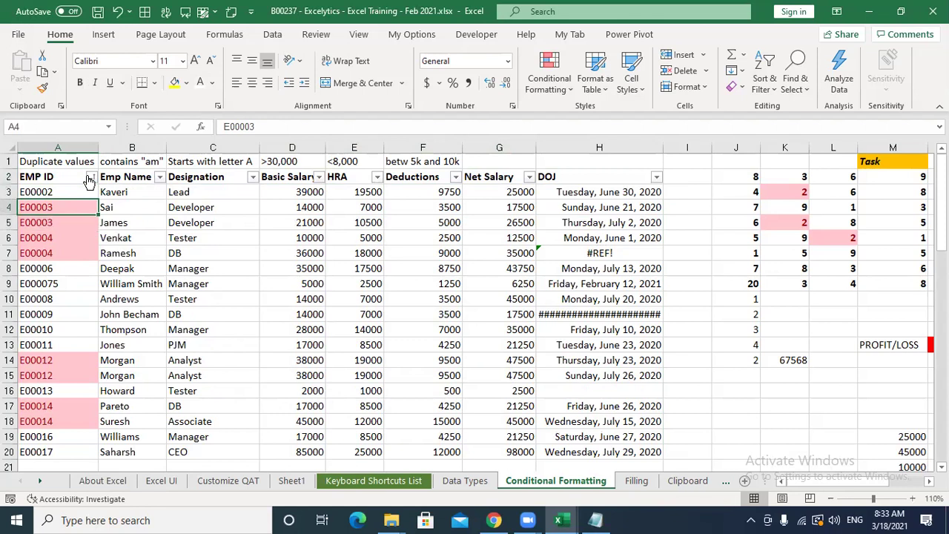
Step: Check the paired E00003 and E00004 rows, then remove the header filters
{"action": "key", "text": "Up"}
{"action": "key", "text": "Up"}
{"action": "key", "text": "Up"}
{"action": "key", "text": "Down"}
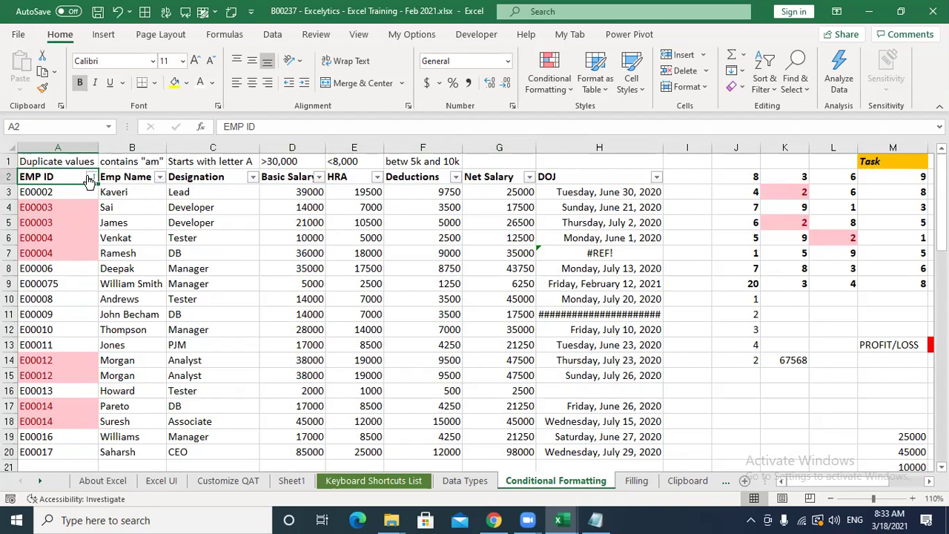
{"action": "left_click", "coordinate": [218, 240]}
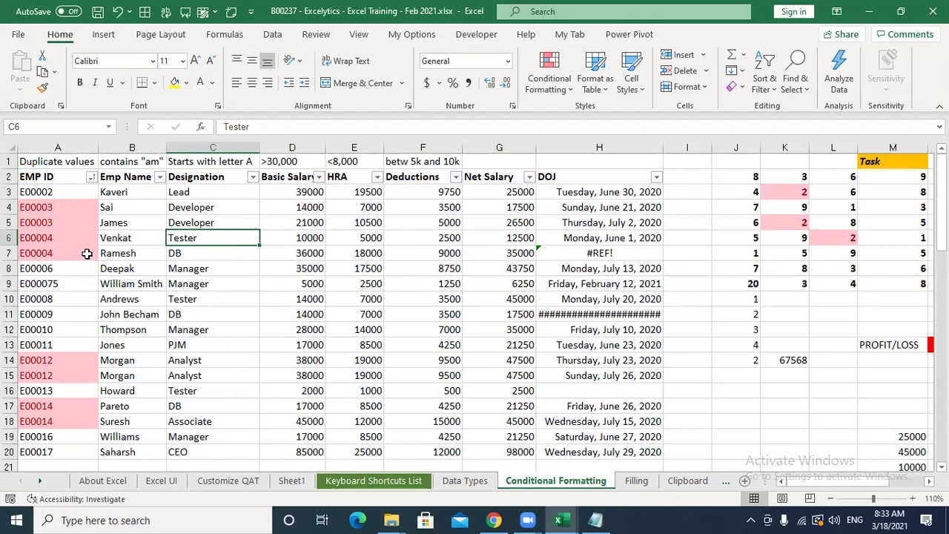
{"action": "left_click_drag", "start_coordinate": [87, 254], "coordinate": [577, 253]}
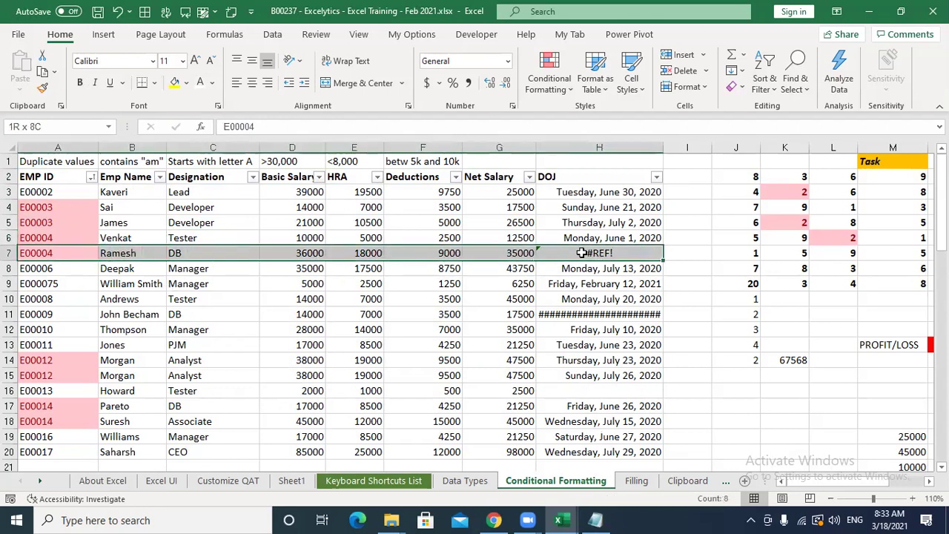
{"action": "left_click", "coordinate": [500, 310]}
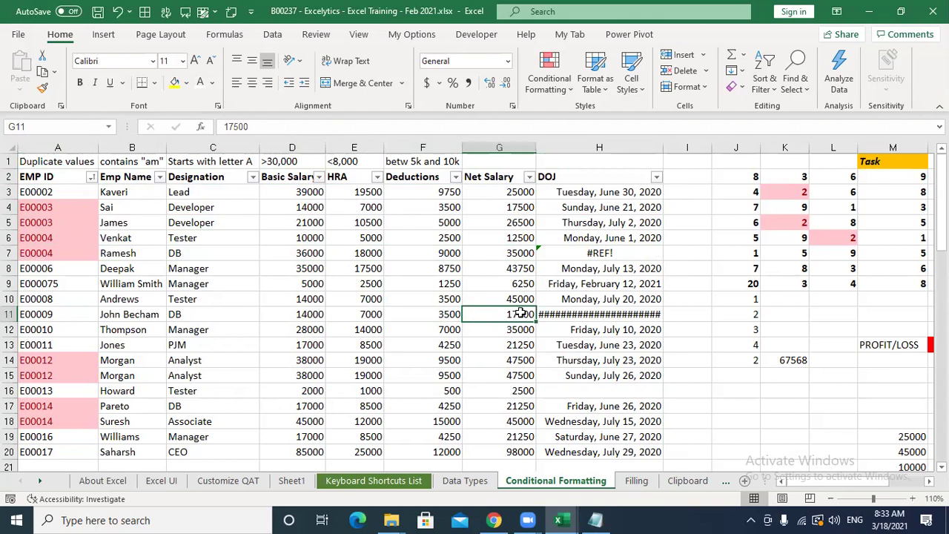
{"action": "left_click", "coordinate": [140, 224]}
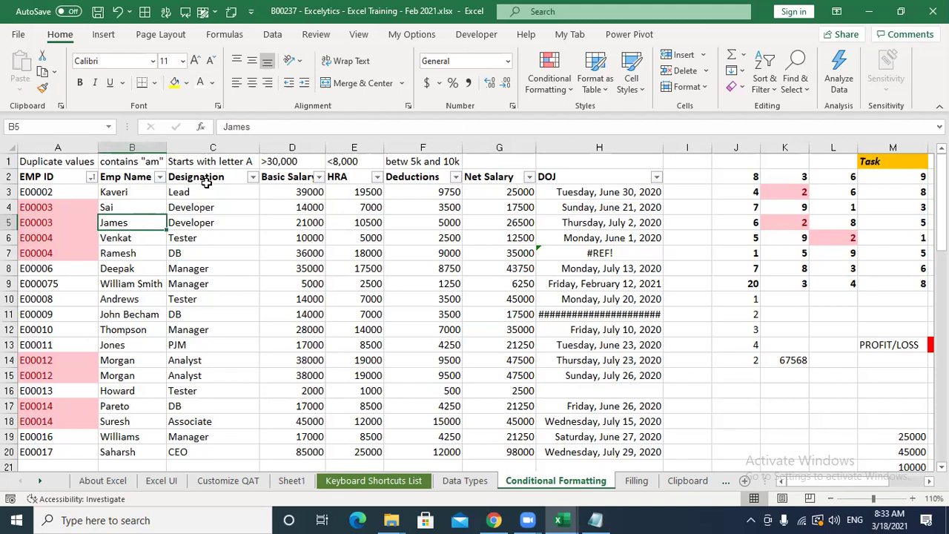
{"action": "key", "text": "ctrl+shift+l"}
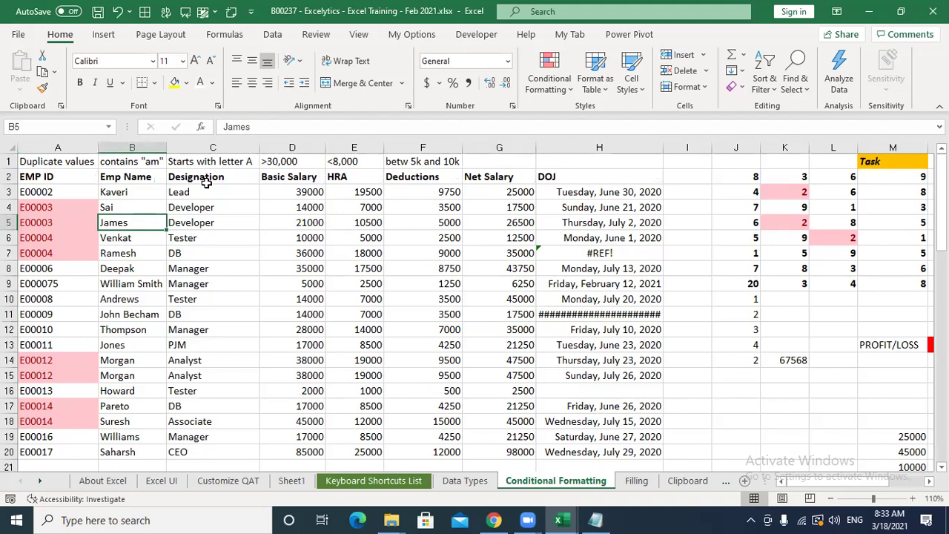
Step: Review the sorted employee rows and save the workbook with duplicates E00003, E00004, E00012, E00014 shaded light red
{"action": "left_click", "coordinate": [143, 191]}
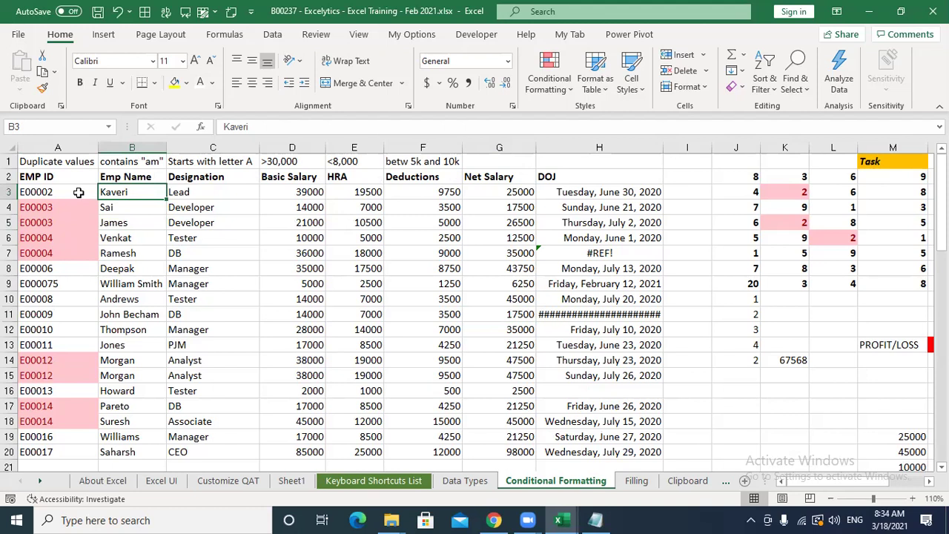
{"action": "left_click", "coordinate": [97, 12]}
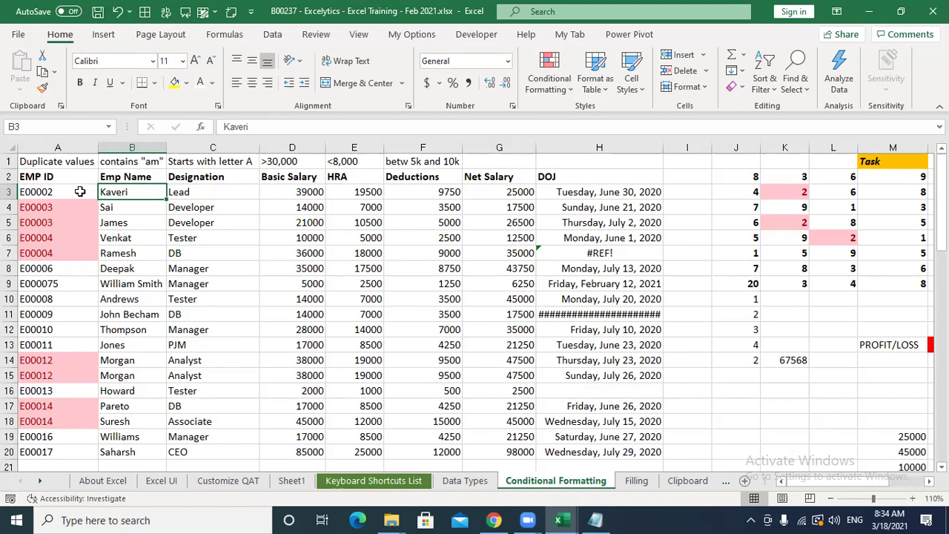
{"action": "left_click", "coordinate": [145, 236]}
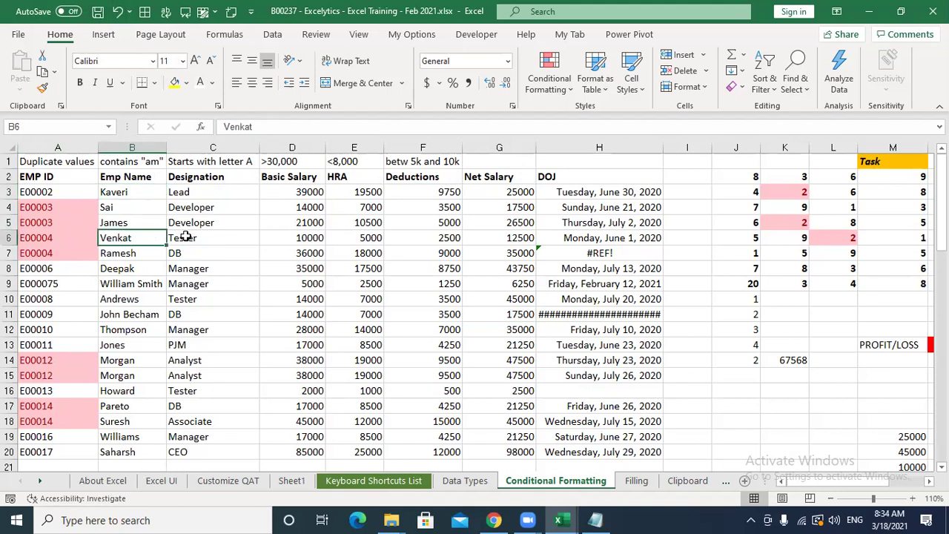
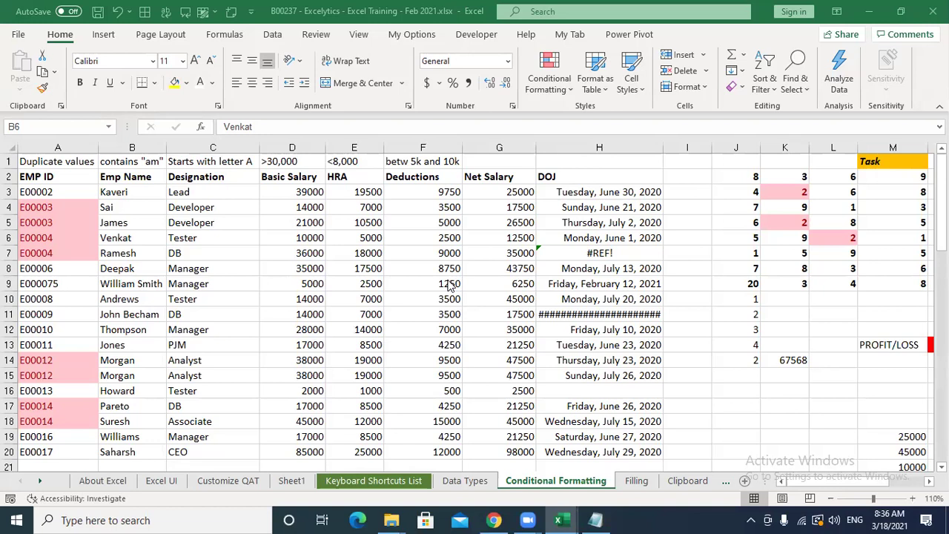
{"action": "left_click", "coordinate": [593, 520]}
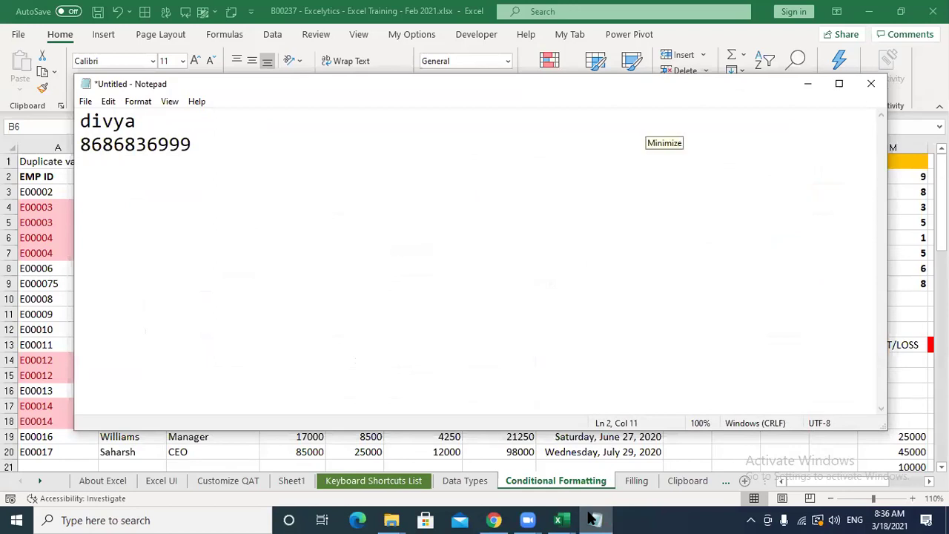
{"action": "left_click", "coordinate": [808, 83]}
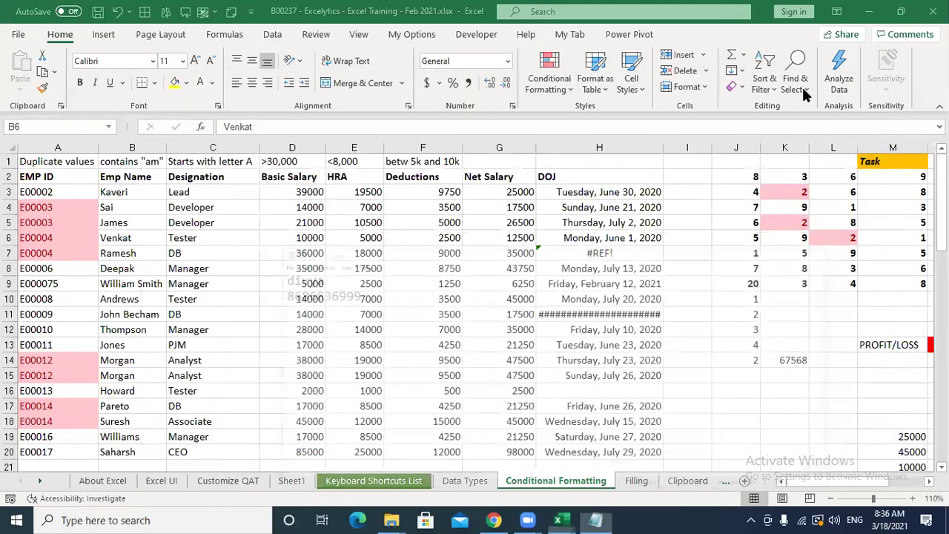